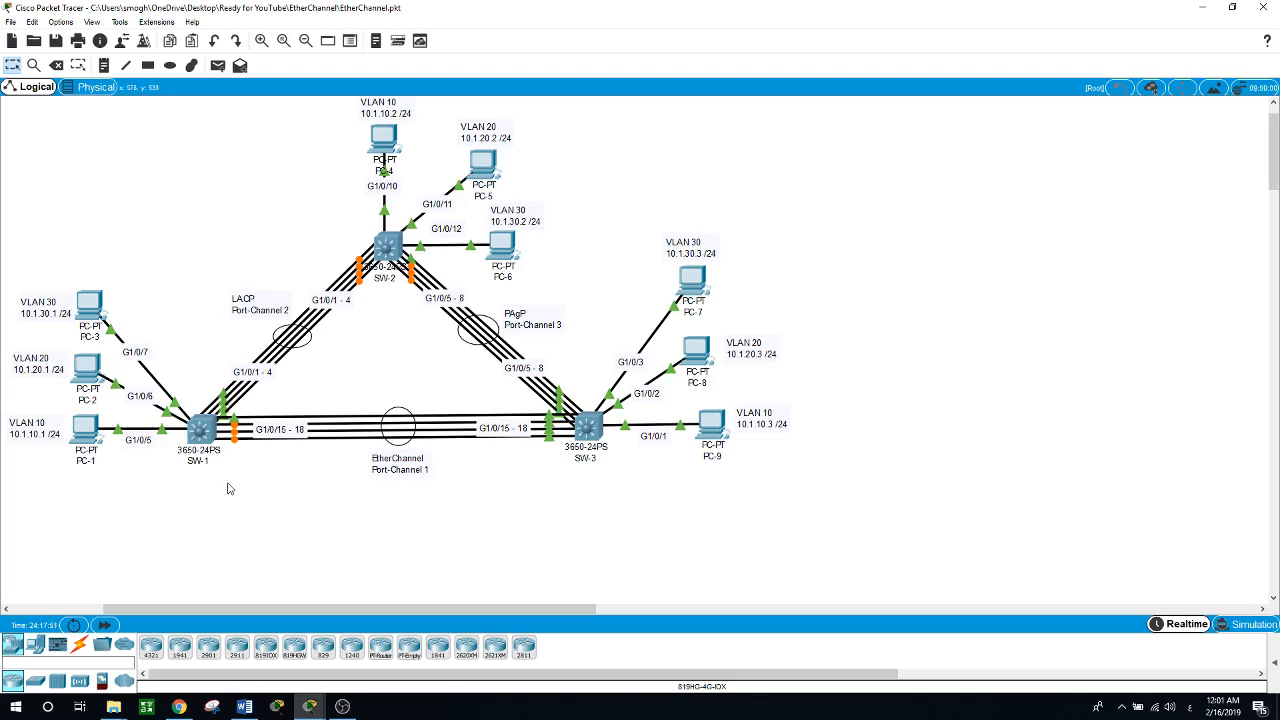
Open the command line of switch SW-1 and enter global configuration mode.
click(201, 430)
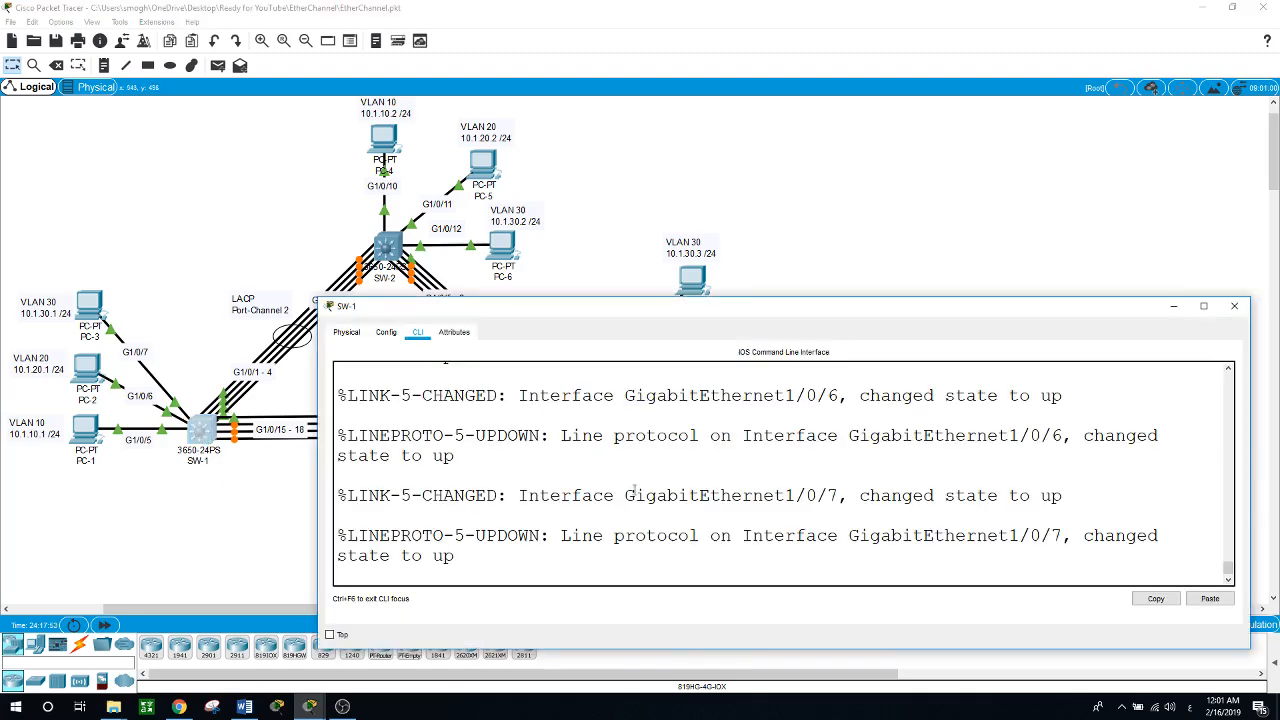
key(Return)
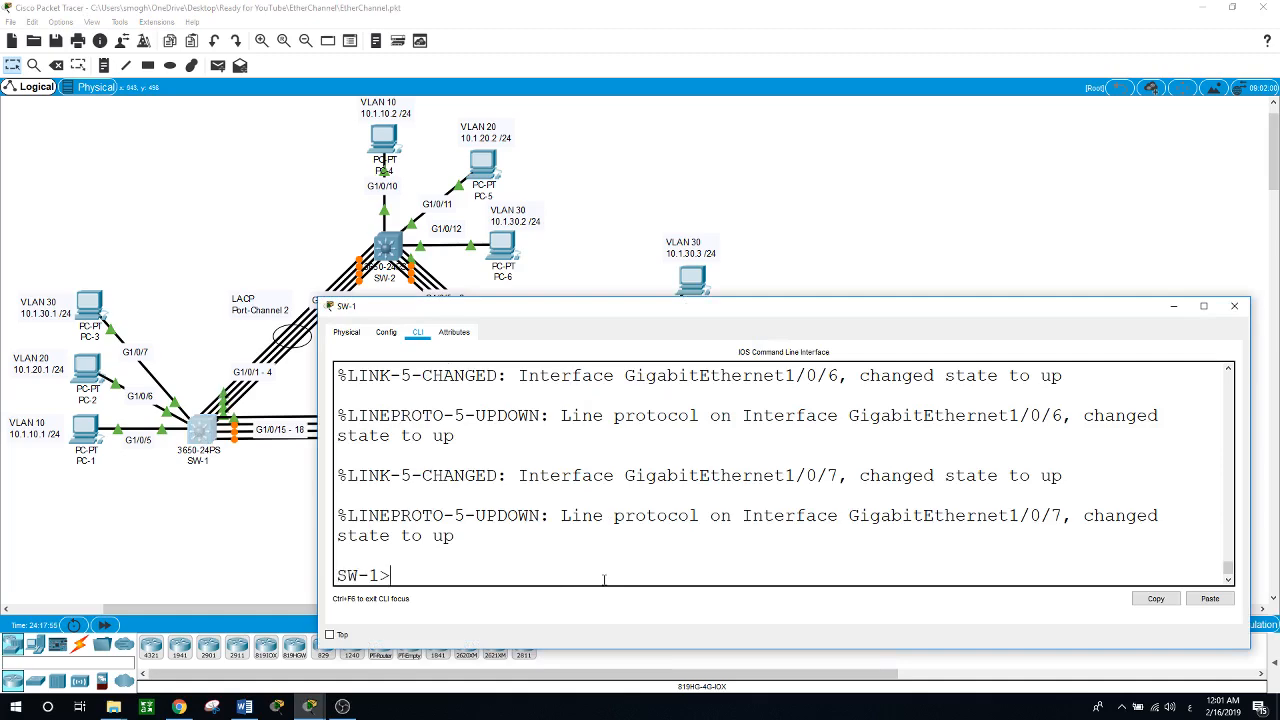
key(Return)
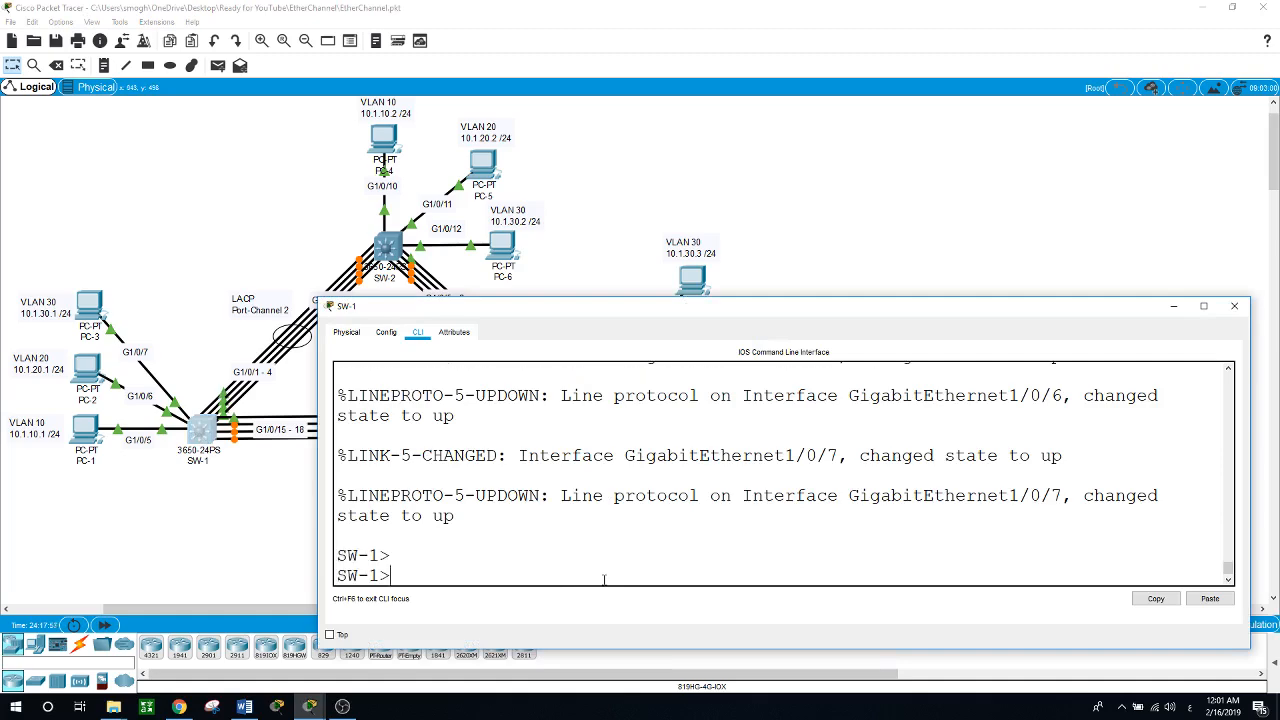
text(en)
key(Return)
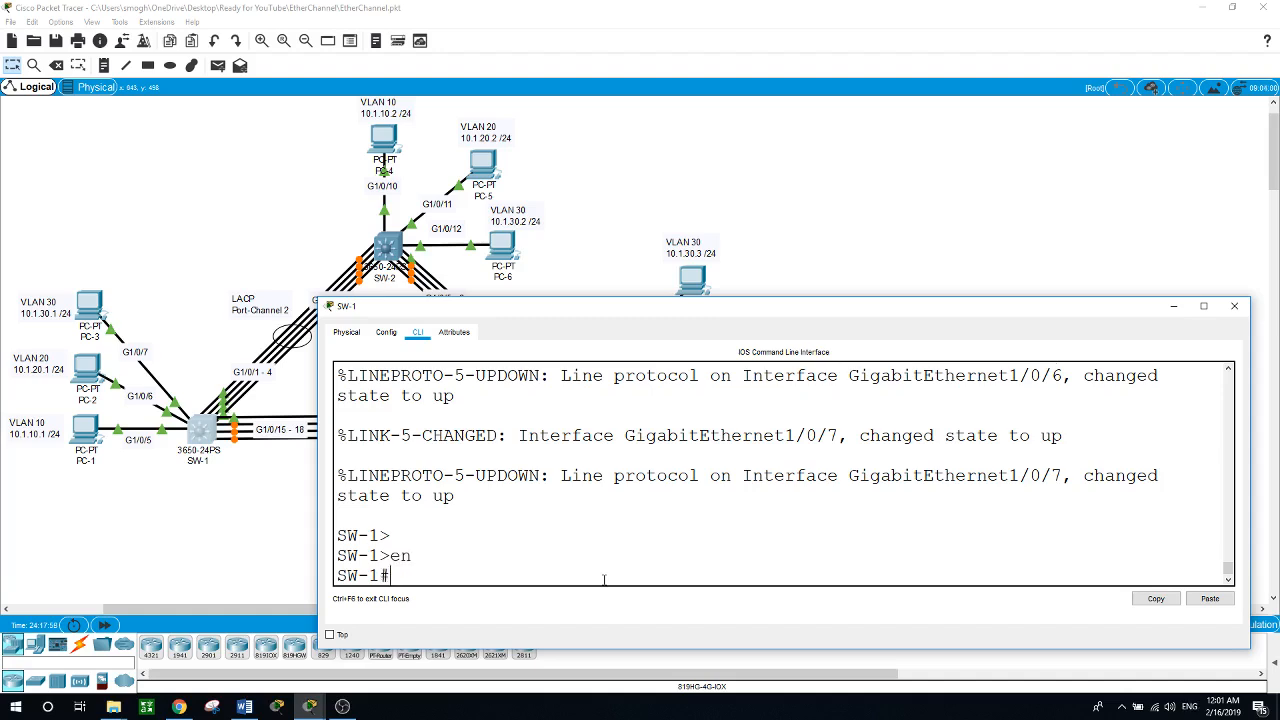
text(conf t)
key(Return)
Create VLANs 10, 20 and 30 on SW-1 and return to global configuration mode.
text(vlan)
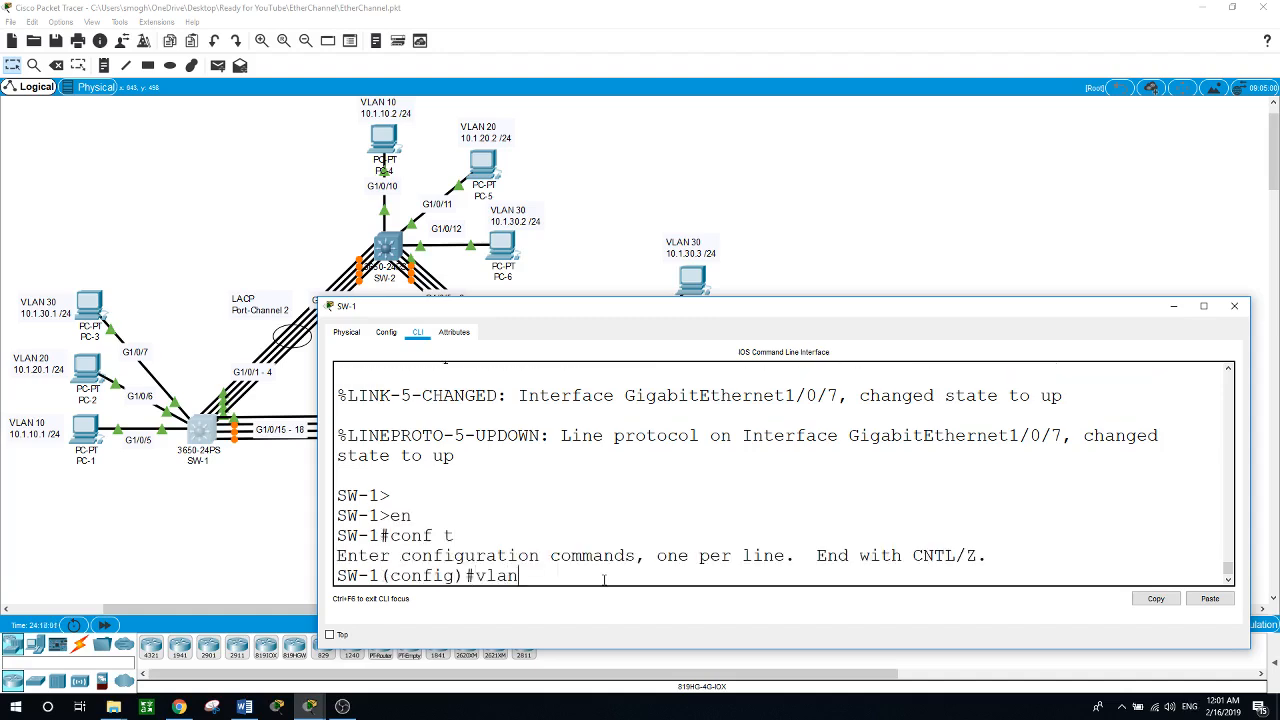
text( 10)
key(Return)
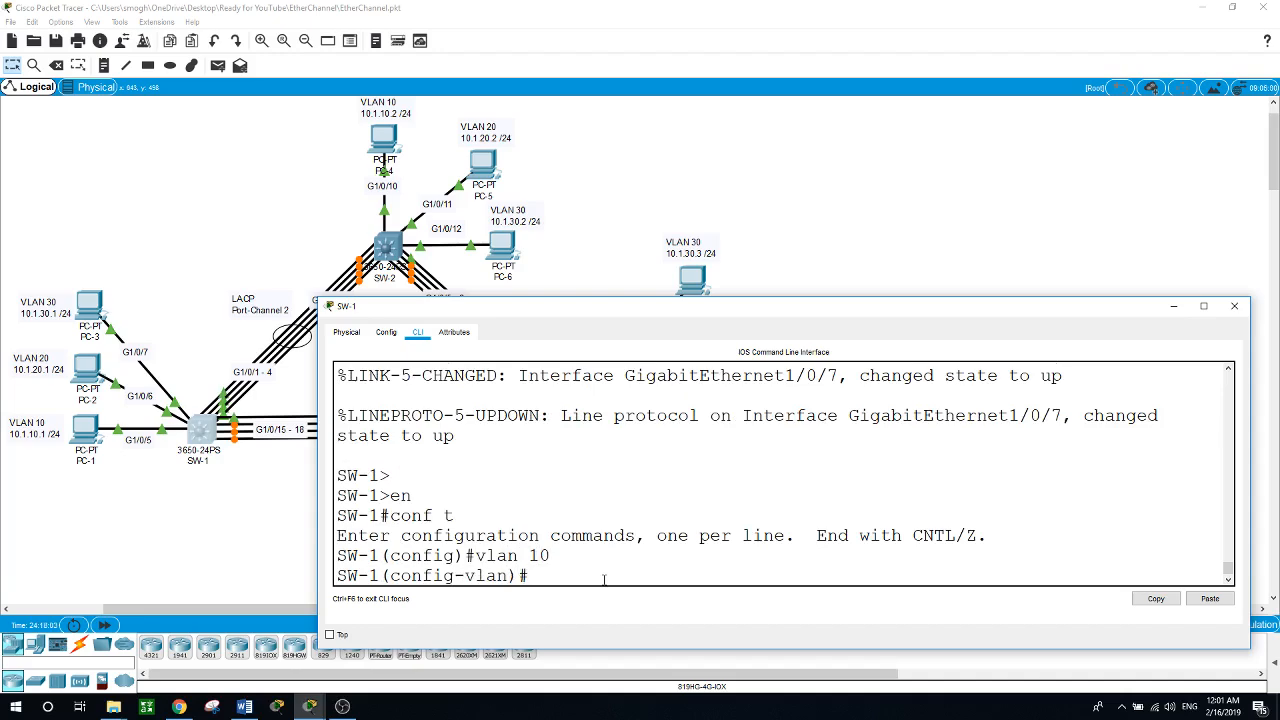
text(vlan 20)
key(Return)
text(vlan )
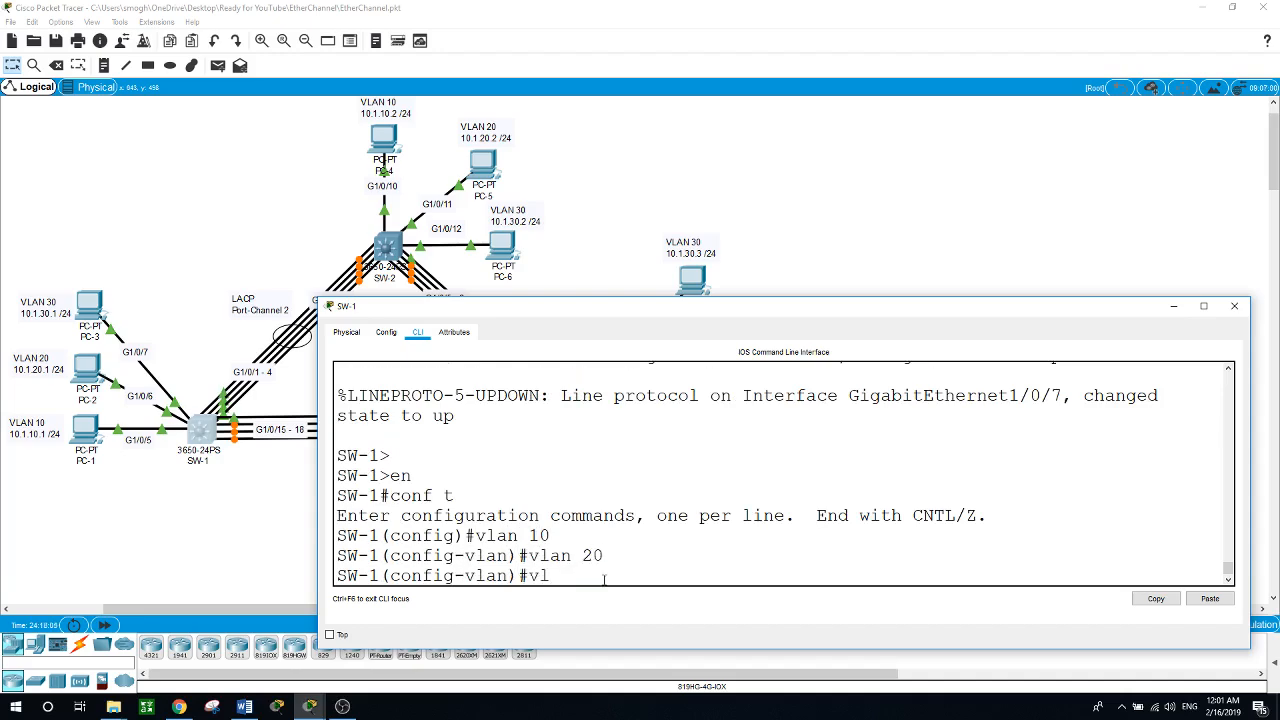
text(30)
key(Return)
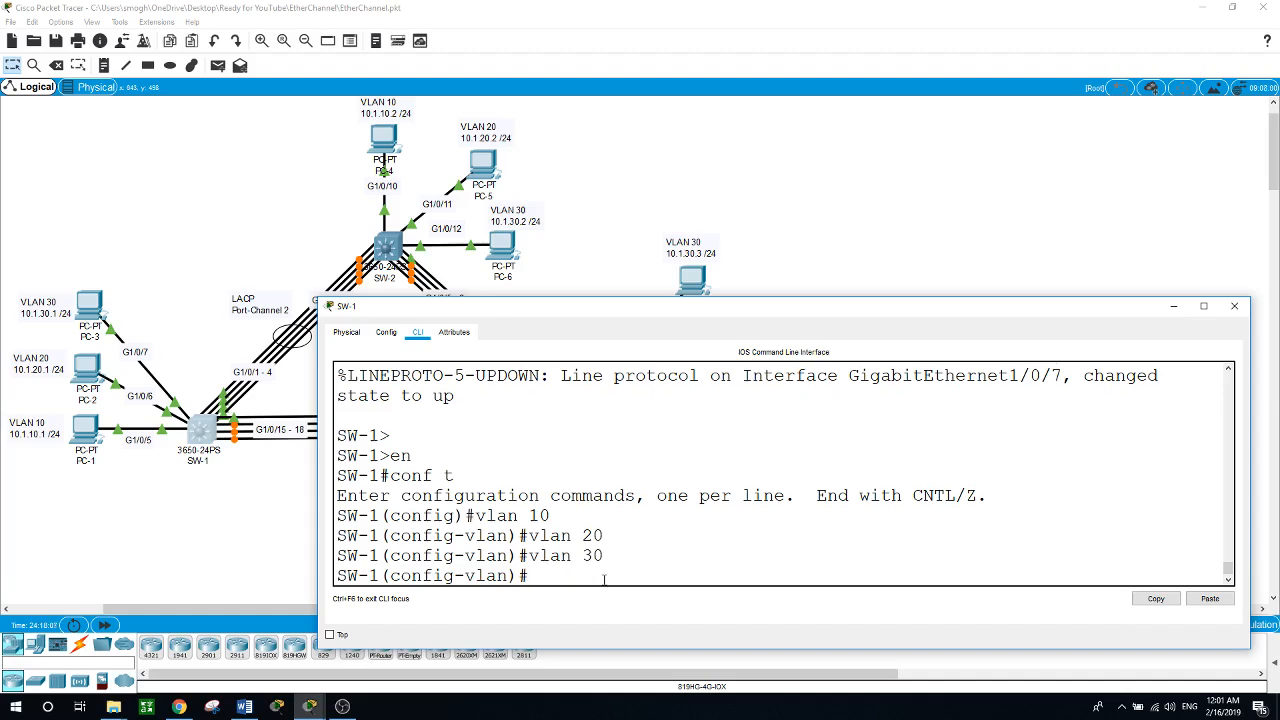
text(exit)
key(Return)
Create the VLAN interfaces for VLANs 10, 20 and 30 on SW-1, then exit interface configuration.
text(int )
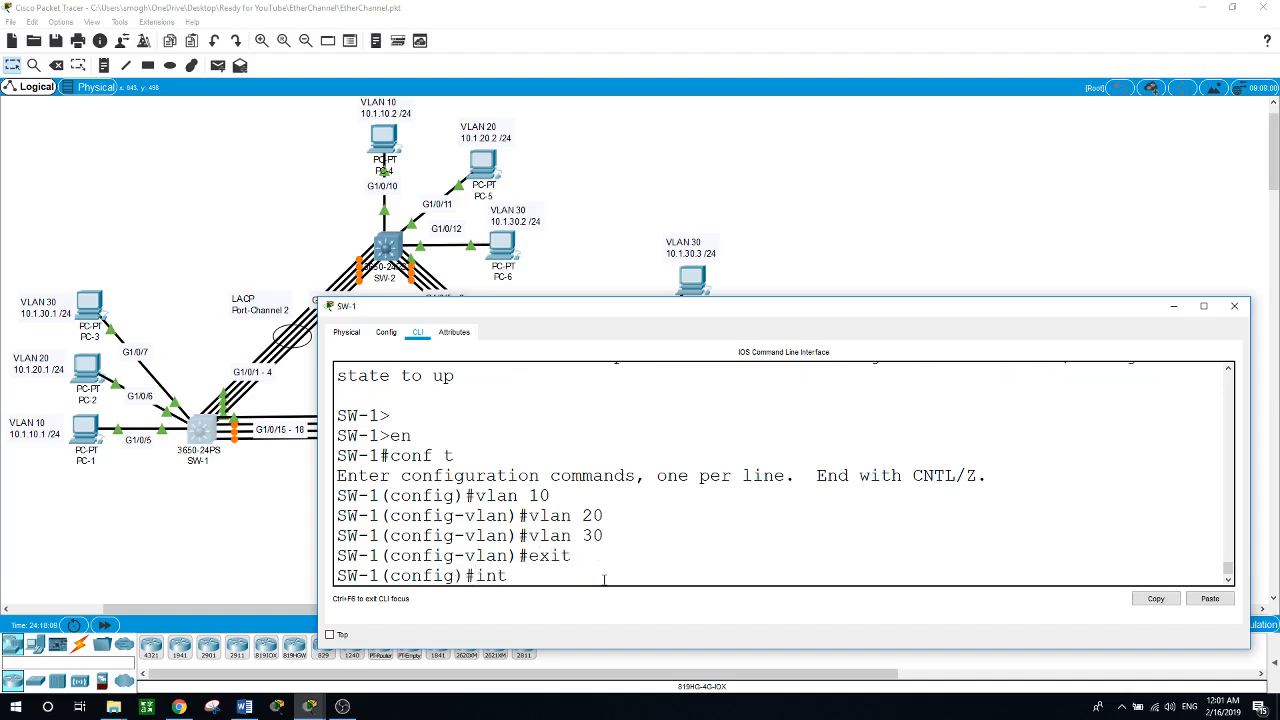
text(vlan 10)
key(Return)
key(Return)
text(int )
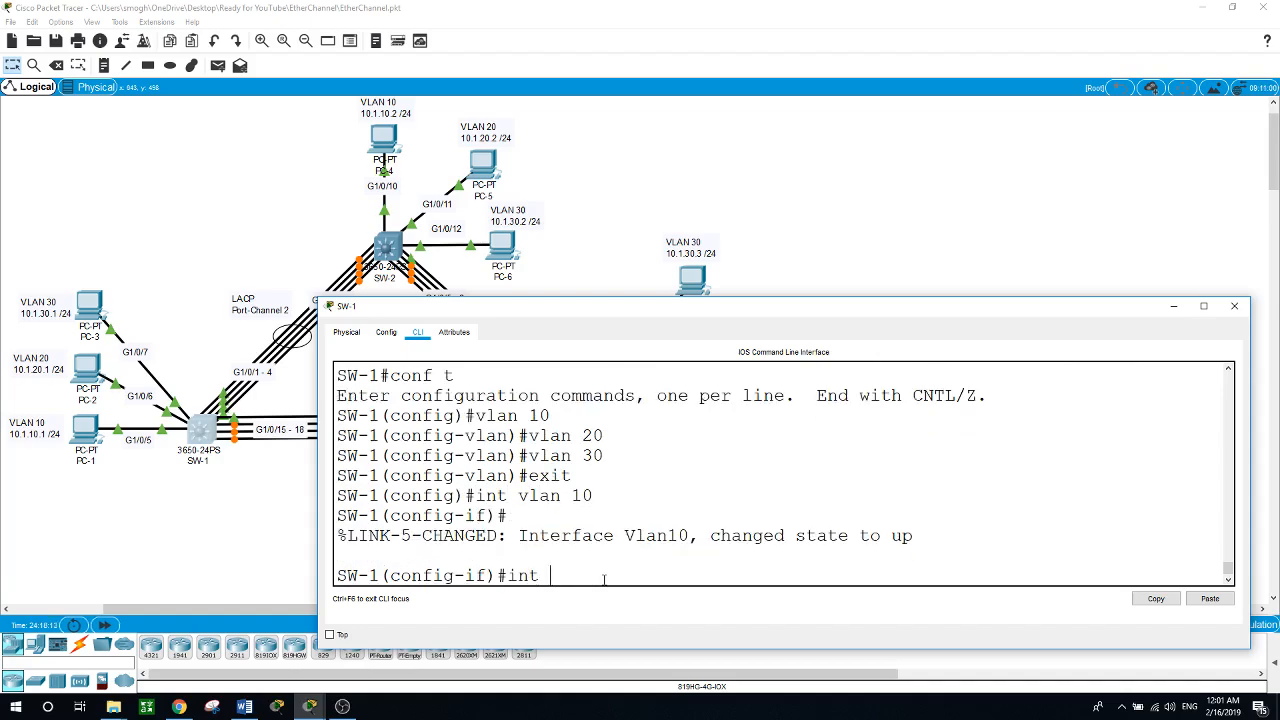
text(vlan 20)
key(Return)
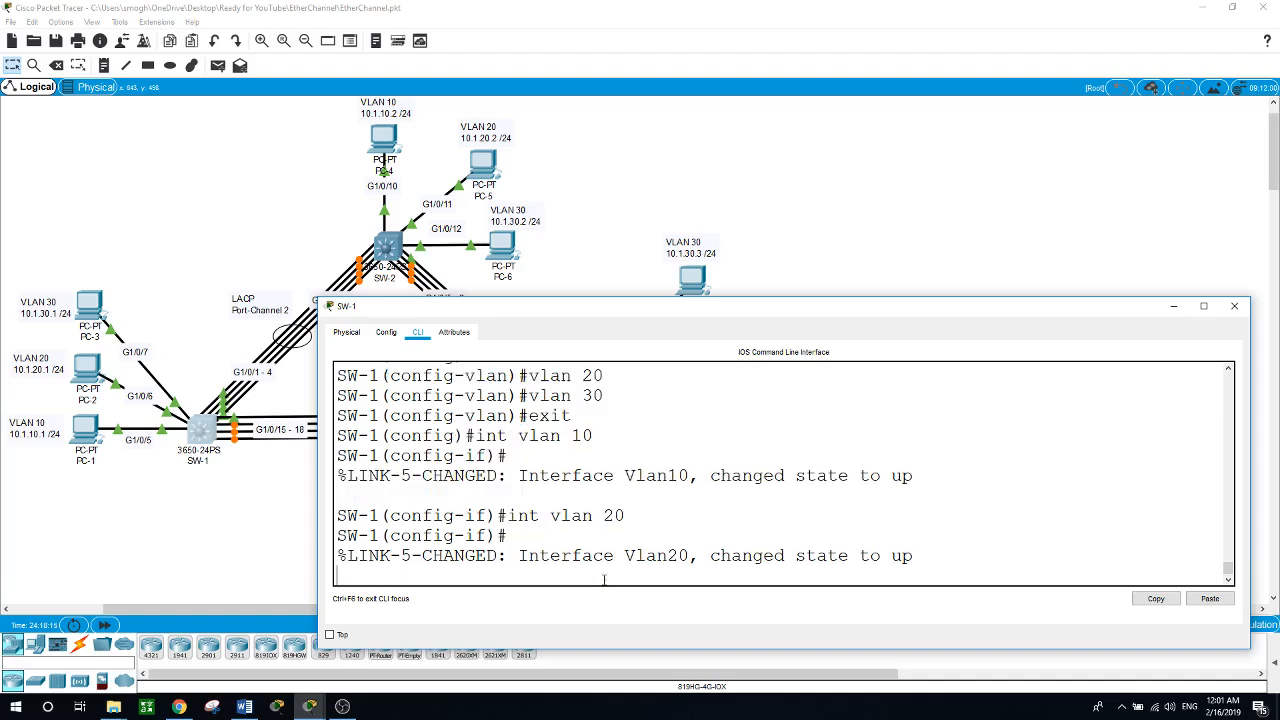
key(Return)
text(int vl)
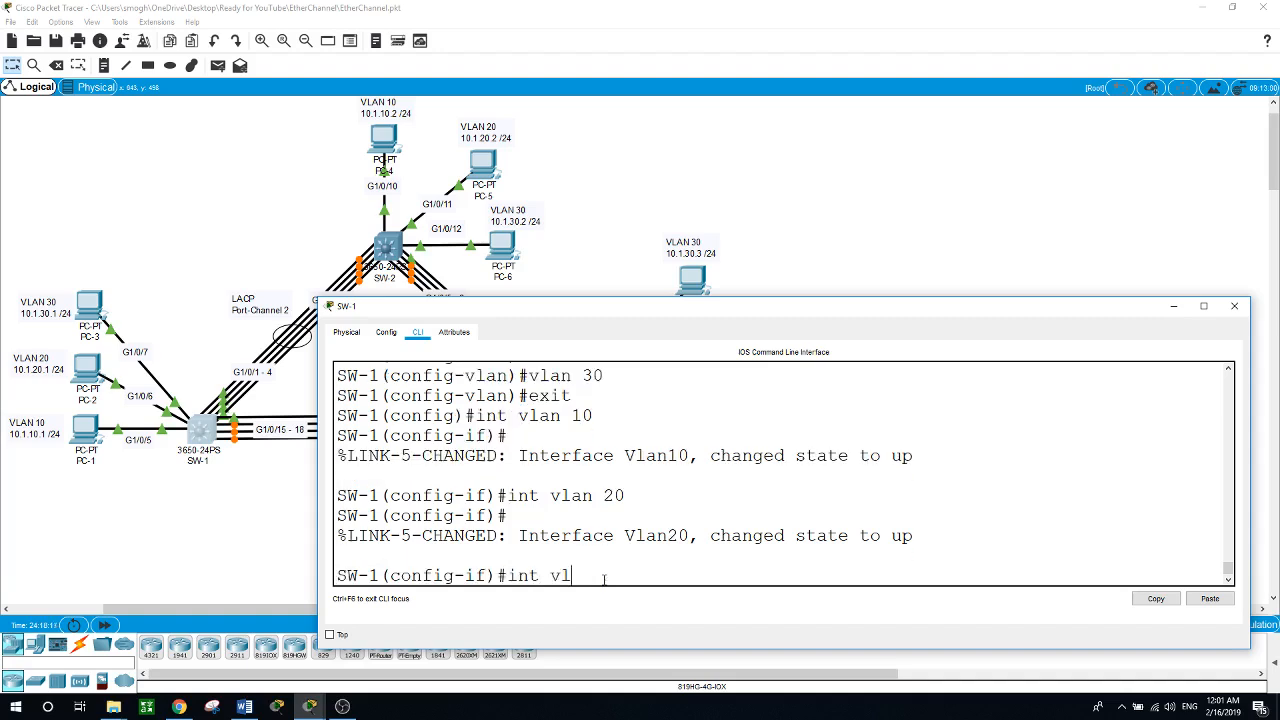
text(an 30)
key(Return)
key(Return)
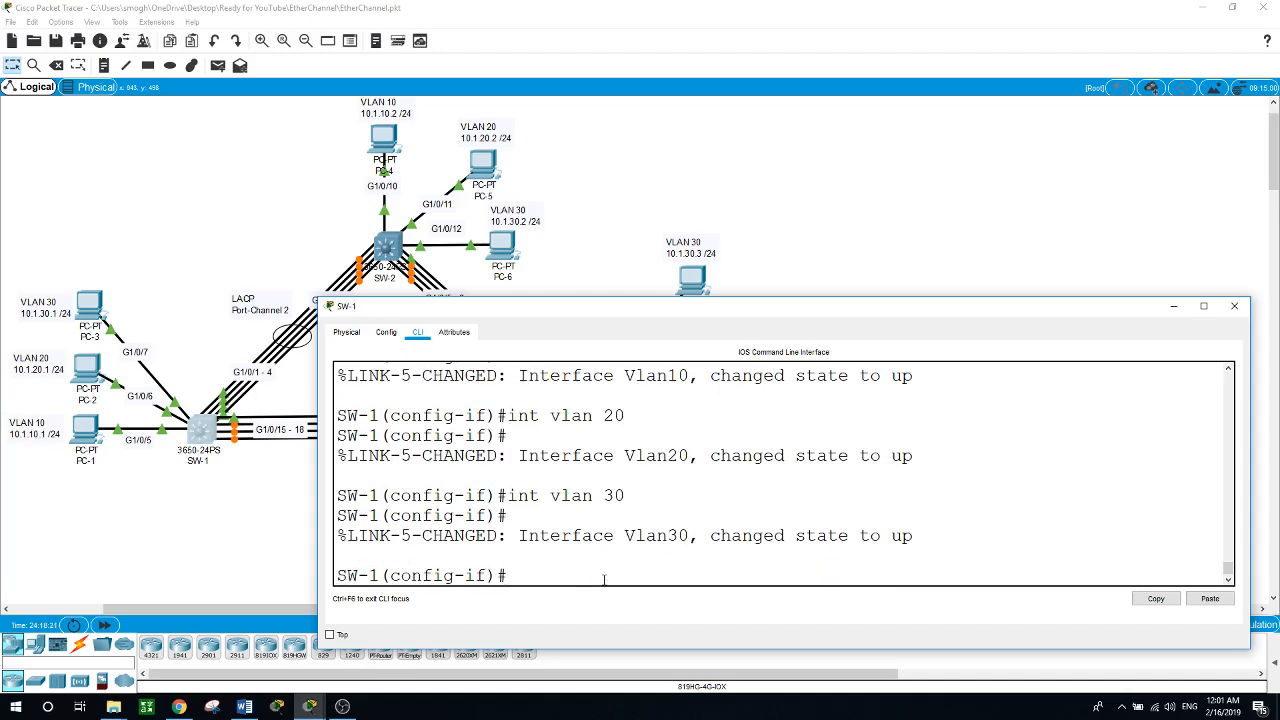
text(exit)
key(Return)
key(Return)
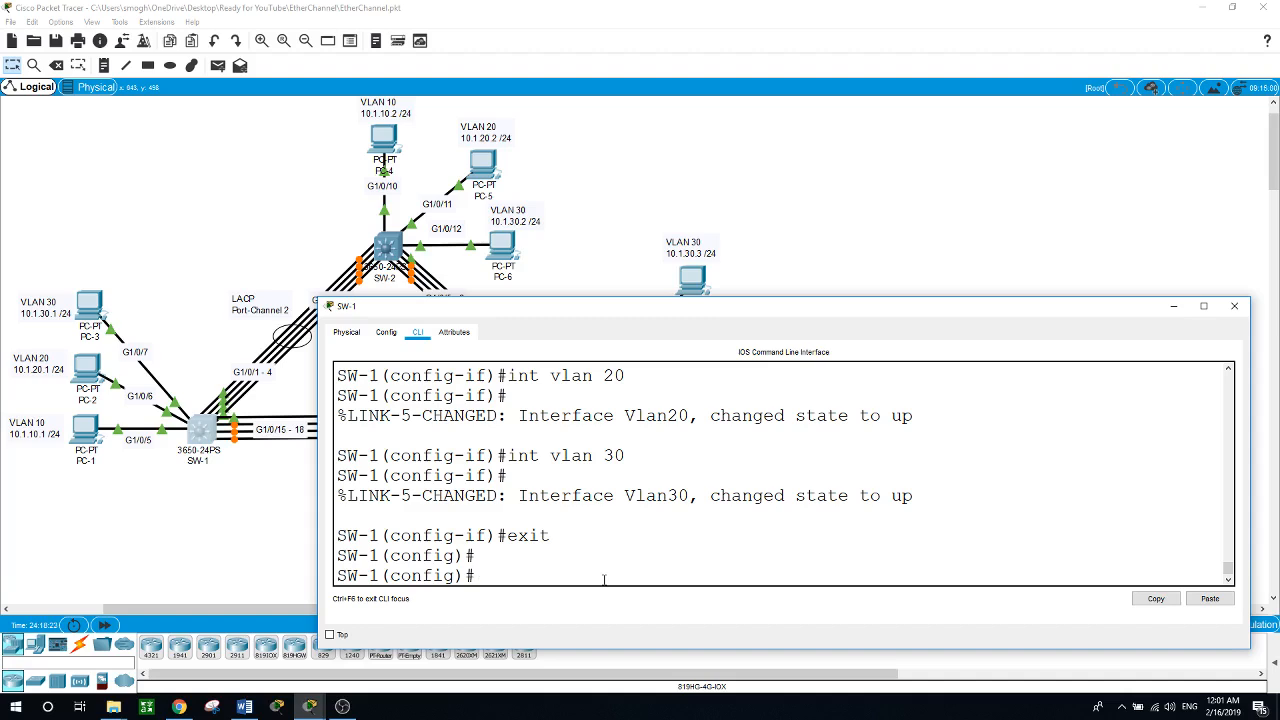
Set interface g1/0/5 on SW-1 to switchport access mode.
text(int)
text(g1/0/5)
key(Return)
text(swi)
key(Tab)
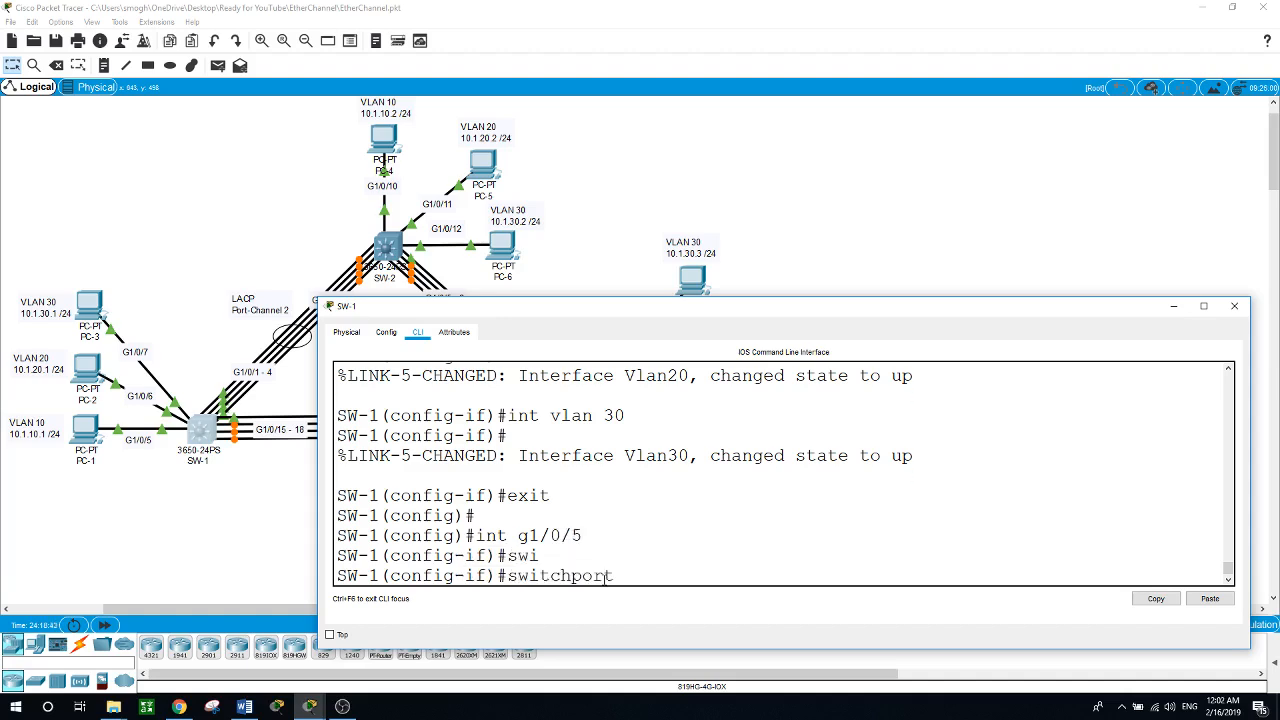
text(moe)
key(BackSpace)
text(d)
key(Tab)
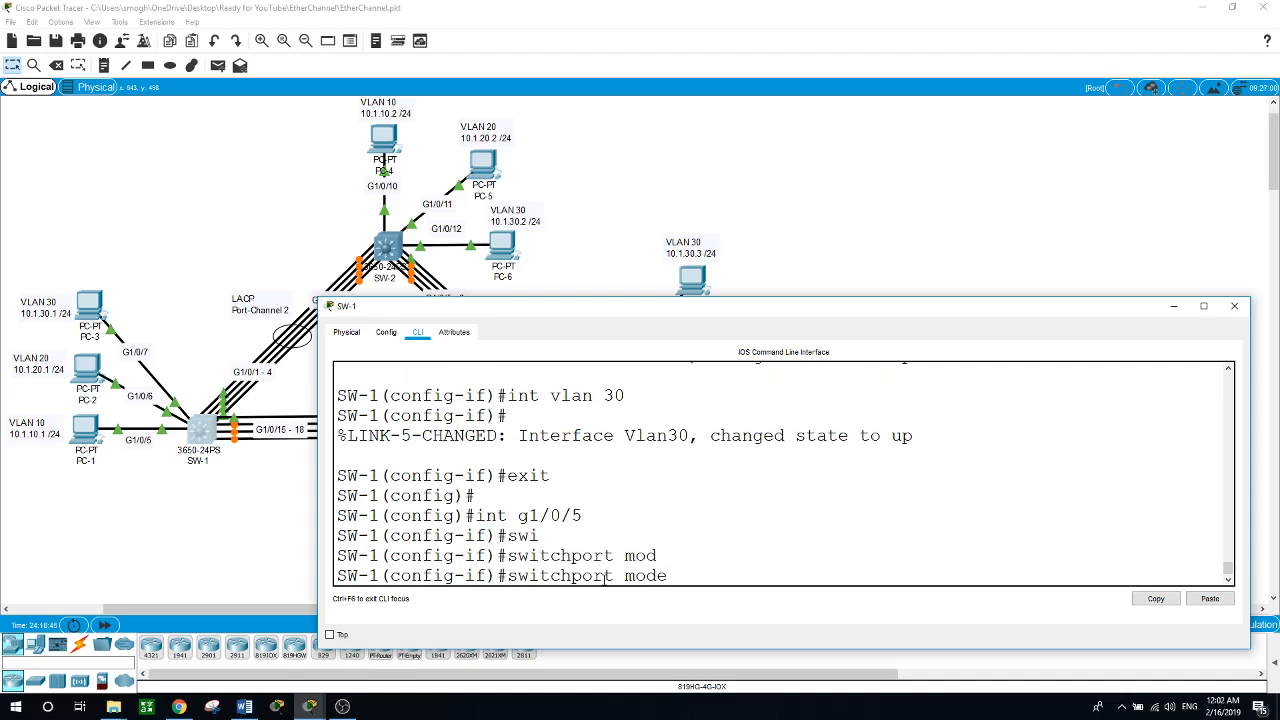
text(acc)
key(Tab)
key(Return)
Assign interface g1/0/5 to access VLAN 10.
text(swi)
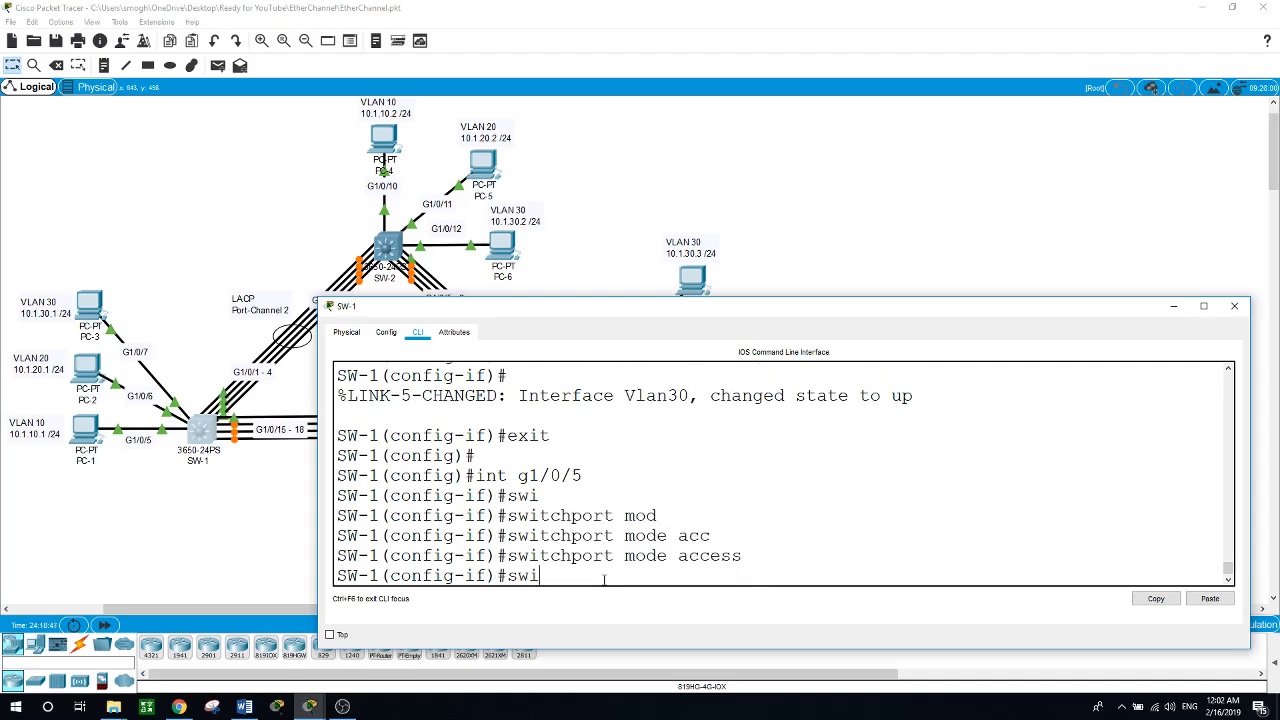
key(Tab)
text(acc)
key(Tab)
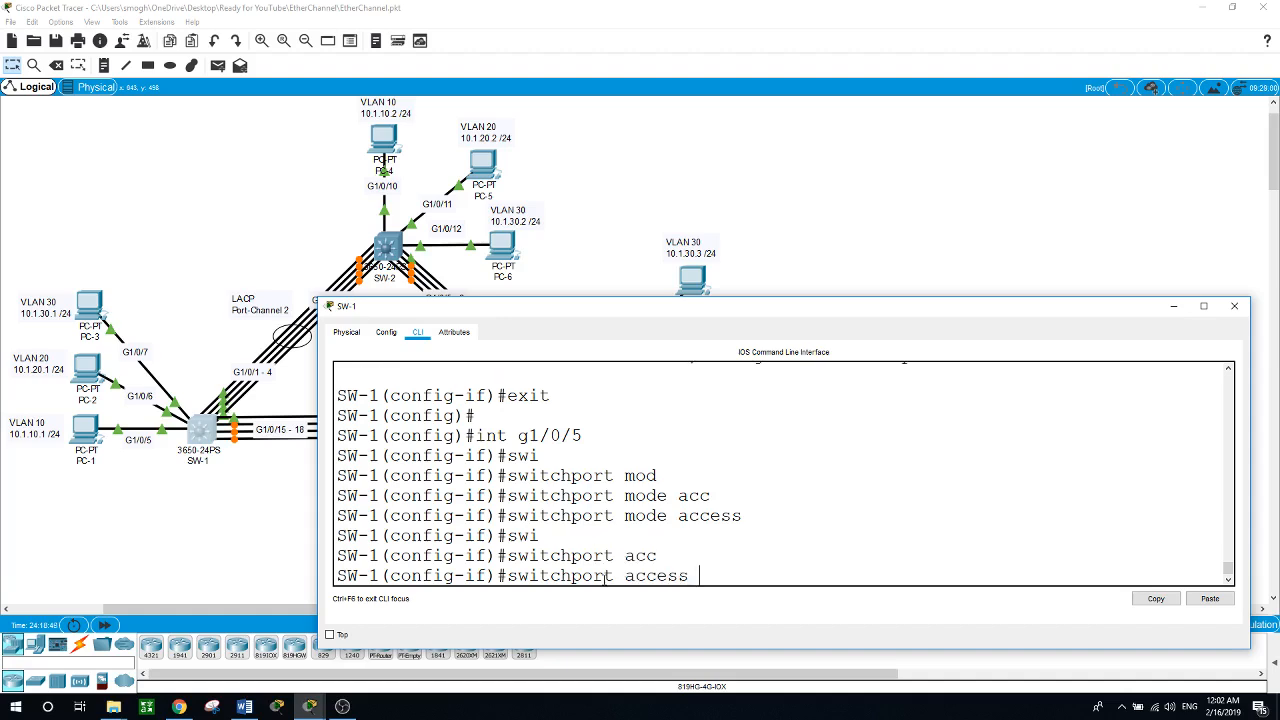
text(vlan 10)
key(Return)
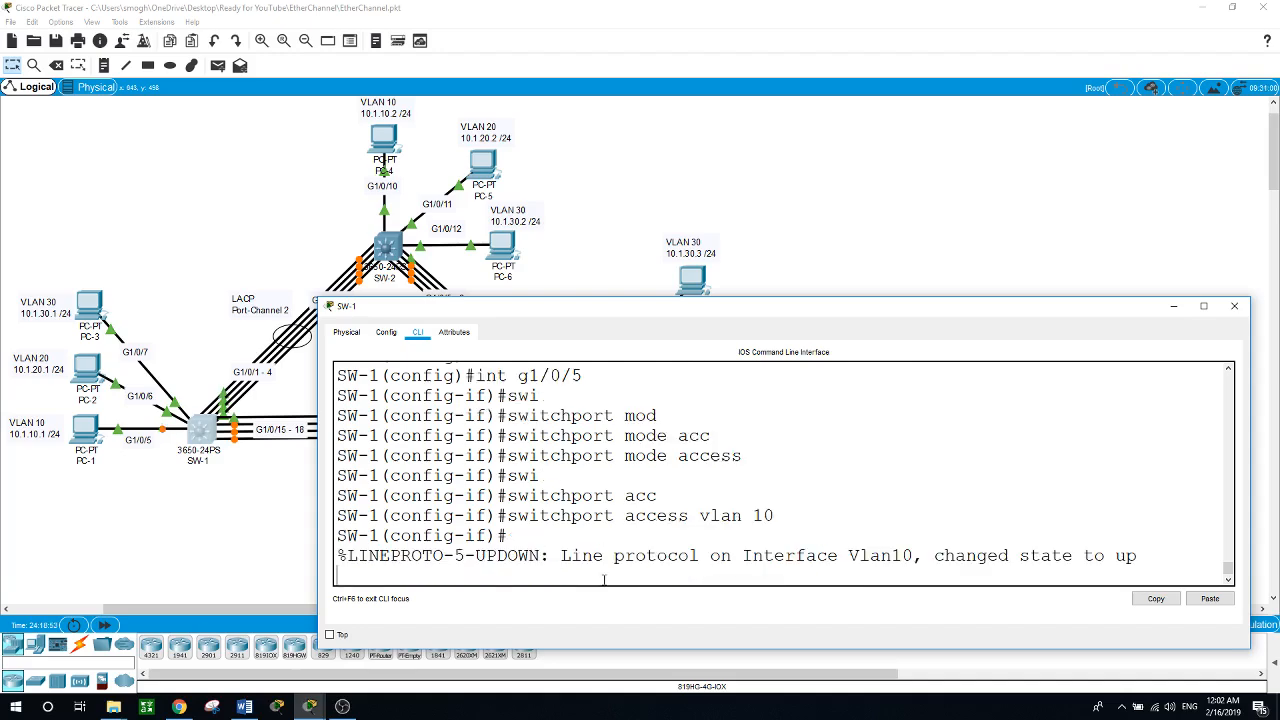
key(Return)
Set interface g1/0/6 on SW-1 to switchport access mode.
text(int )
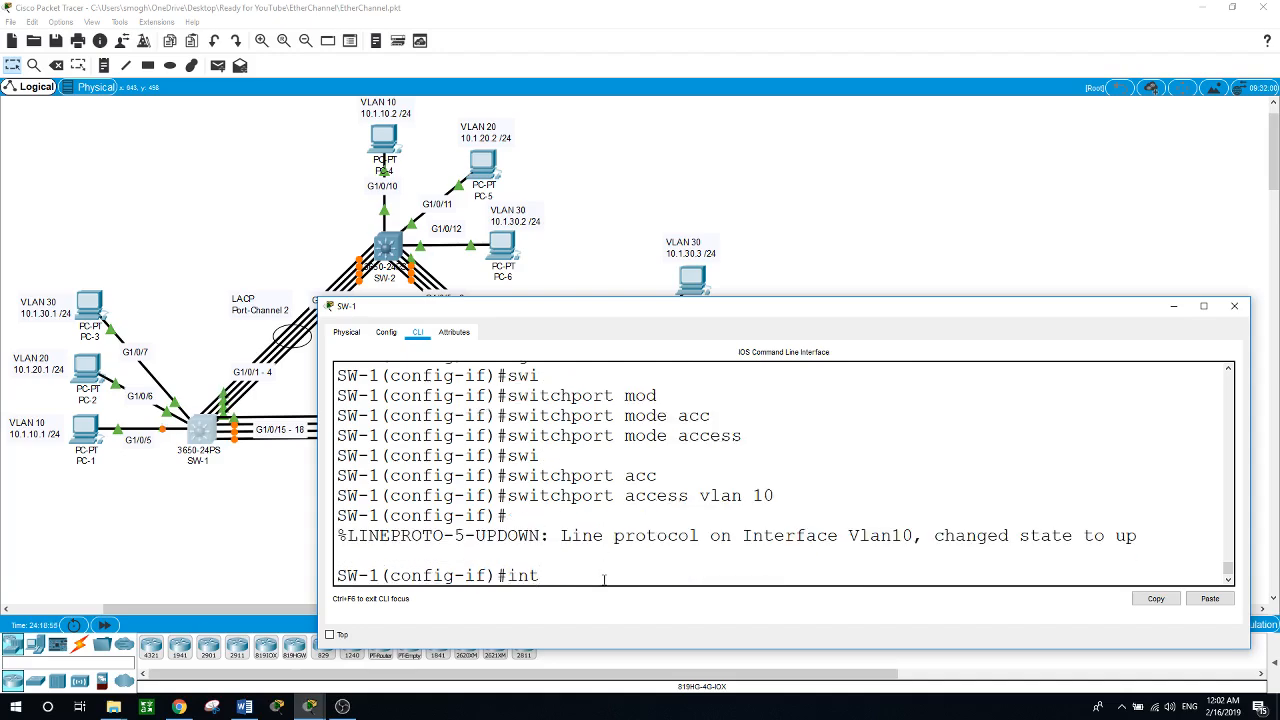
text(g1/0/6)
key(Return)
text(swi)
key(Tab)
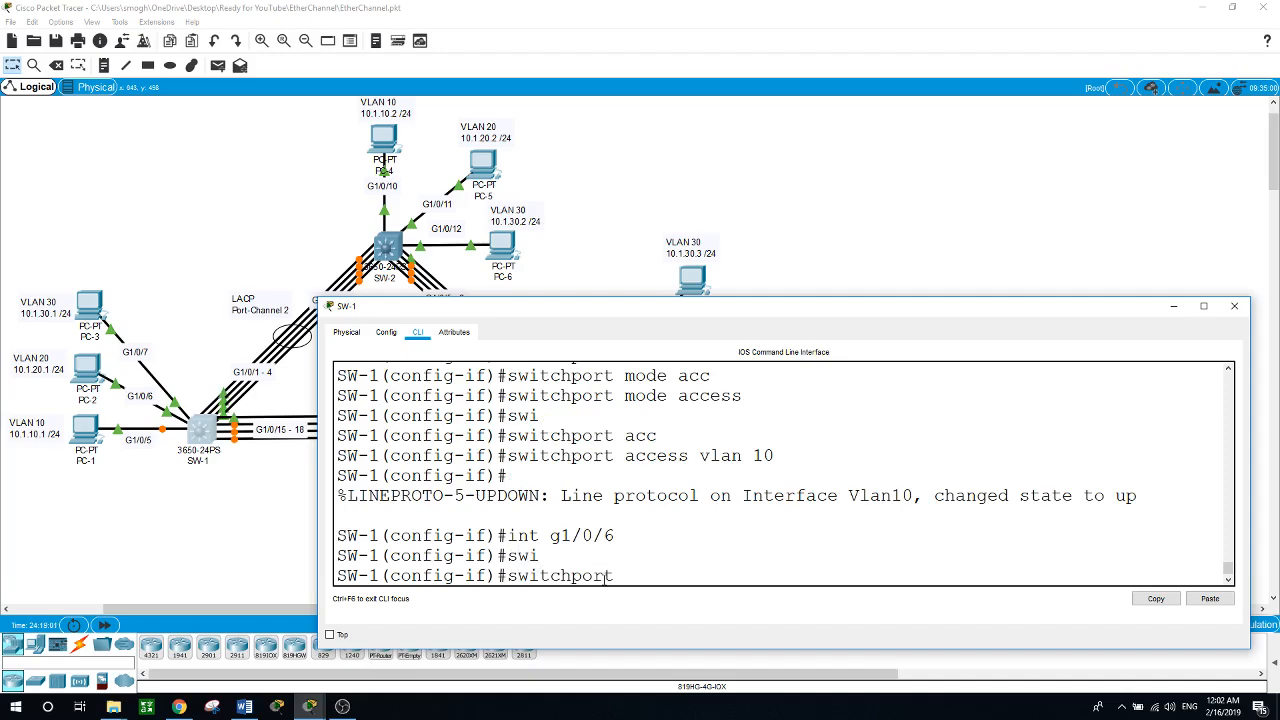
text(mod)
key(Tab)
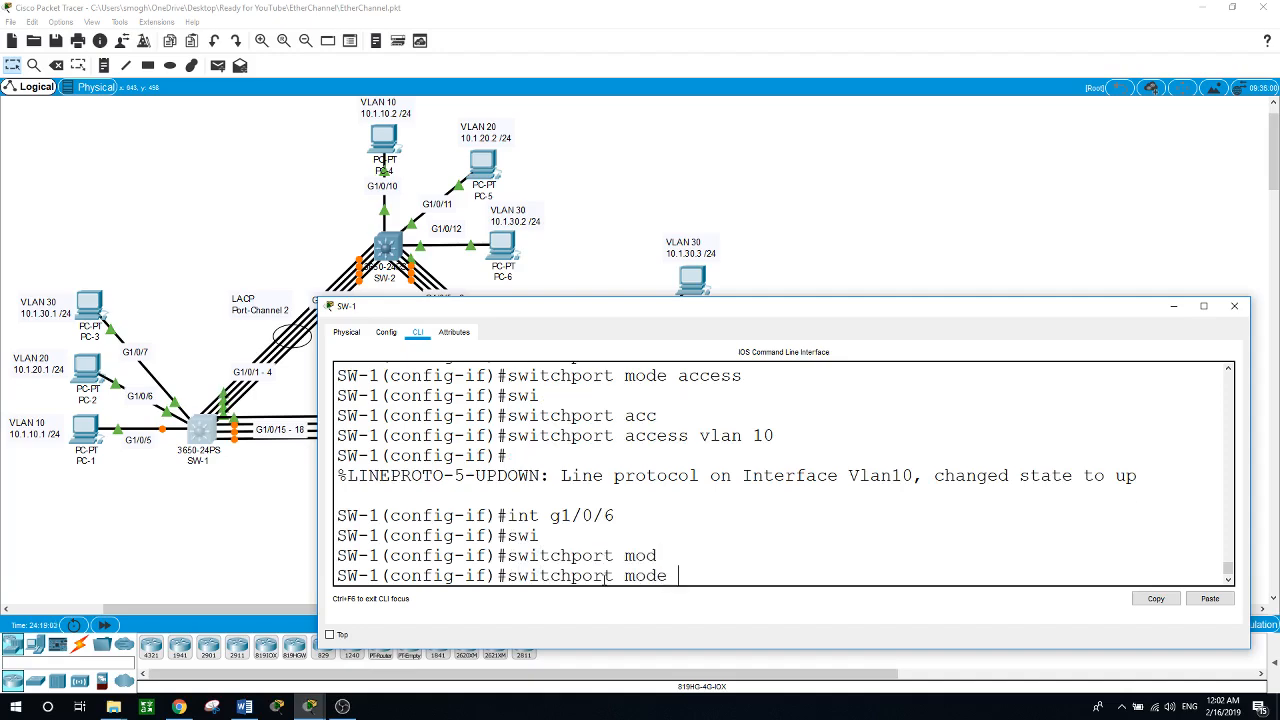
text(acc)
key(Tab)
key(Return)
Assign interface g1/0/6 to access VLAN 20.
text(s)
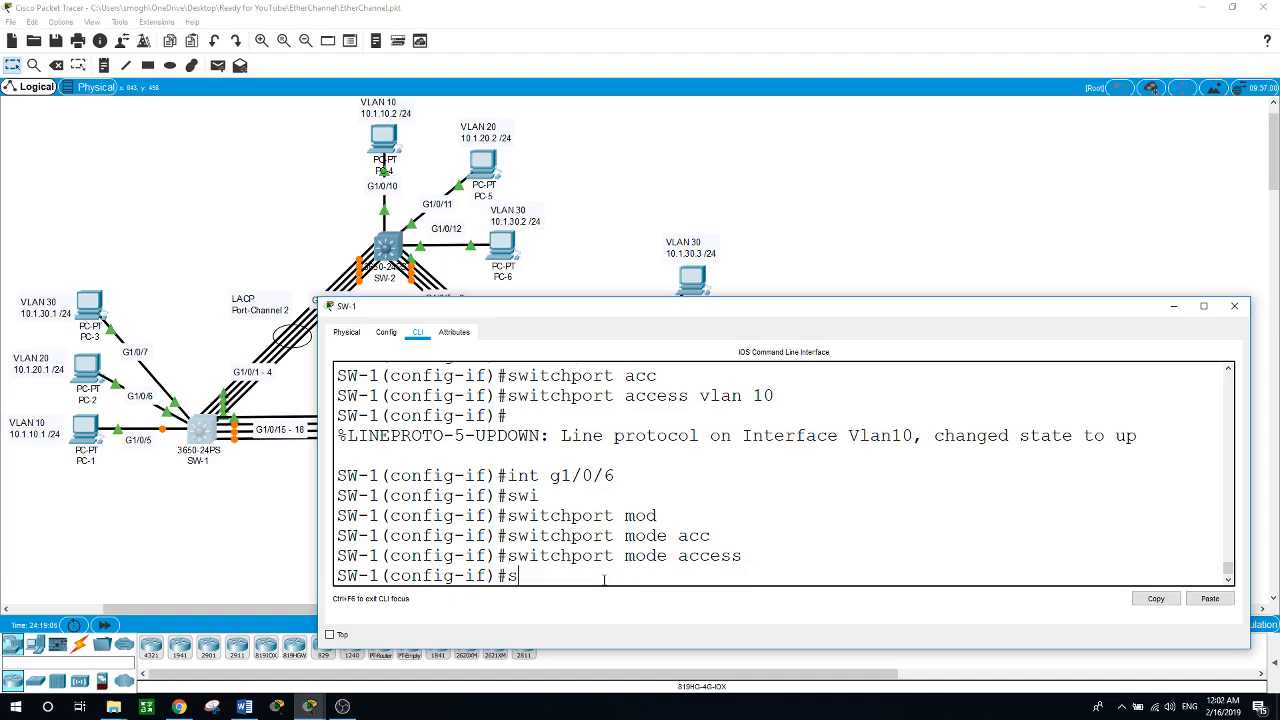
text(wi)
key(Tab)
text(acc)
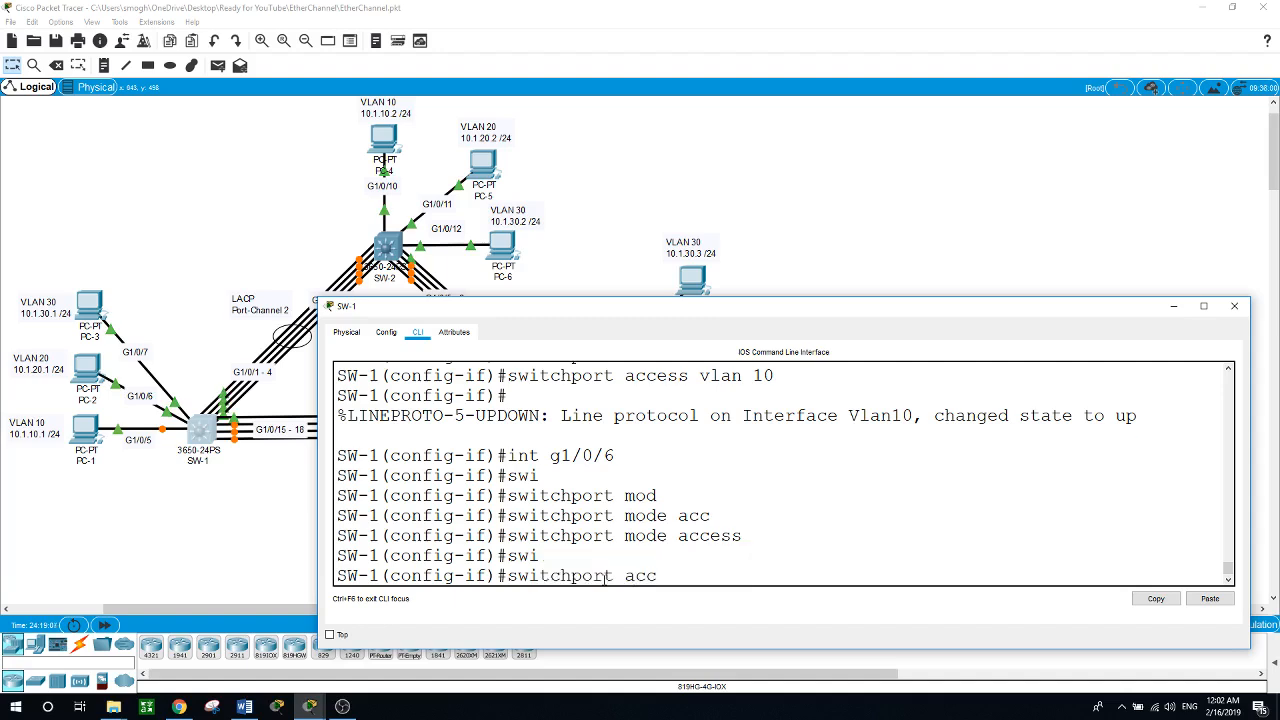
key(Tab)
text(vlan)
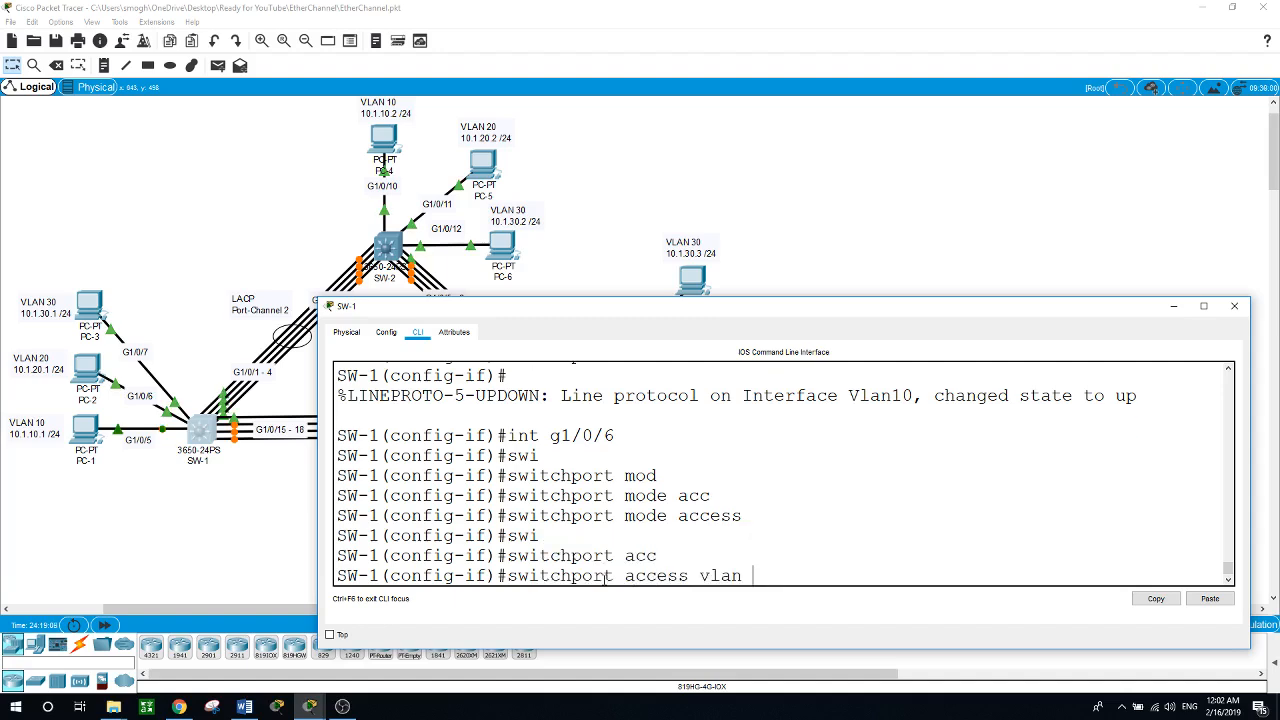
text( 20)
key(Return)
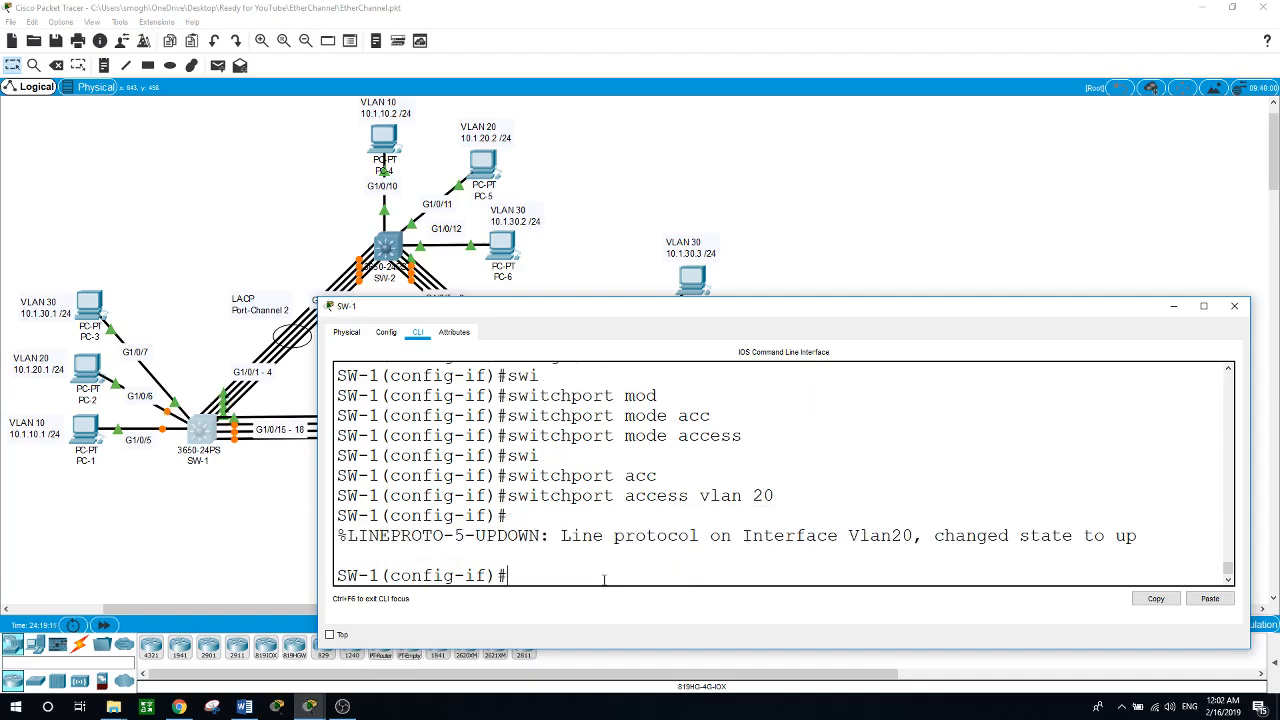
Set interface g1/0/7 on SW-1 to switchport access mode.
text(int g1/0/7)
key(Return)
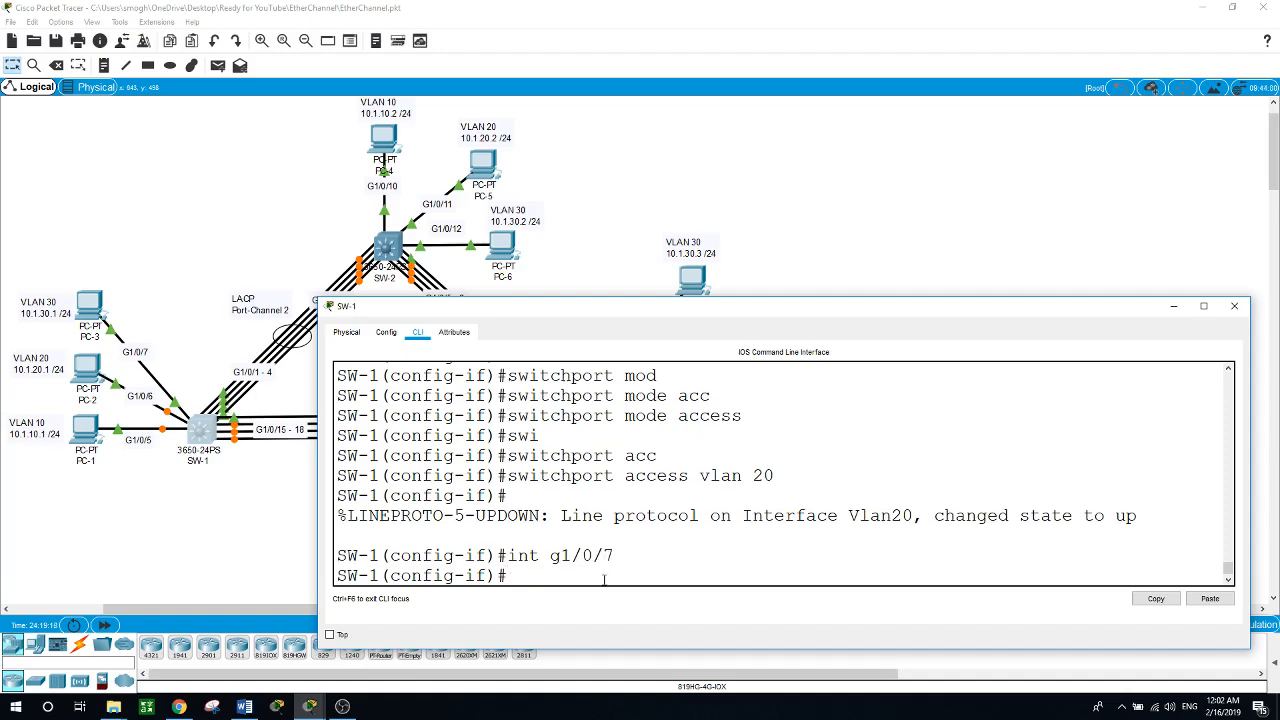
text(swi)
key(Tab)
text(mod)
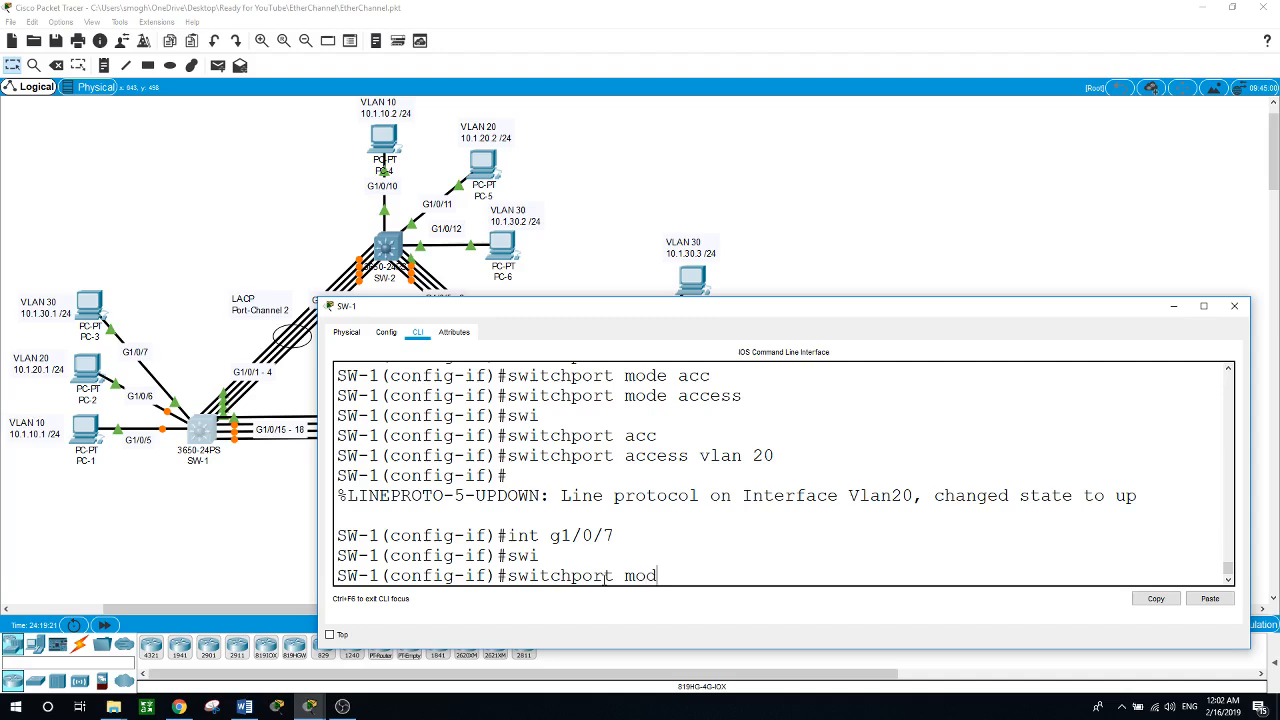
key(Tab)
text(ac)
text(c)
key(Tab)
key(Return)
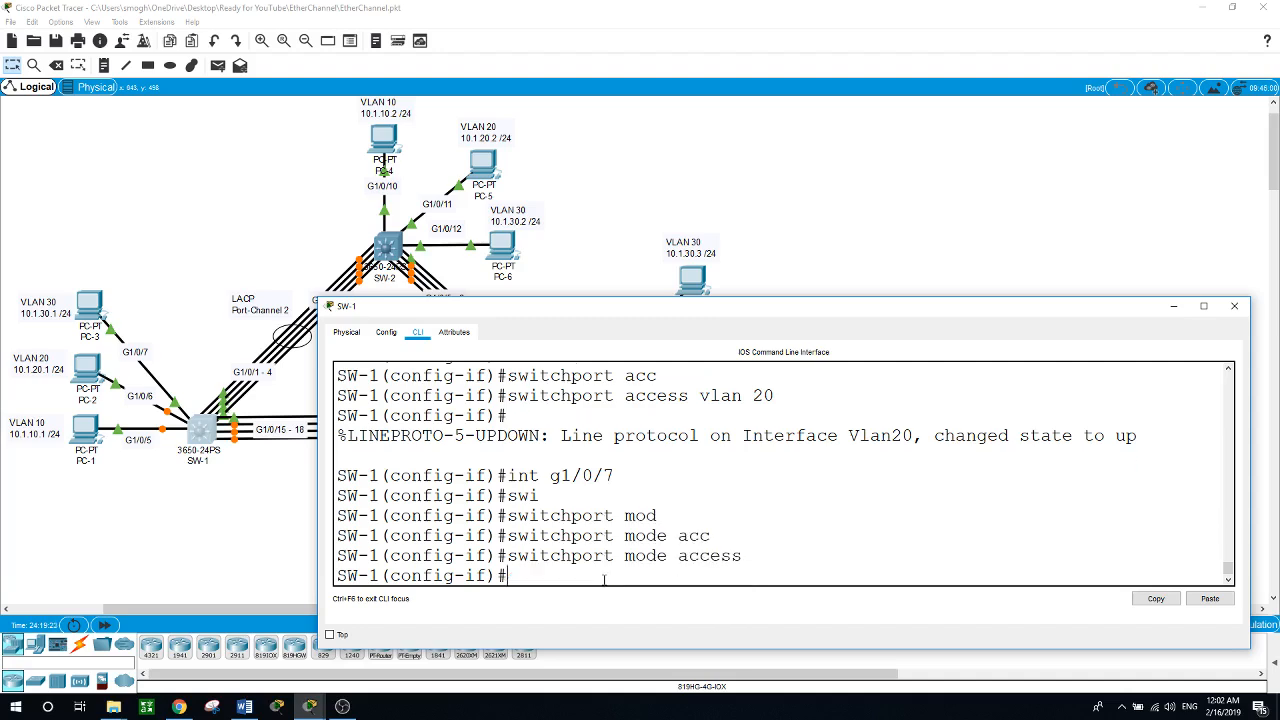
Assign interface g1/0/7 to access VLAN 30.
text(swi)
key(Tab)
text(acc)
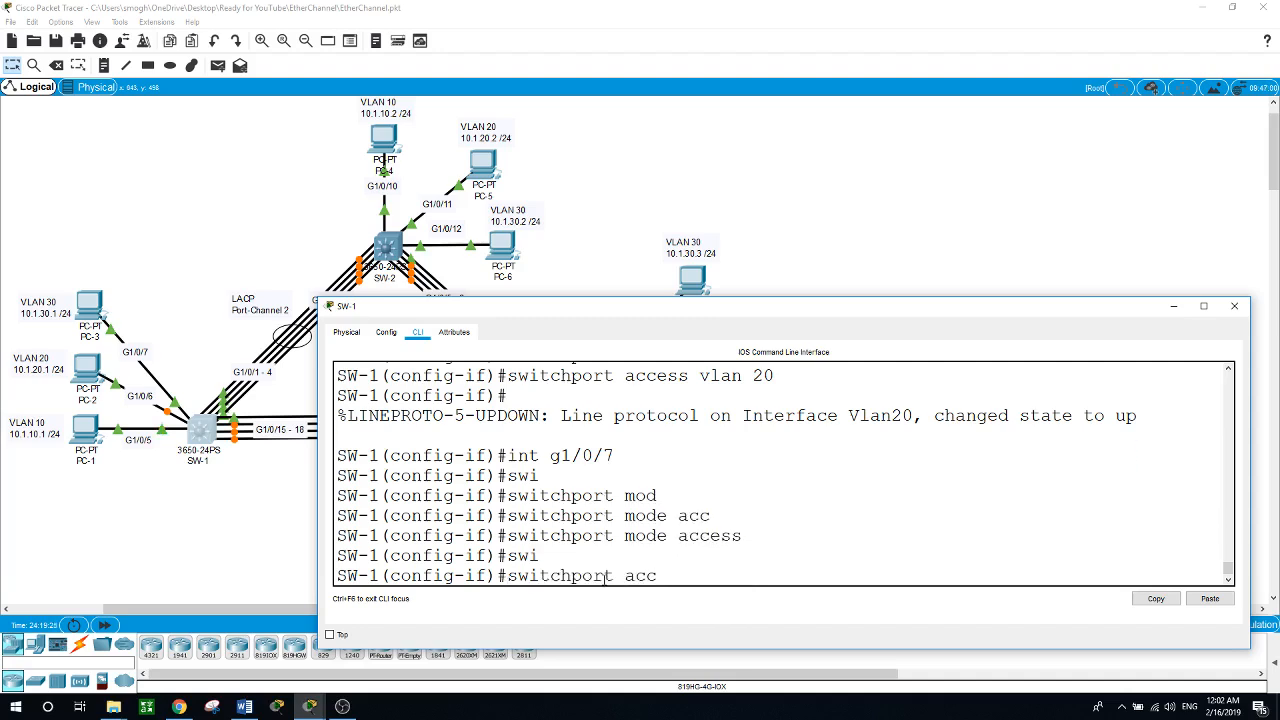
key(Tab)
text(vlan 30)
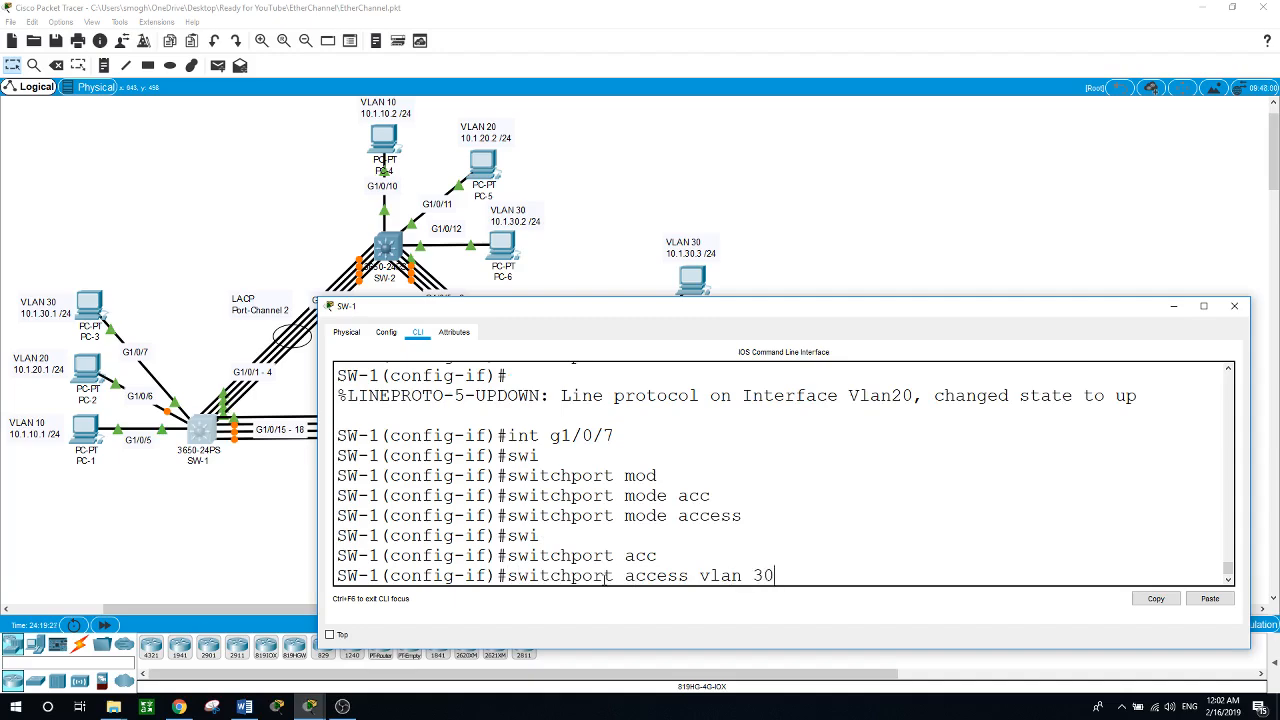
key(Return)
key(Return)
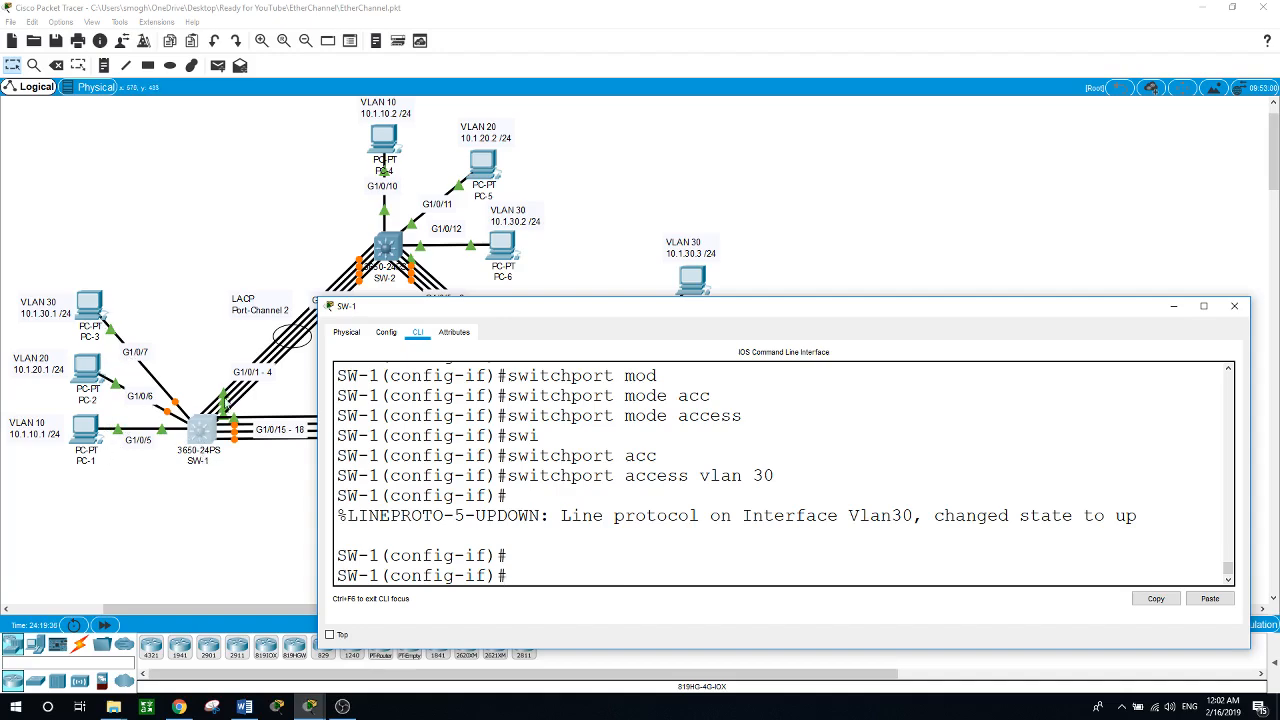
drag(447, 311, 508, 301)
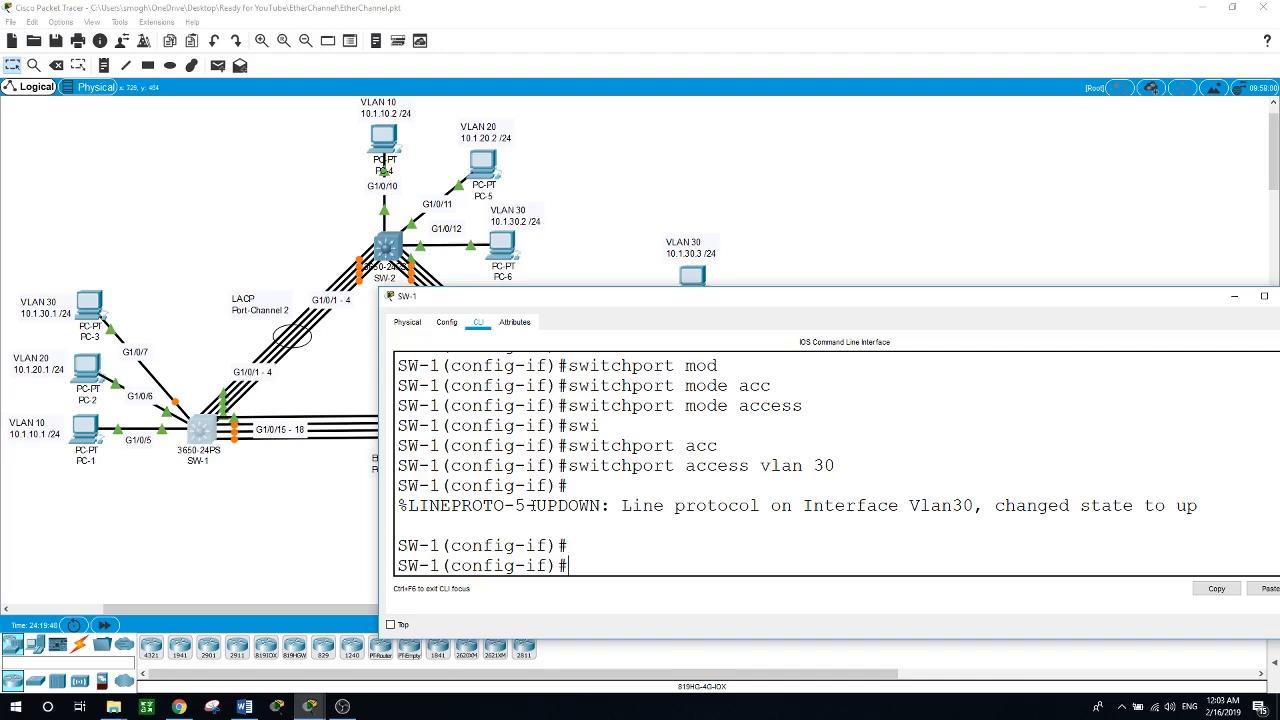
text(int)
text( g)
key(BackSpace)
text(ran)
key(BackSpace)
key(BackSpace)
key(BackSpace)
key(BackSpace)
key(BackSpace)
key(BackSpace)
key(BackSpace)
Shut down the interface range g1/0/1 - 4 on SW-1.
text(exit)
key(Return)
key(Return)
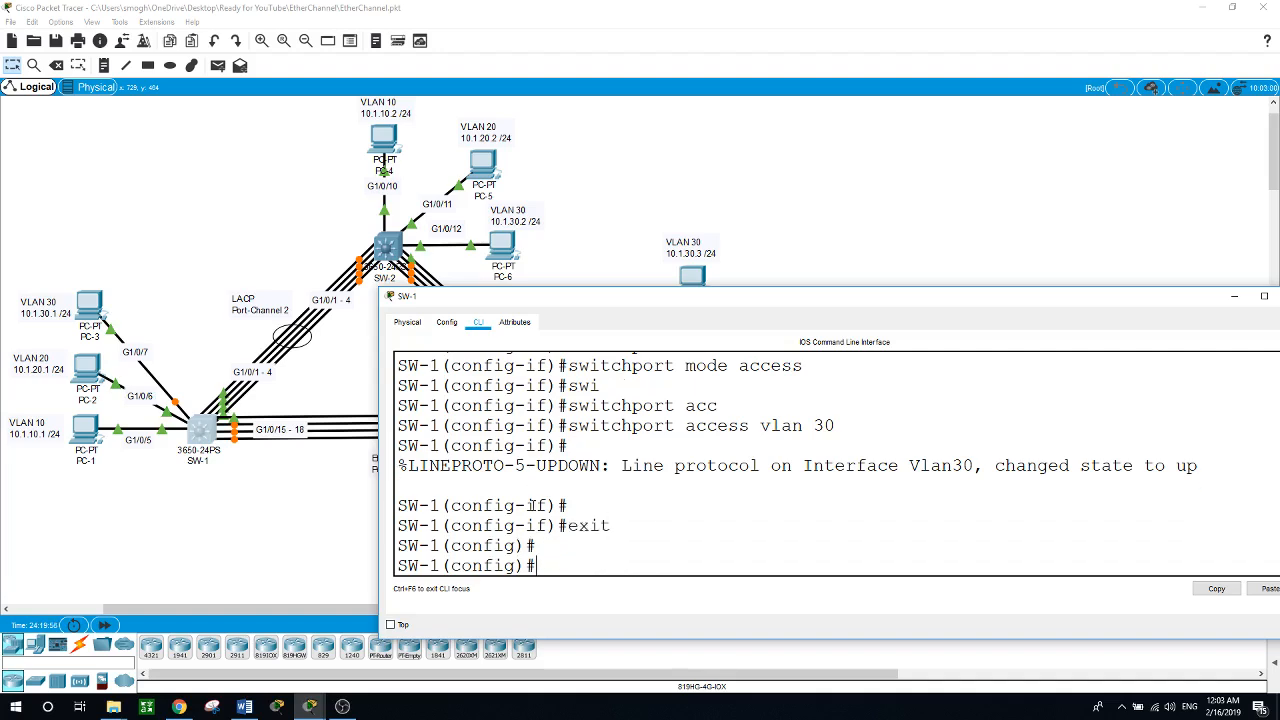
text(int range g1/0/1)
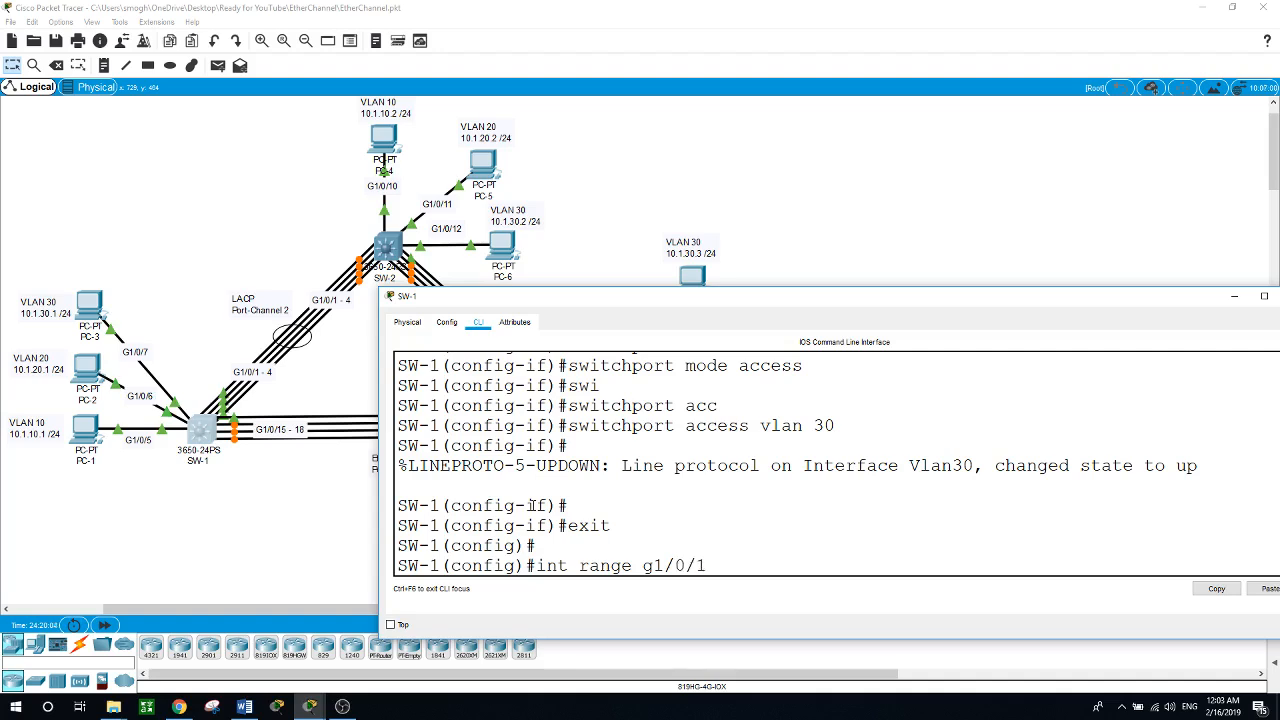
text( - 4)
key(Return)
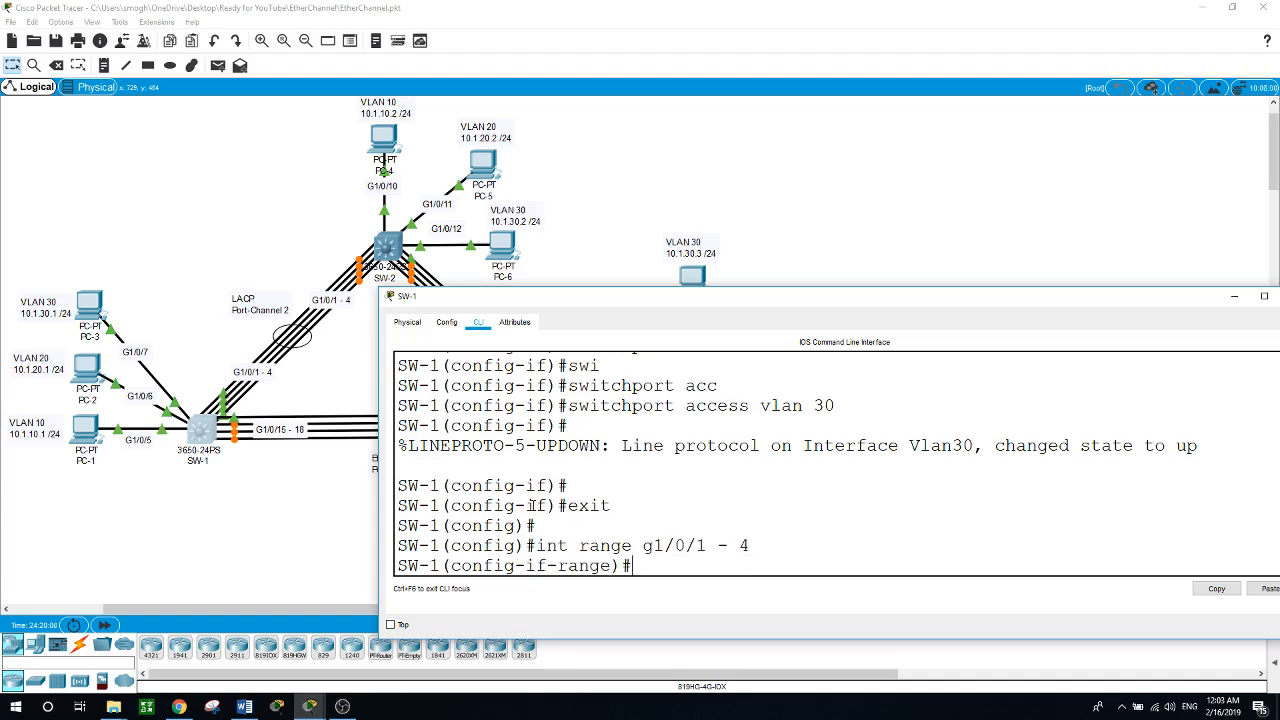
text(shut)
key(Return)
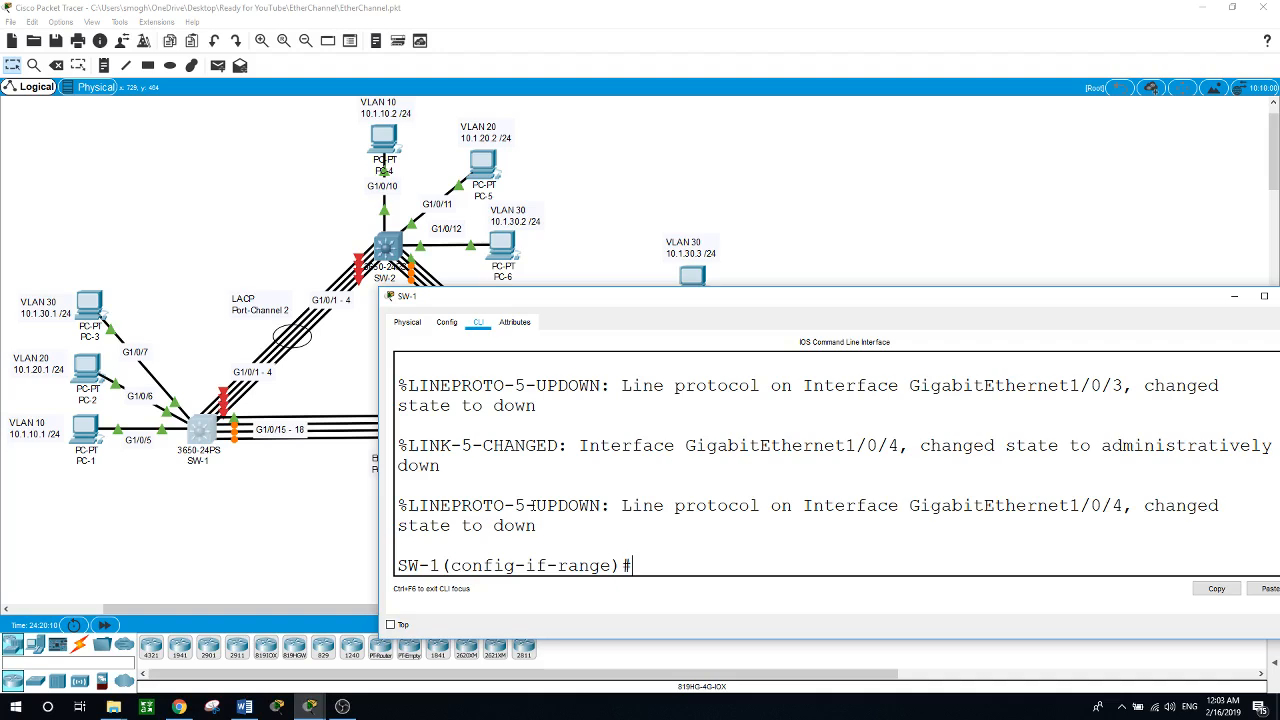
Assign the selected interface range on SW-1 to channel-group 2 in active mode, checking the available group numbers and modes with the command help.
text(ch)
text(annel-g)
text(r)
key(Tab)
text(?)
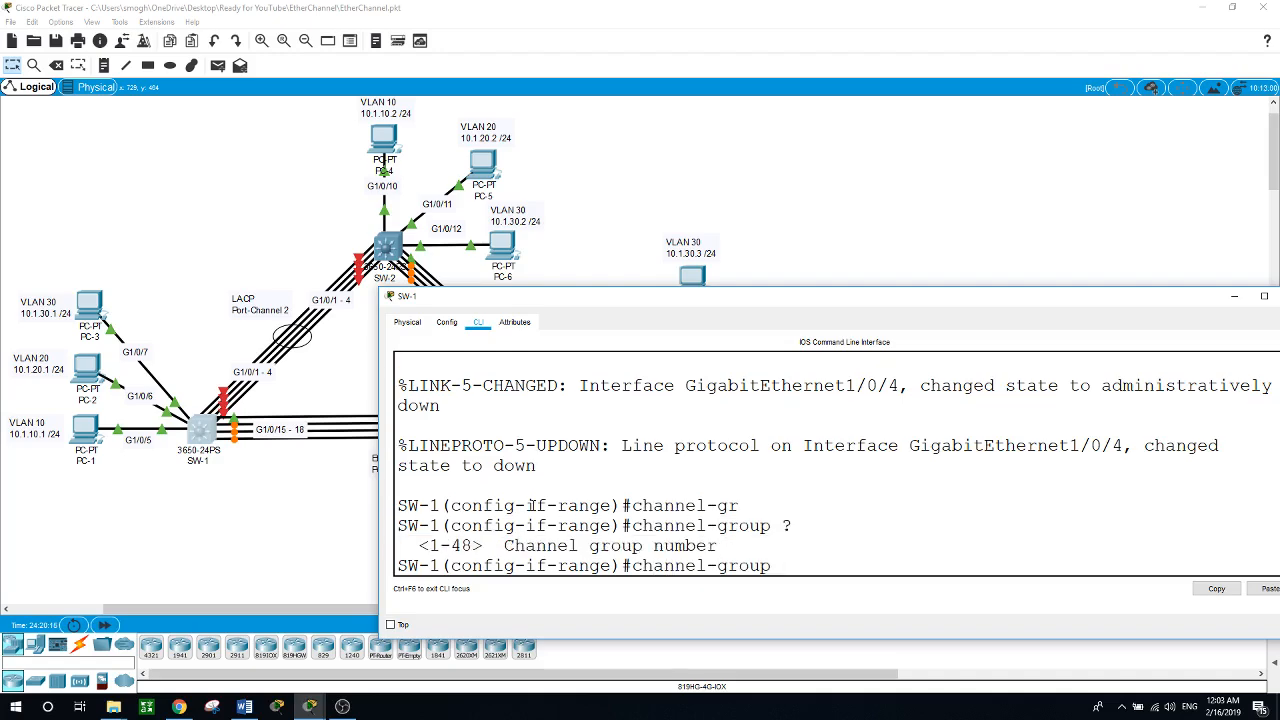
text(2)
text( ?)
text(mode)
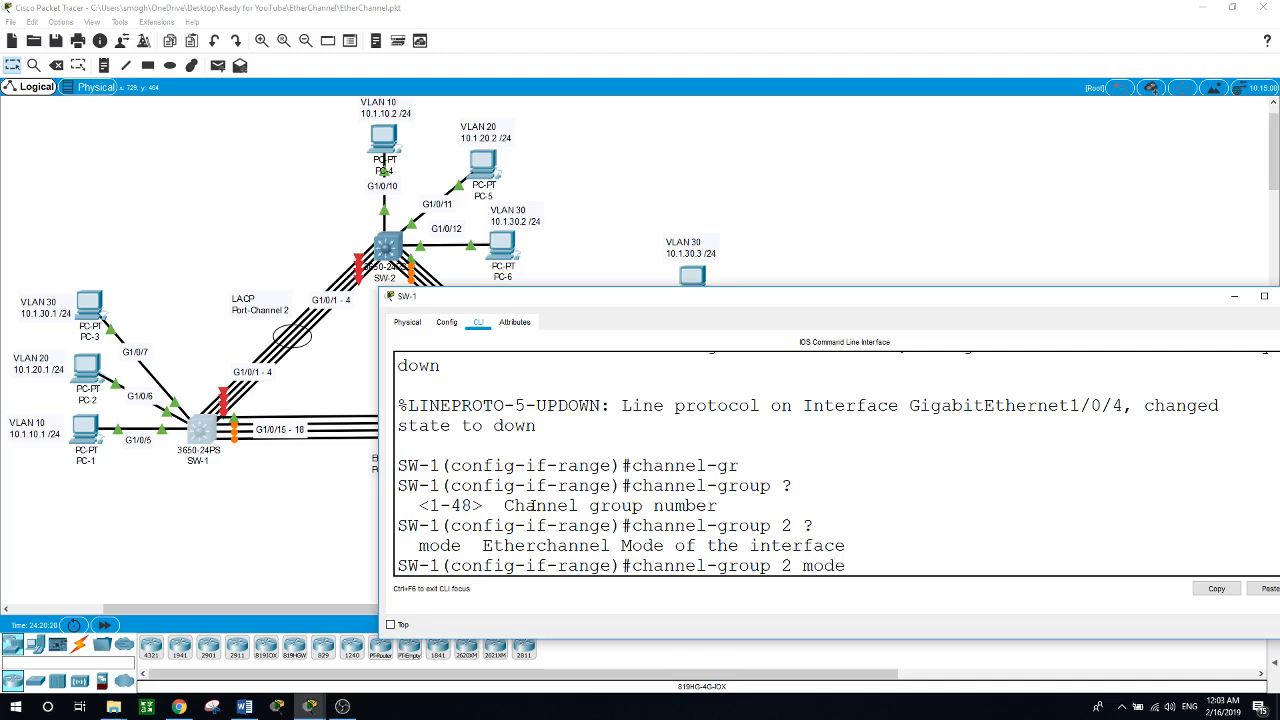
text( ?)
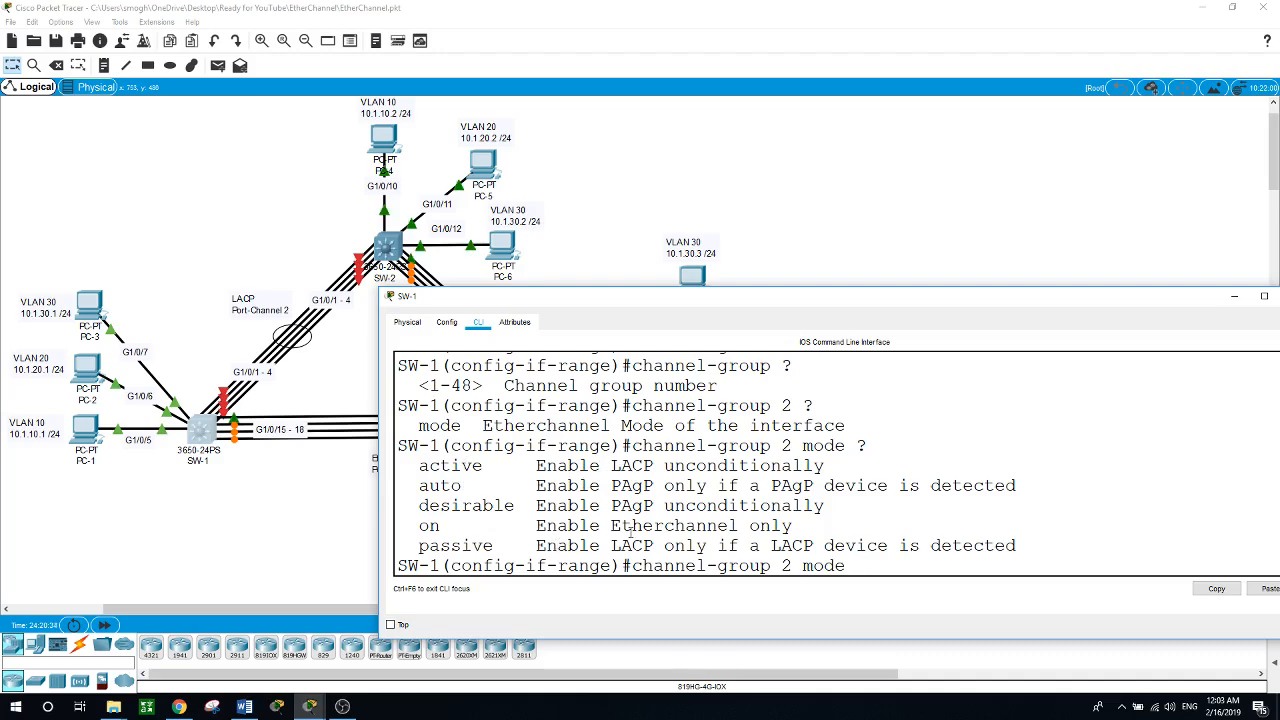
text(active)
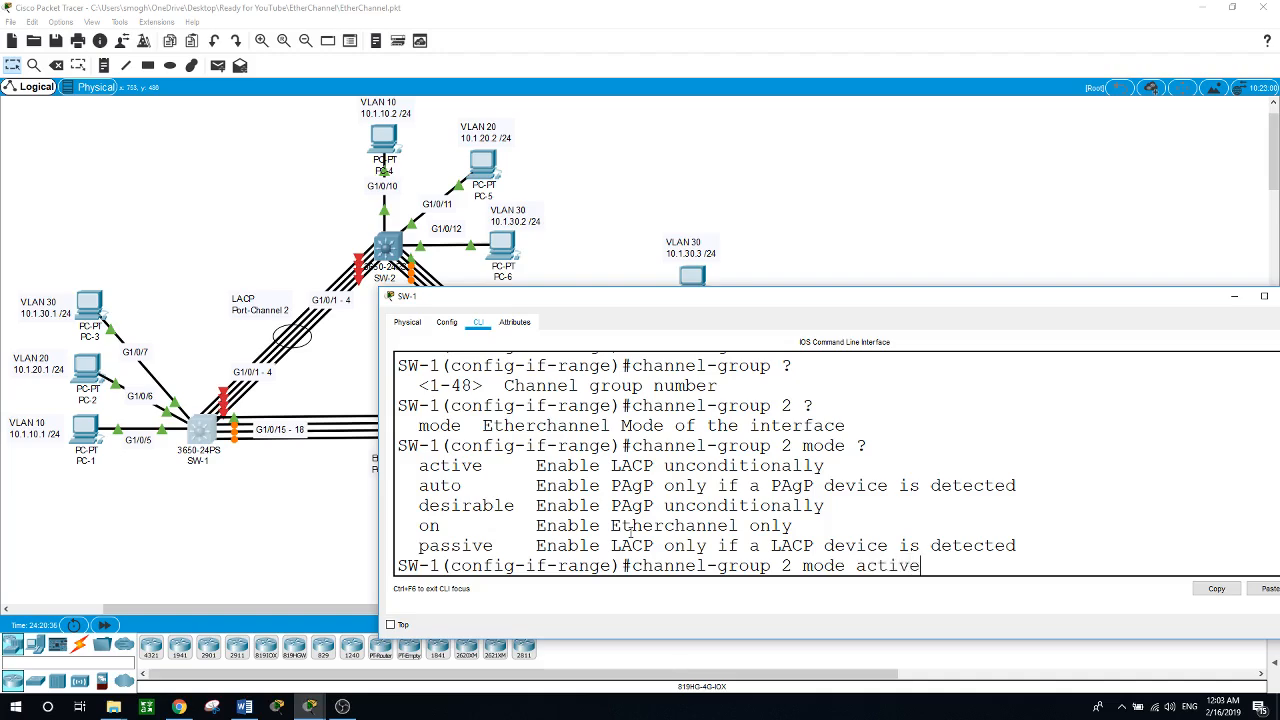
key(Return)
key(Return)
Re-enable interfaces g1/0/1 - 4 on SW-1 with no shutdown.
text(no)
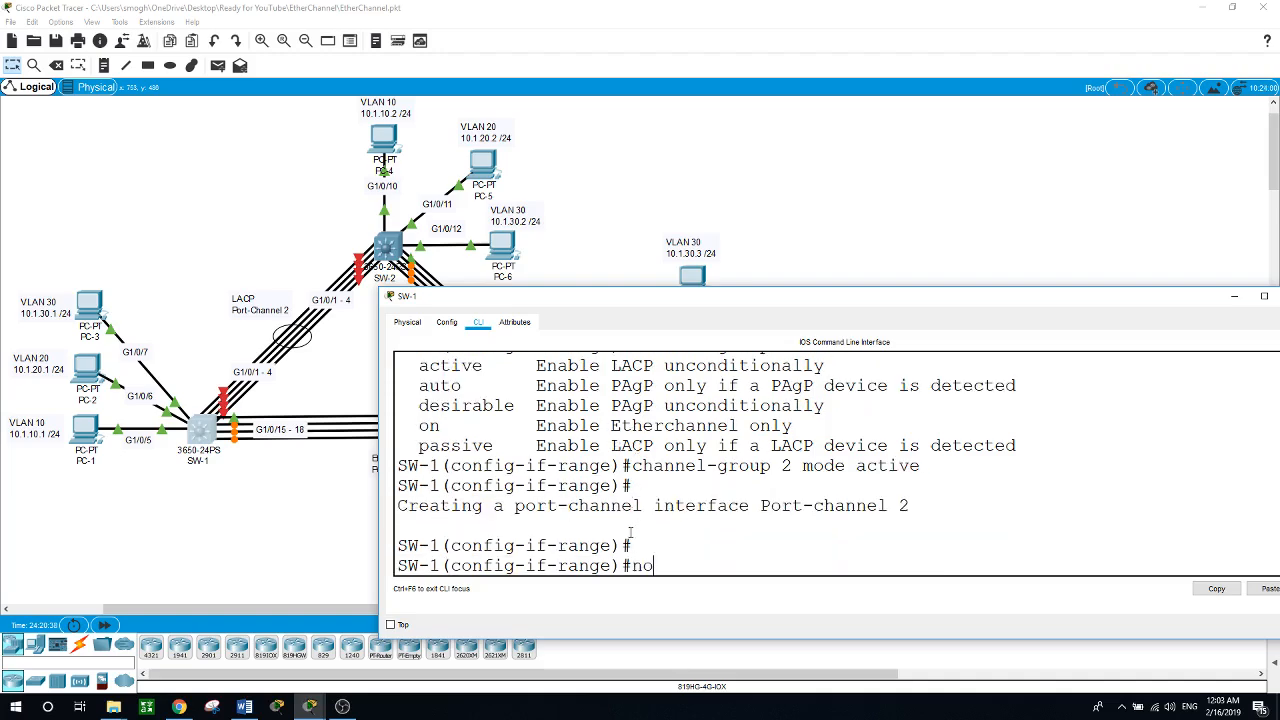
text( sh)
key(Return)
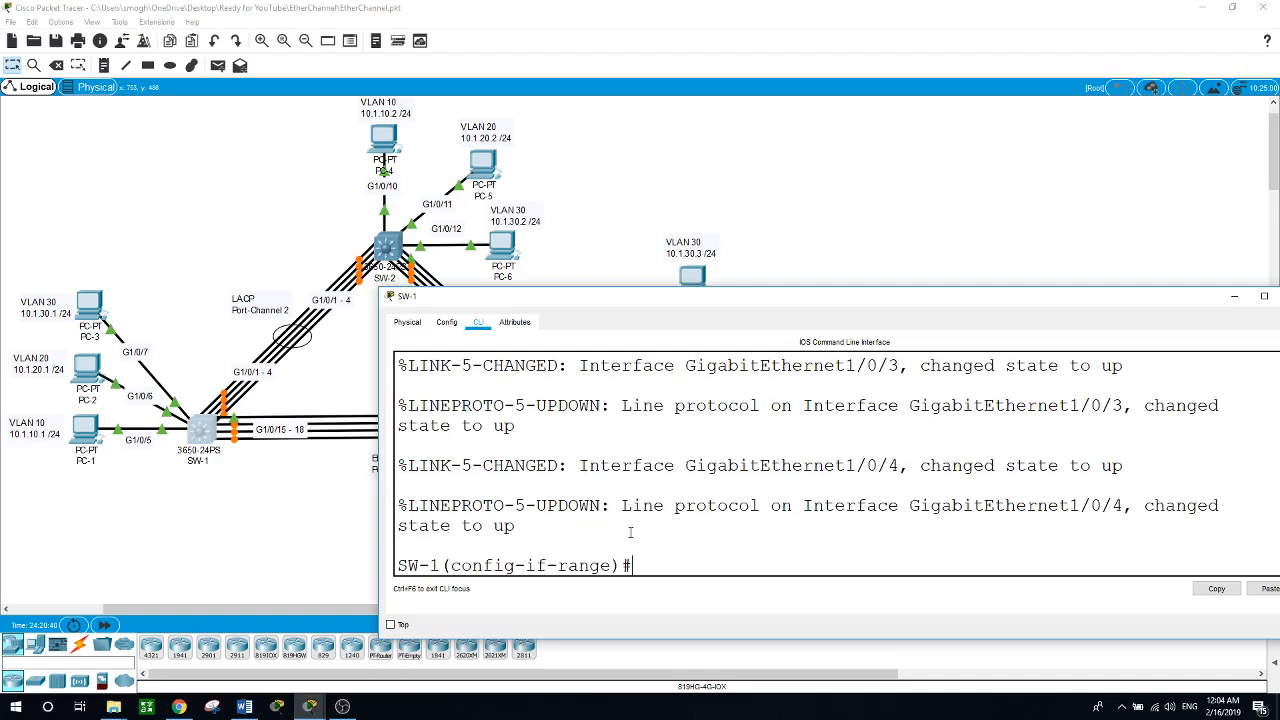
key(Return)
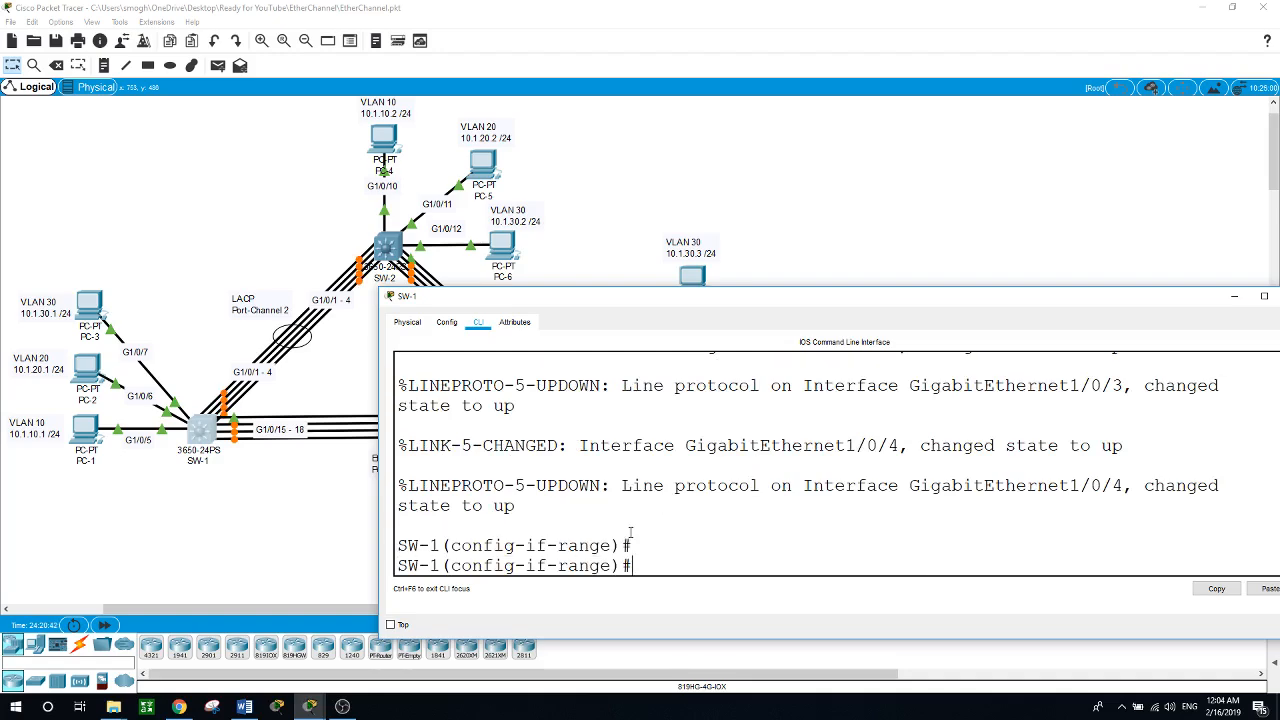
Set the trunk encapsulation of interfaces g1/0/1 - 4 on SW-1 to dot1q.
text(swit)
key(Tab)
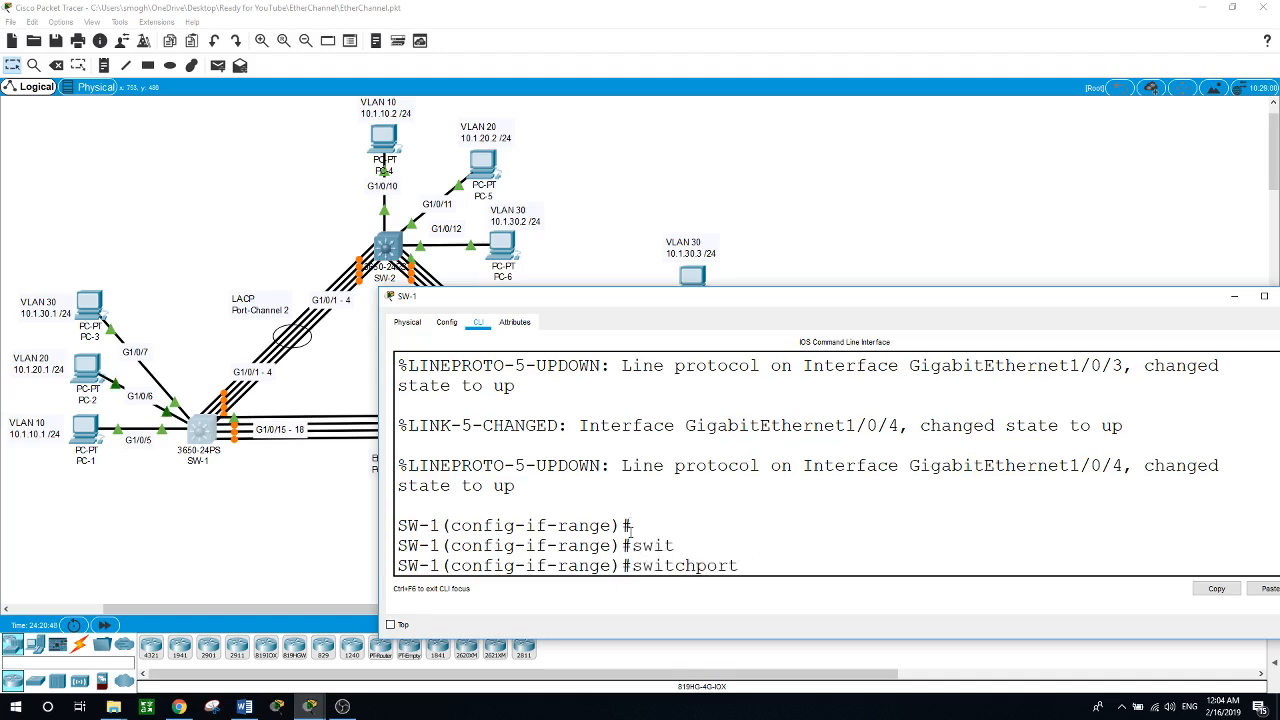
text(trun)
key(Tab)
text(enc)
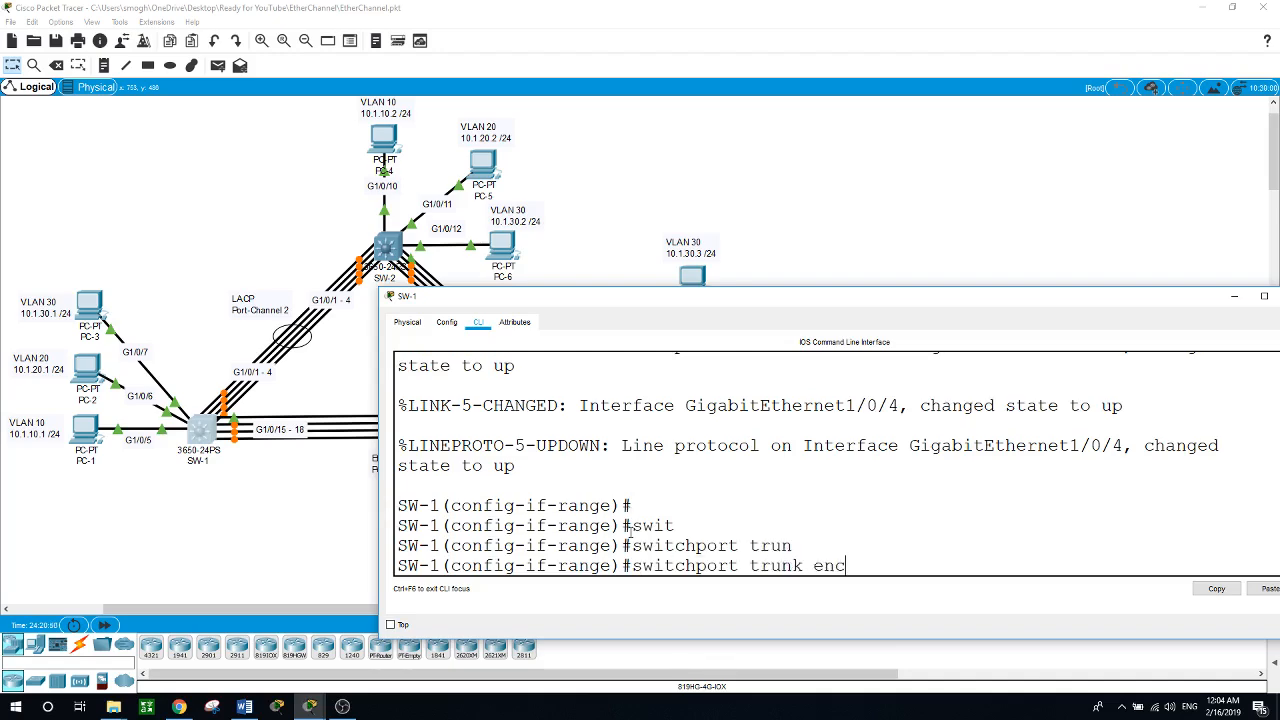
key(Tab)
text(d)
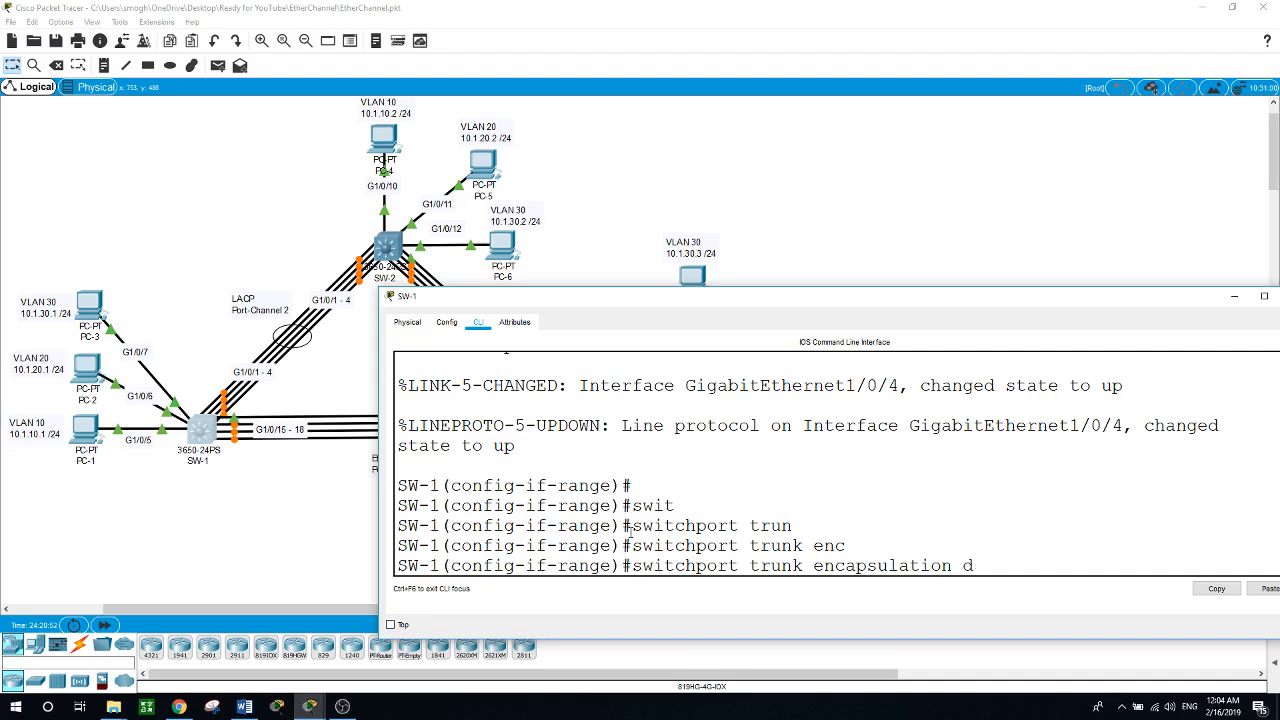
text(o)
key(Tab)
key(Return)
Set interfaces g1/0/1 - 4 on SW-1 to switchport trunk mode and leave configuration mode.
text(swi)
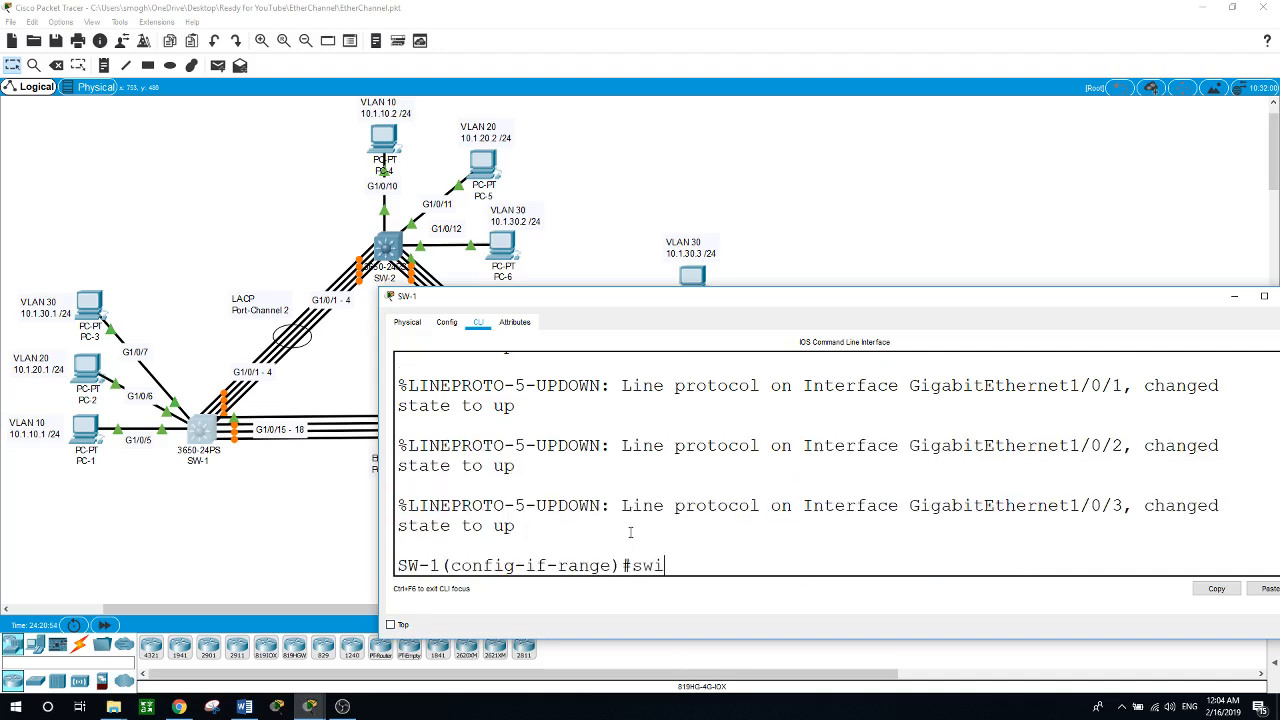
key(Tab)
text(mode)
key(Tab)
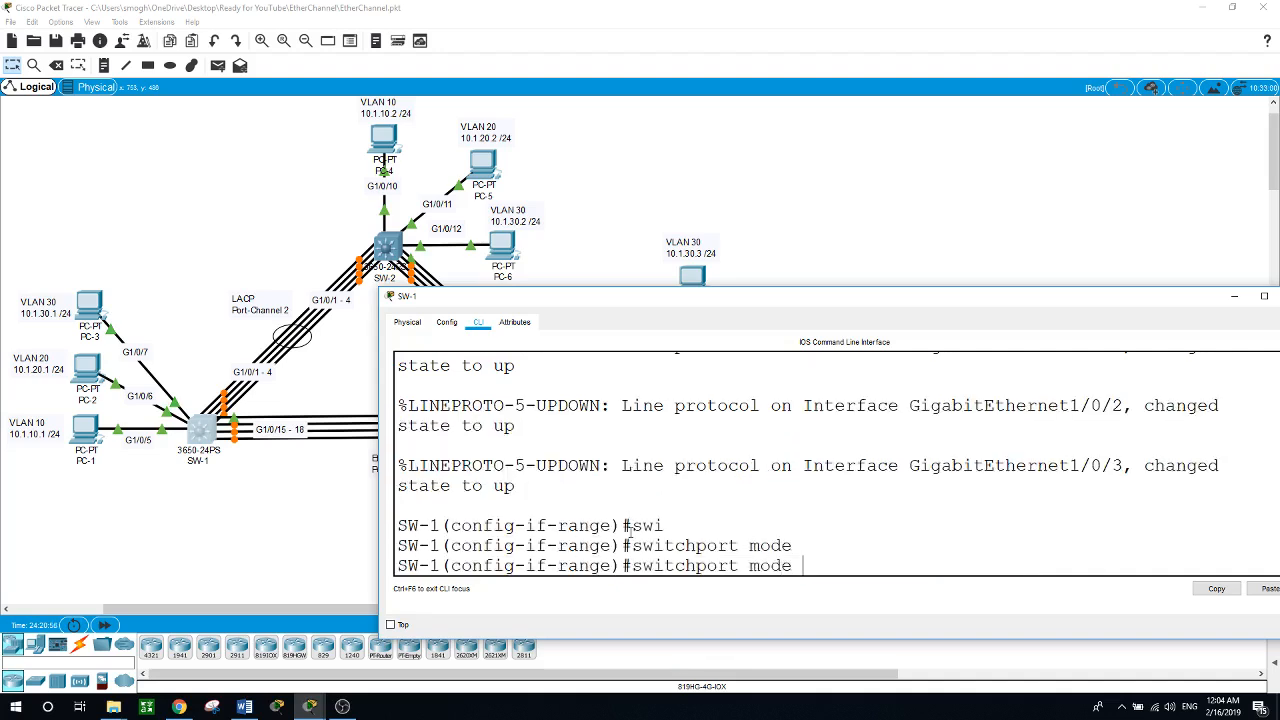
text(trunk)
key(Return)
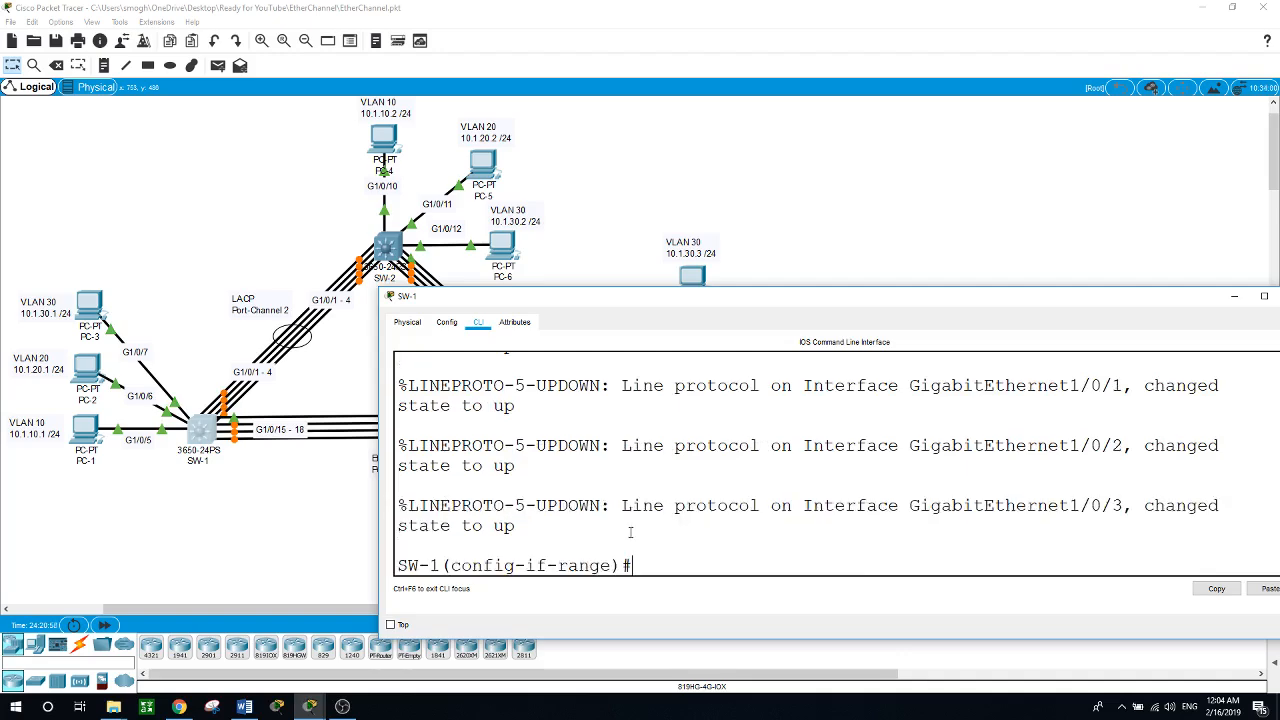
key(Return)
text(exit)
key(Return)
text(exit)
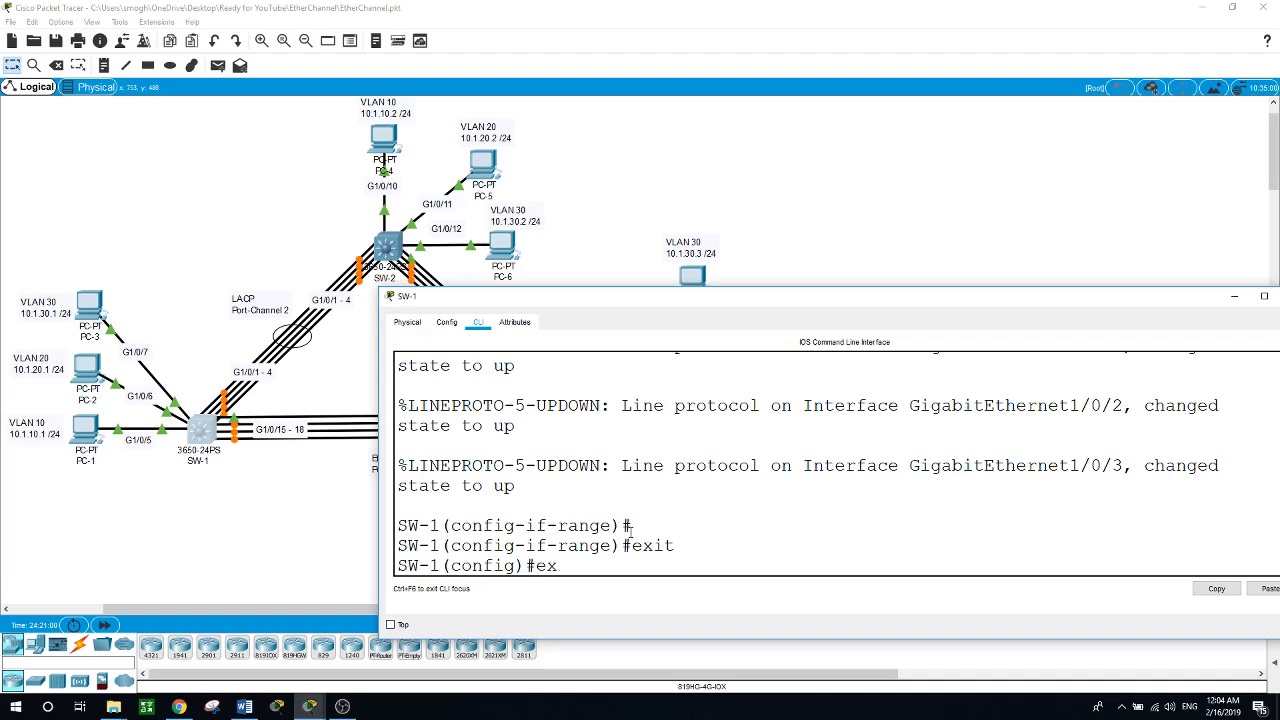
key(Return)
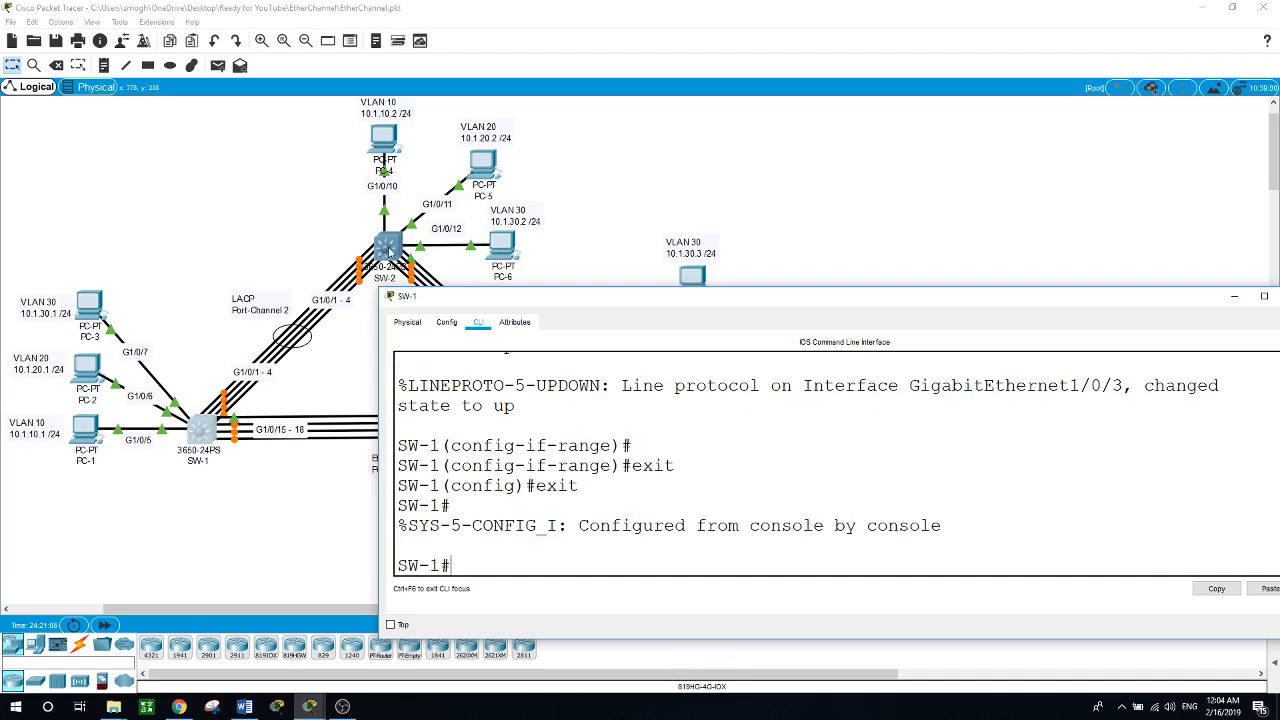
Open the command line of SW-2 and enter global configuration mode.
click(391, 250)
click(391, 250)
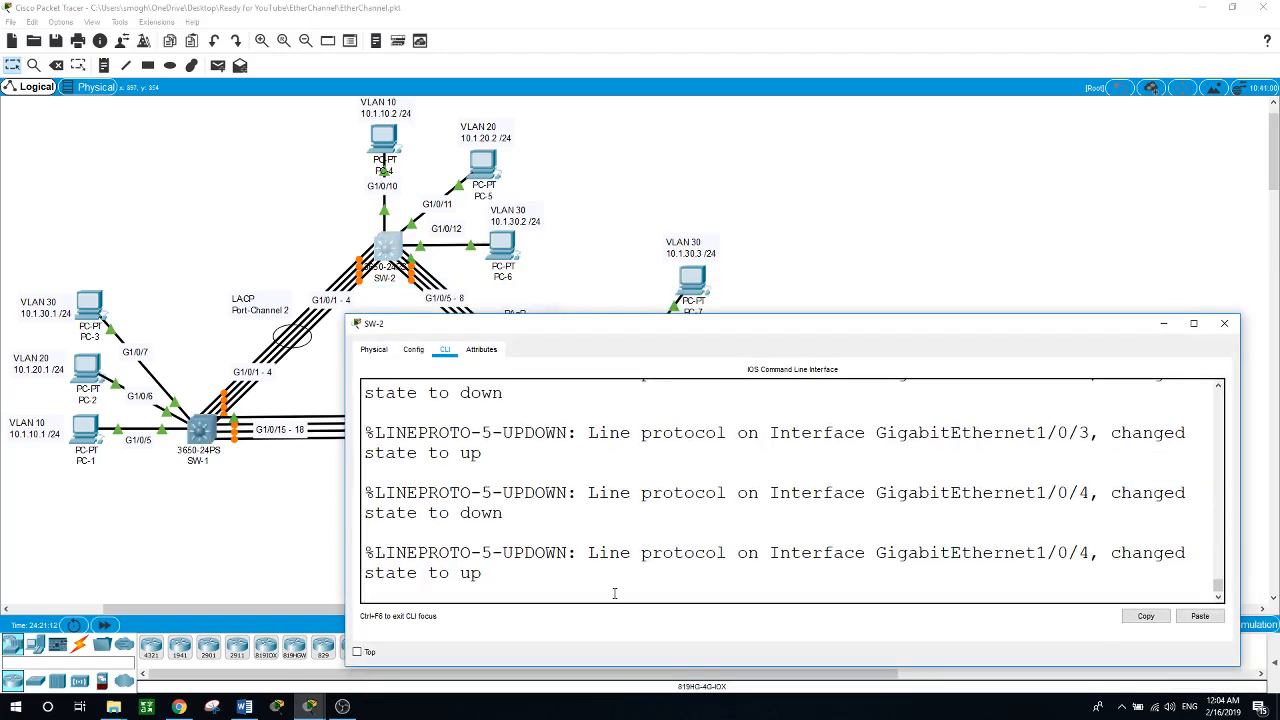
key(Return)
text(en)
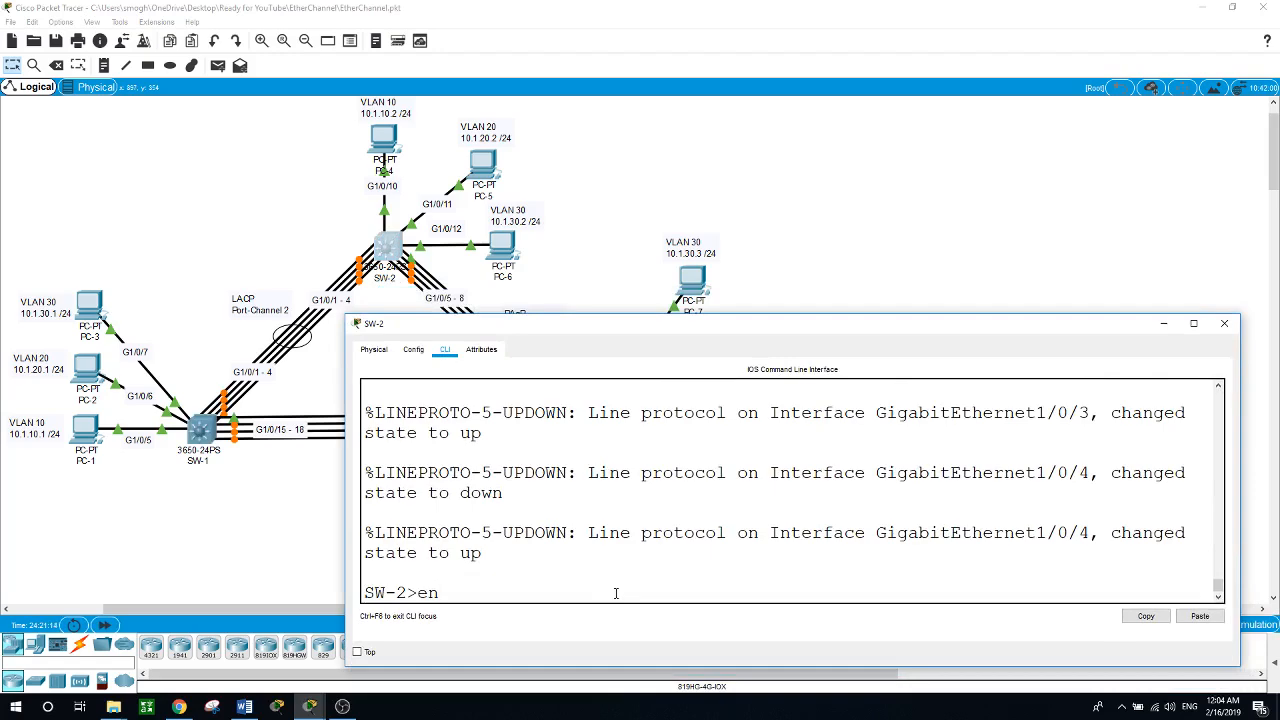
key(Return)
text(conf t)
key(Return)
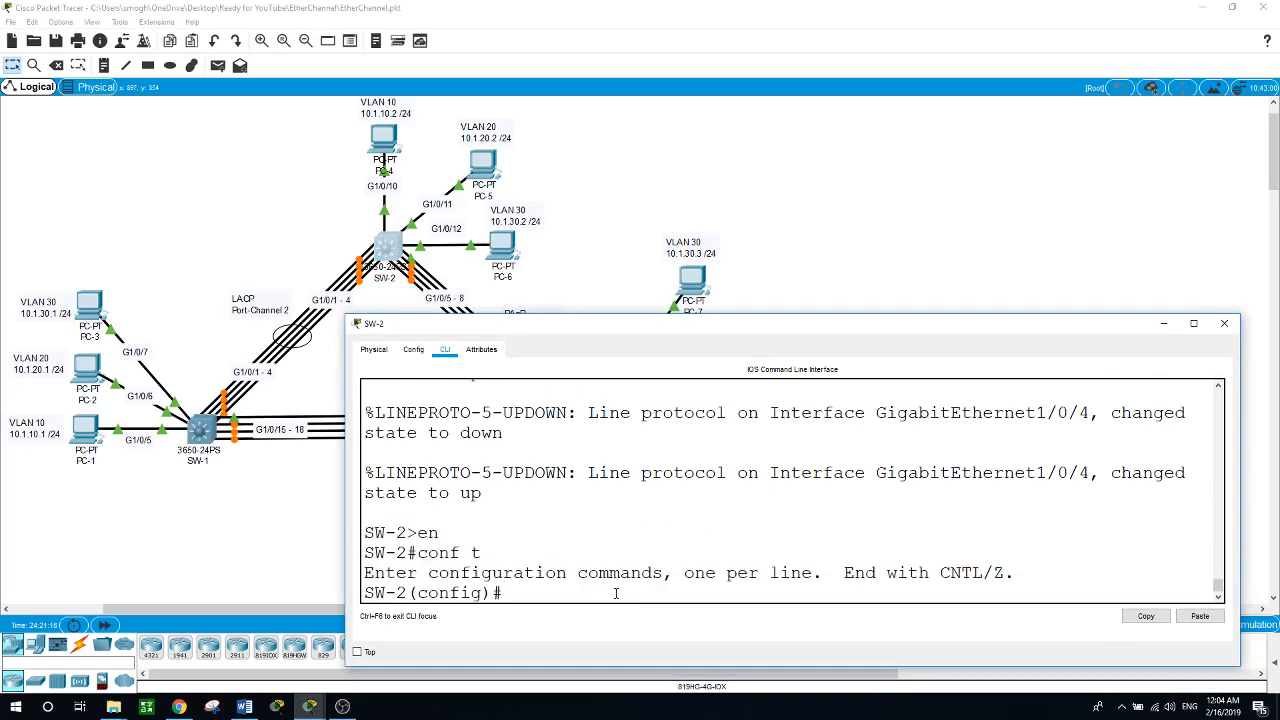
Create VLANs 10, 20 and 30 on SW-2.
text(vlan 10)
key(Return)
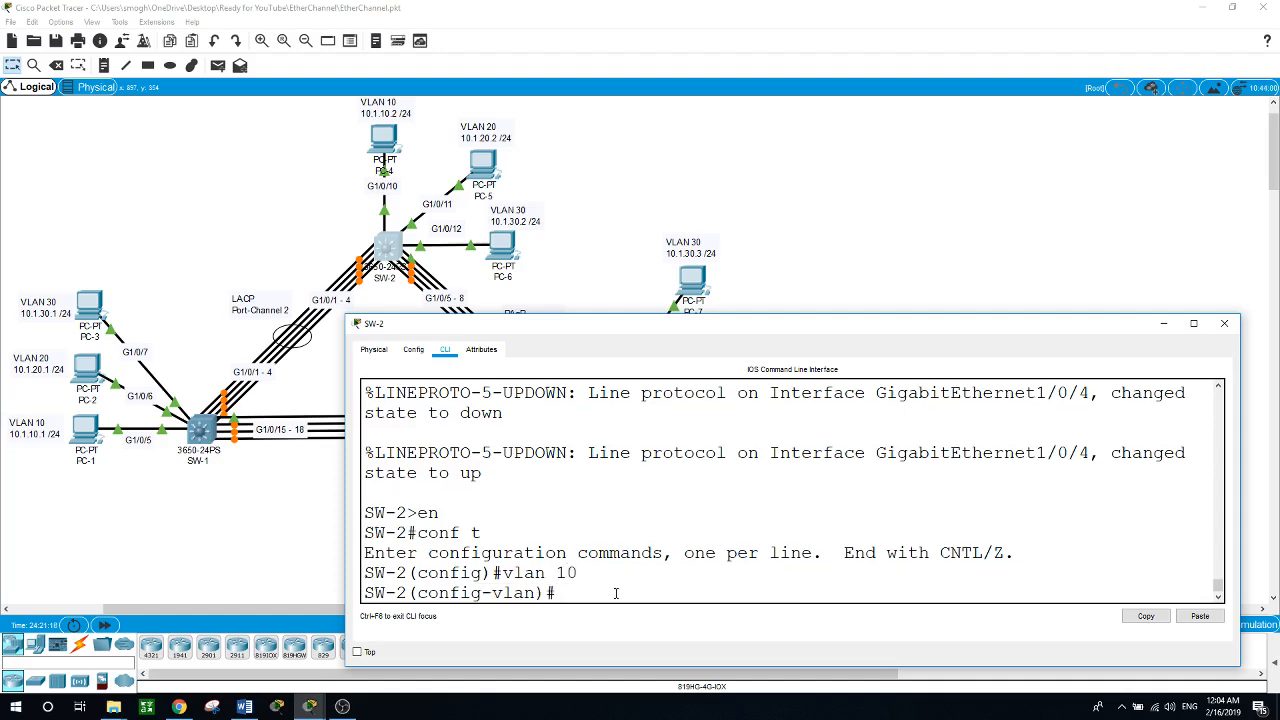
text(vlan 20)
key(Return)
text(vlan)
text(30)
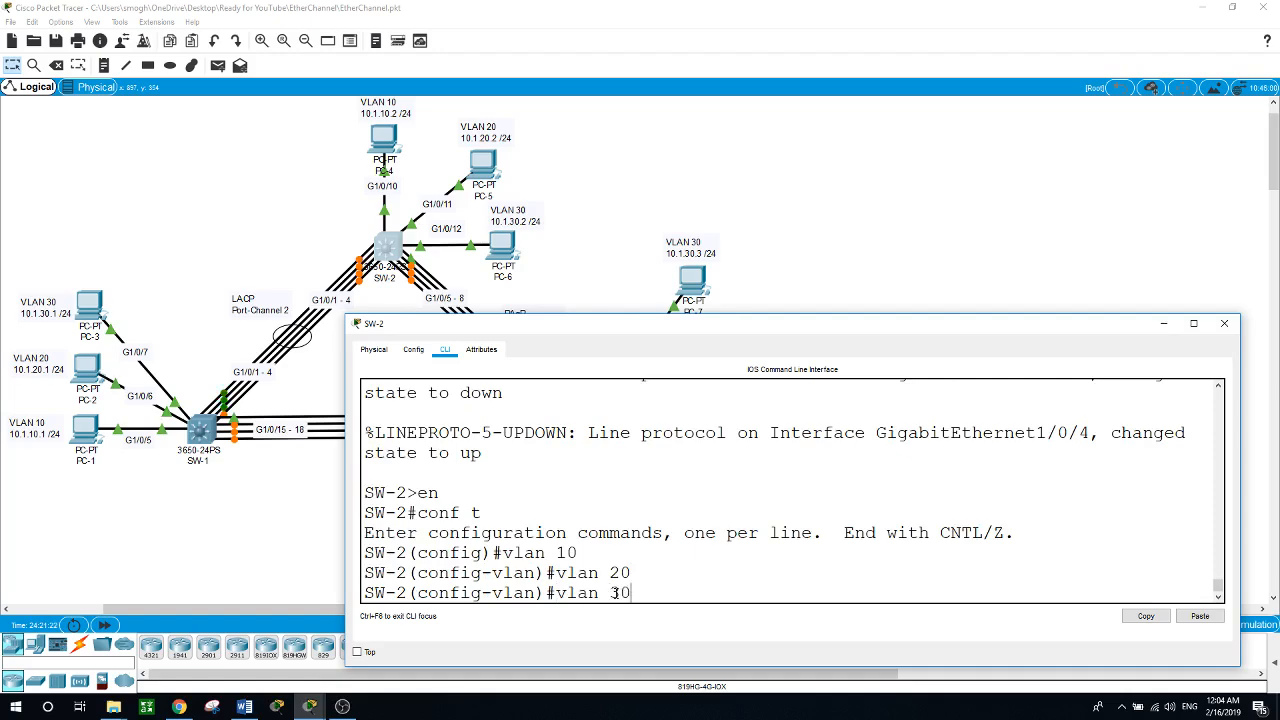
key(Return)
text(int van 10)
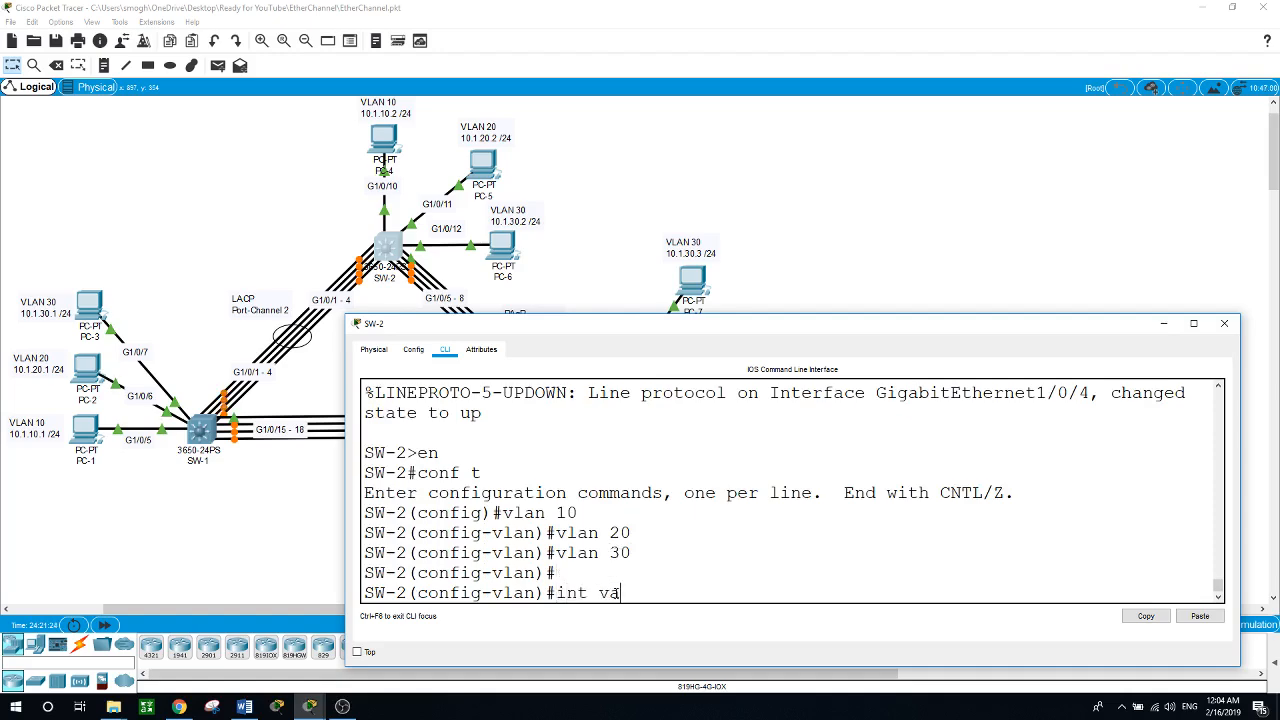
key(Return)
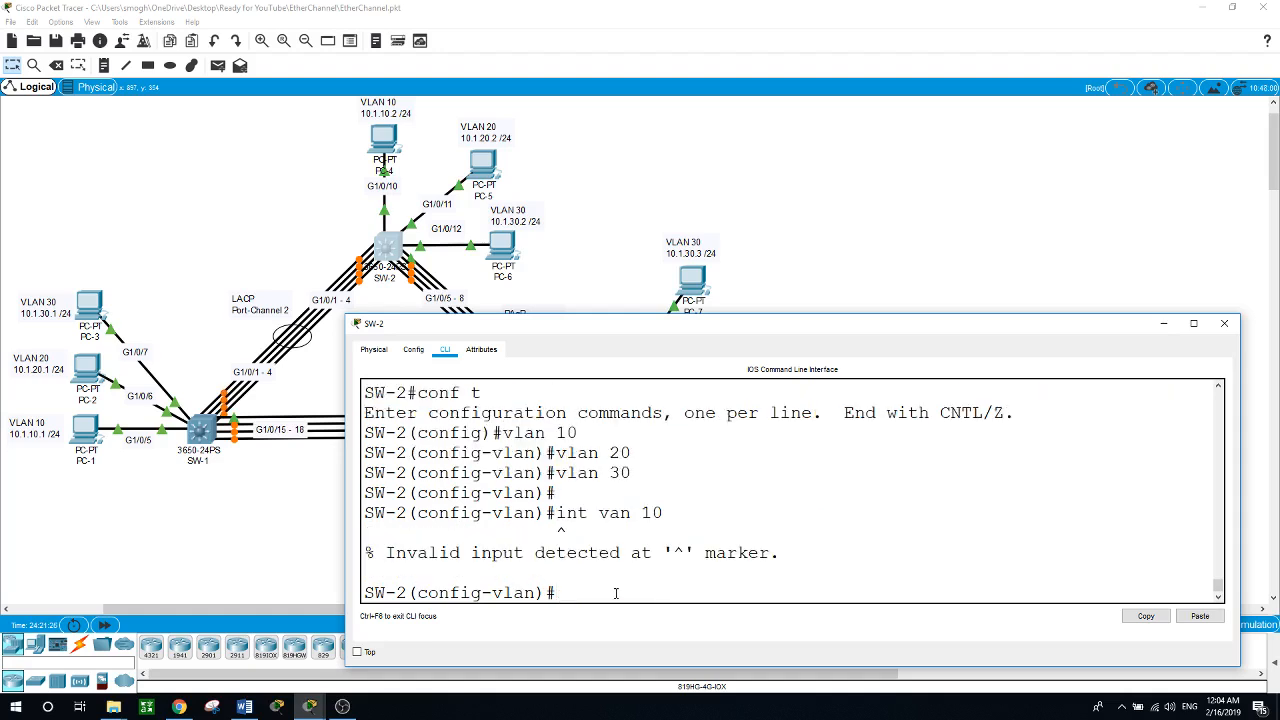
text(int)
key(BackSpace)
key(BackSpace)
Leave VLAN configuration on SW-2 and create the VLAN interfaces 10 and 20.
text(exit)
key(Return)
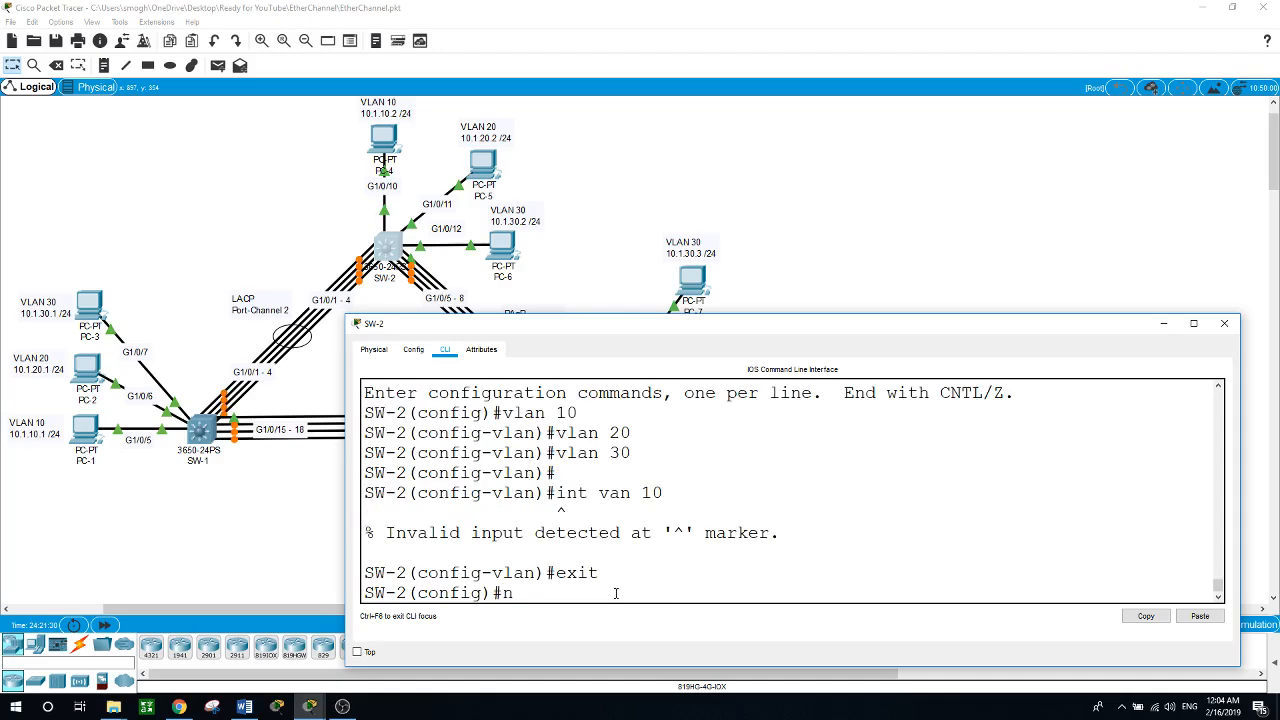
text(int vlan 10)
key(Return)
text(int)
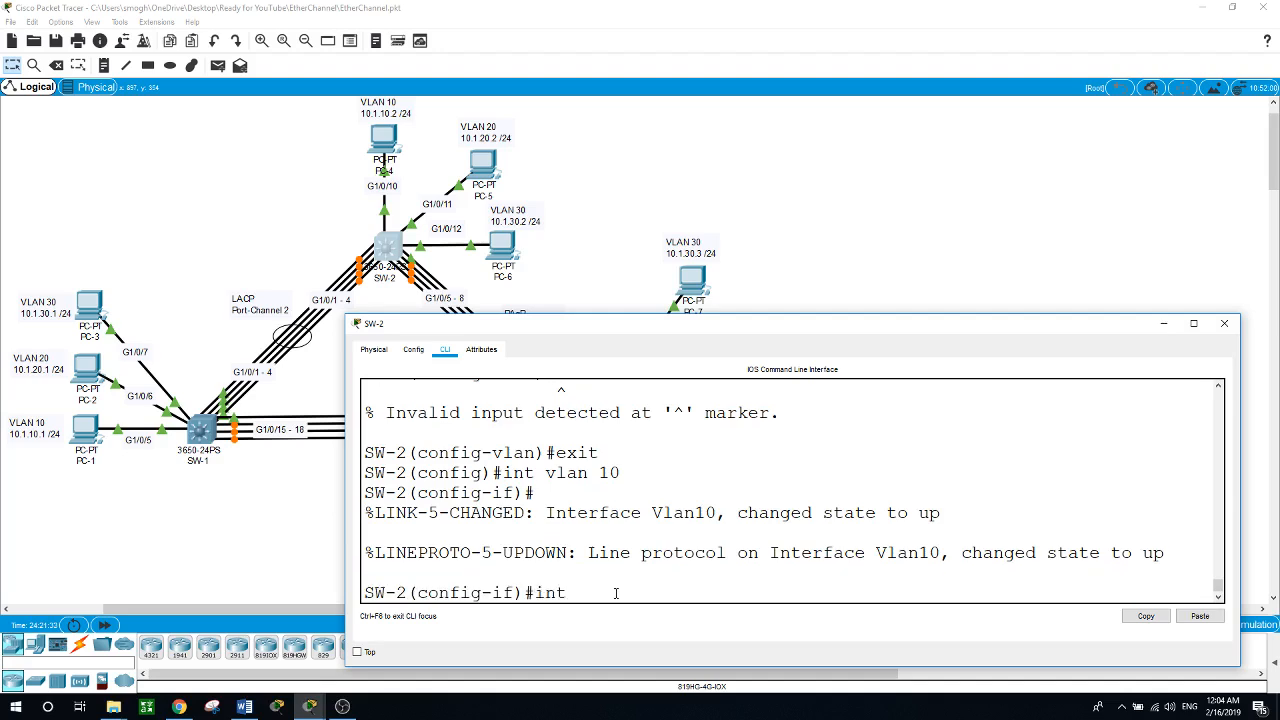
text( vlan 20)
key(Return)
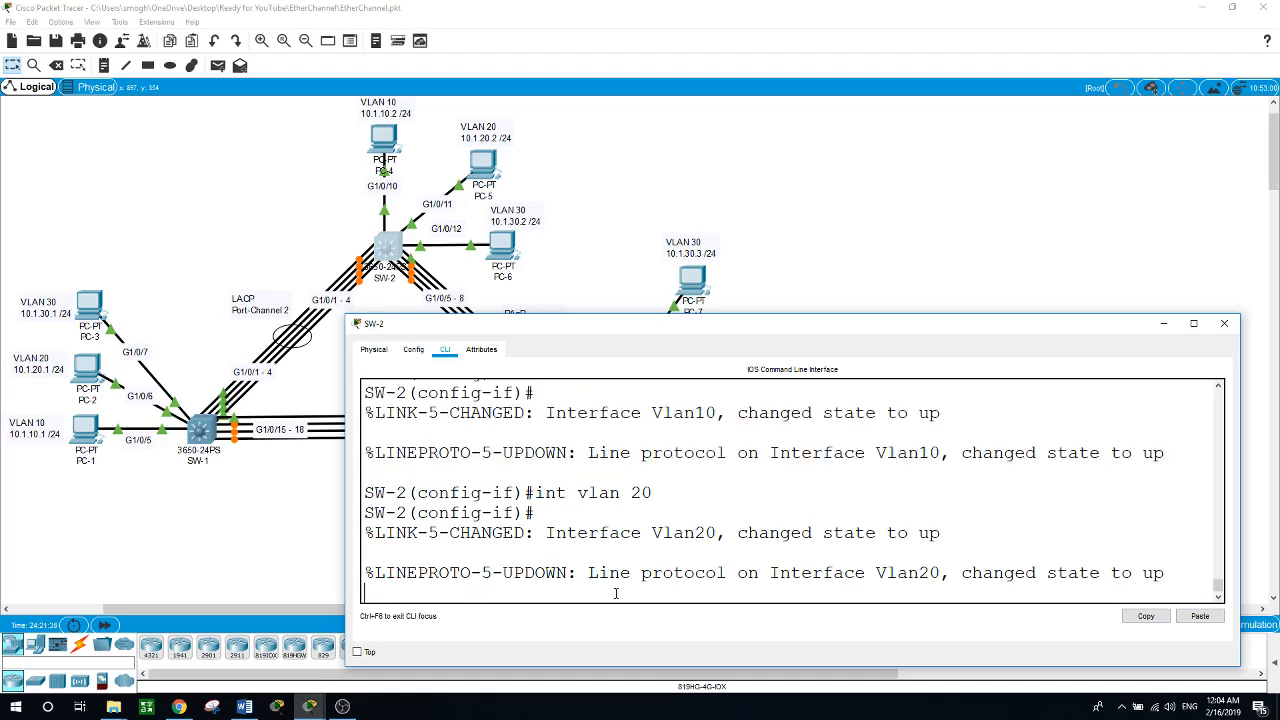
Create the VLAN 30 interface on SW-2 and return to global configuration mode.
key(Return)
text(int vlan )
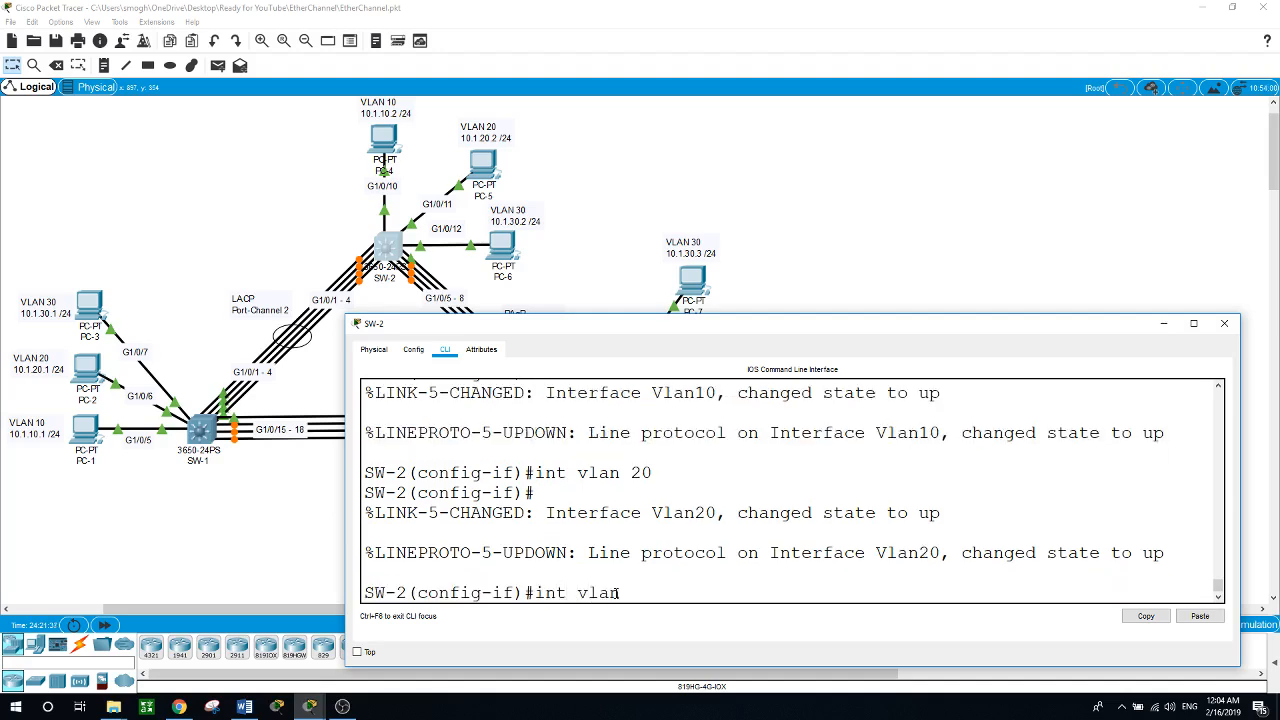
text(30)
key(Return)
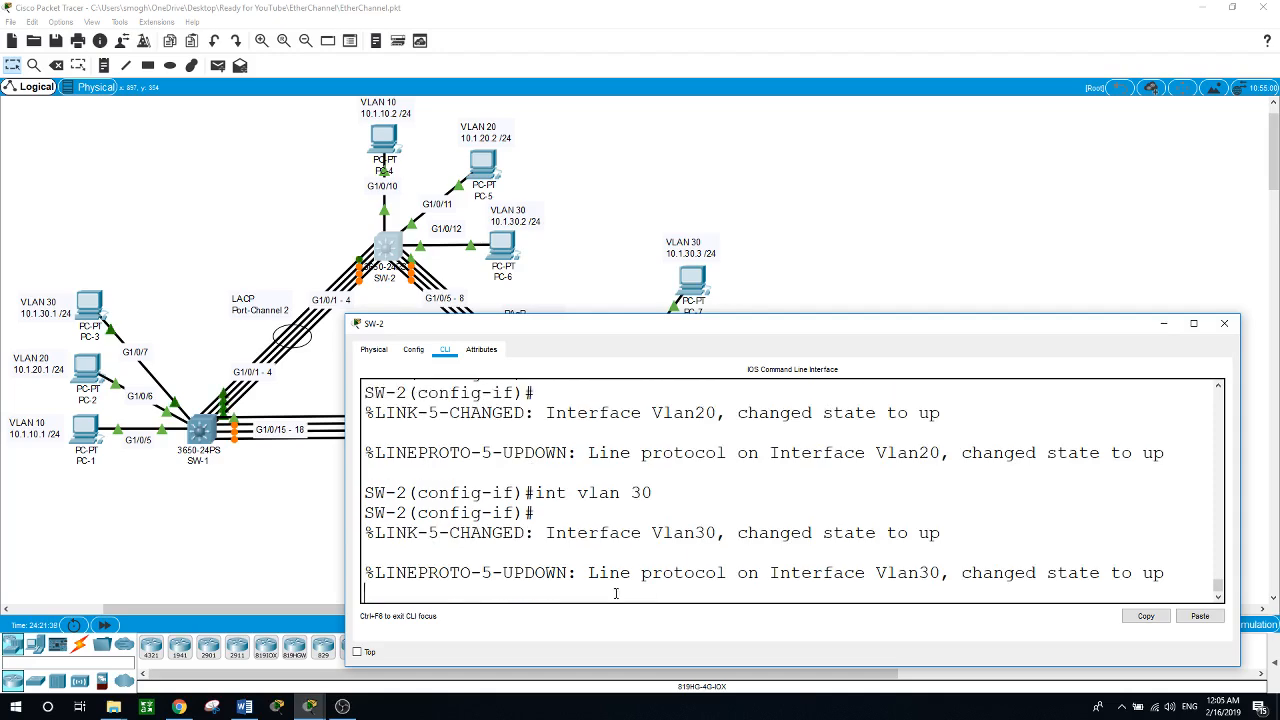
key(Return)
text(exit)
key(Return)
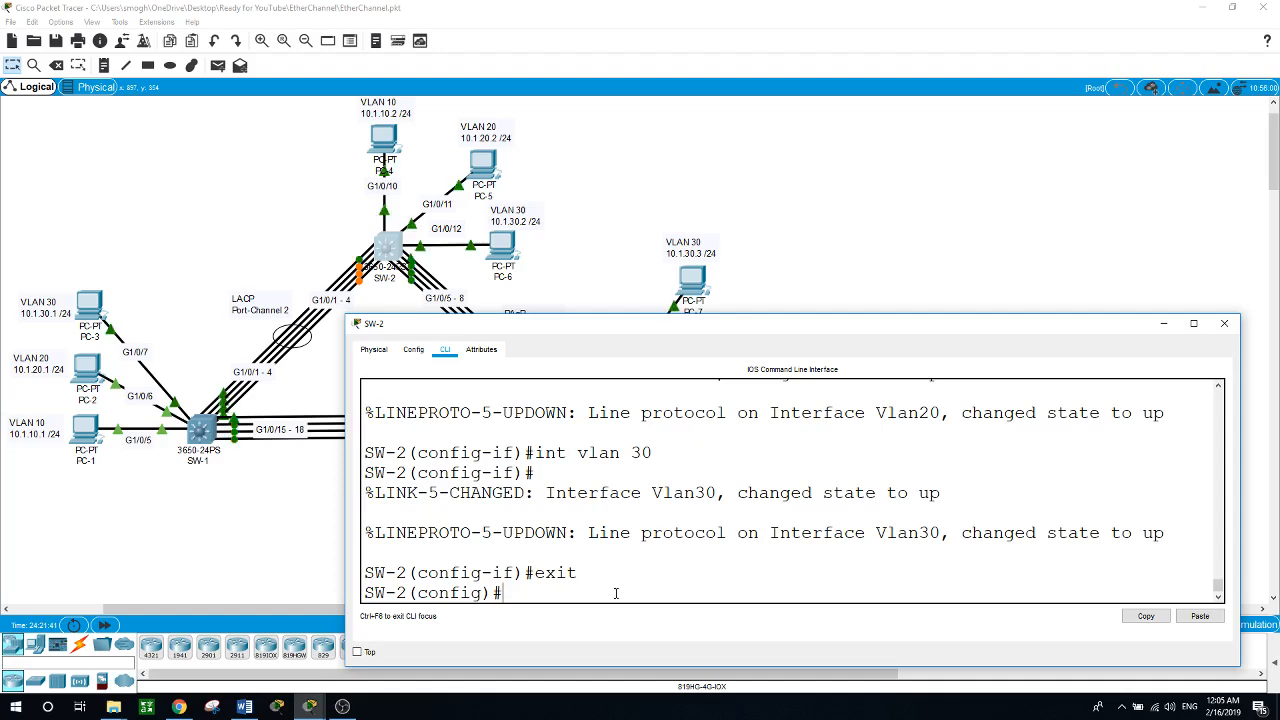
Set interface g1/0/10 on SW-2 to access mode.
text(int)
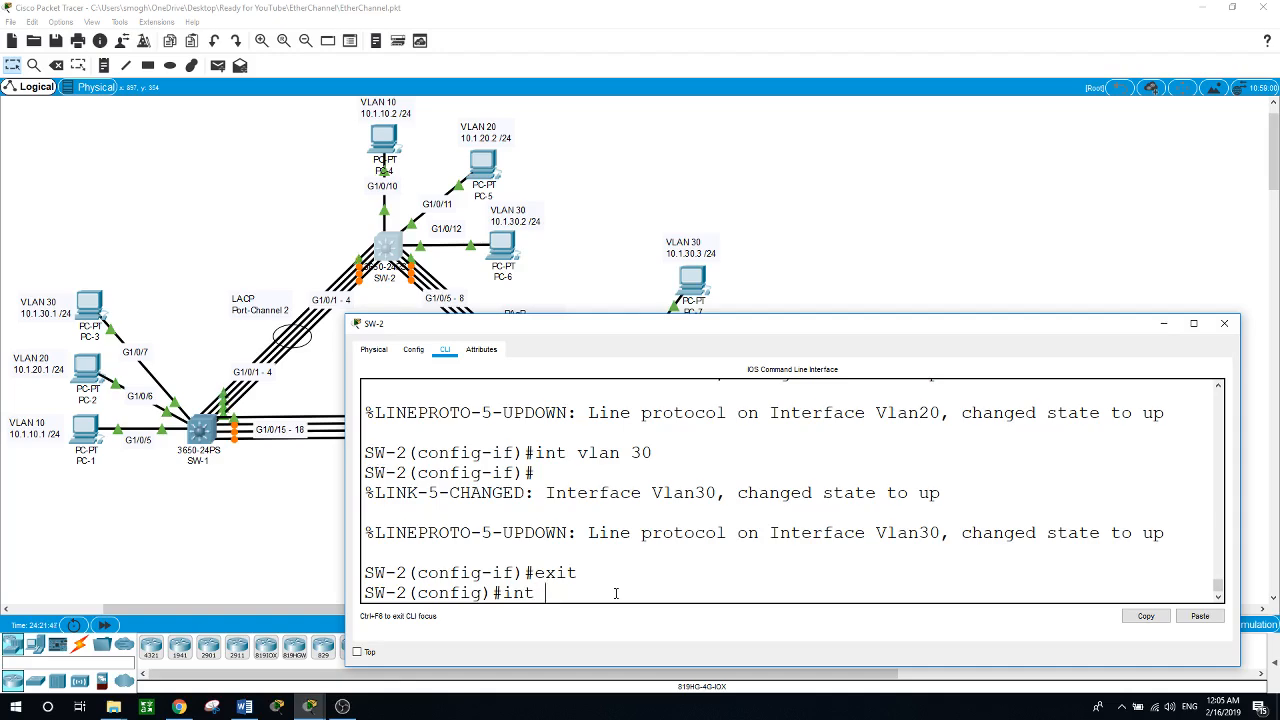
text(g1/0/10)
key(Return)
text(swi)
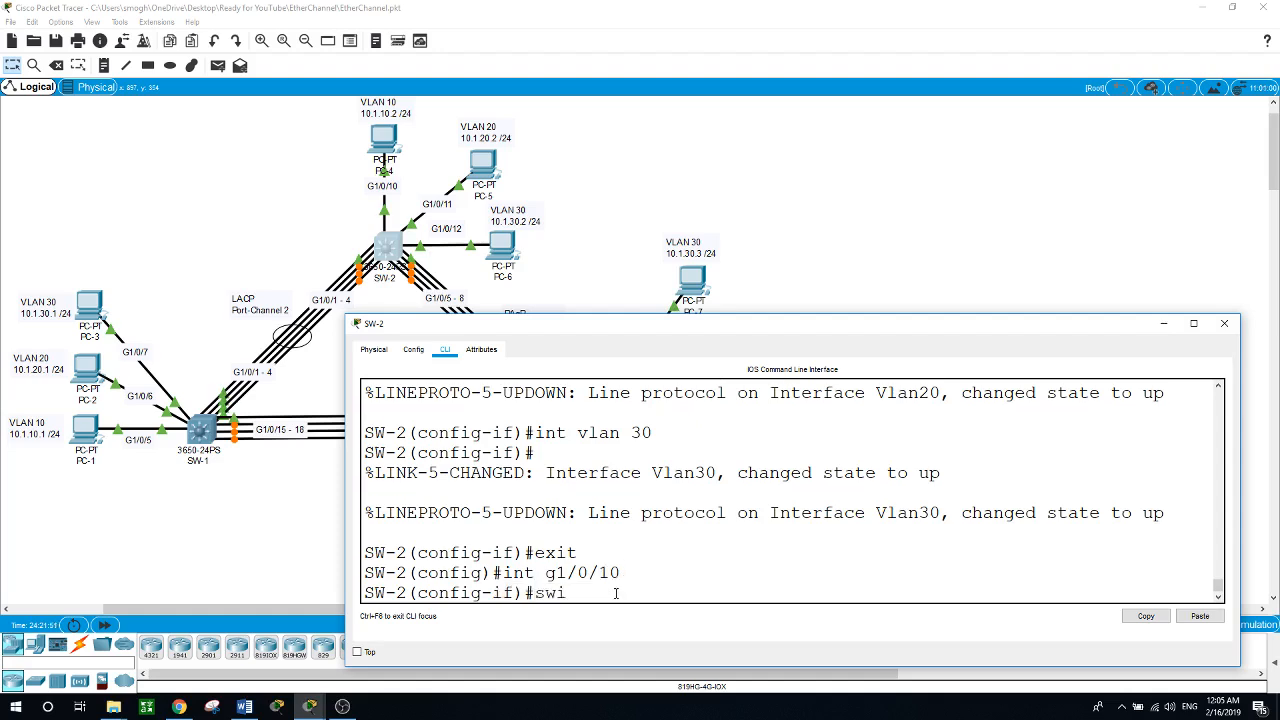
key(Tab)
text(mod)
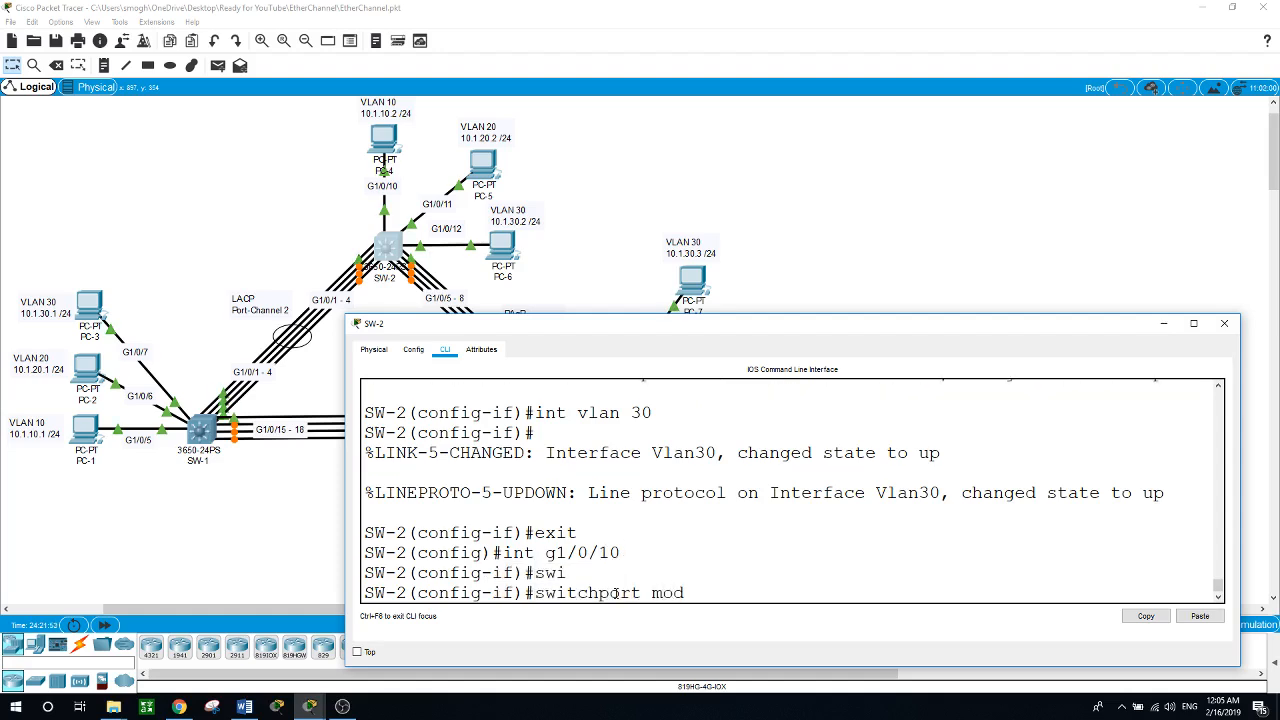
key(Tab)
text(acc)
key(Tab)
key(Return)
Assign access port g1/0/10 to VLAN 10.
text(sw)
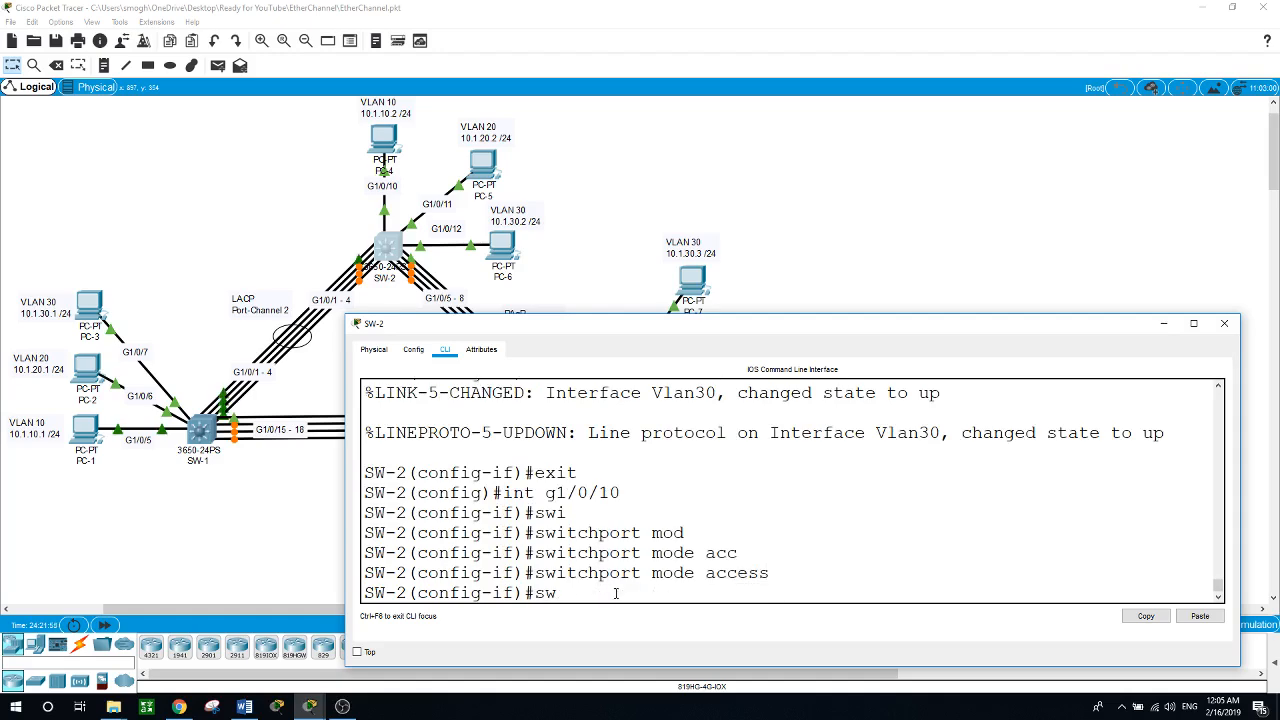
text(i)
key(Tab)
text(acc)
key(Tab)
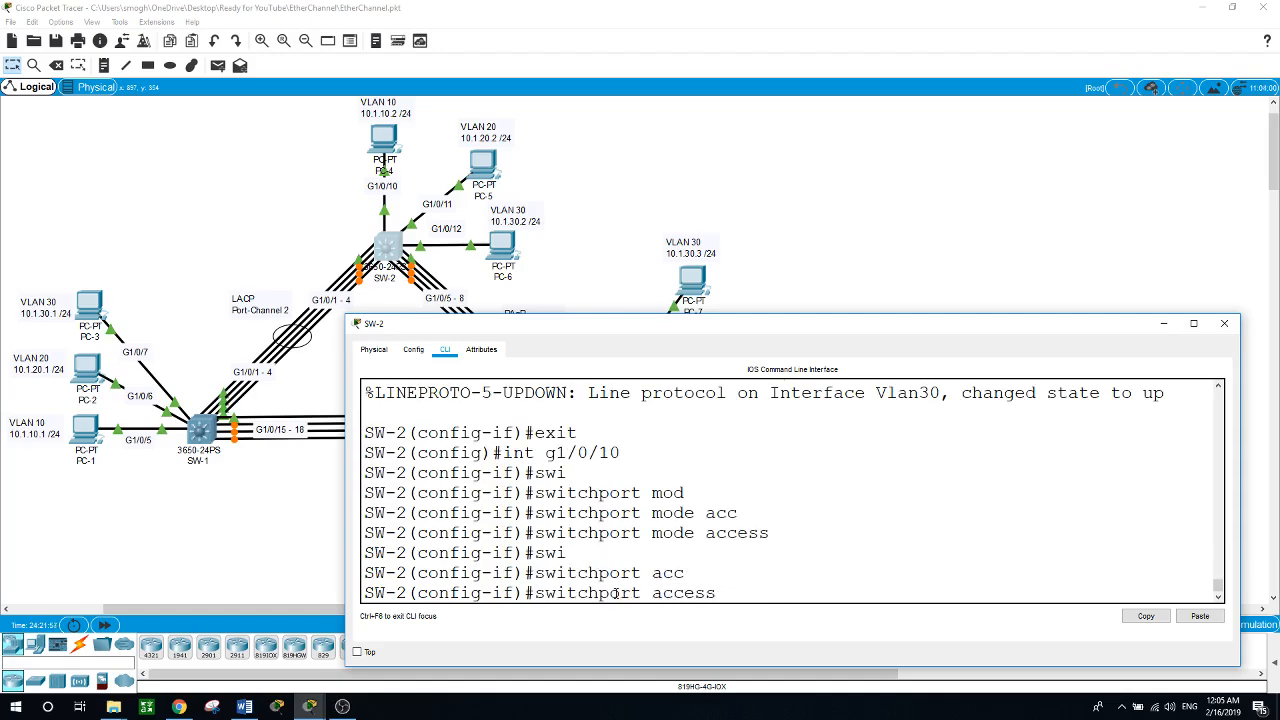
text(vlan 10)
key(Return)
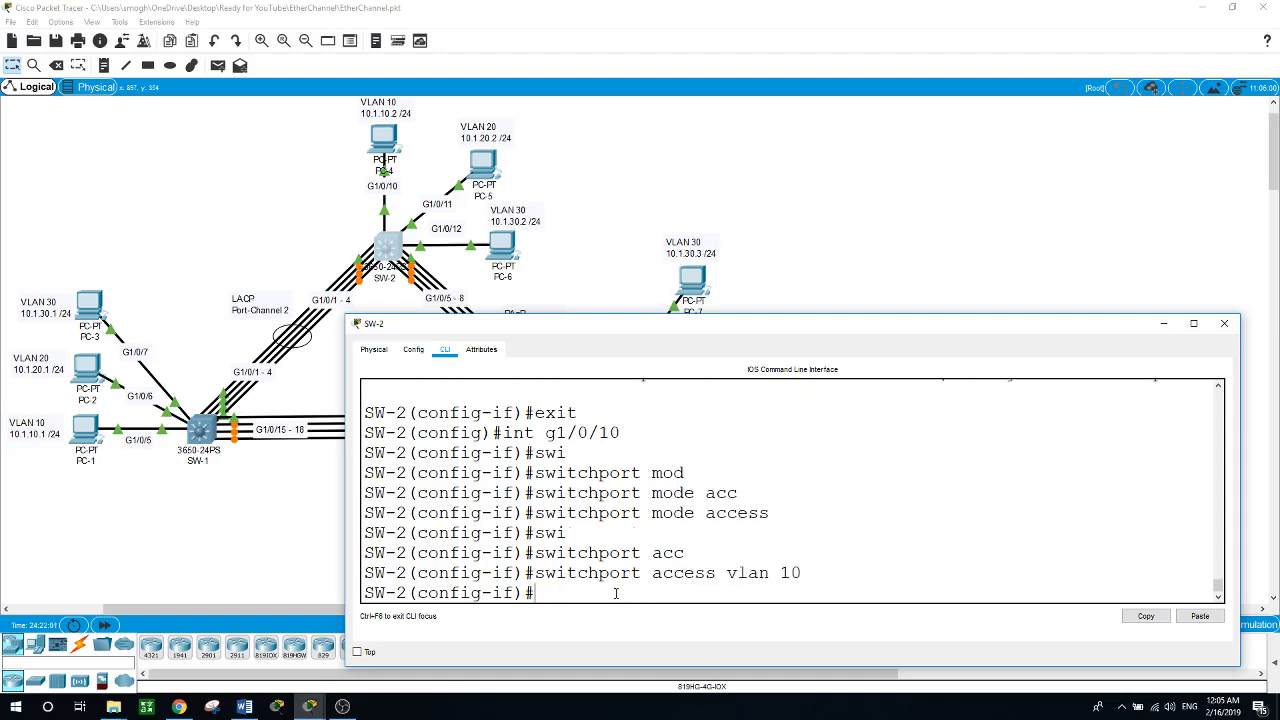
Set interface g1/0/11 on SW-2 to access mode.
text(int g1/0/11)
key(Return)
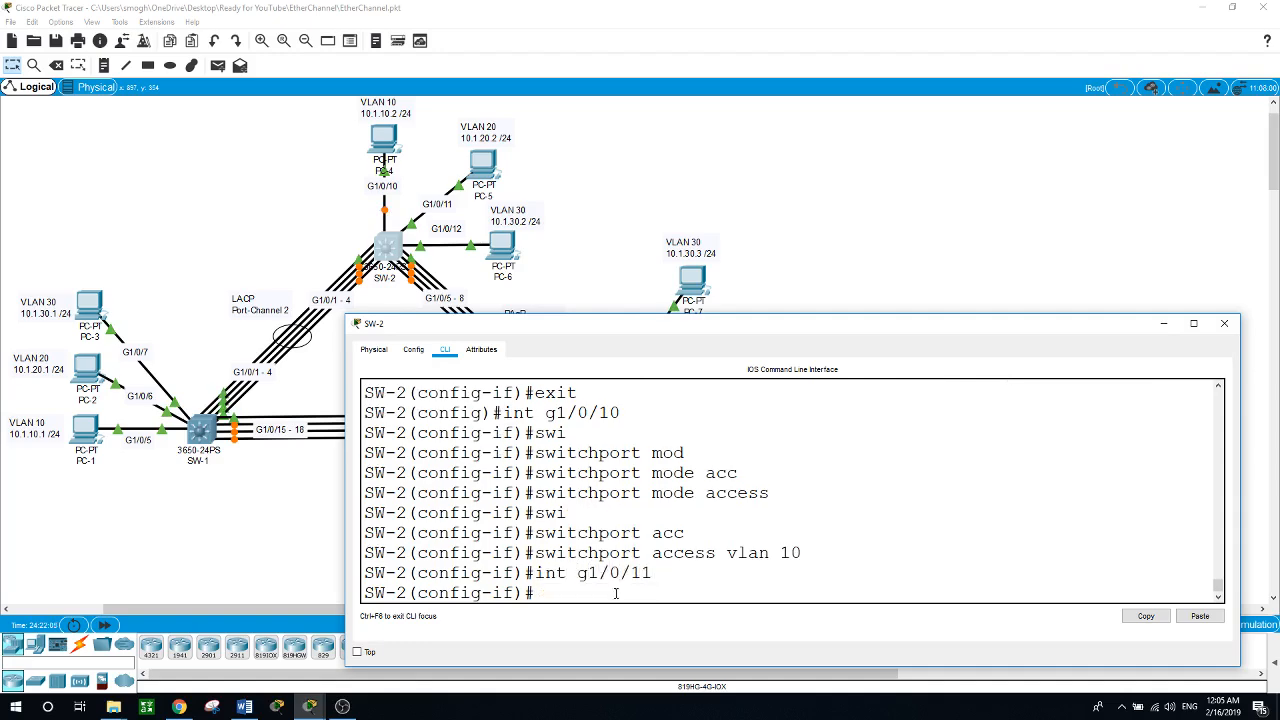
text(swi)
key(Tab)
text(mod)
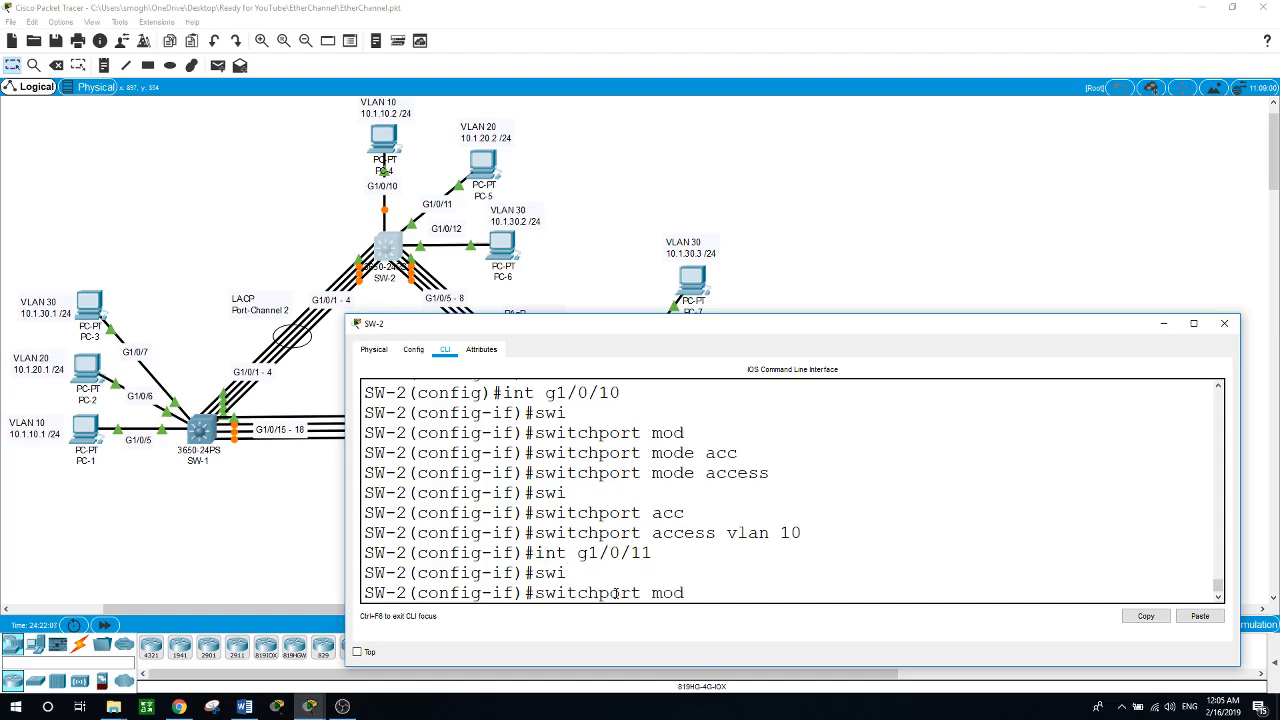
key(Tab)
text(acc)
key(Tab)
key(Return)
Assign access port g1/0/11 to VLAN 20.
text(swi)
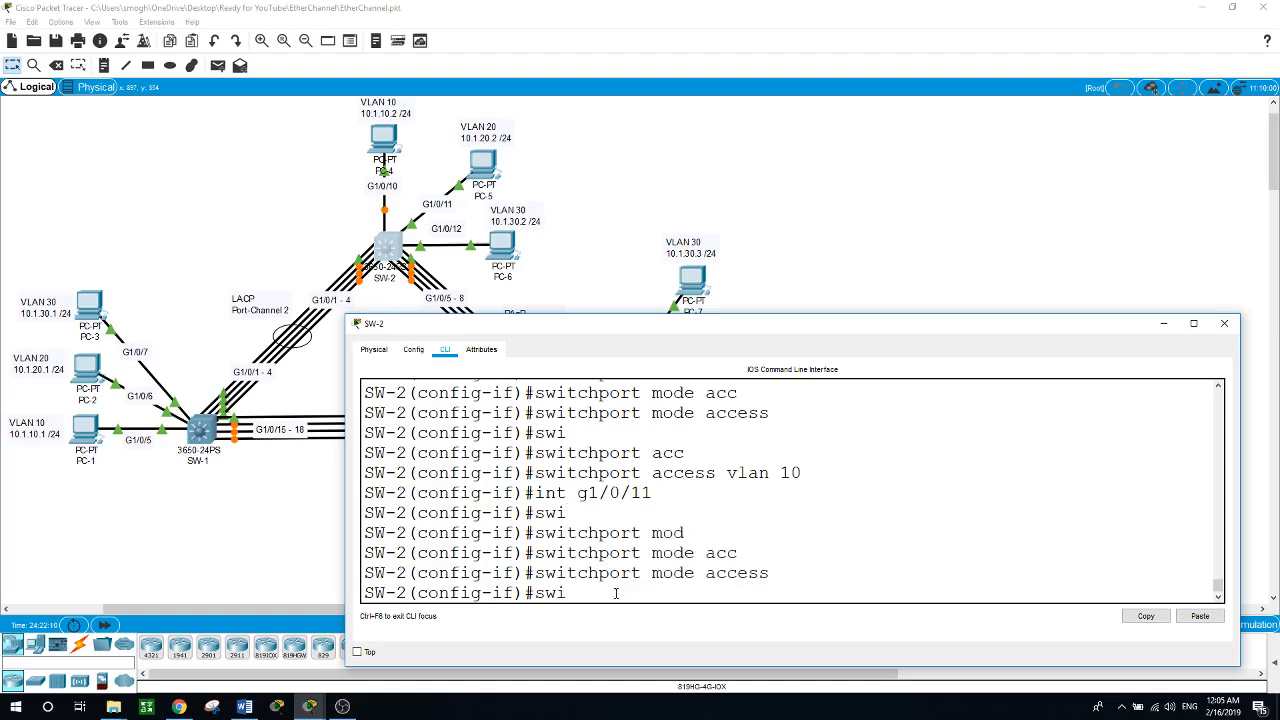
key(Tab)
text(acc)
key(Tab)
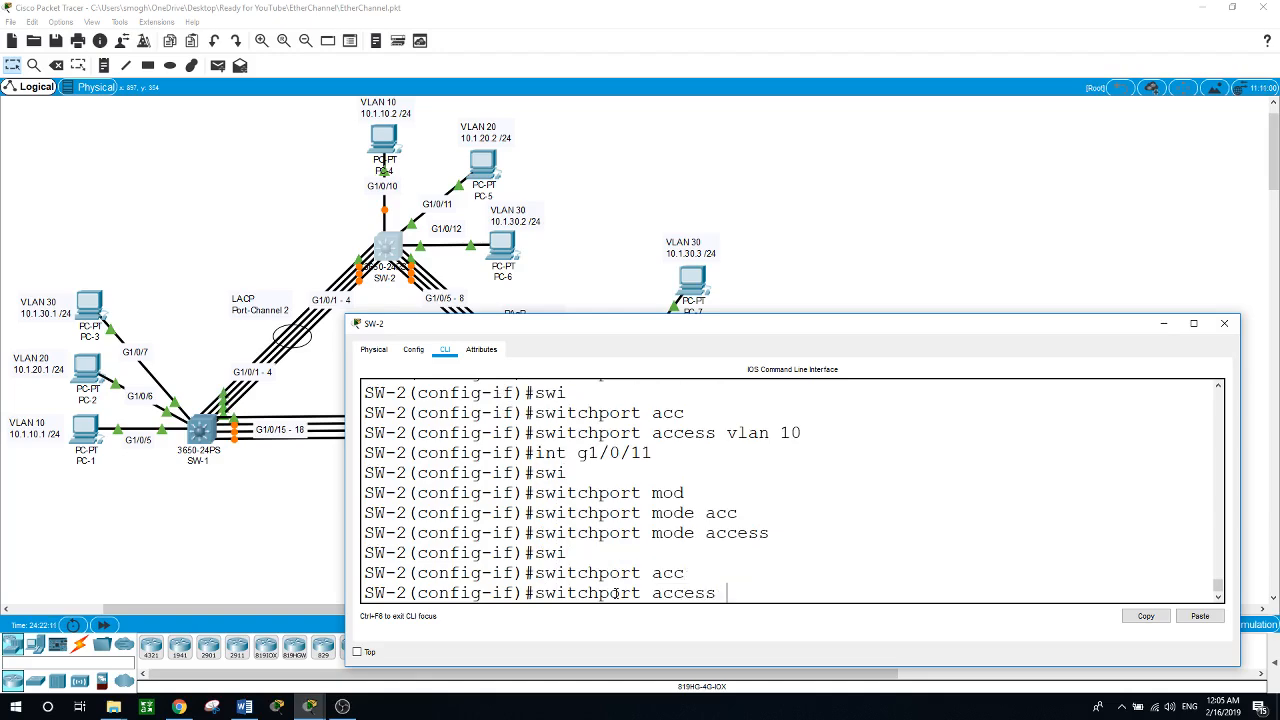
text(vlan 20)
key(Return)
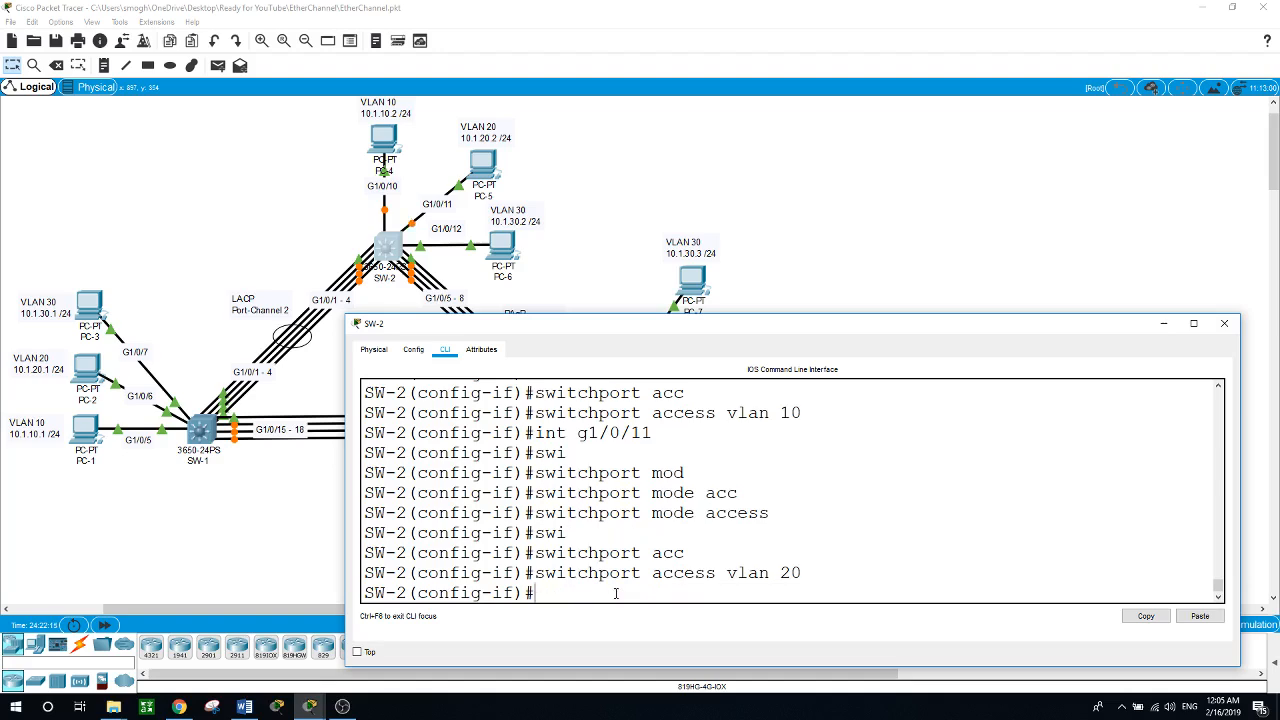
Set interface g1/0/12 on SW-2 to access mode.
text(int g1/0/12)
key(Return)
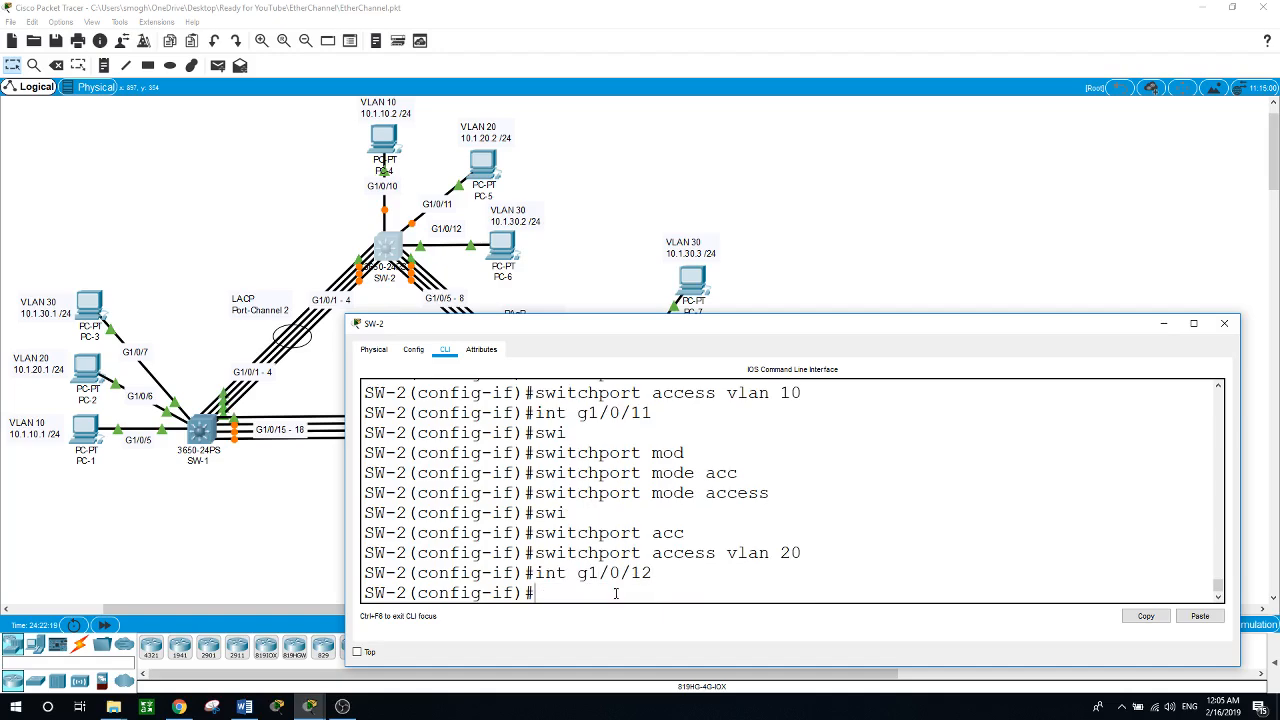
text(swi)
key(Tab)
text(m)
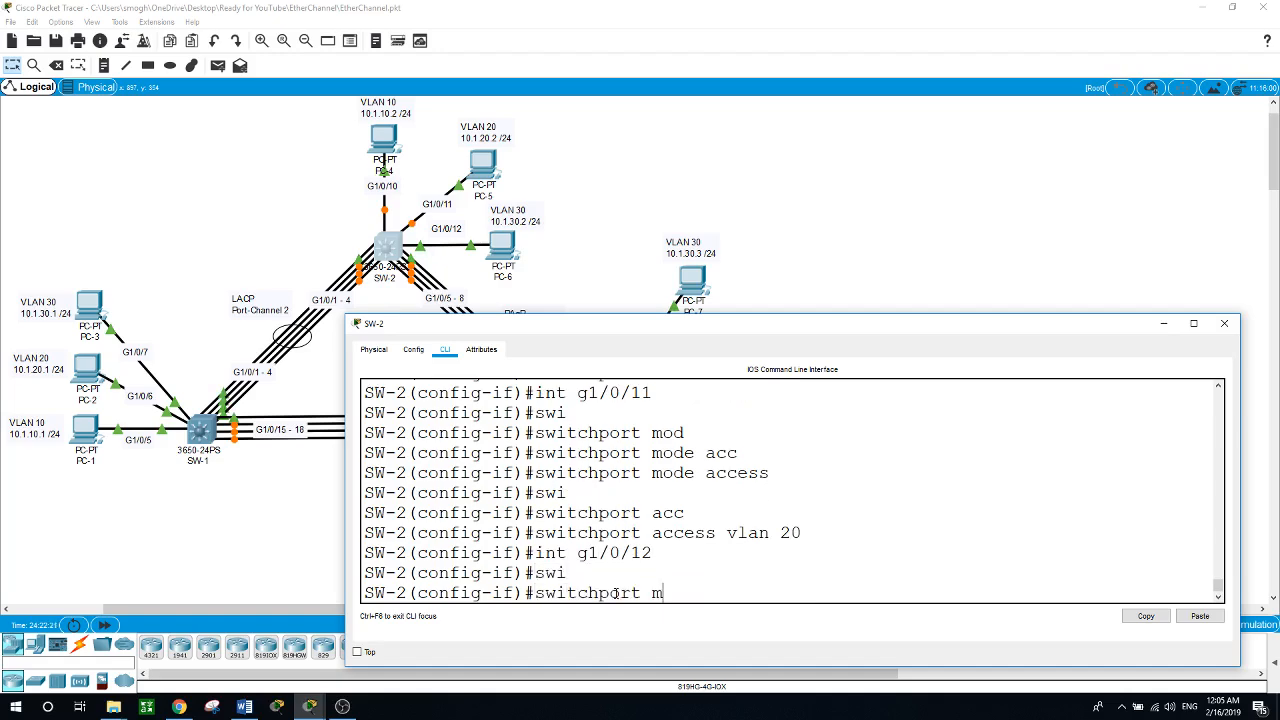
text(od)
key(Tab)
text(acc)
key(Tab)
key(Return)
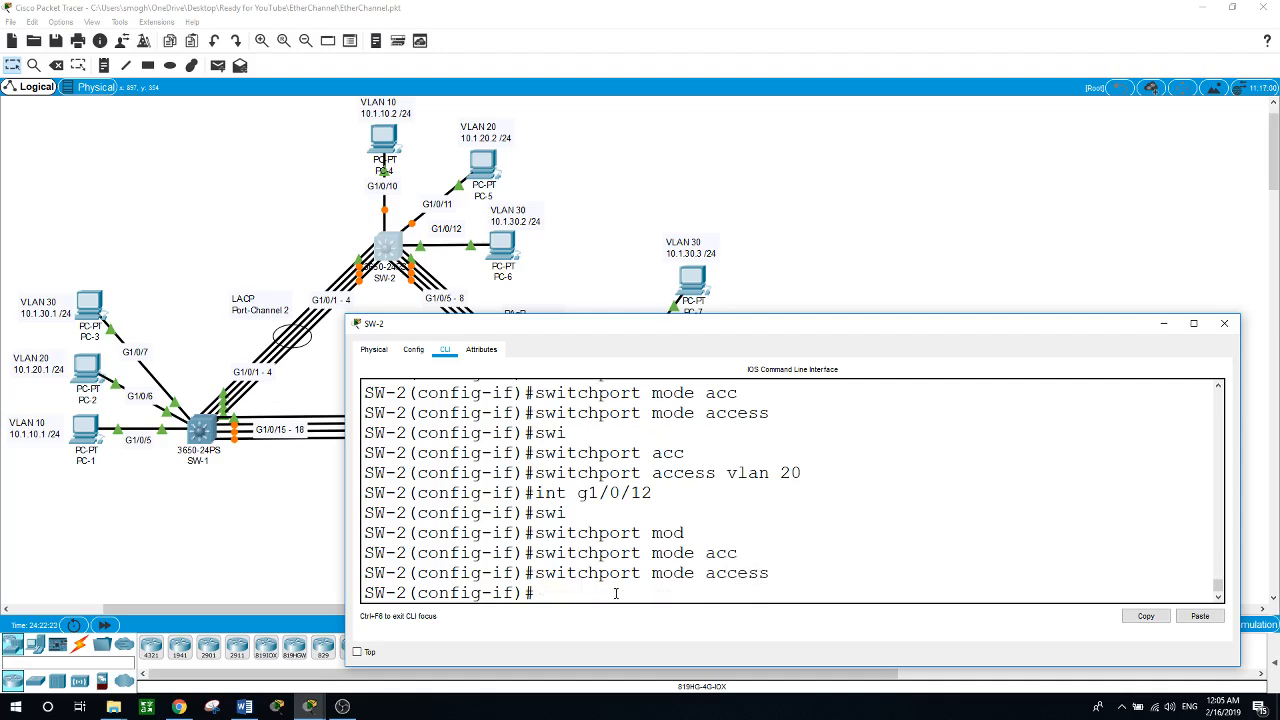
Assign access port g1/0/12 to VLAN 30 and return to global configuration mode.
text(swi)
key(Tab)
text(acc)
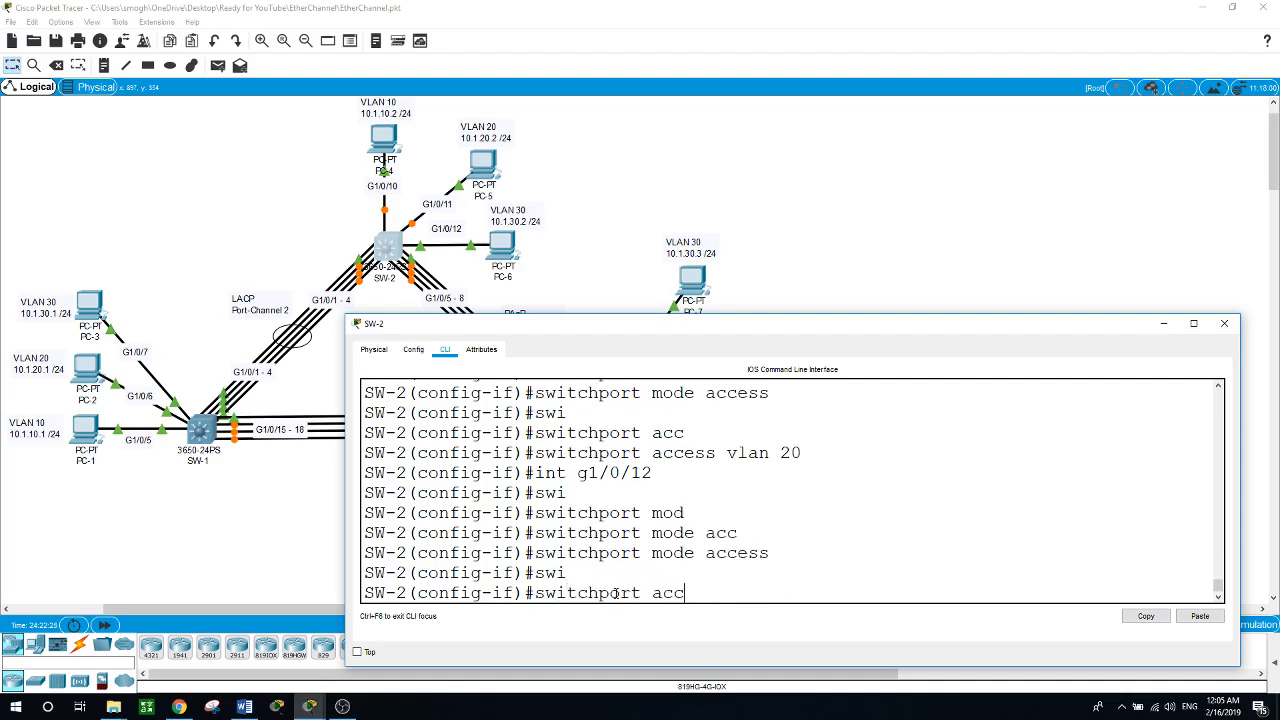
key(Tab)
text(vlan 30)
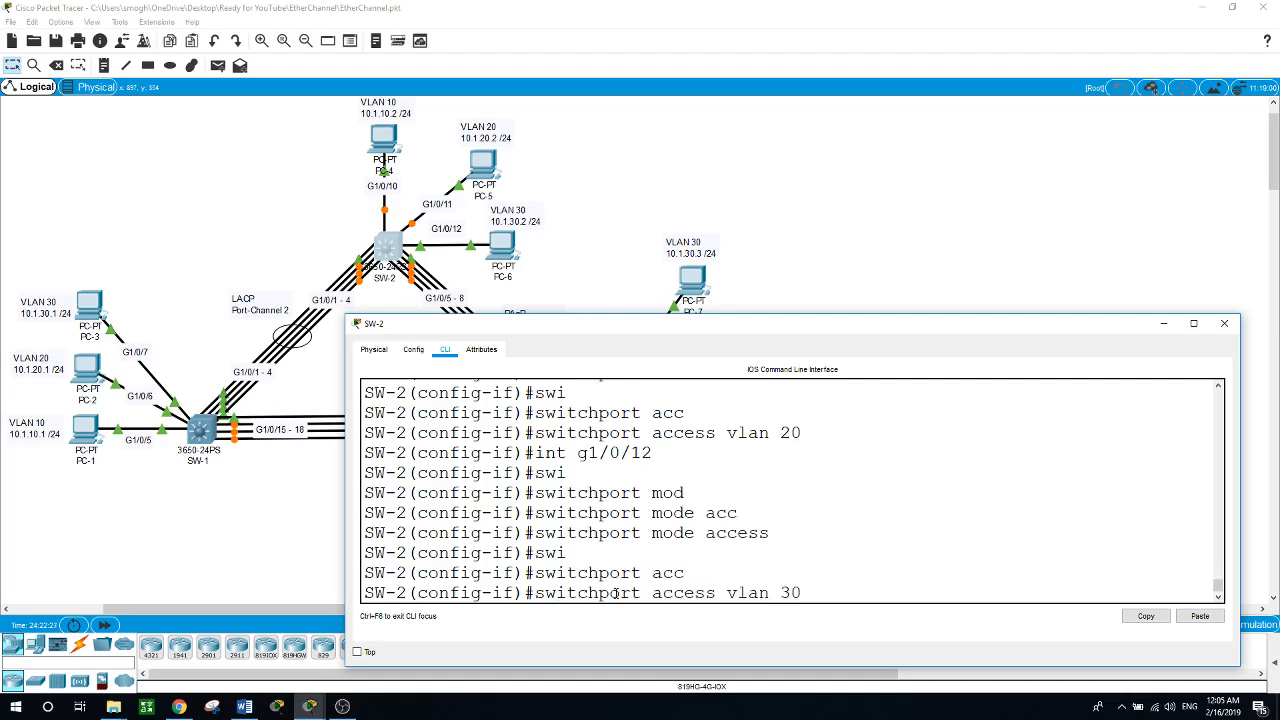
key(Return)
text(exit)
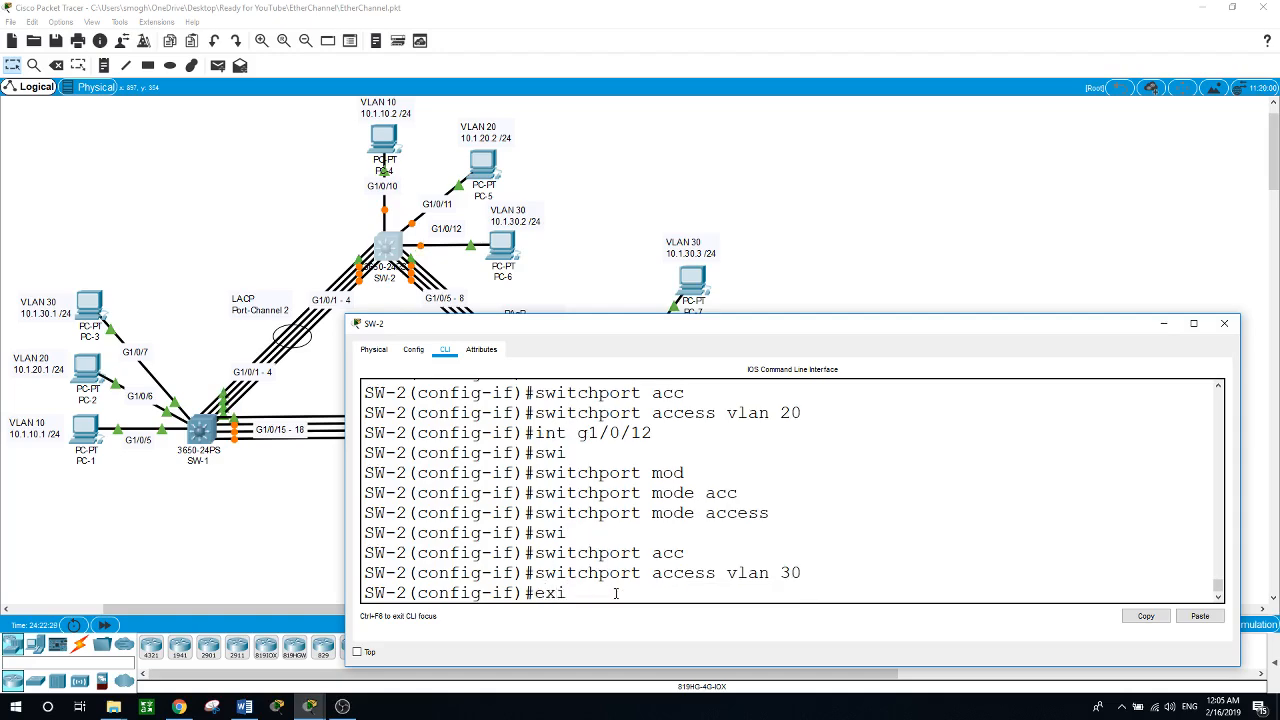
key(Return)
key(Return)
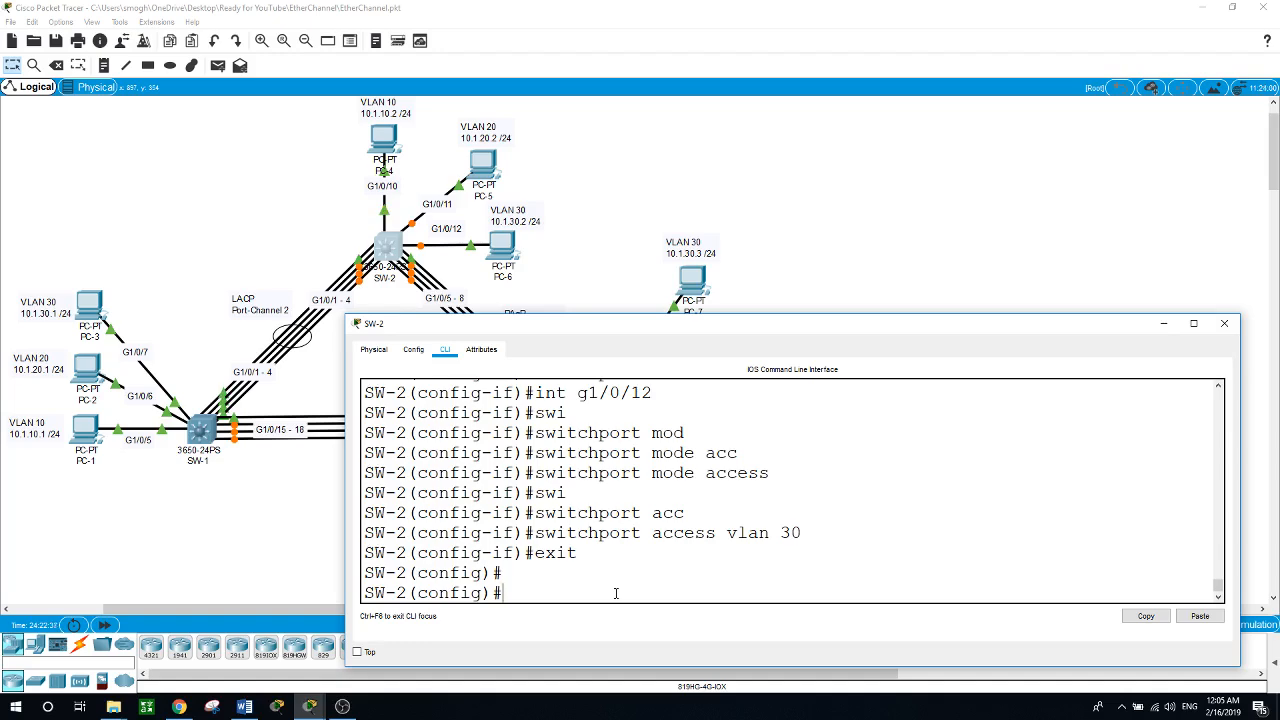
Shut down the interface range g1/0/1 - 4 on SW-2.
text(int range g1/0/1 - 4)
key(Return)
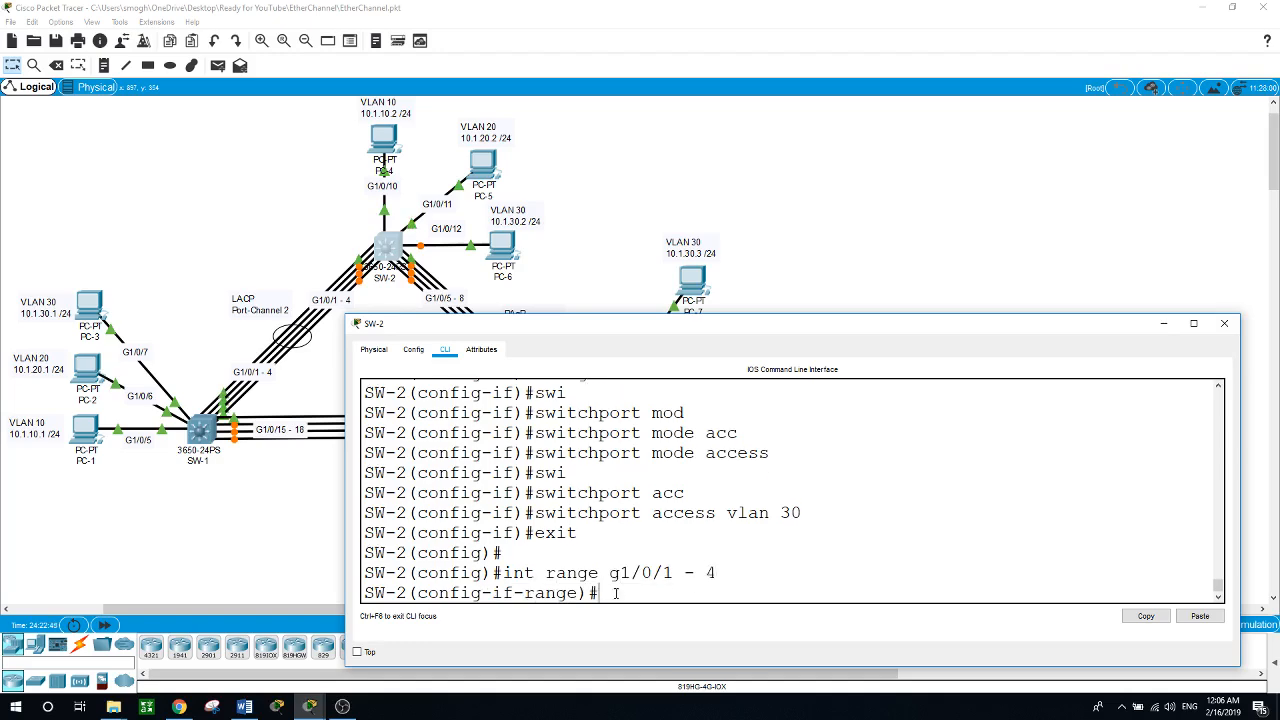
text(shut)
key(Return)
key(Return)
key(Return)
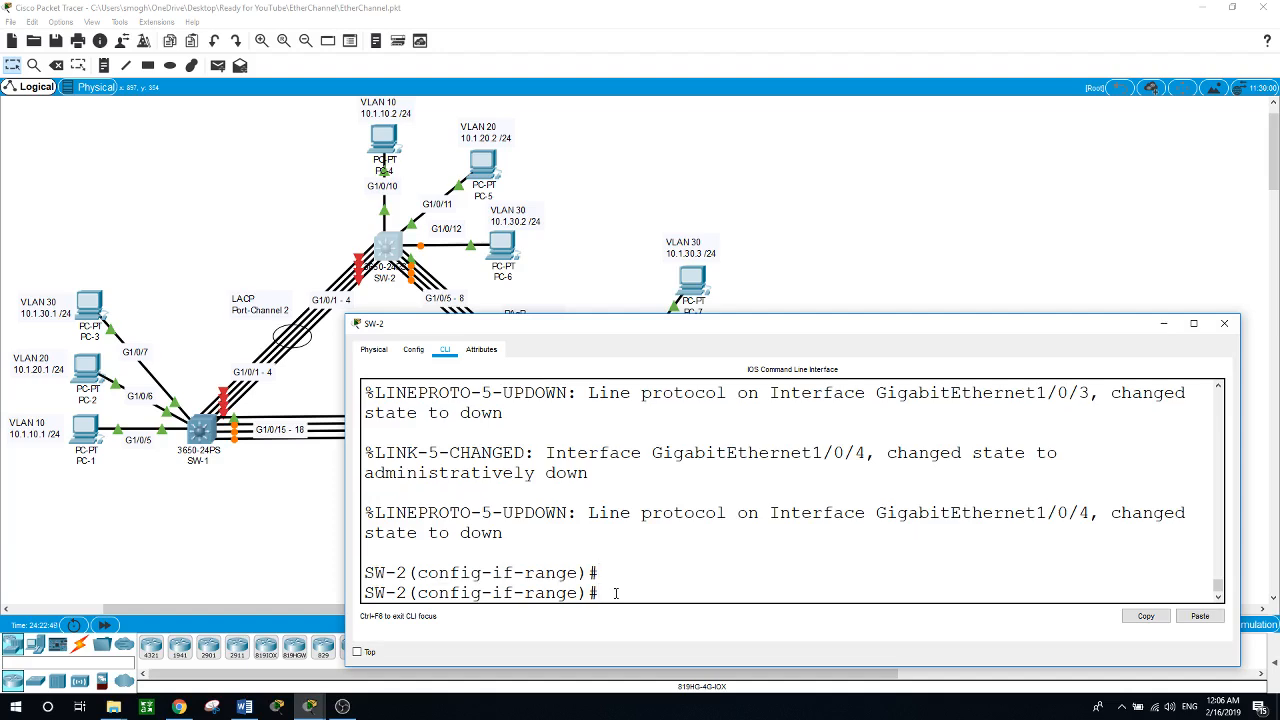
List the channel-group modes and add the interface range g1/0/1 - 4 to channel group 2 in passive mode.
text(channel-grou)
key(BackSpace)
key(BackSpace)
text(o)
key(Tab)
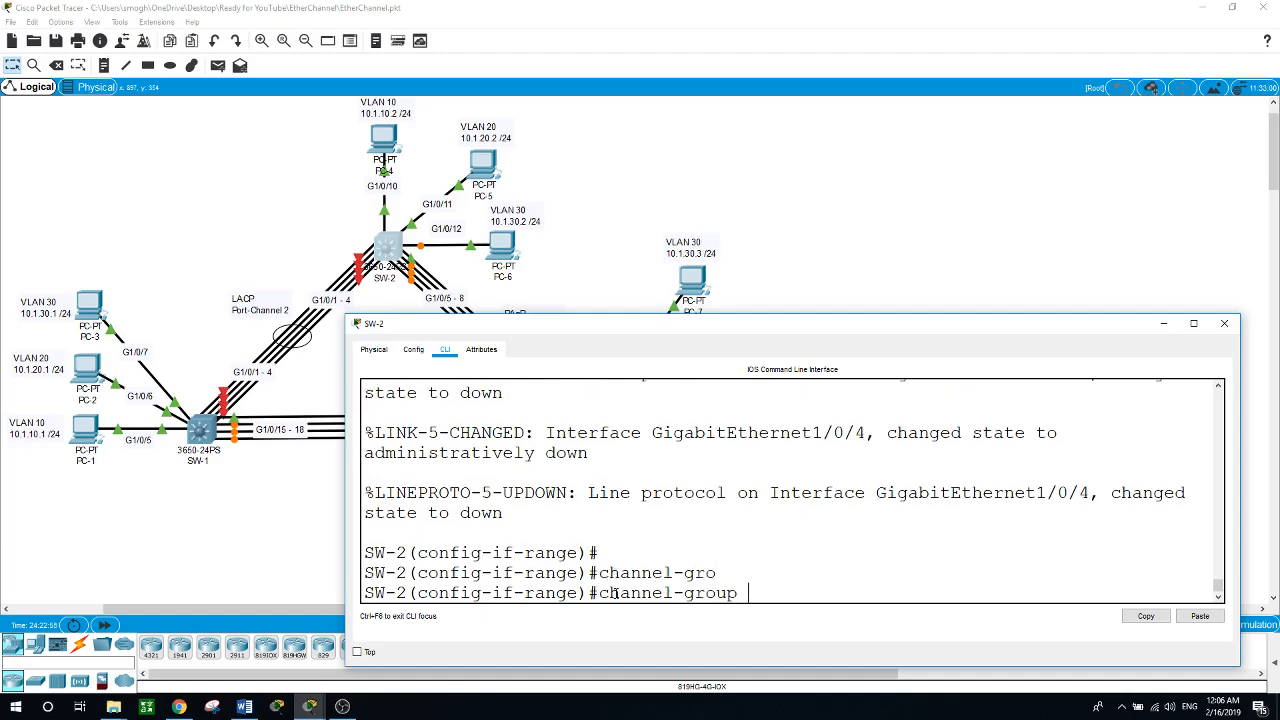
text(2)
text( mode ?)
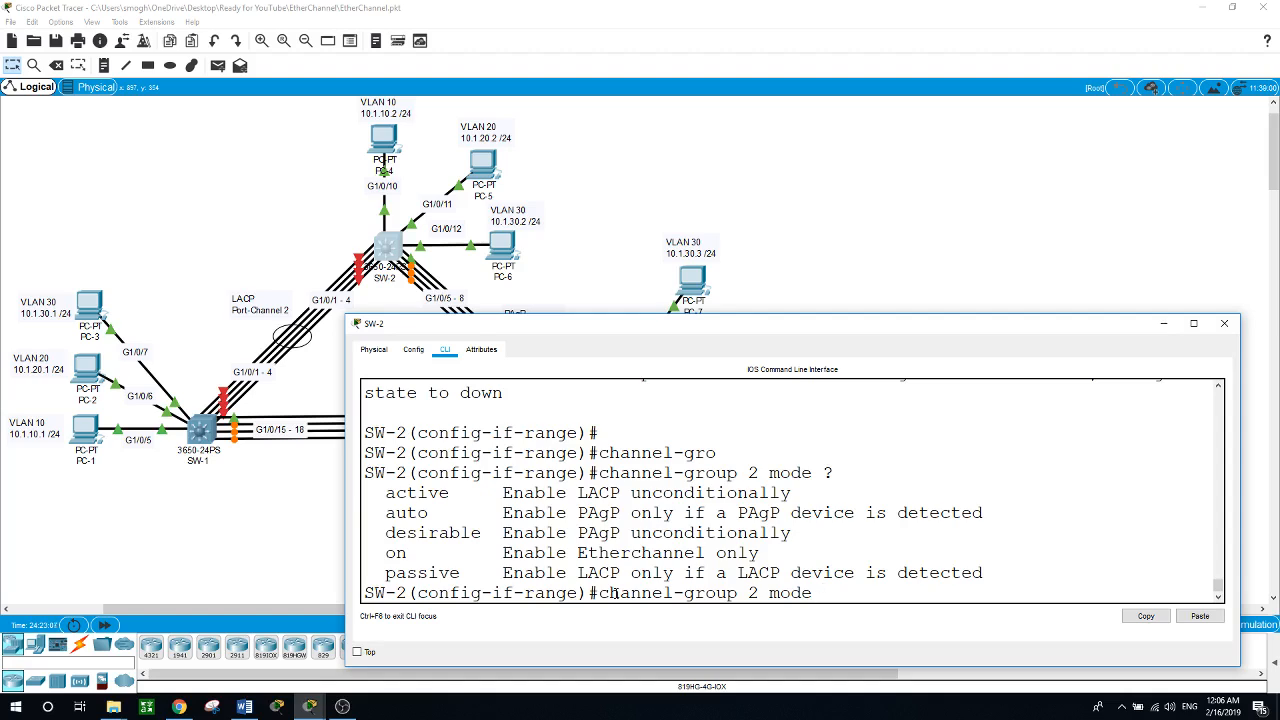
text(passive)
key(Return)
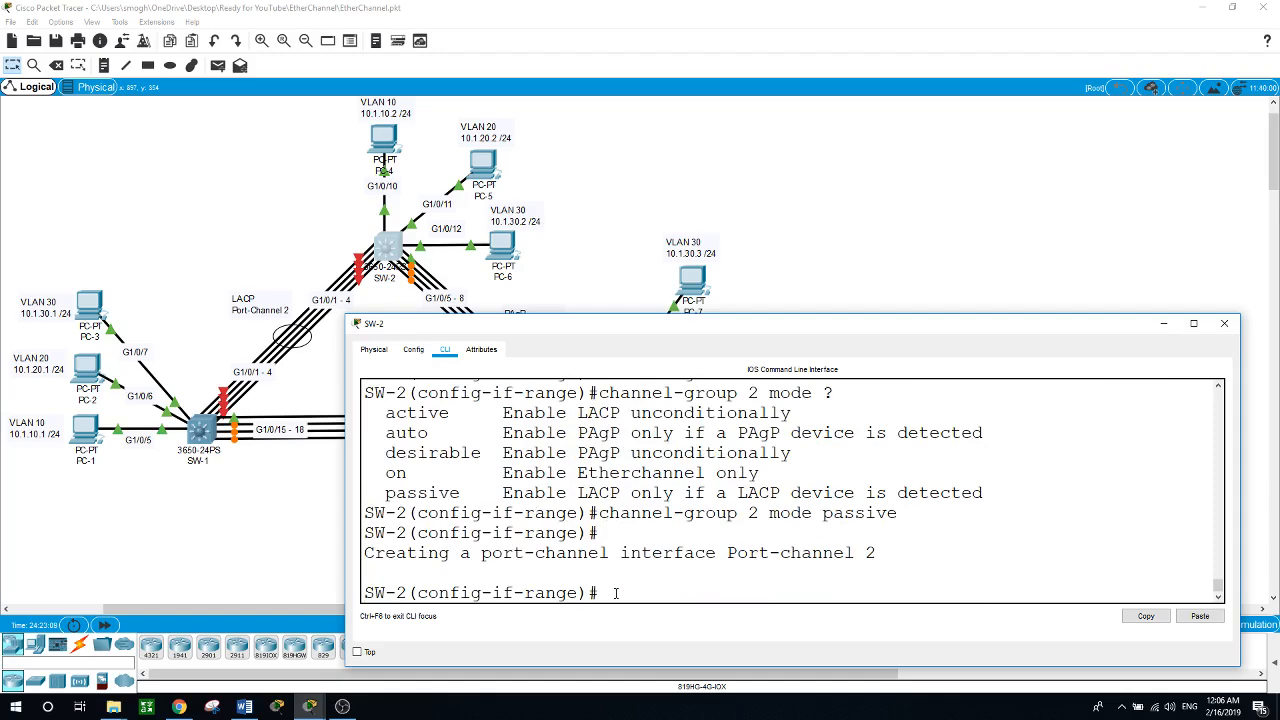
Re-enable the interface range g1/0/1 - 4 on SW-2.
text(no shut)
key(Return)
key(Return)
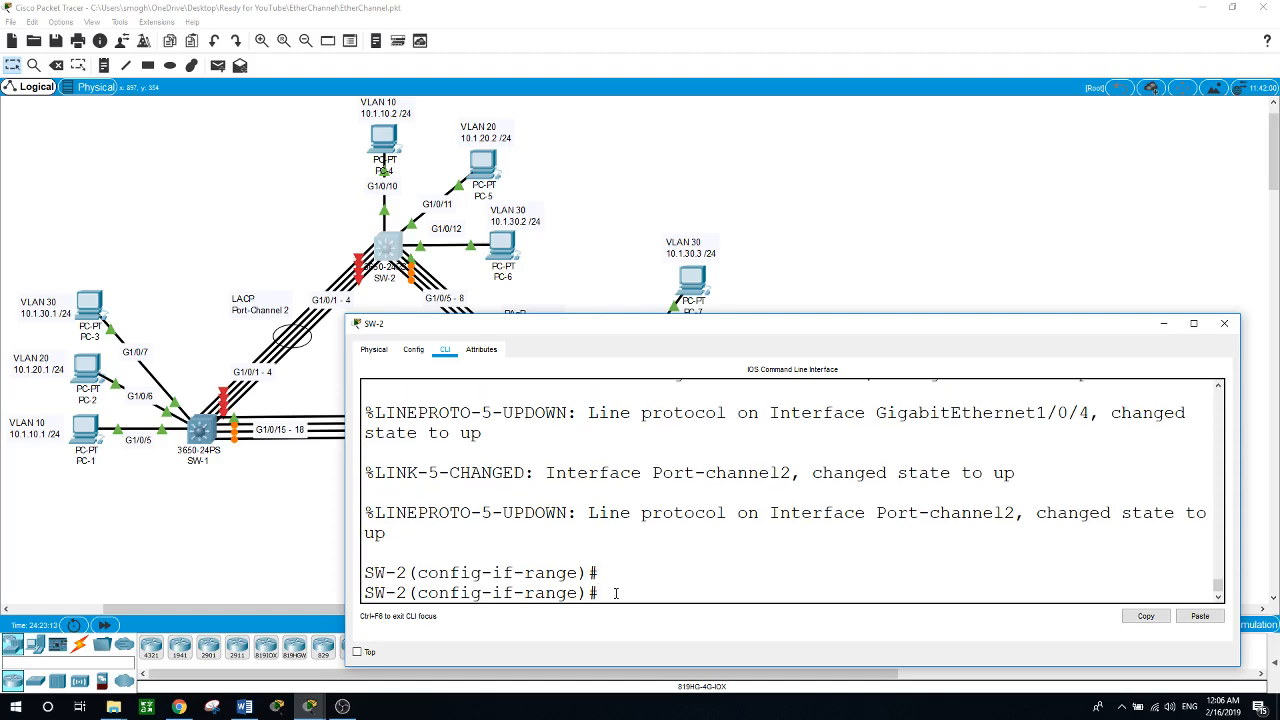
Set the trunk encapsulation of the interface range g1/0/1 - 4 to dot1q.
text(swit)
key(Tab)
text(trun)
key(Tab)
text(e)
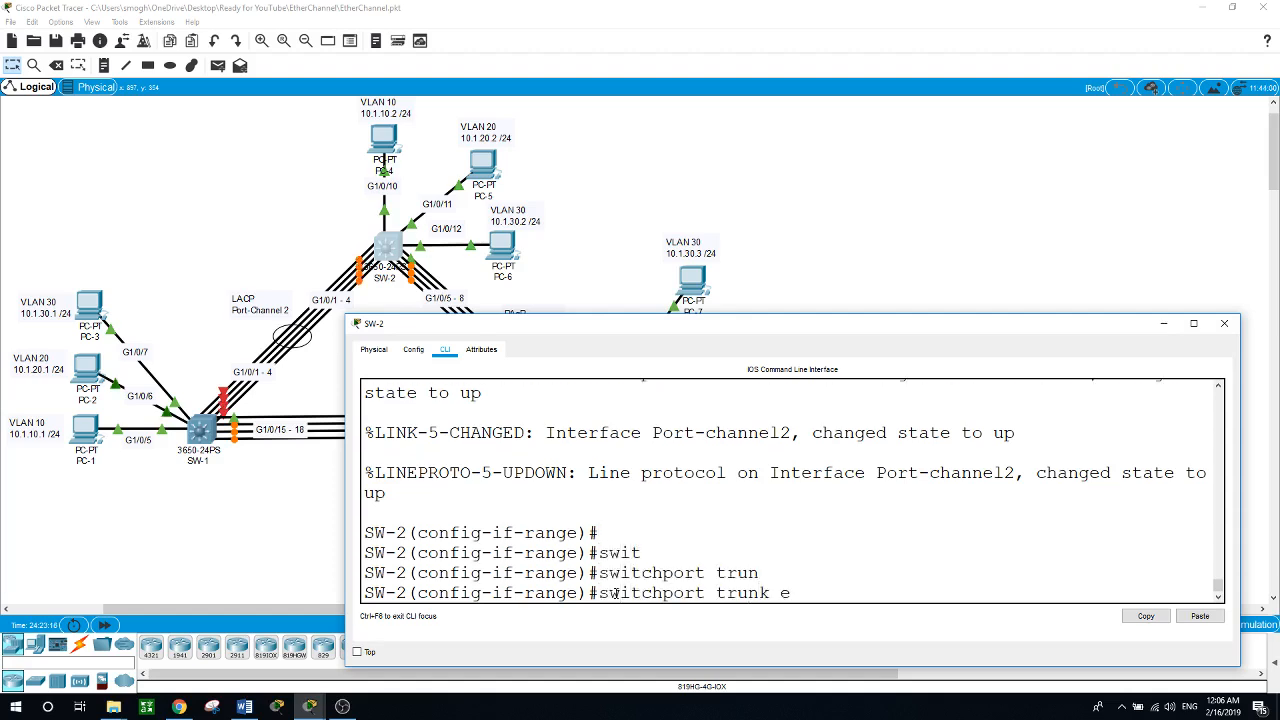
text(nc)
key(Tab)
text(o)
key(Tab)
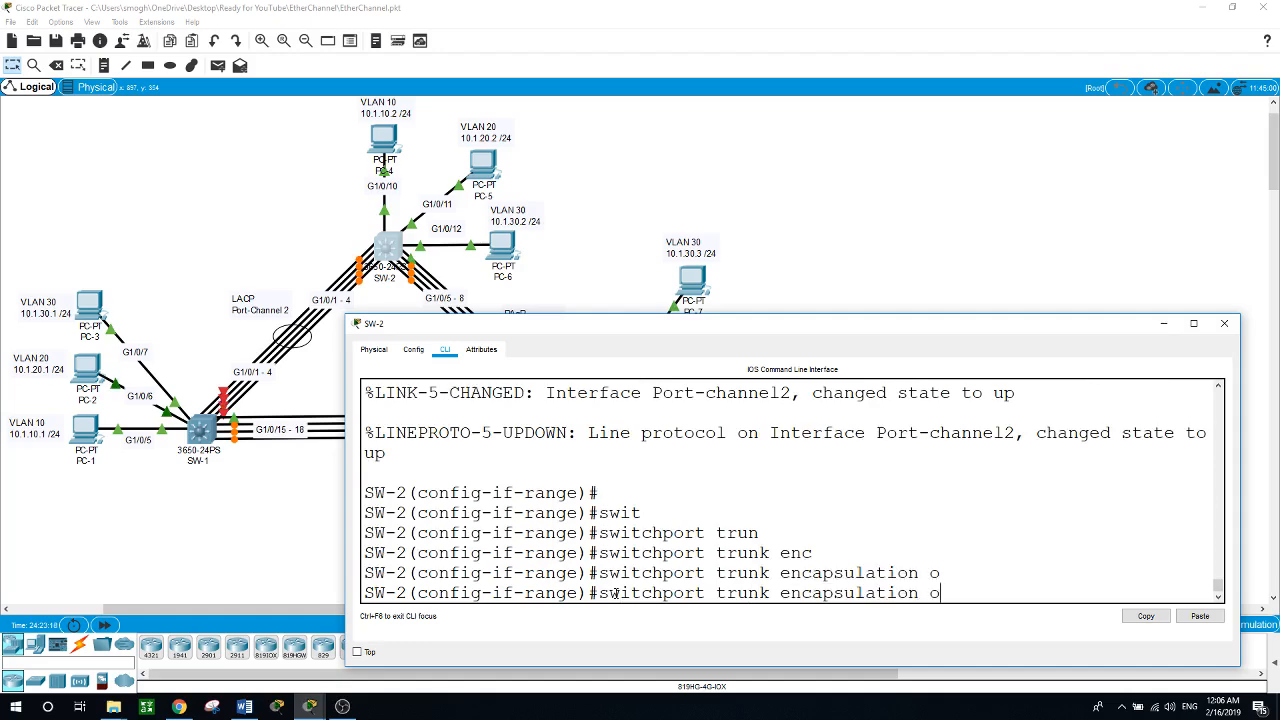
key(BackSpace)
text(do)
key(Tab)
key(Return)
Set the interface range g1/0/1 - 4 to trunk mode and return to global configuration mode.
text(swi)
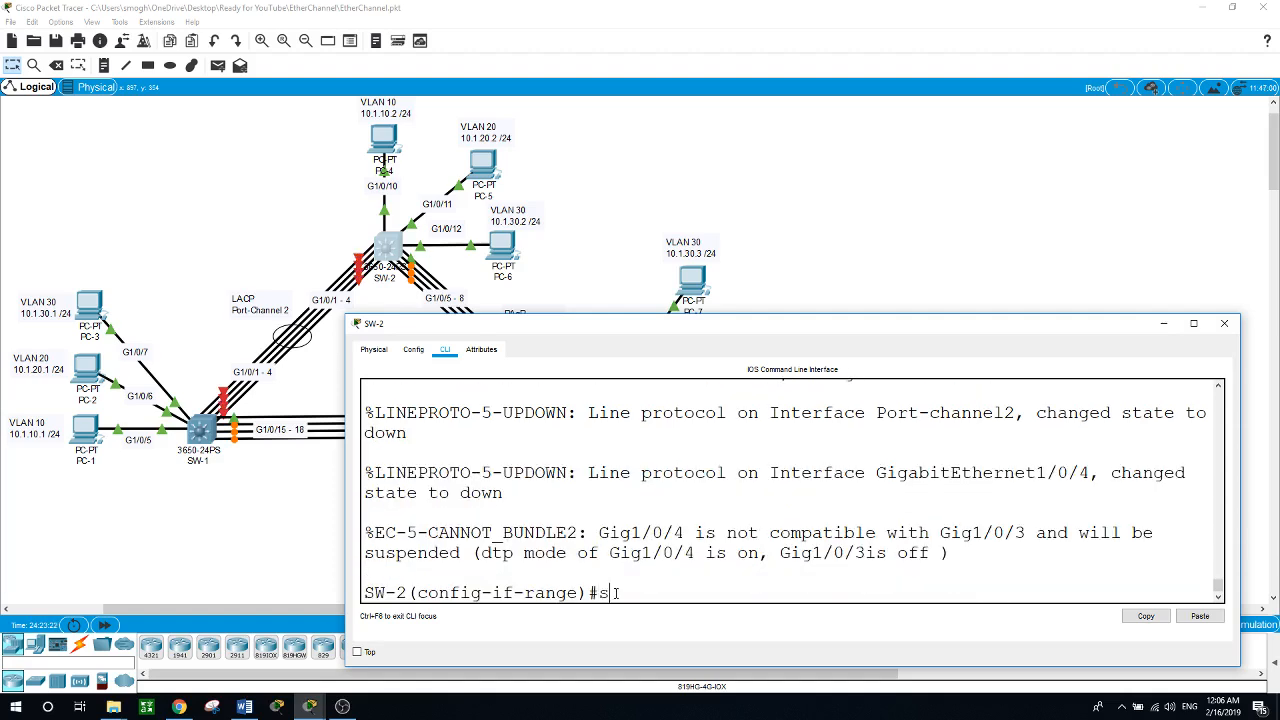
key(Tab)
text(trun)
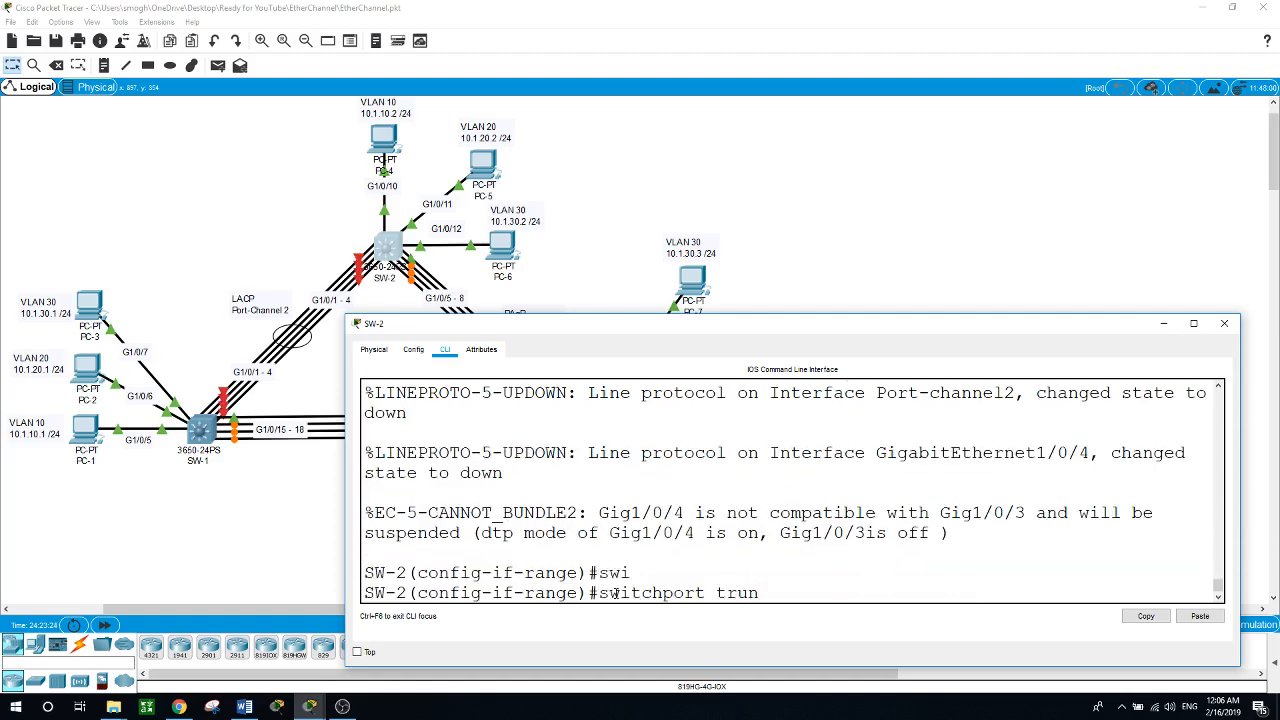
key(BackSpace)
key(BackSpace)
key(BackSpace)
key(BackSpace)
text(mod)
key(Tab)
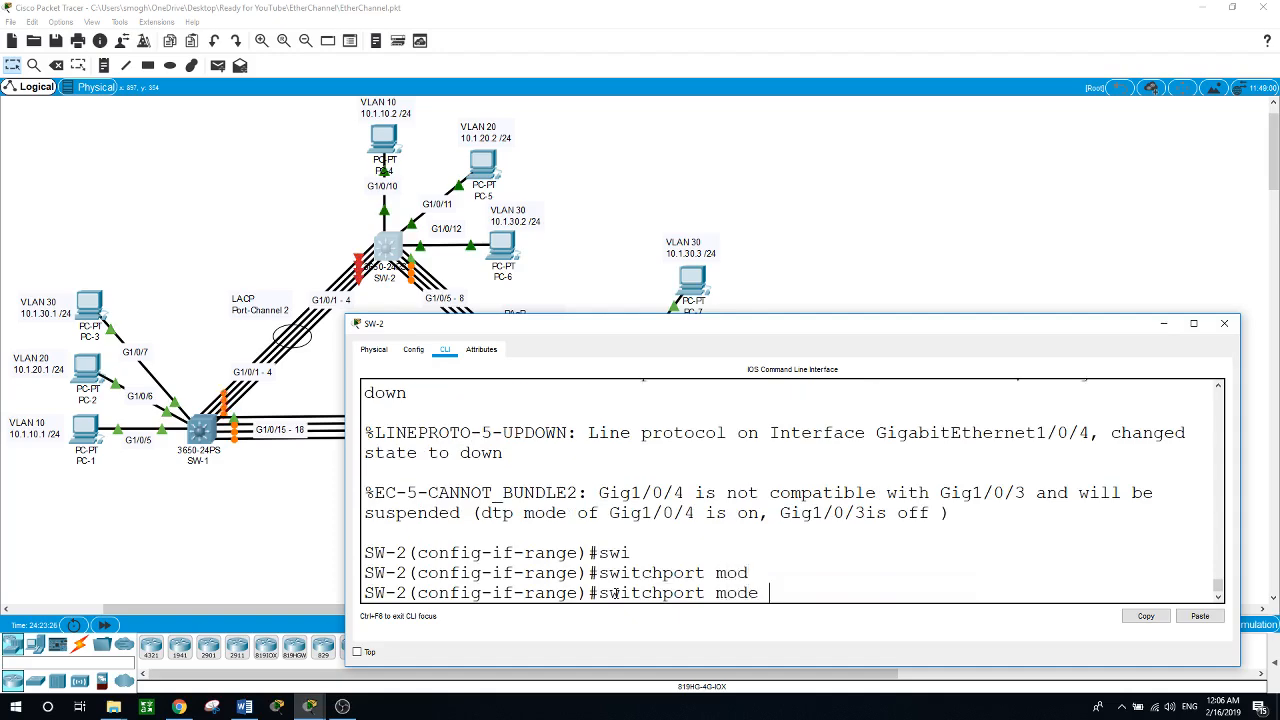
text(trunk)
key(Return)
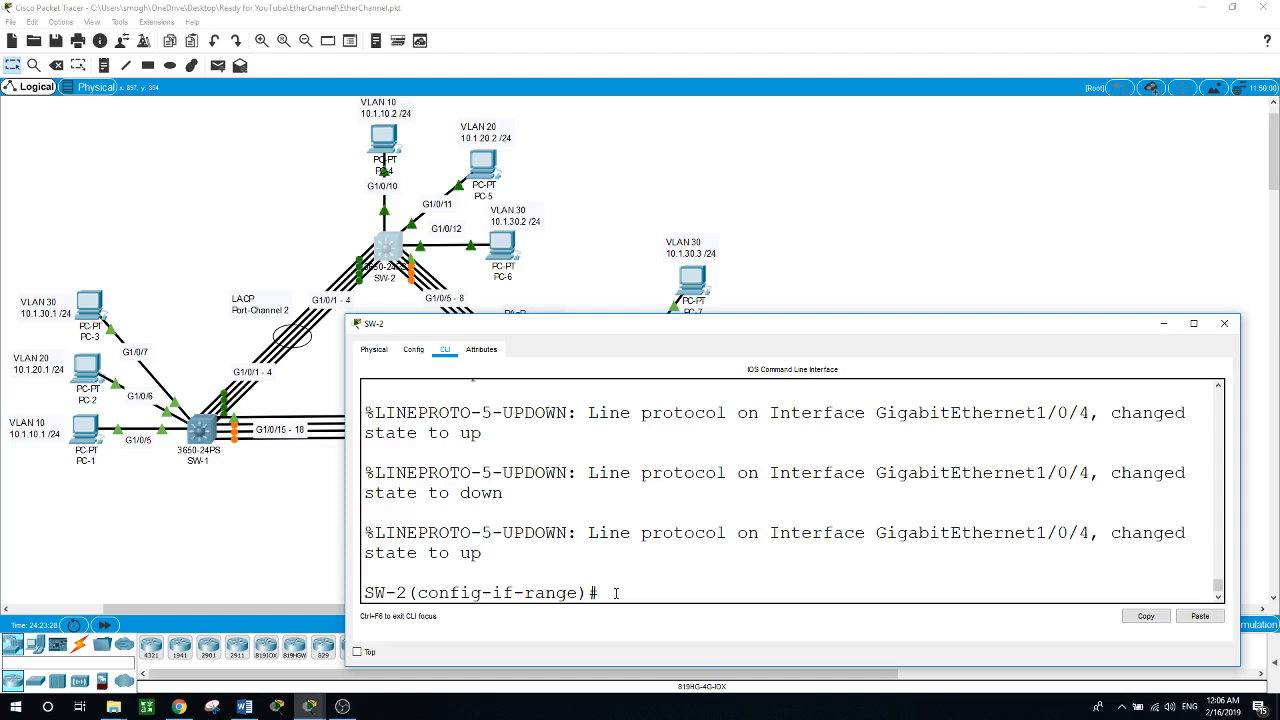
text(exit)
key(Return)
key(Return)
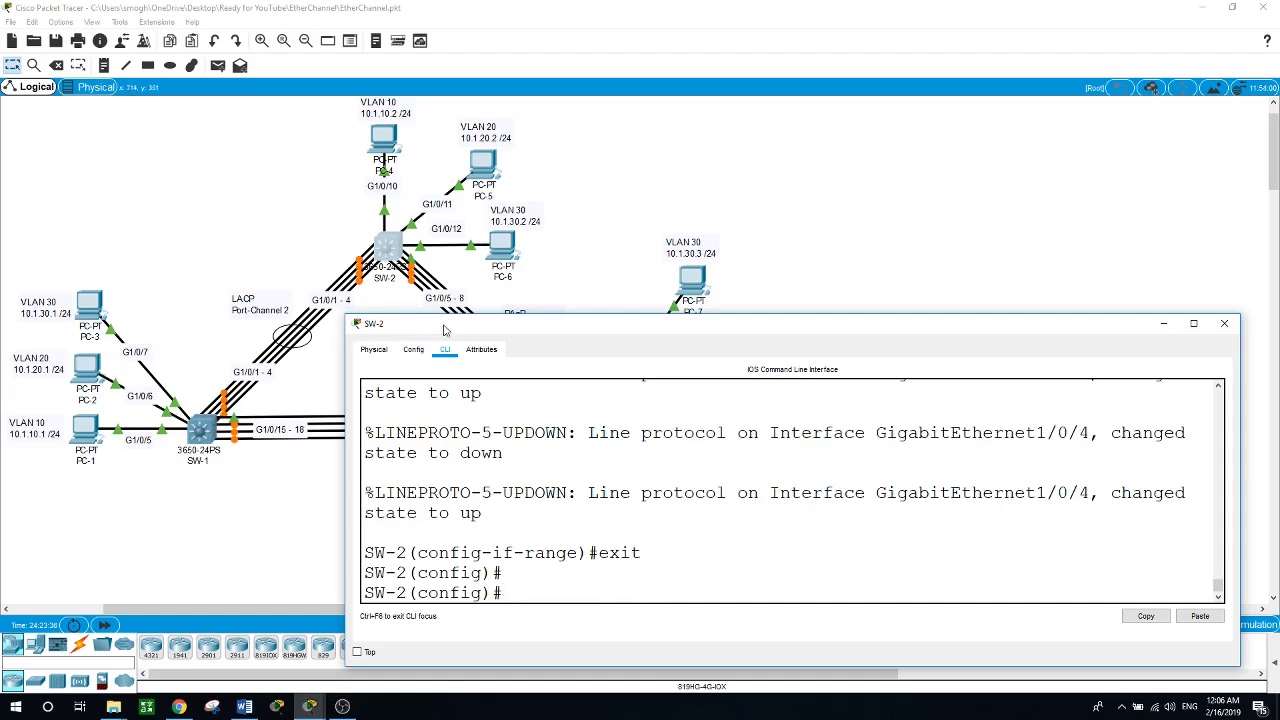
Move the SW-2 window down so the topology with the PAgP Port-Channel 3 link is uncovered.
drag(443, 325, 438, 342)
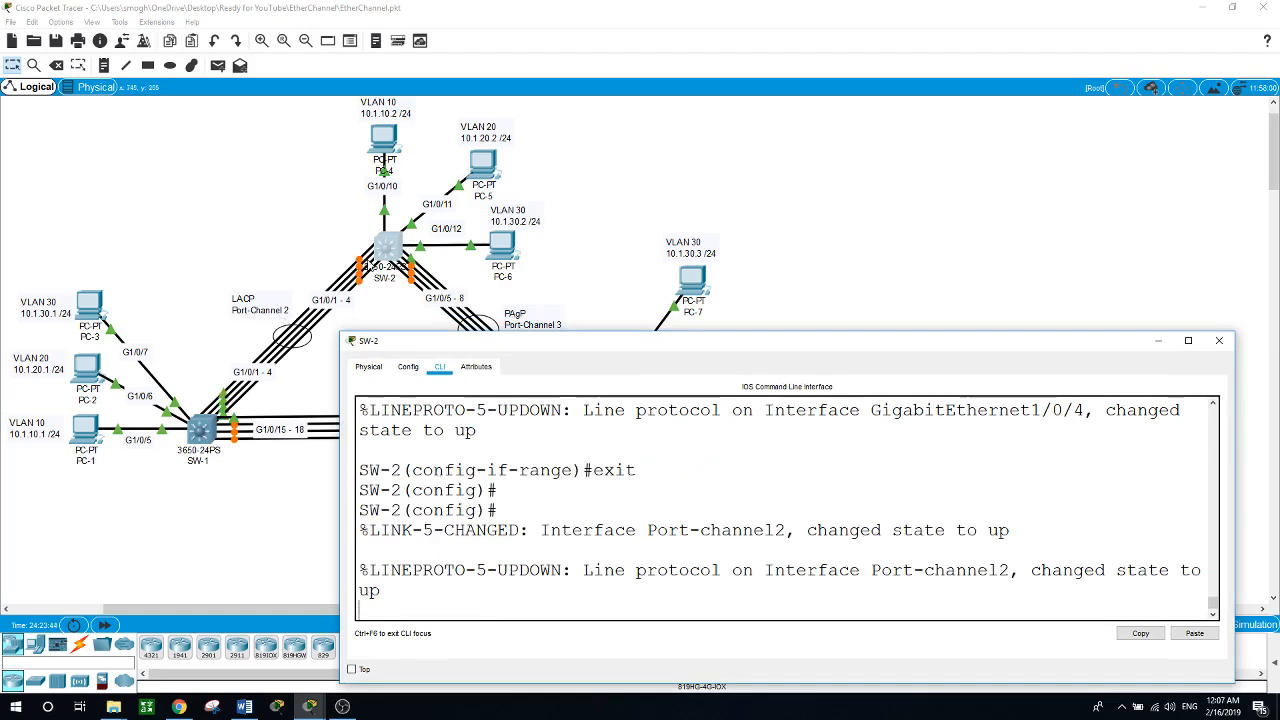
drag(552, 345, 413, 345)
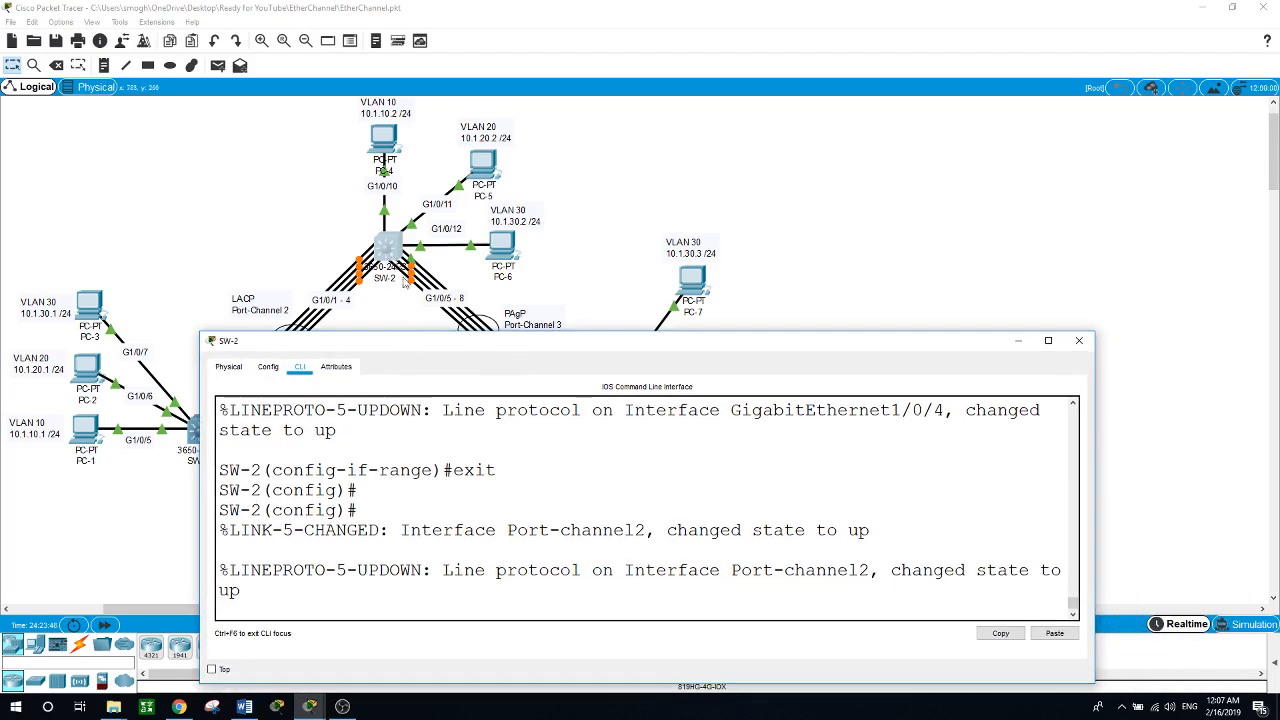
drag(471, 347, 423, 392)
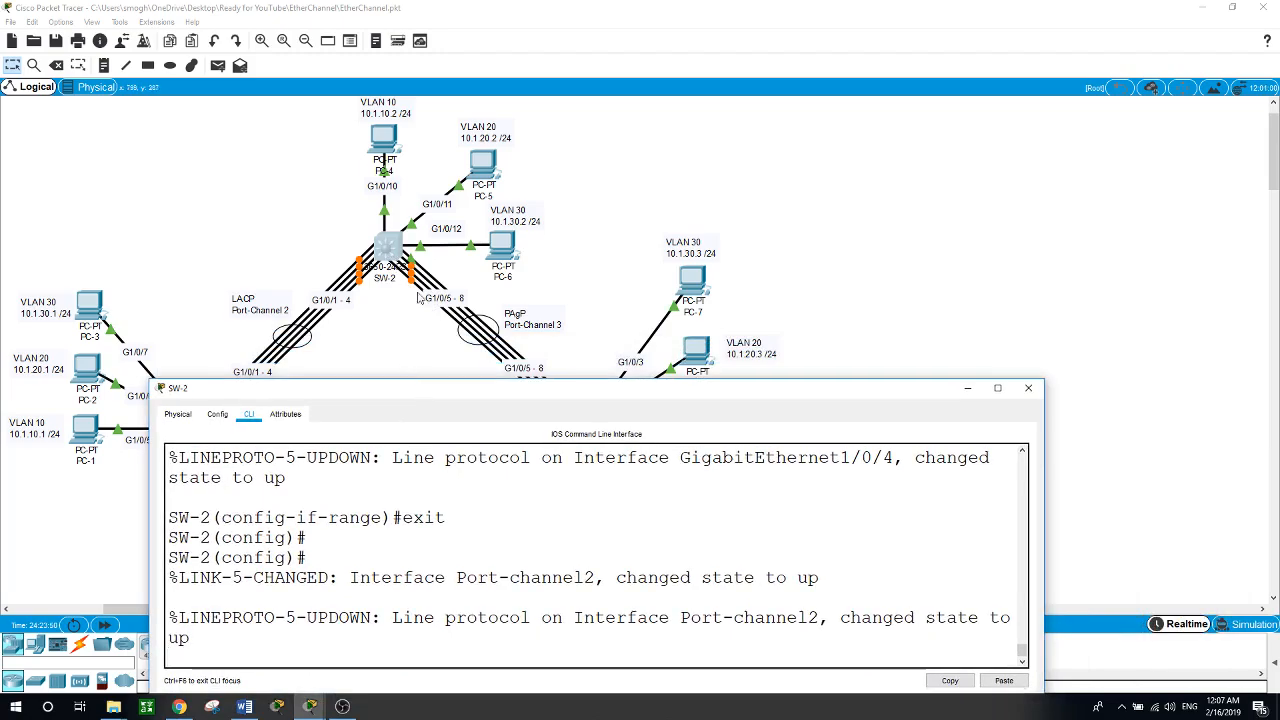
drag(601, 397, 539, 463)
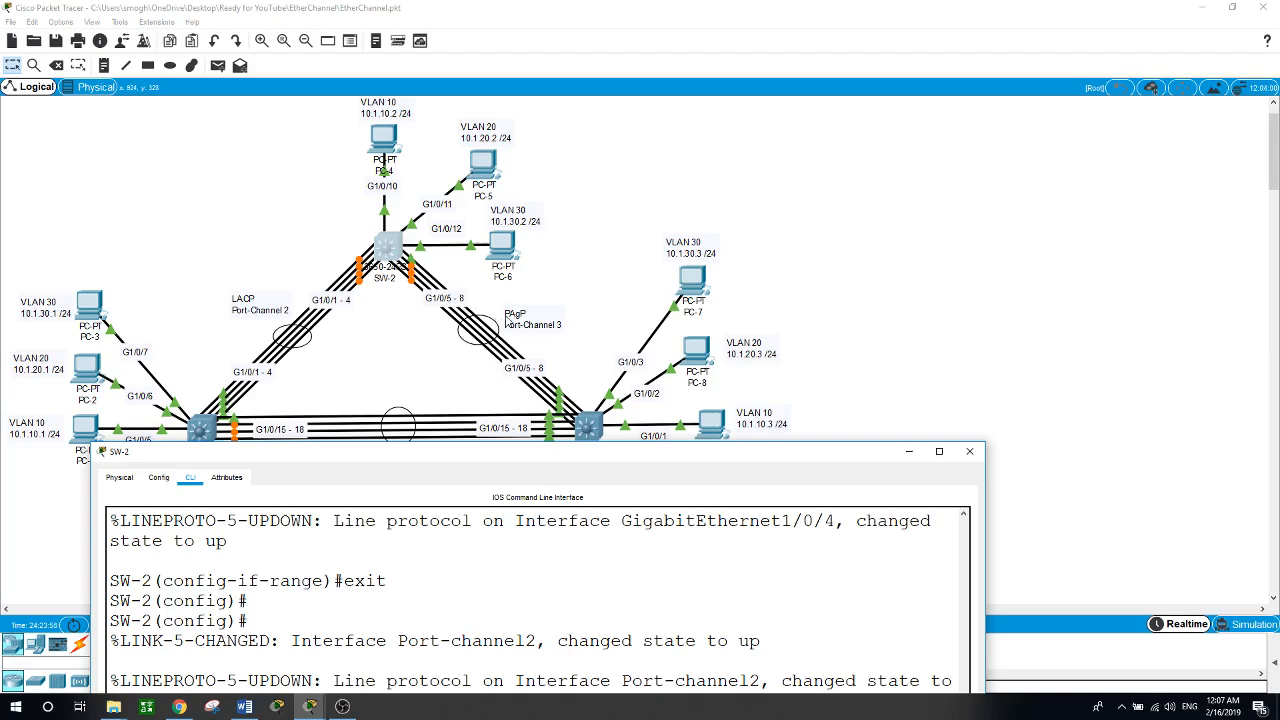
Select the interface range g1/0/5 - 8 on SW-2 and shut it down.
drag(539, 453, 567, 400)
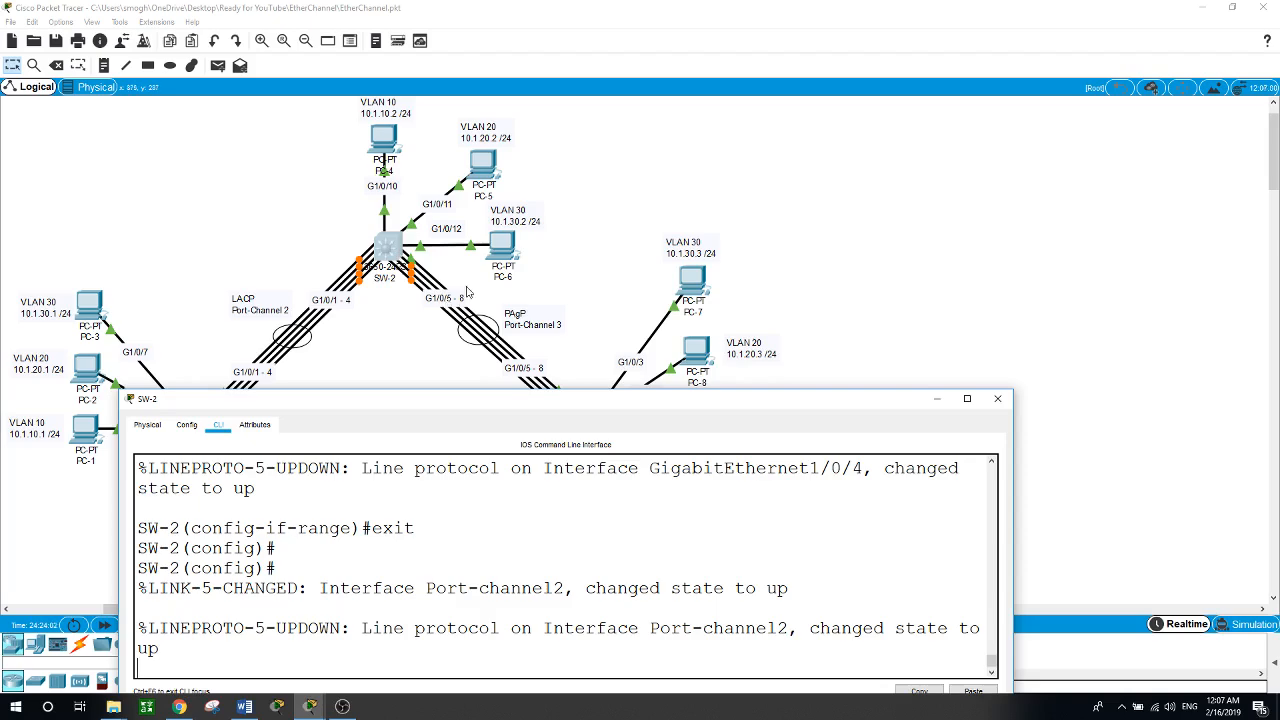
drag(493, 403, 496, 385)
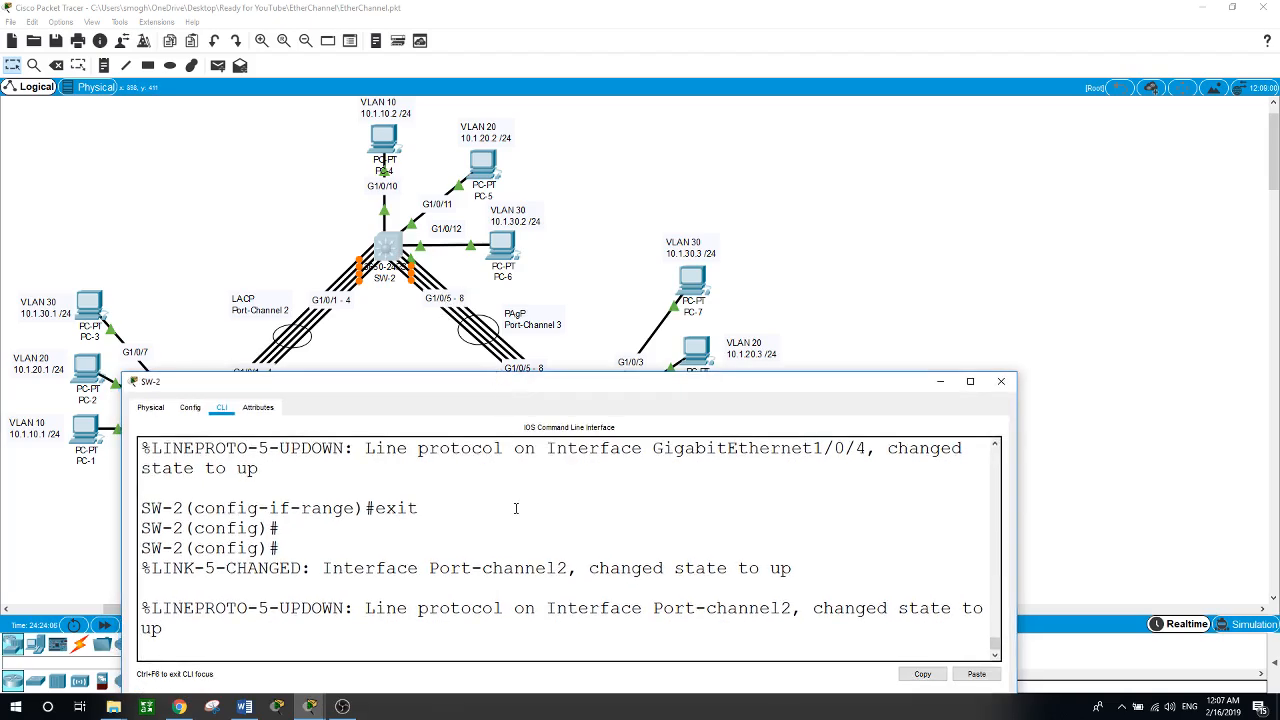
key(Return)
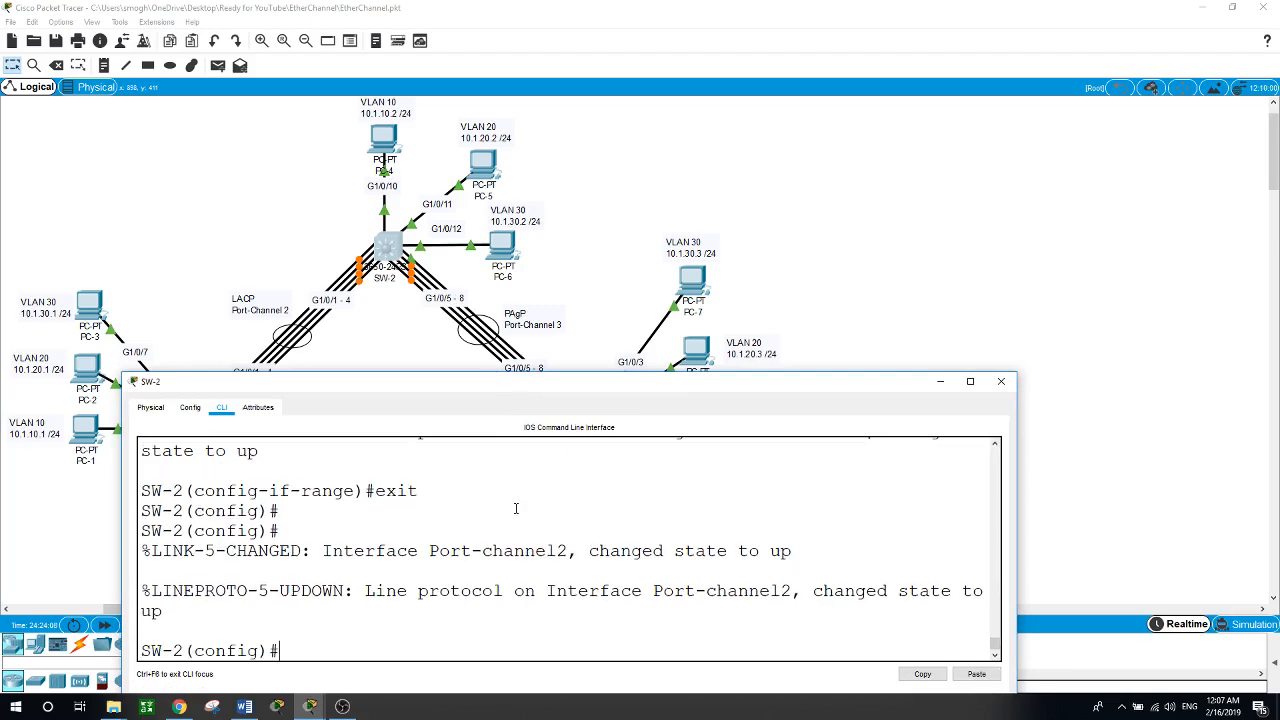
text(int range g/10/)
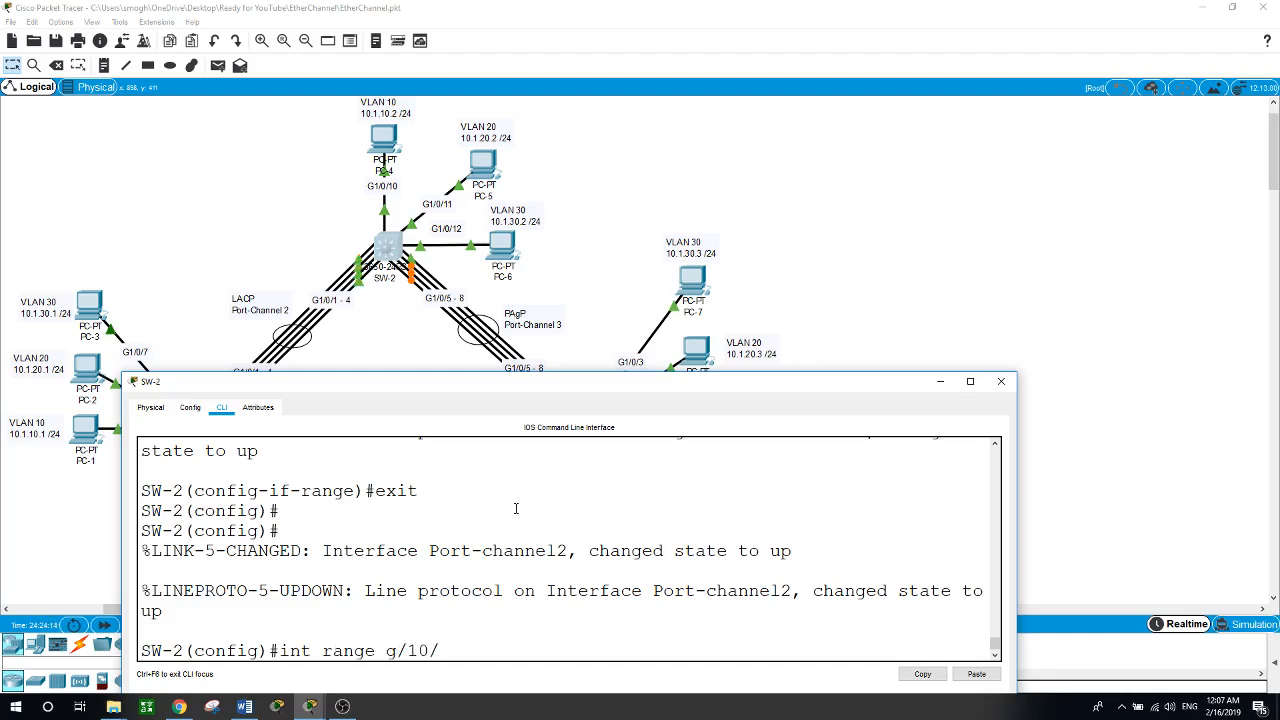
text(/)
key(BackSpace)
key(BackSpace)
key(BackSpace)
text(1/0/5 - 8)
key(Return)
text(shut)
key(Return)
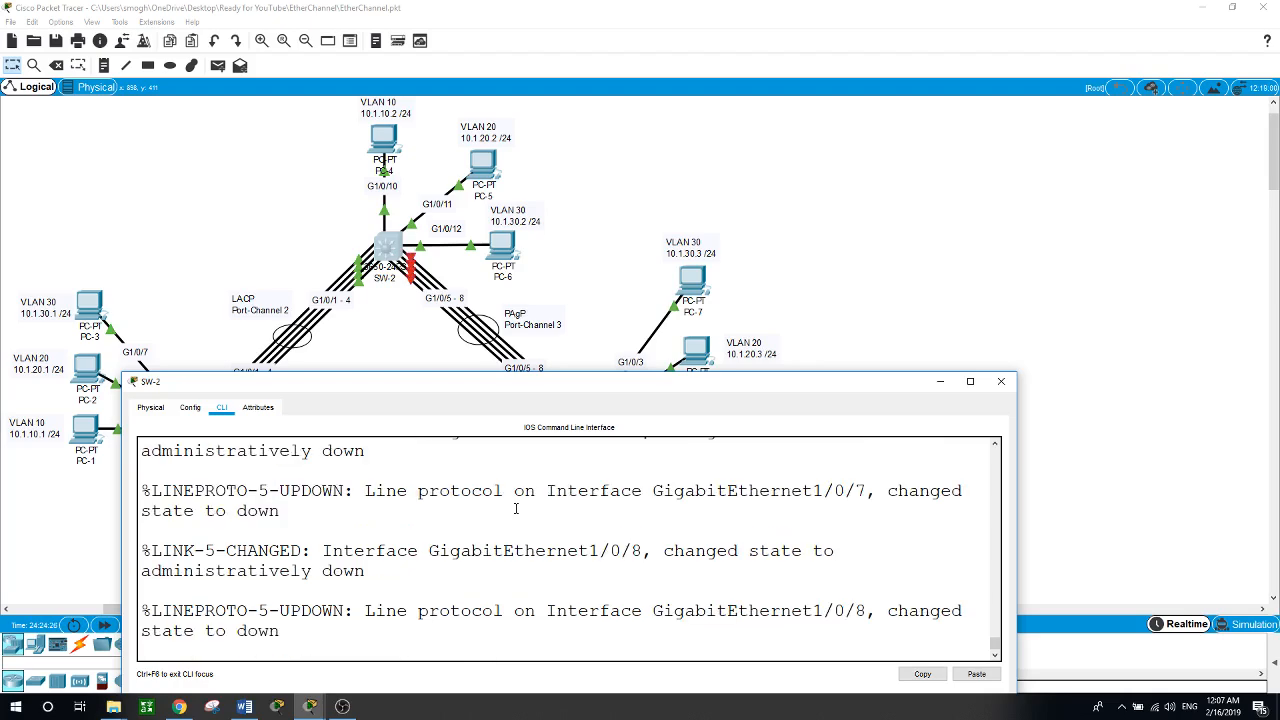
Assign the interface range g1/0/5 - 8 to channel group 3 in PAgP auto mode, checking the available mode options.
text(chann)
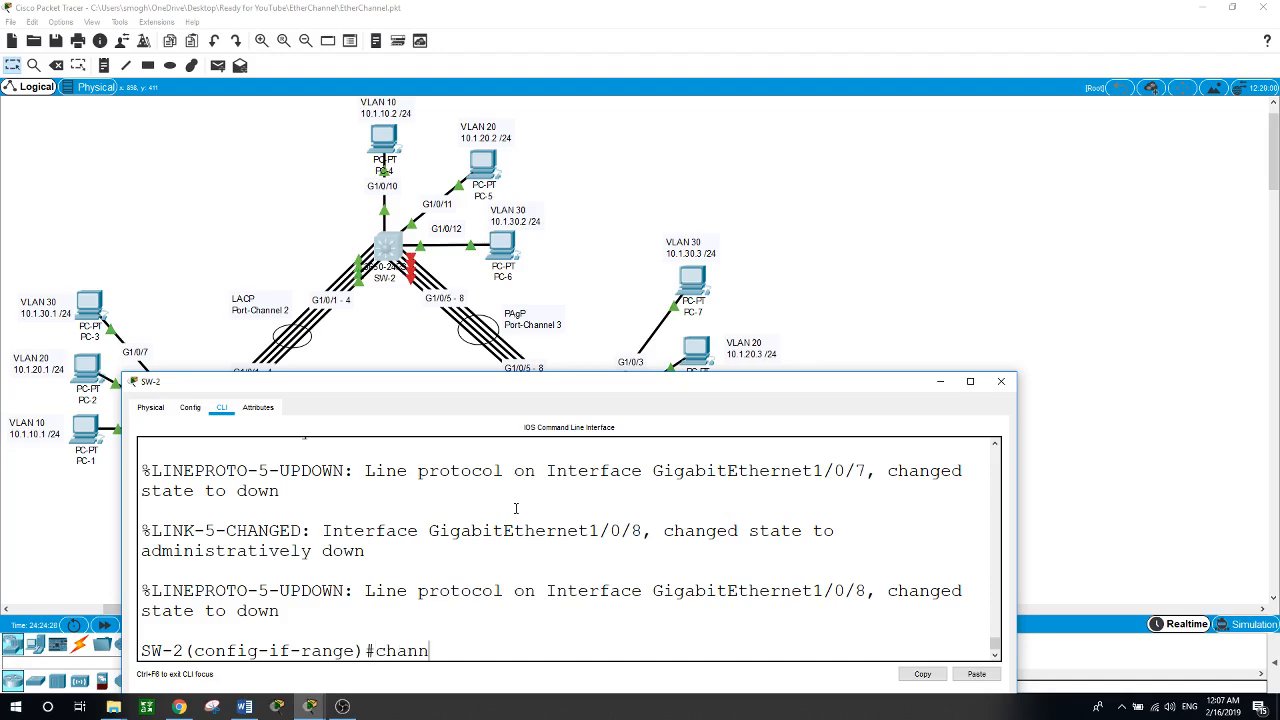
text(e)
key(Tab)
text(l)
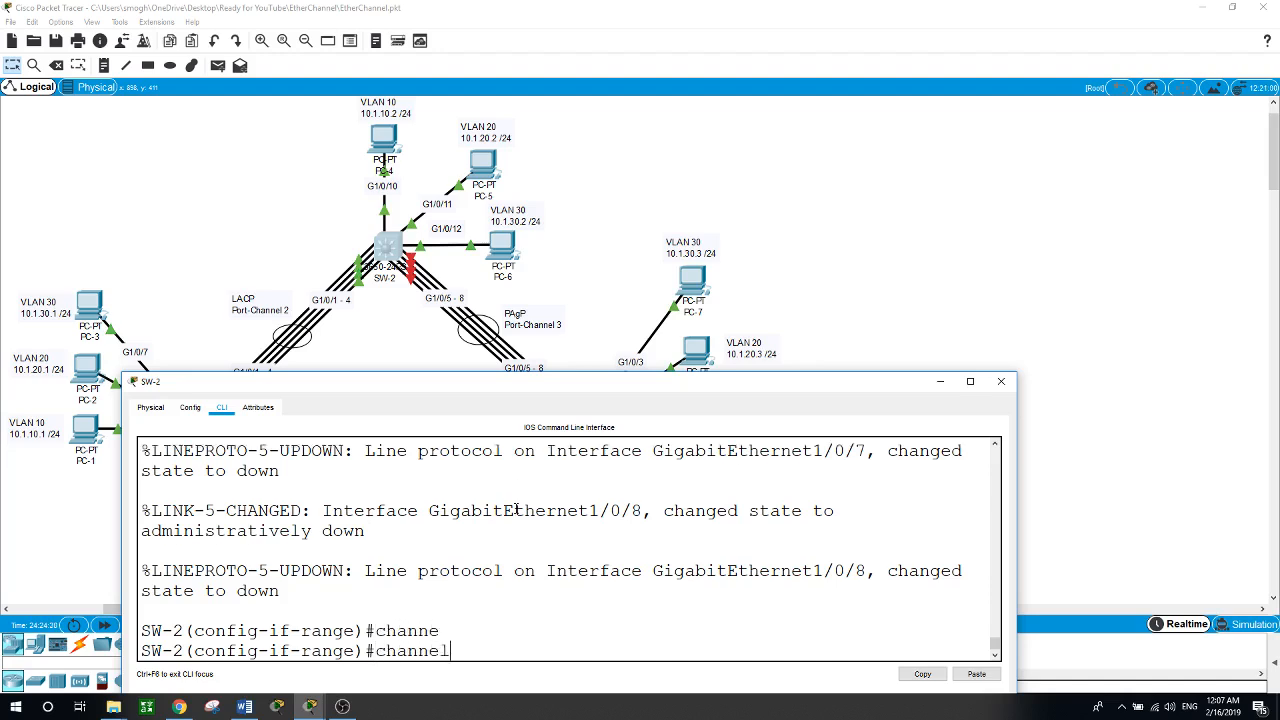
text(-gr)
text(o)
key(Tab)
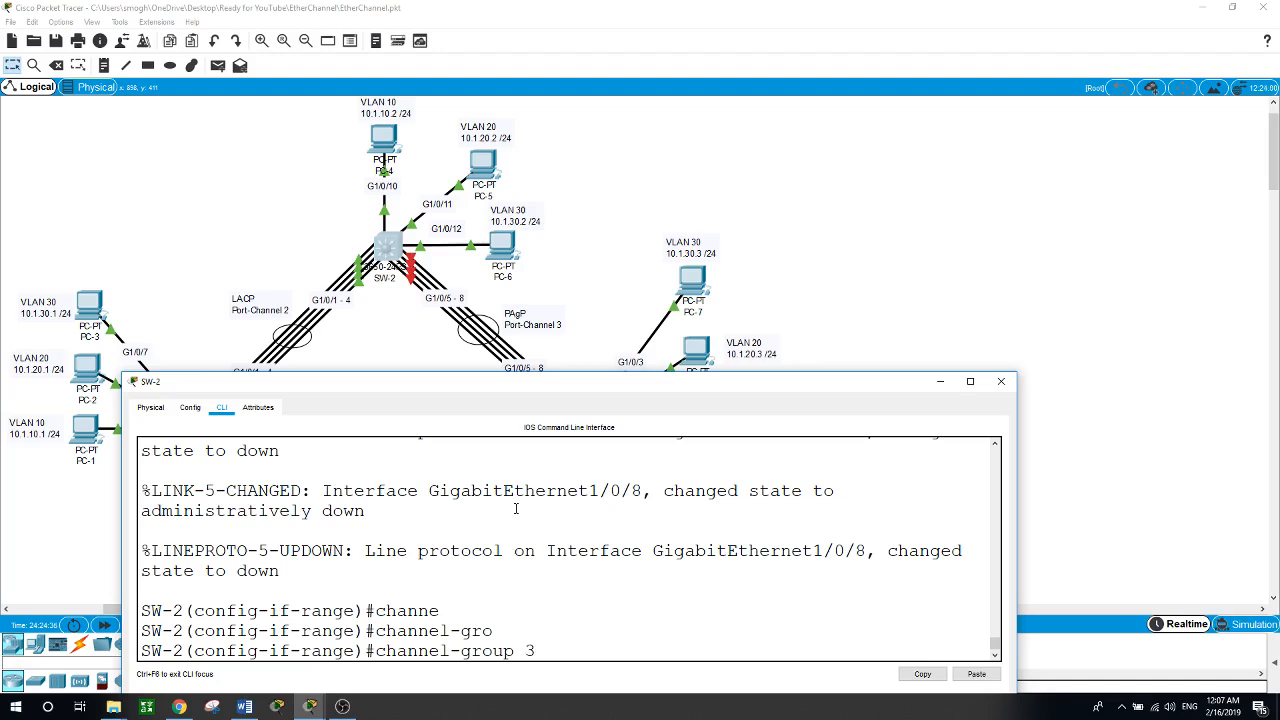
text(?)
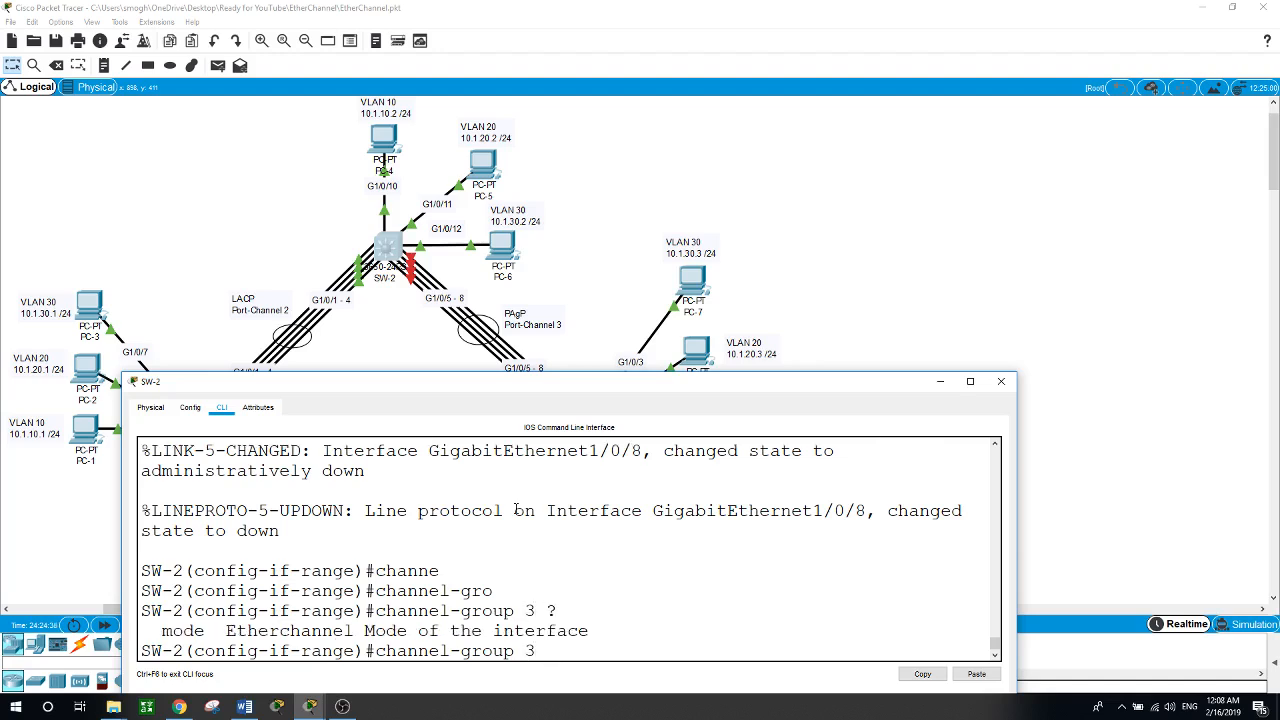
text(mod)
key(Tab)
text(?)
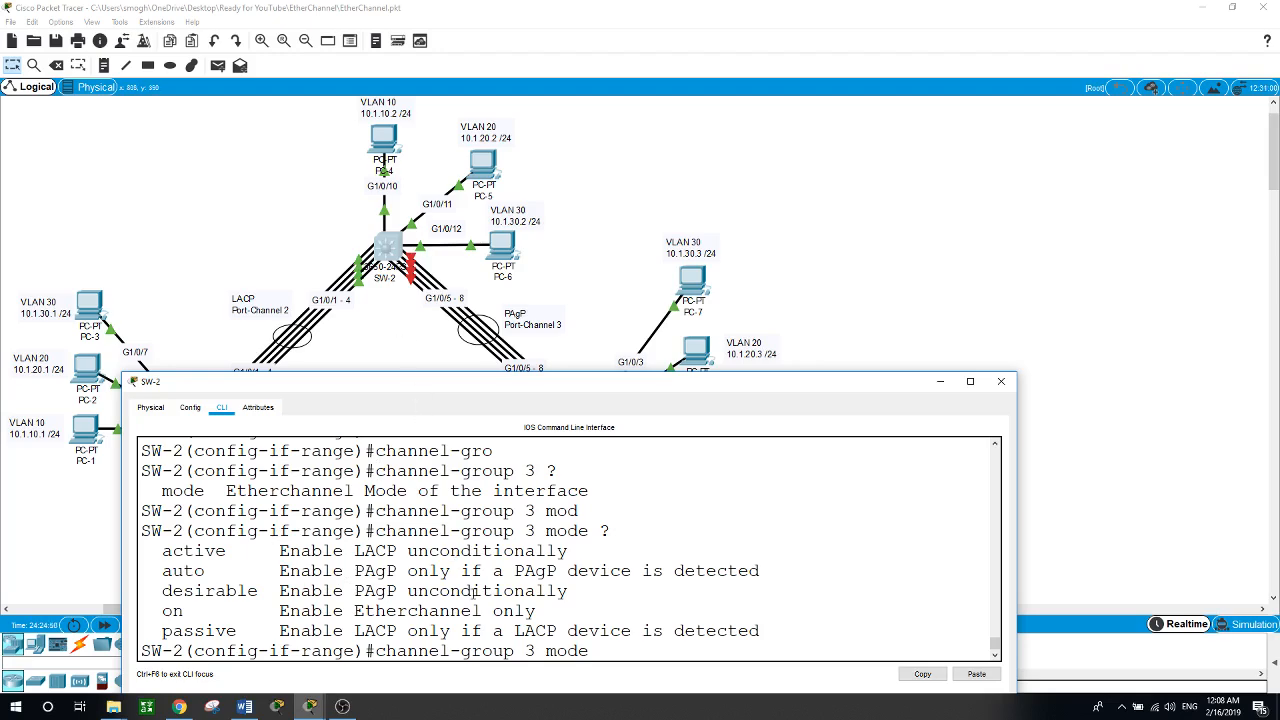
text(auto)
key(Return)
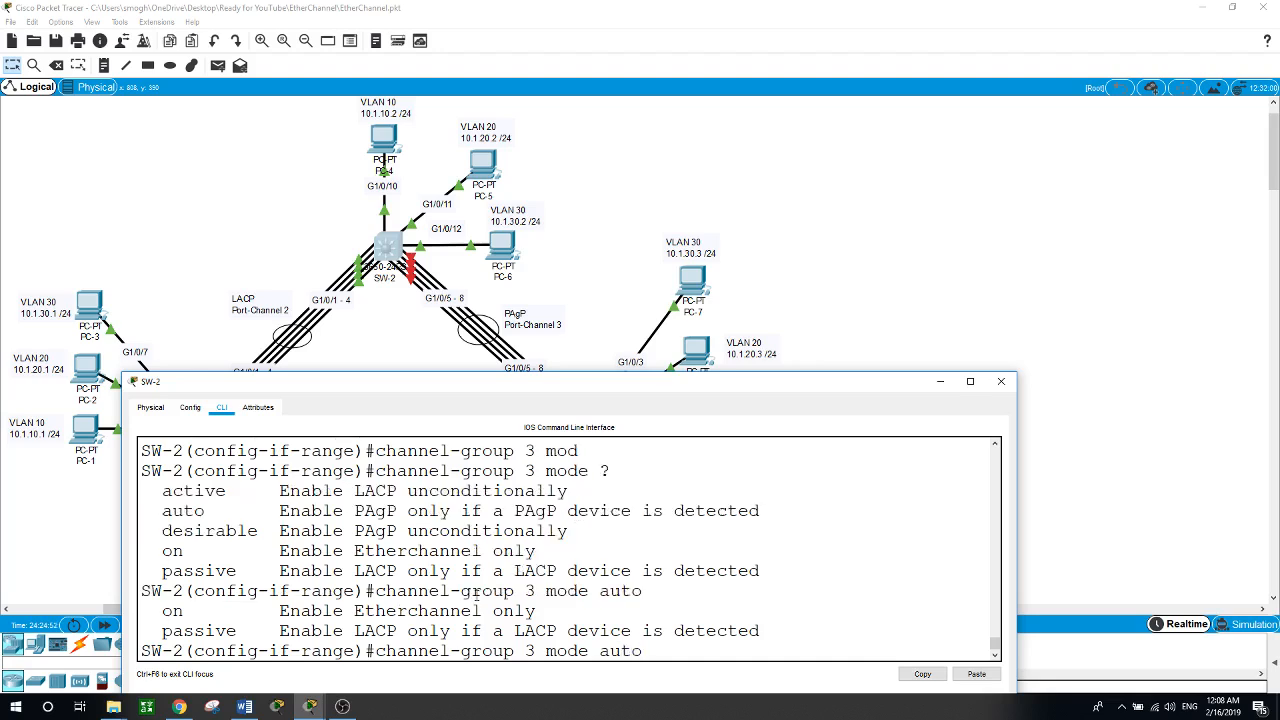
Re-enable the interface range g1/0/5 - 8 on SW-2.
text(no shut)
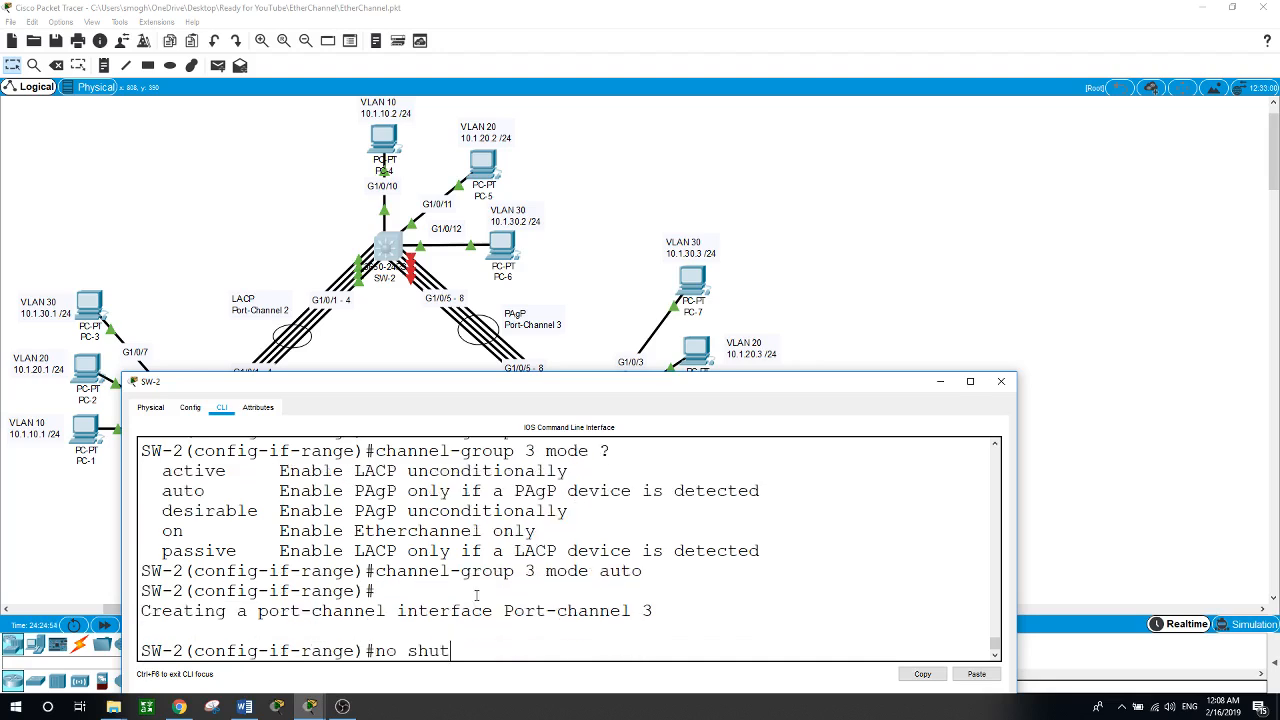
key(Return)
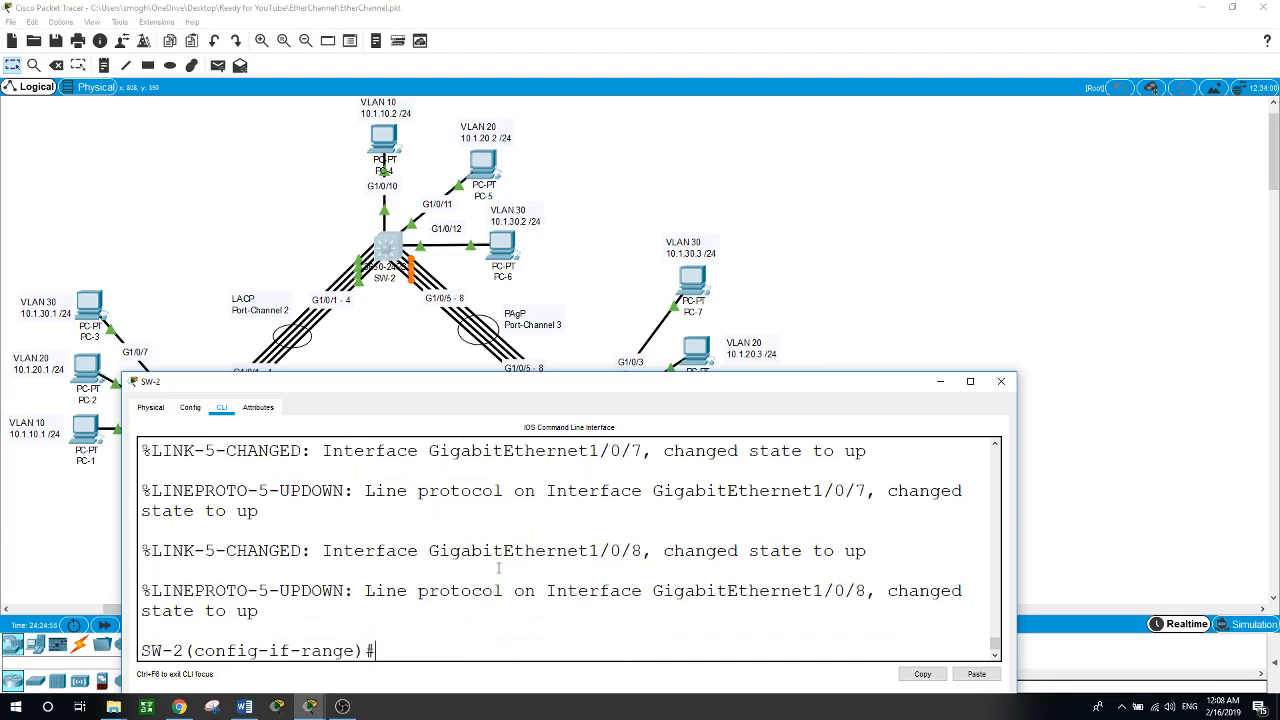
drag(566, 385, 623, 350)
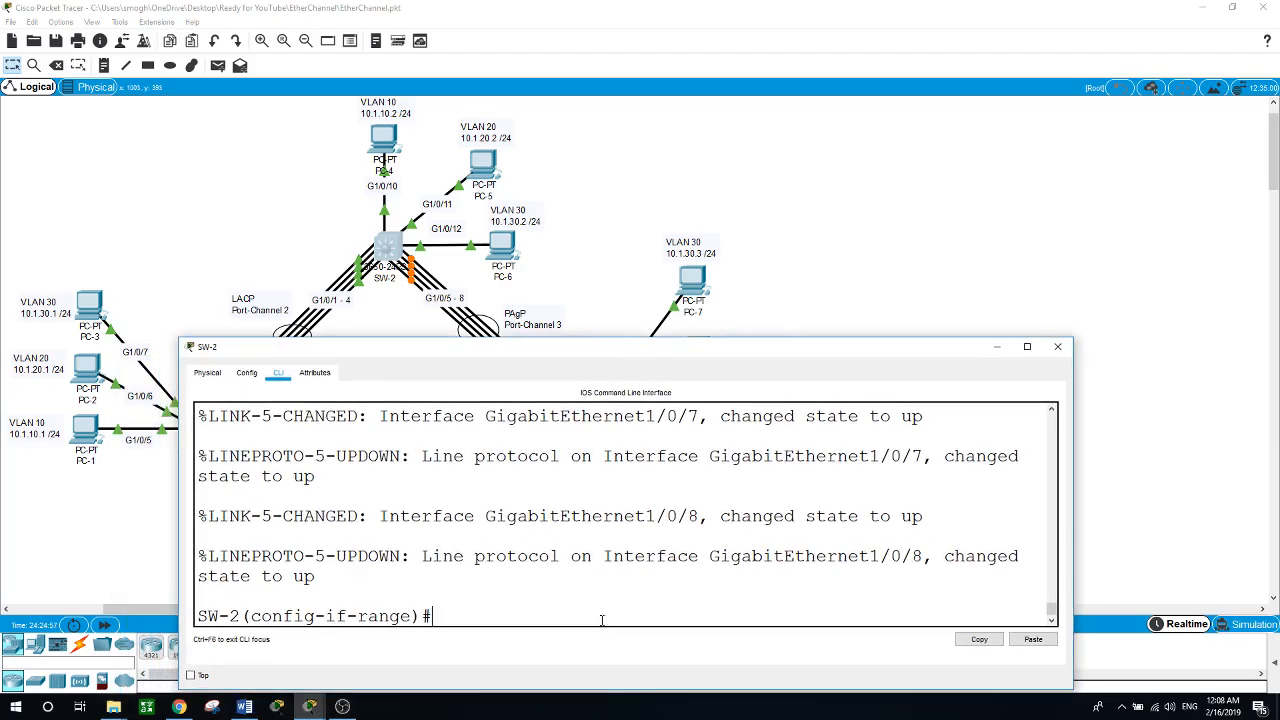
Set the trunk encapsulation of the interface range g1/0/5 - 8 to dot1q.
text(swi)
key(Tab)
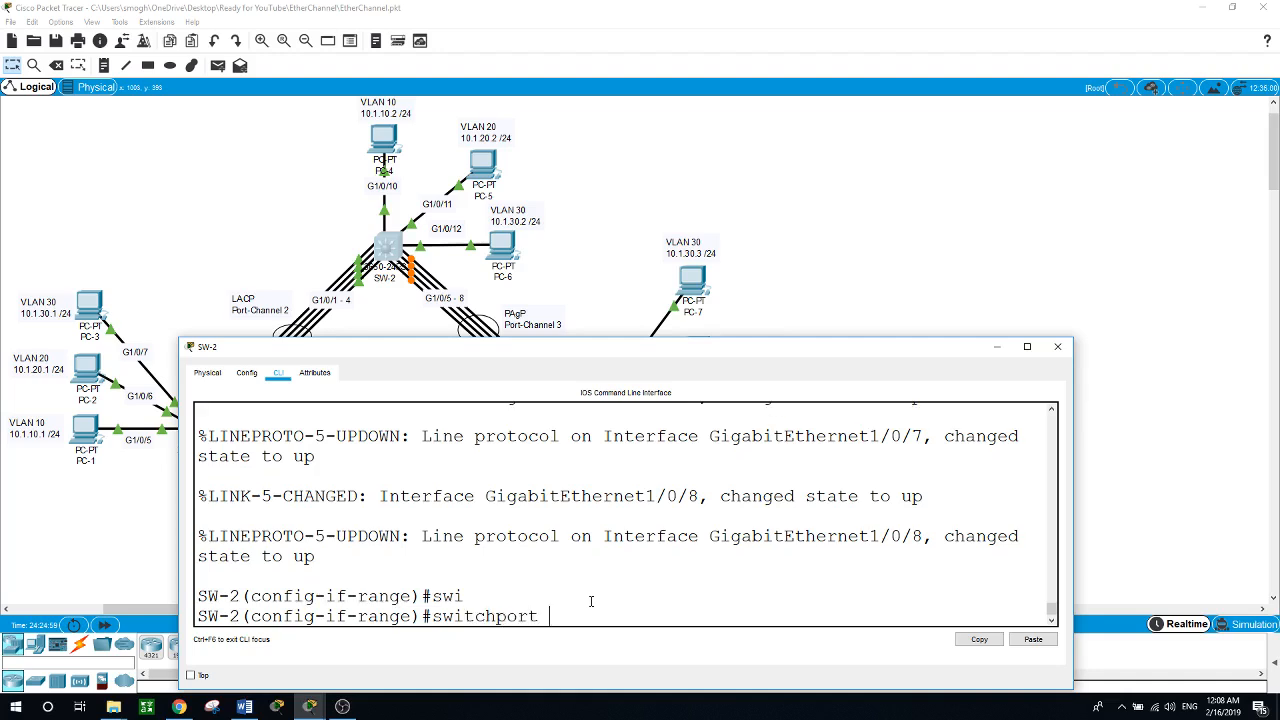
text(trun)
key(Tab)
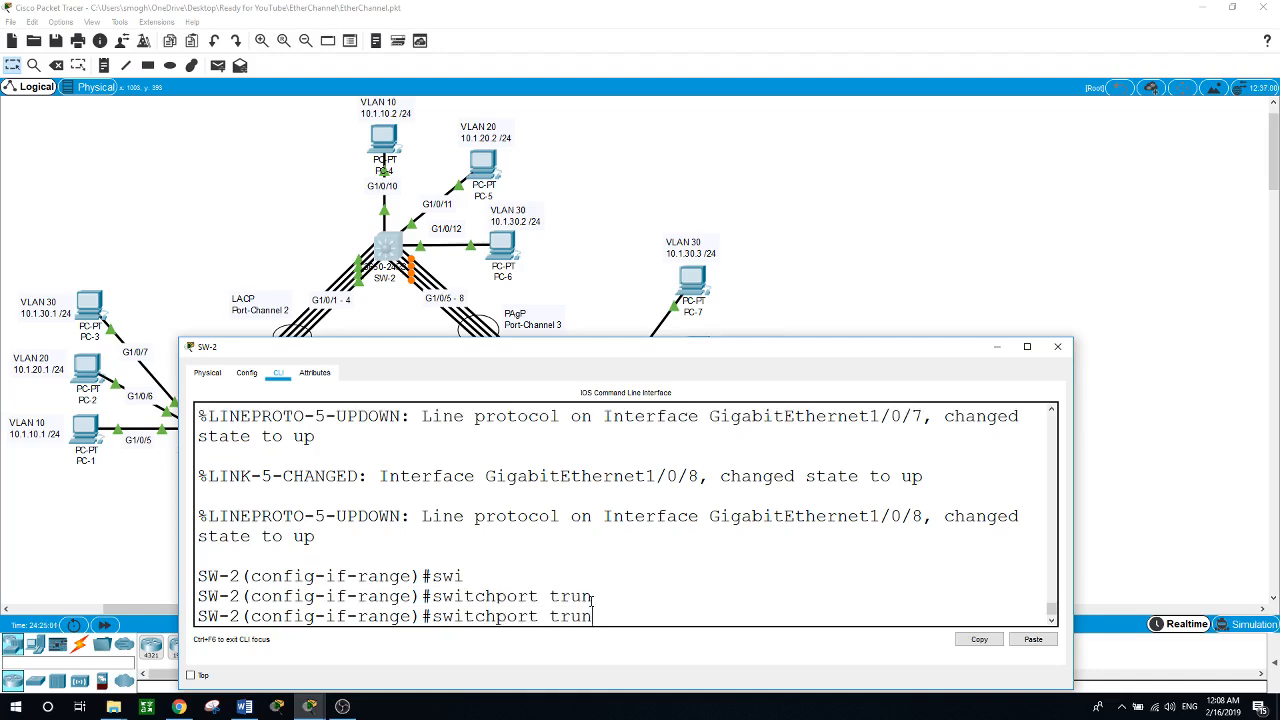
text(en)
key(Tab)
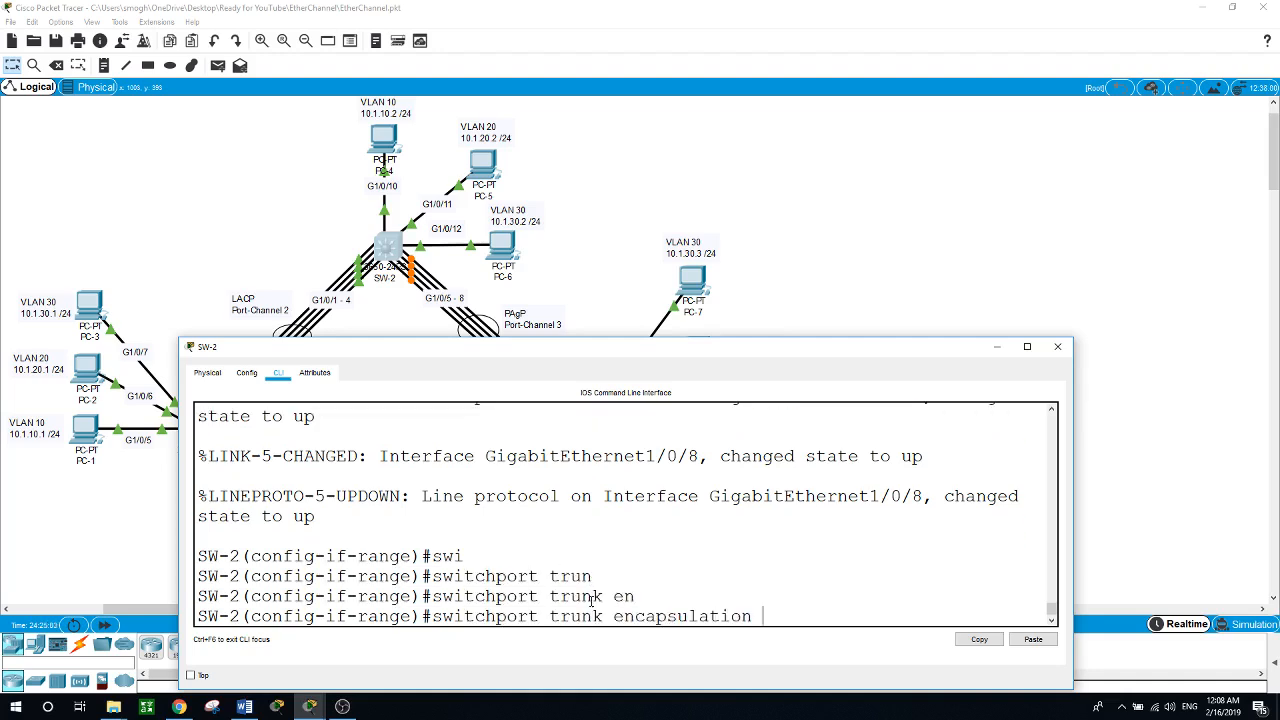
text(do)
key(Tab)
key(Return)
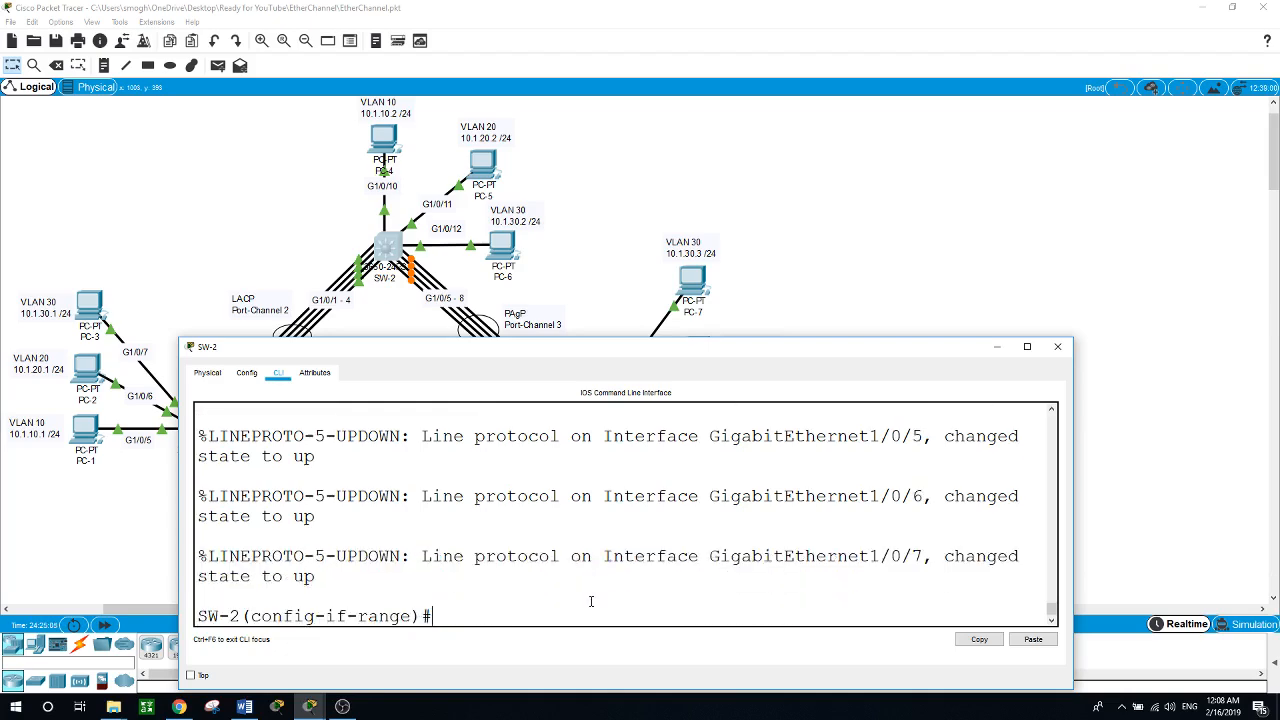
Set the interface range g1/0/5 - 8 to trunk mode and leave configuration mode on SW-2.
text(swit)
key(Tab)
text(mode )
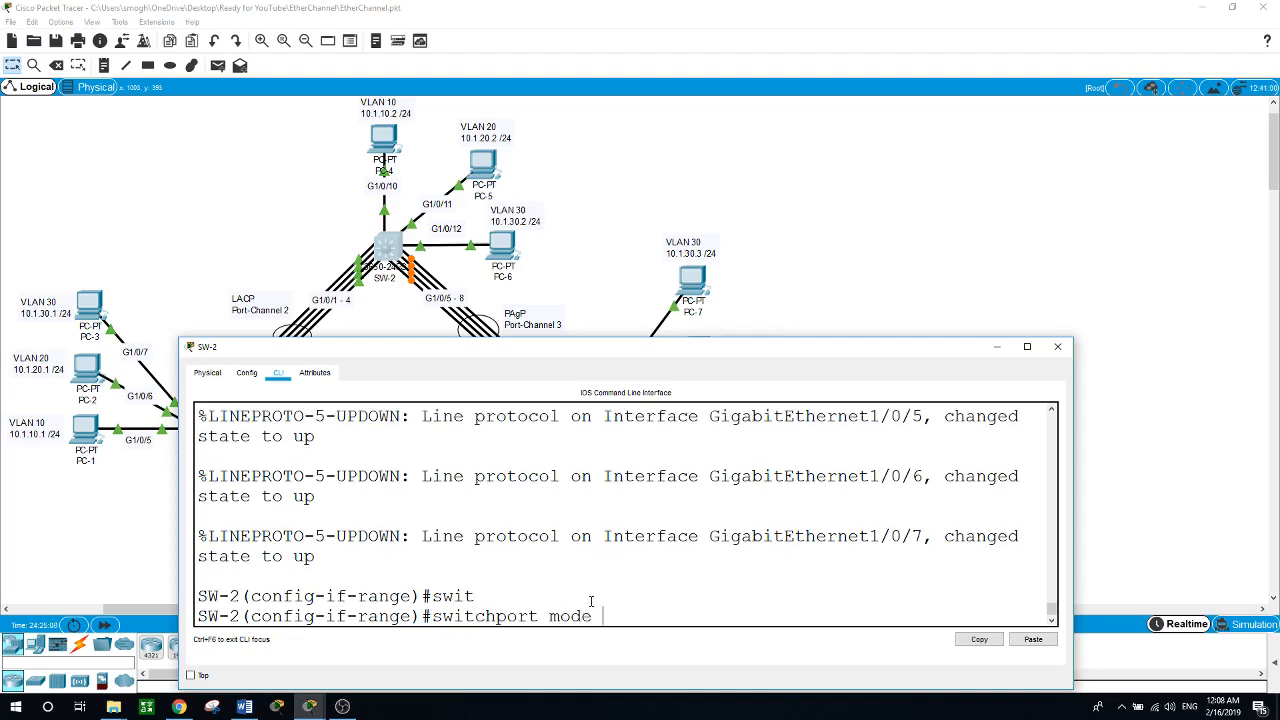
text(trunk)
key(Return)
key(Return)
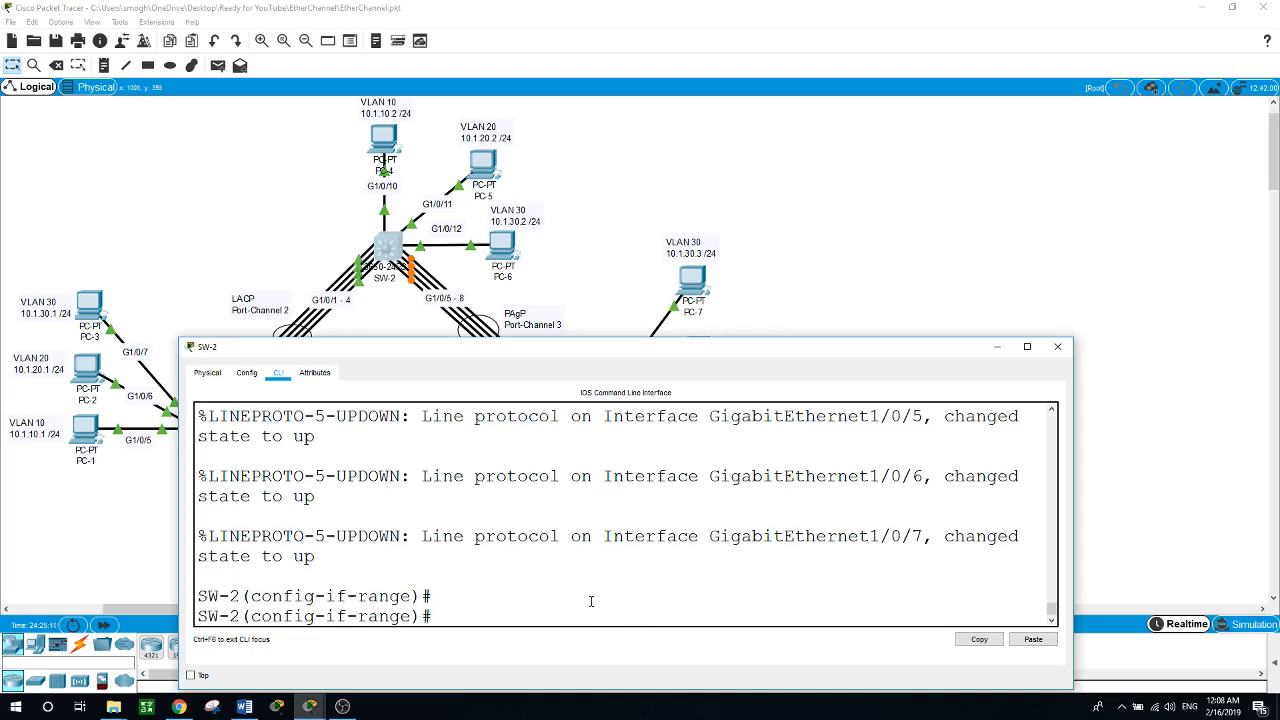
text(exit)
key(Return)
text(exit)
key(Return)
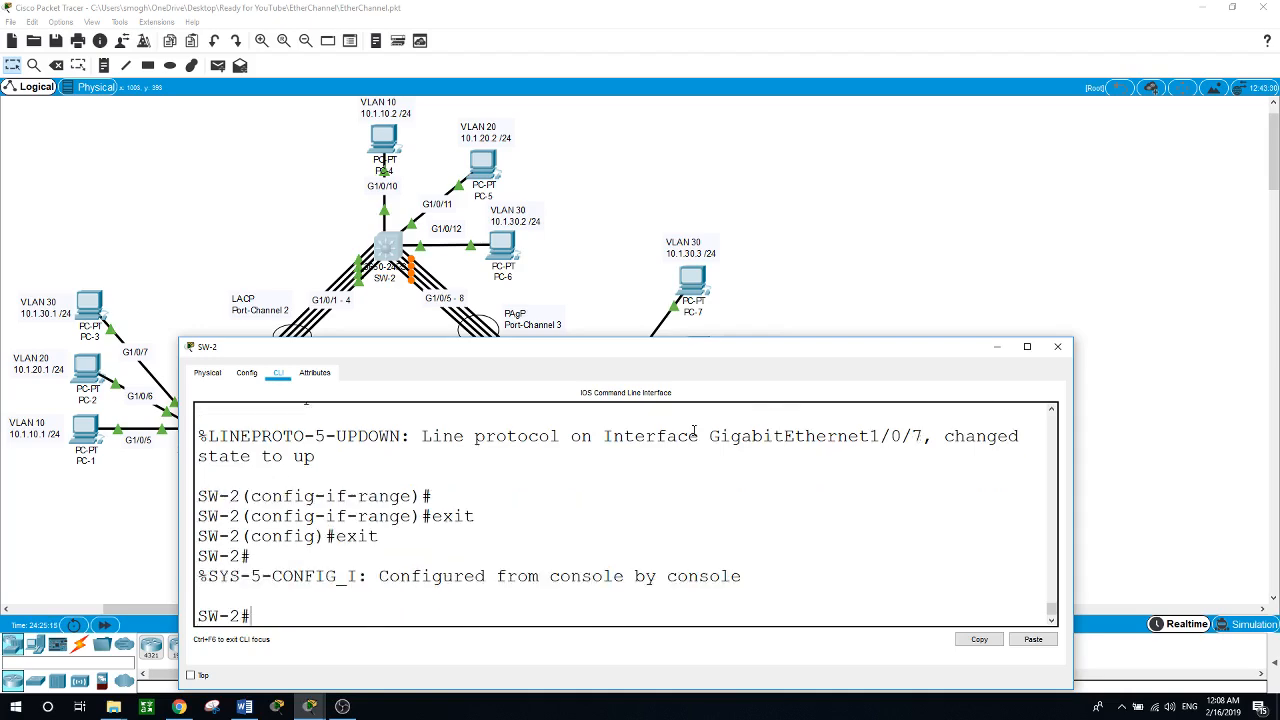
Open the SW-3 command line and place its window below the switch links so the topology stays uncovered.
click(789, 281)
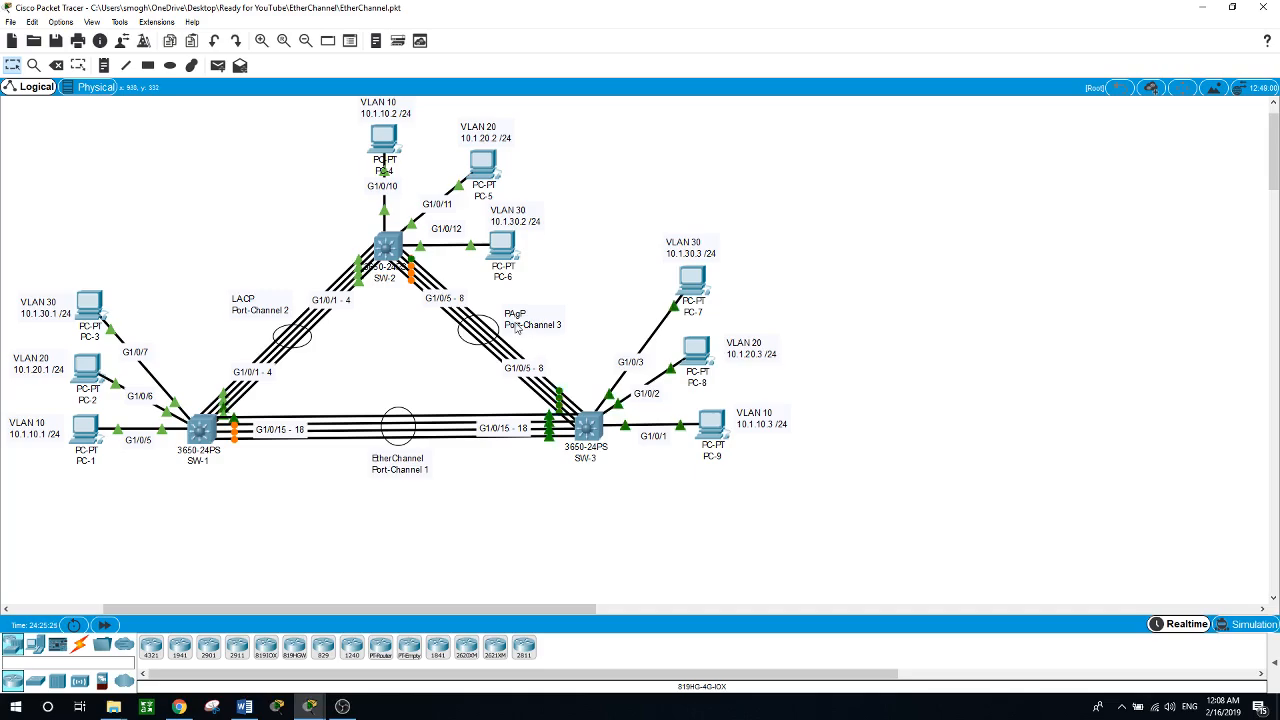
click(583, 425)
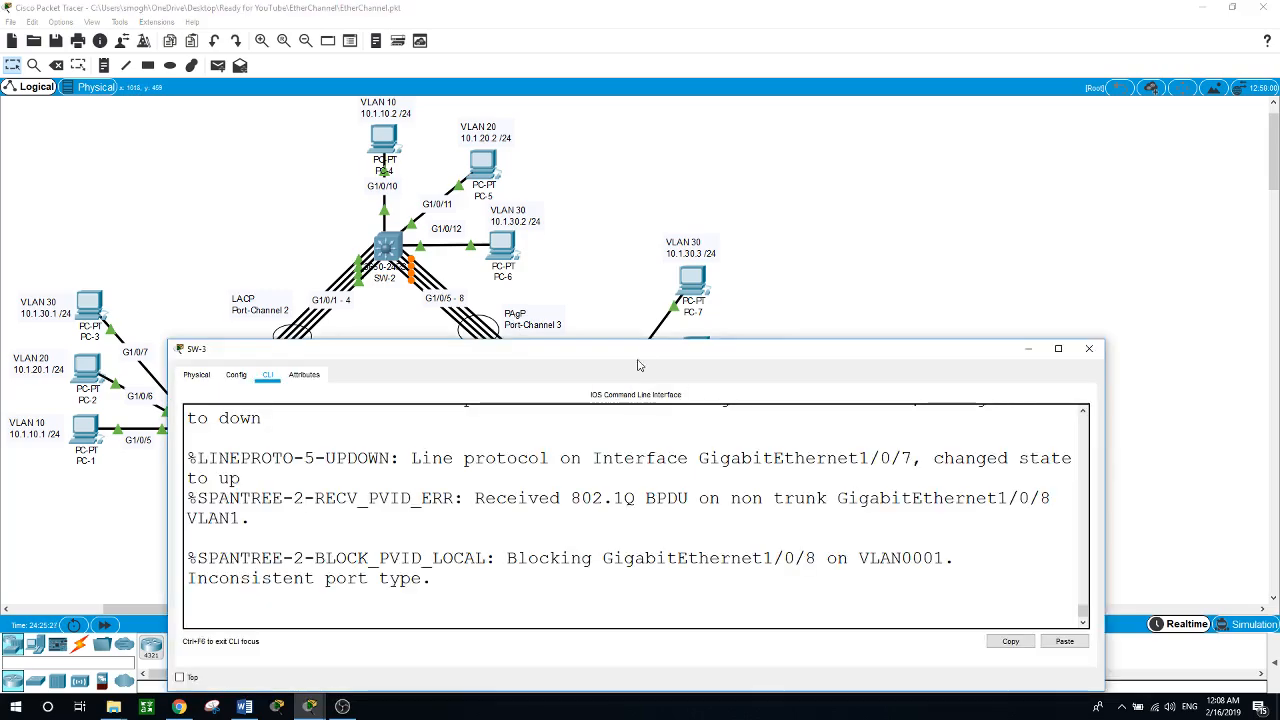
drag(638, 365, 651, 10)
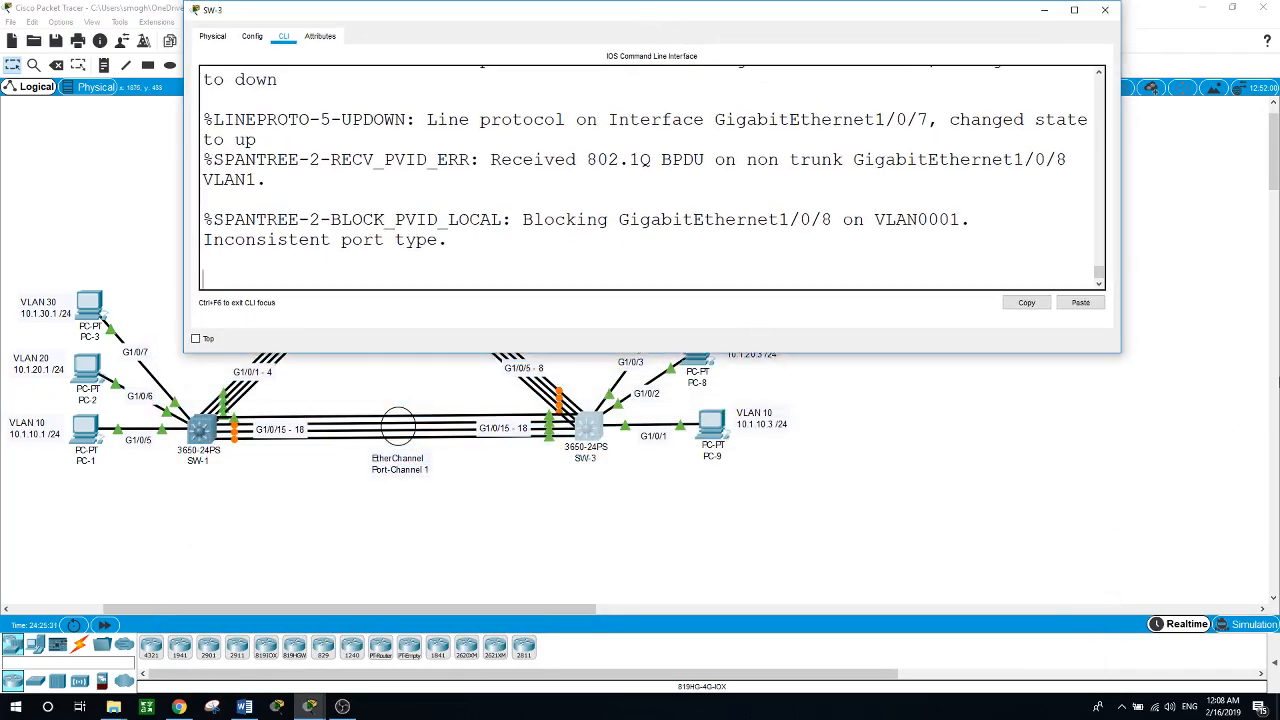
drag(1274, 181, 1274, 170)
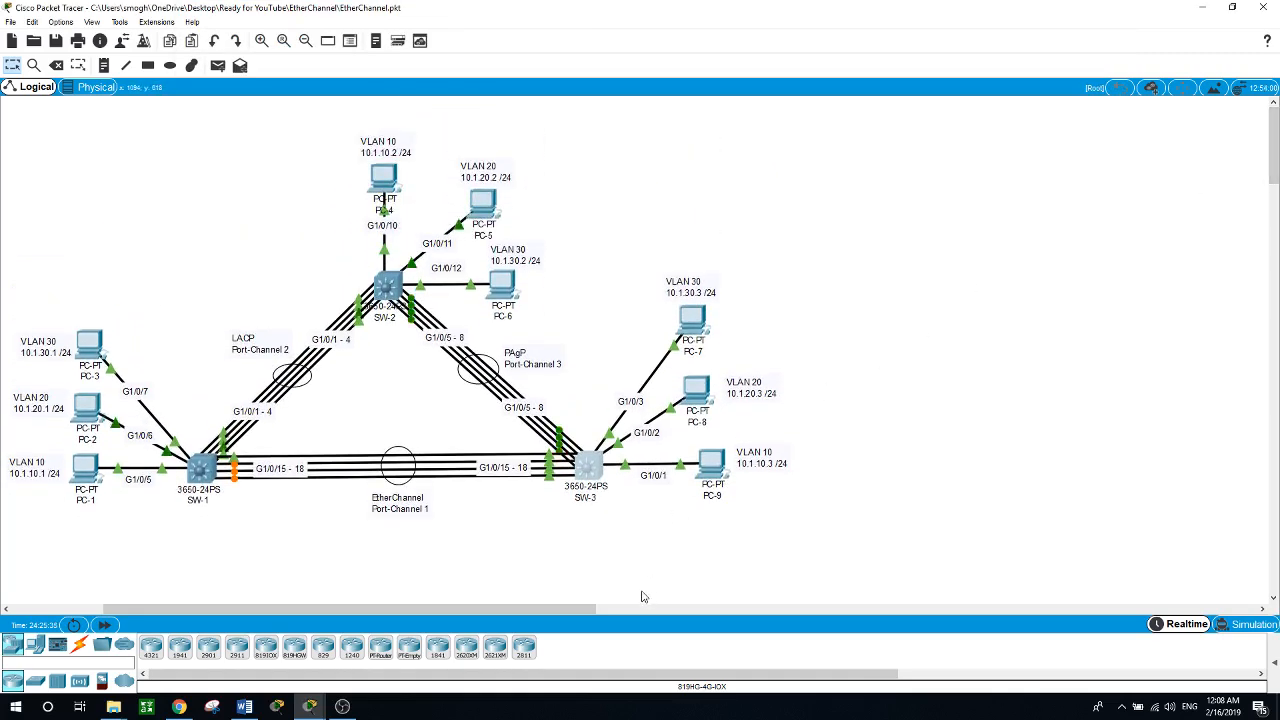
click(590, 468)
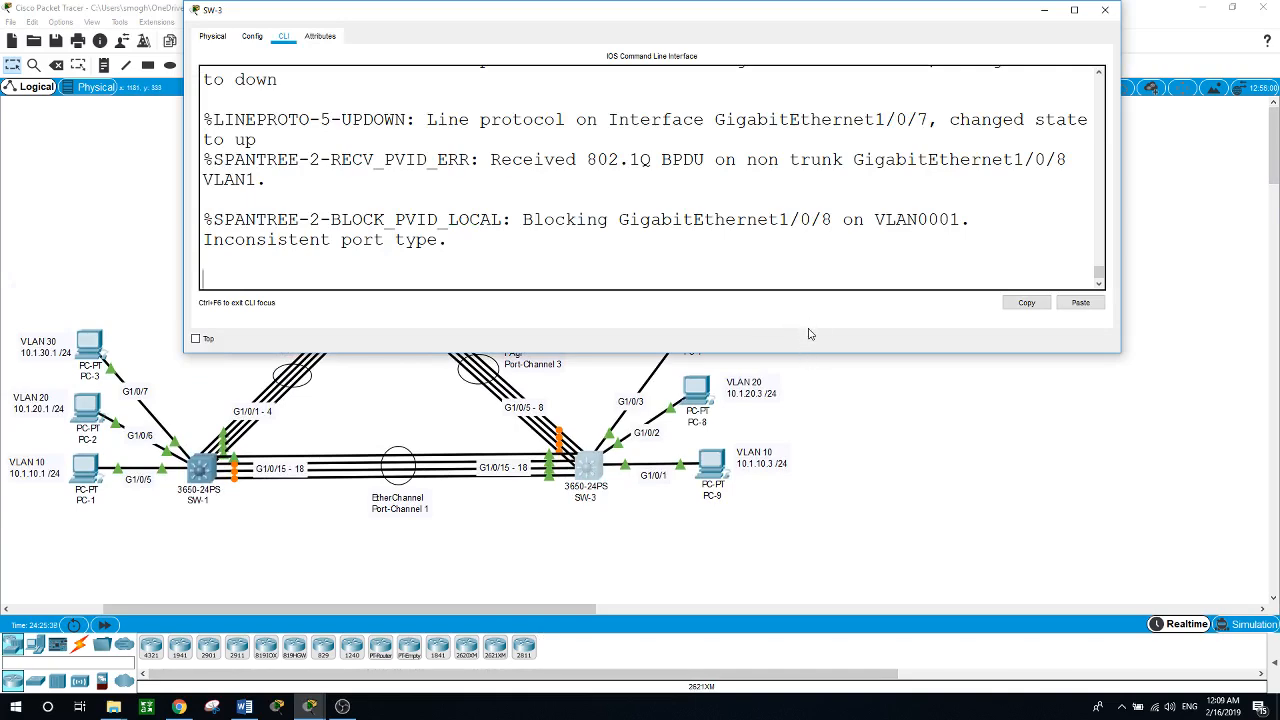
drag(803, 14, 782, 156)
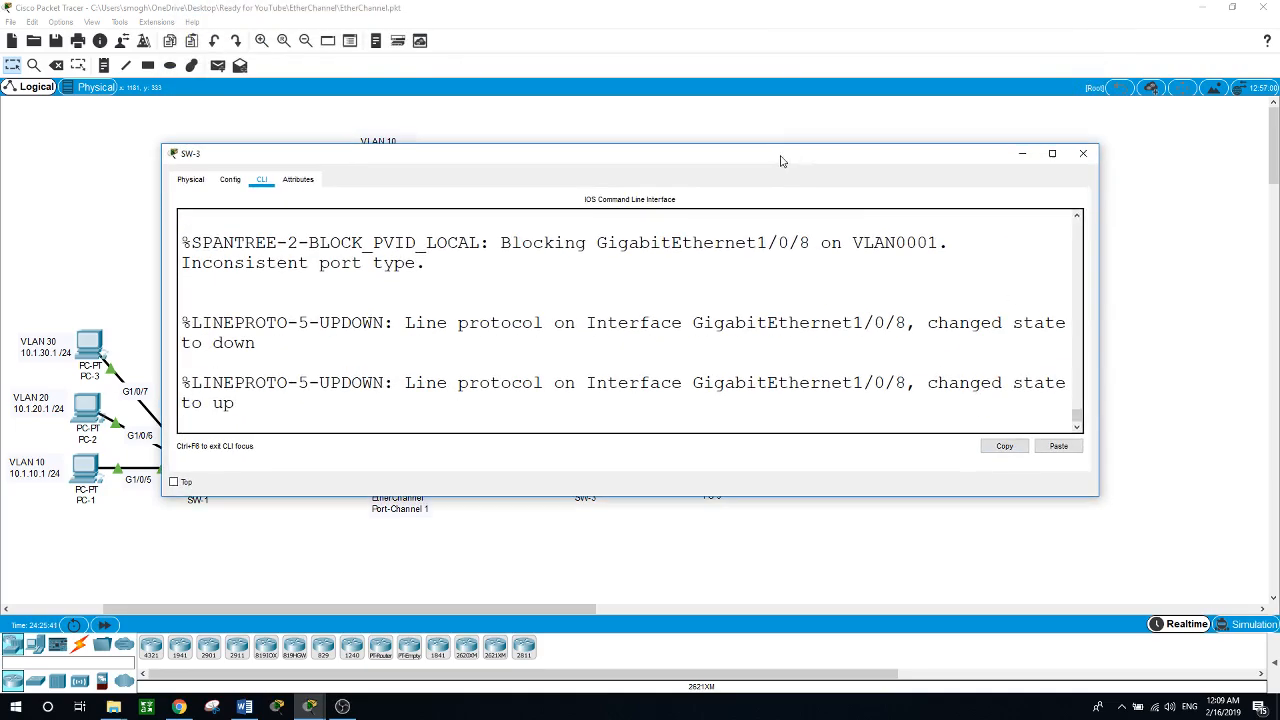
click(1188, 344)
drag(1273, 172, 1273, 198)
click(592, 300)
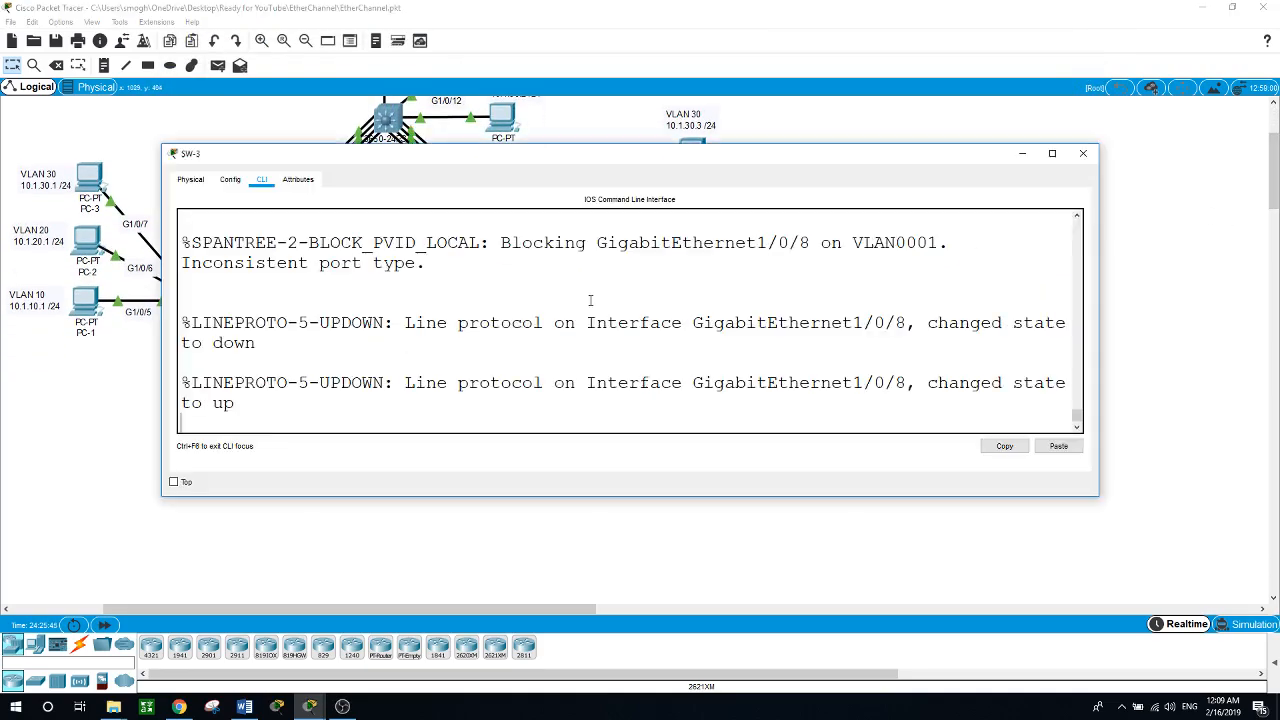
drag(700, 168, 674, 347)
key(Return)
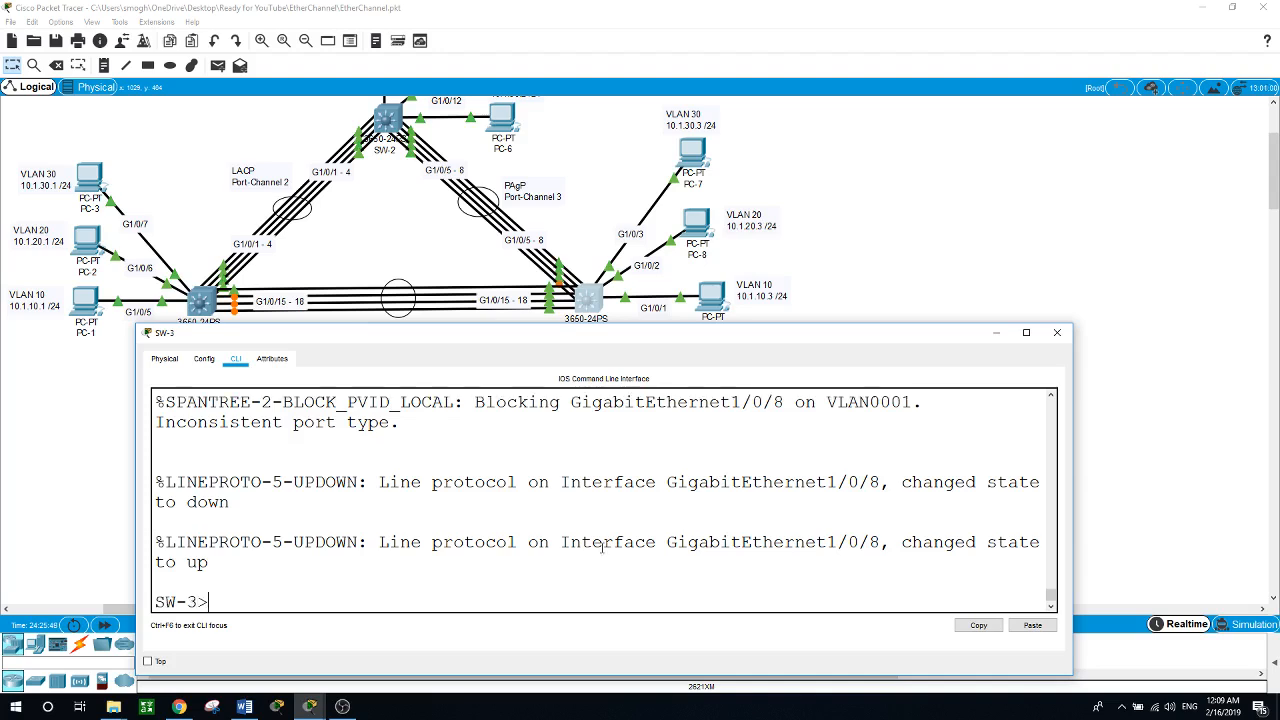
Enter privileged mode and global configuration mode on SW-3.
text(en)
key(Return)
text(conf t)
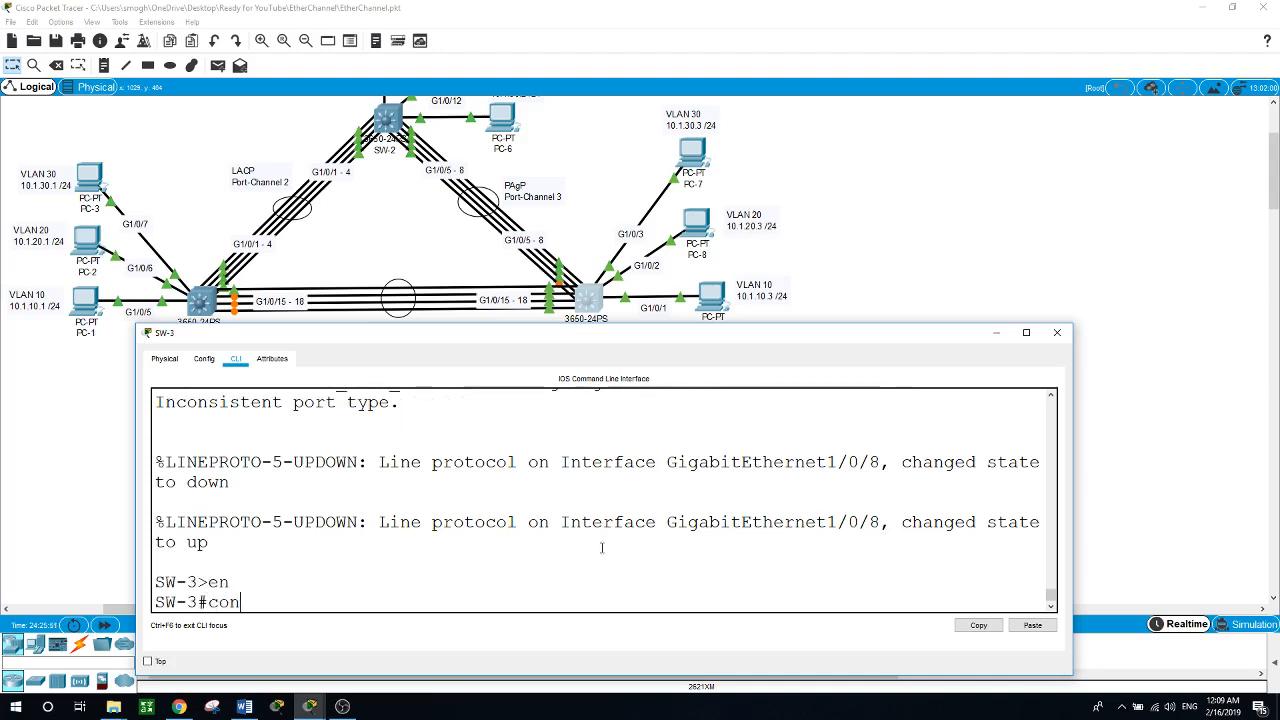
key(Return)
Create VLANs 10, 20 and 30 on SW-3 and return to global configuration mode.
text(vlan 10)
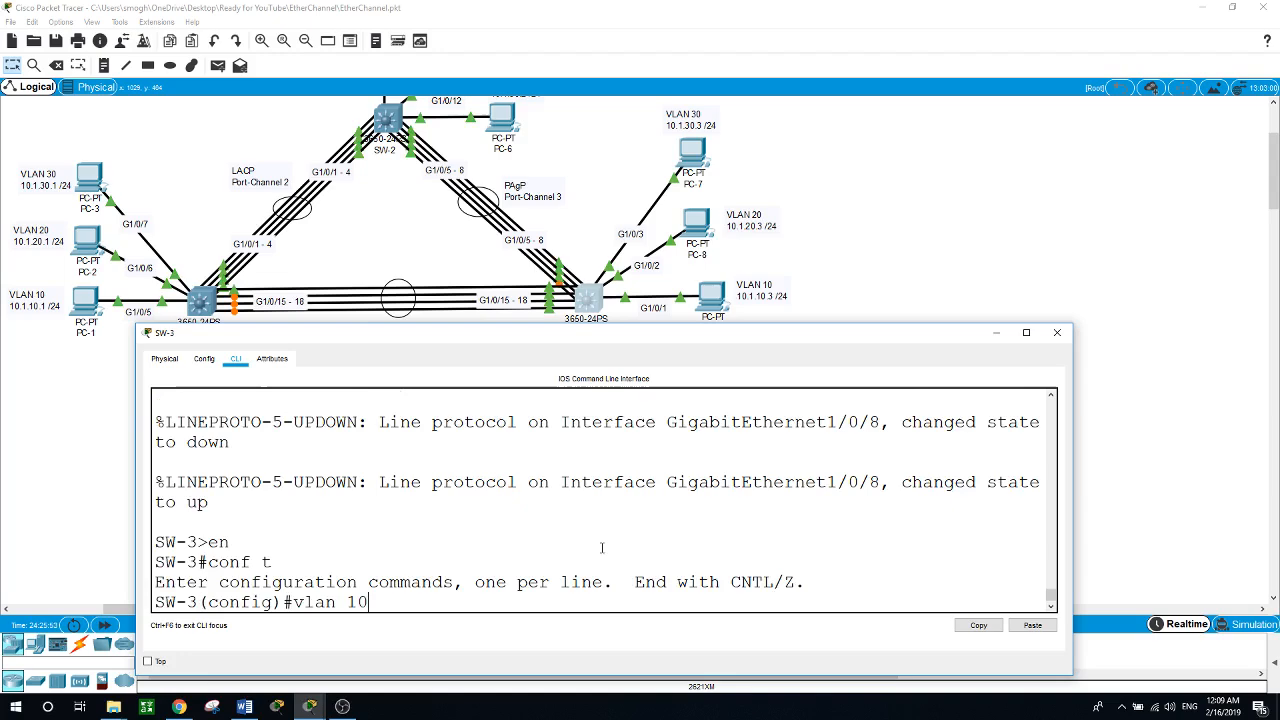
key(Return)
text(vlan 20)
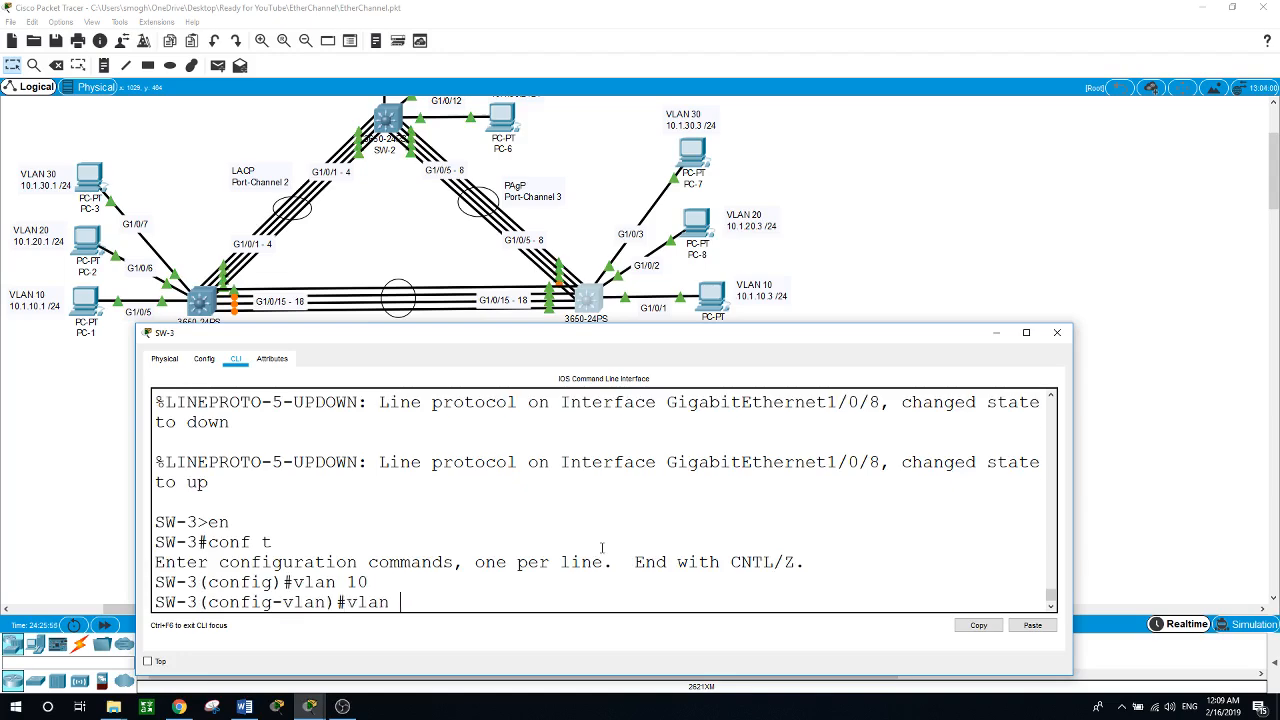
key(Return)
text(vlan 30)
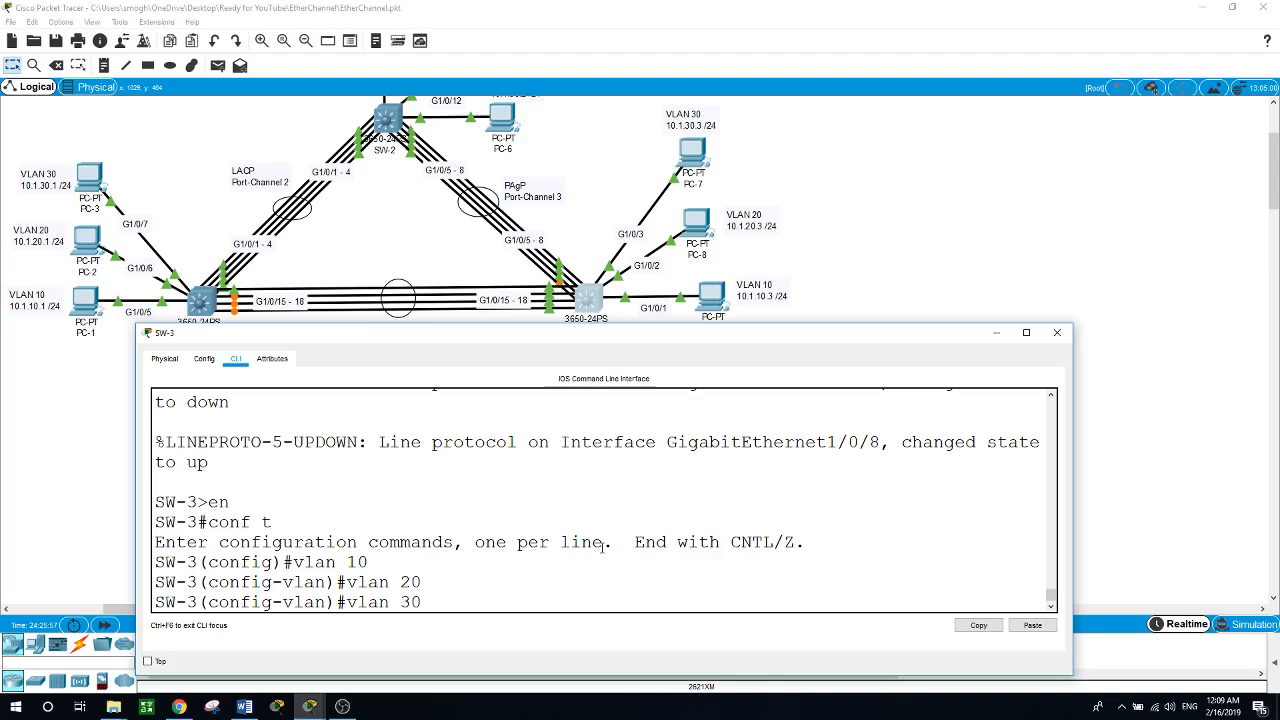
key(Return)
key(Return)
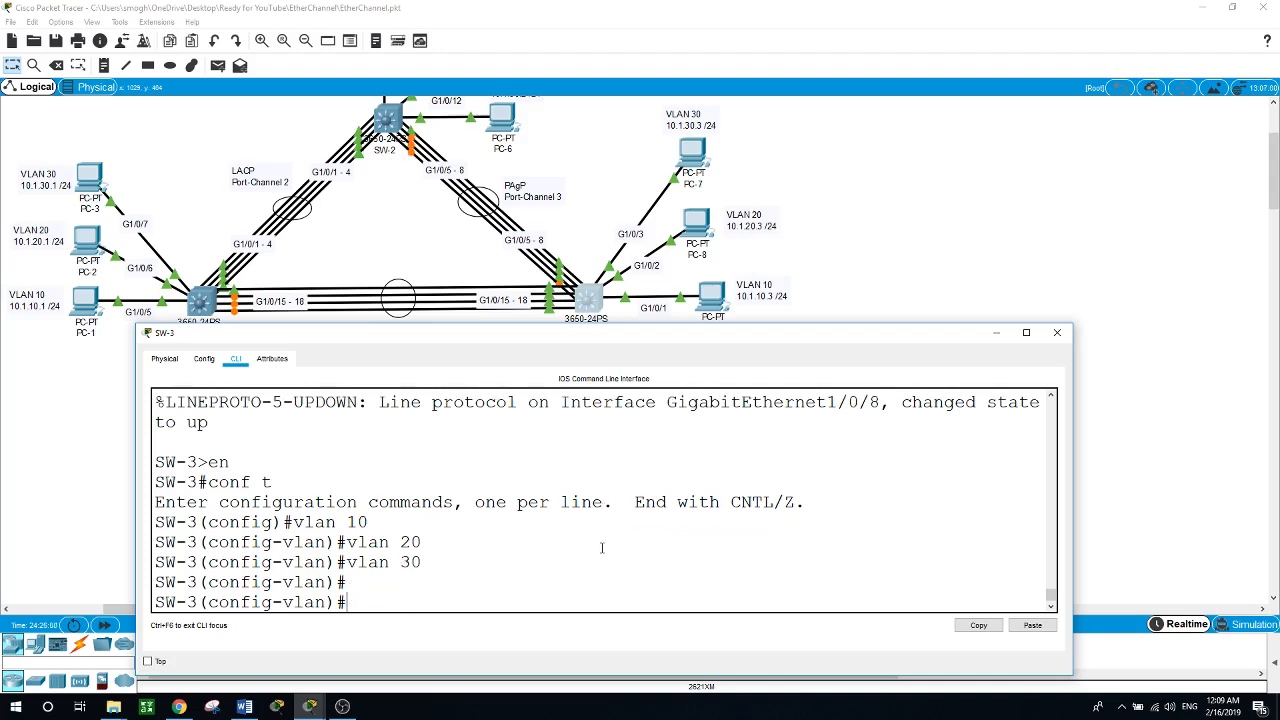
text(exit)
key(Return)
Create the VLAN 10 and VLAN 20 interfaces on SW-3.
text(int v)
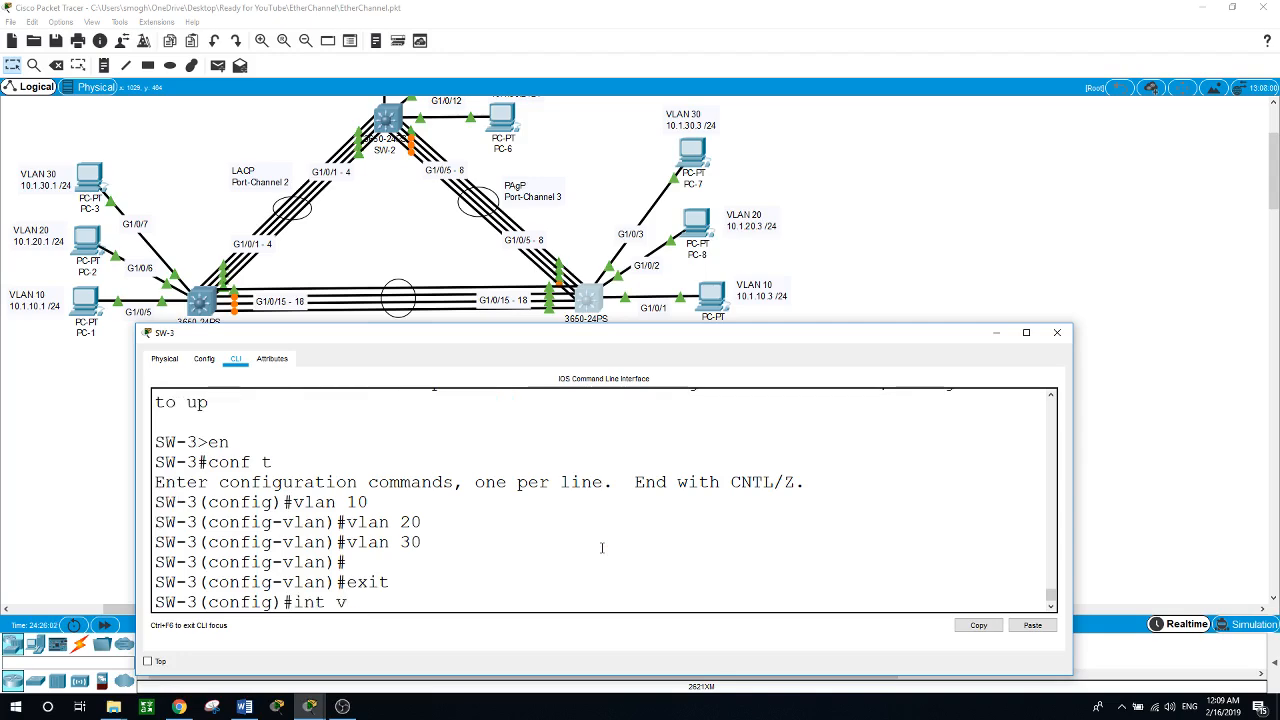
text(lan 10)
key(Return)
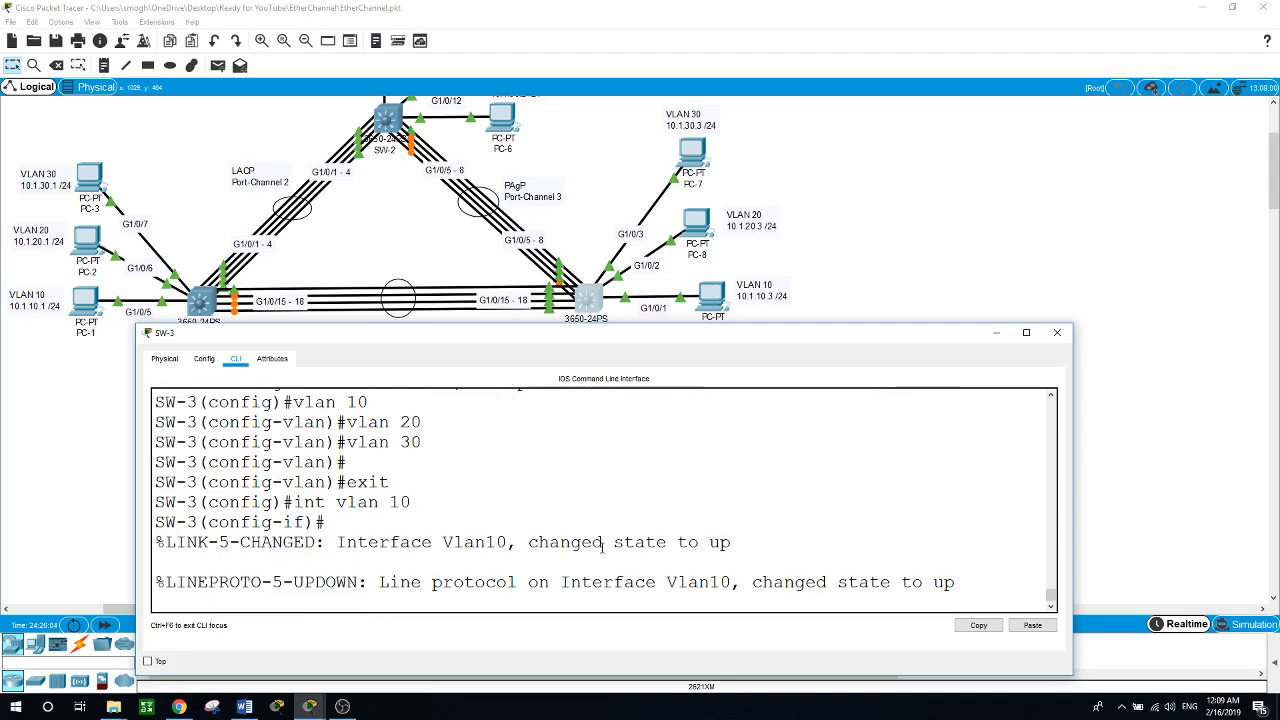
key(Return)
text(int vlan)
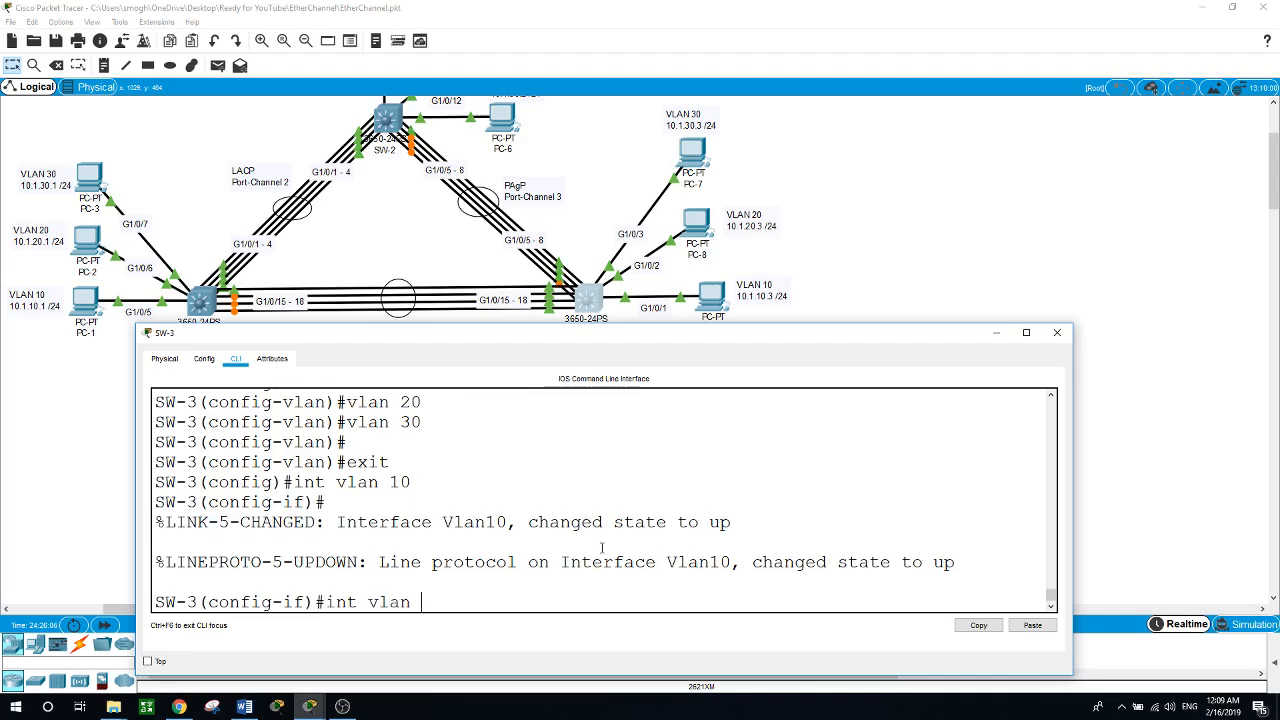
text( 20)
key(Return)
key(Return)
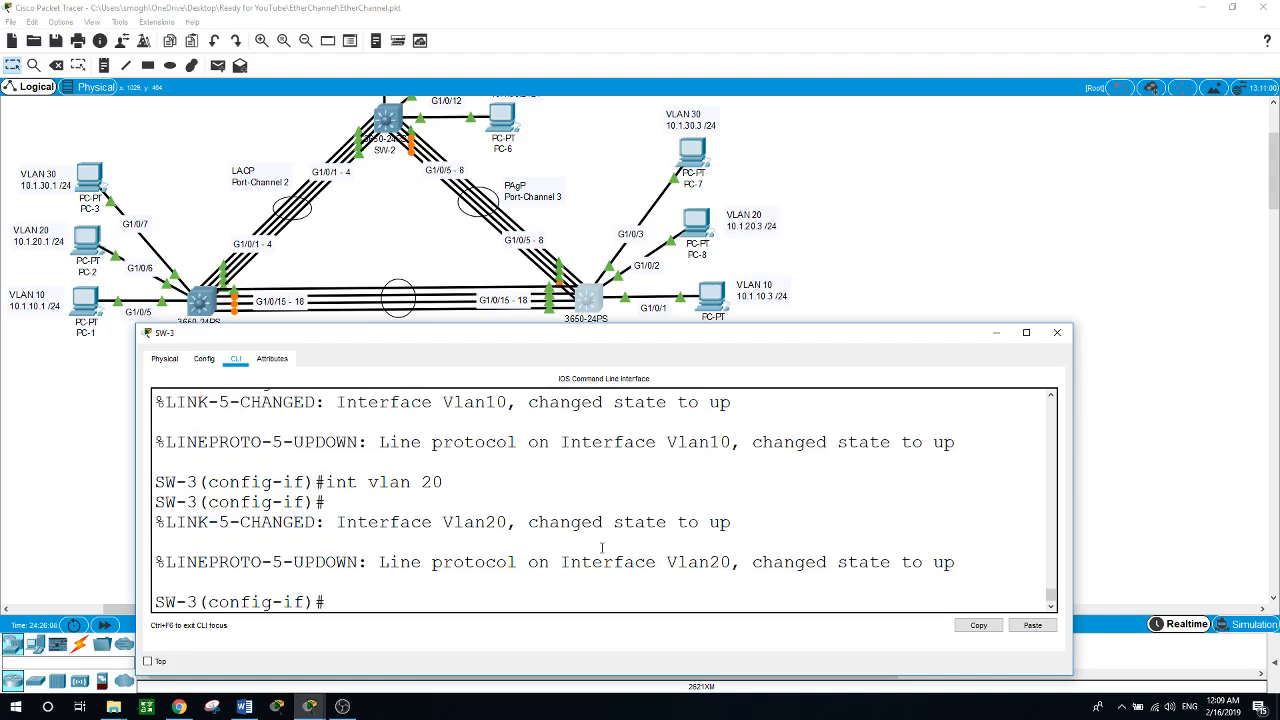
Create the VLAN 30 interface on SW-3 and return to global configuration mode.
text(int vlan 30)
key(Return)
key(Return)
text(exit)
key(Return)
key(Return)
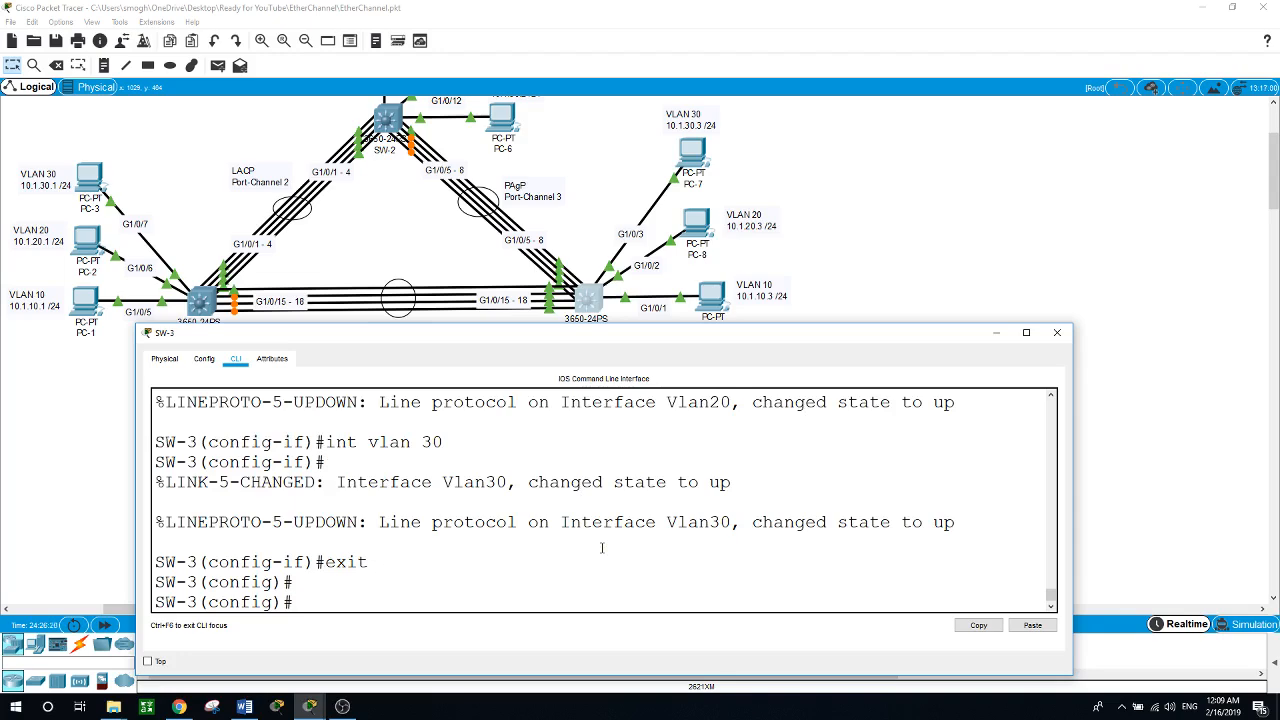
Set interface g1/0/1 on SW-3 to switchport access mode.
text(int g1/0/1)
key(Return)
text(swi)
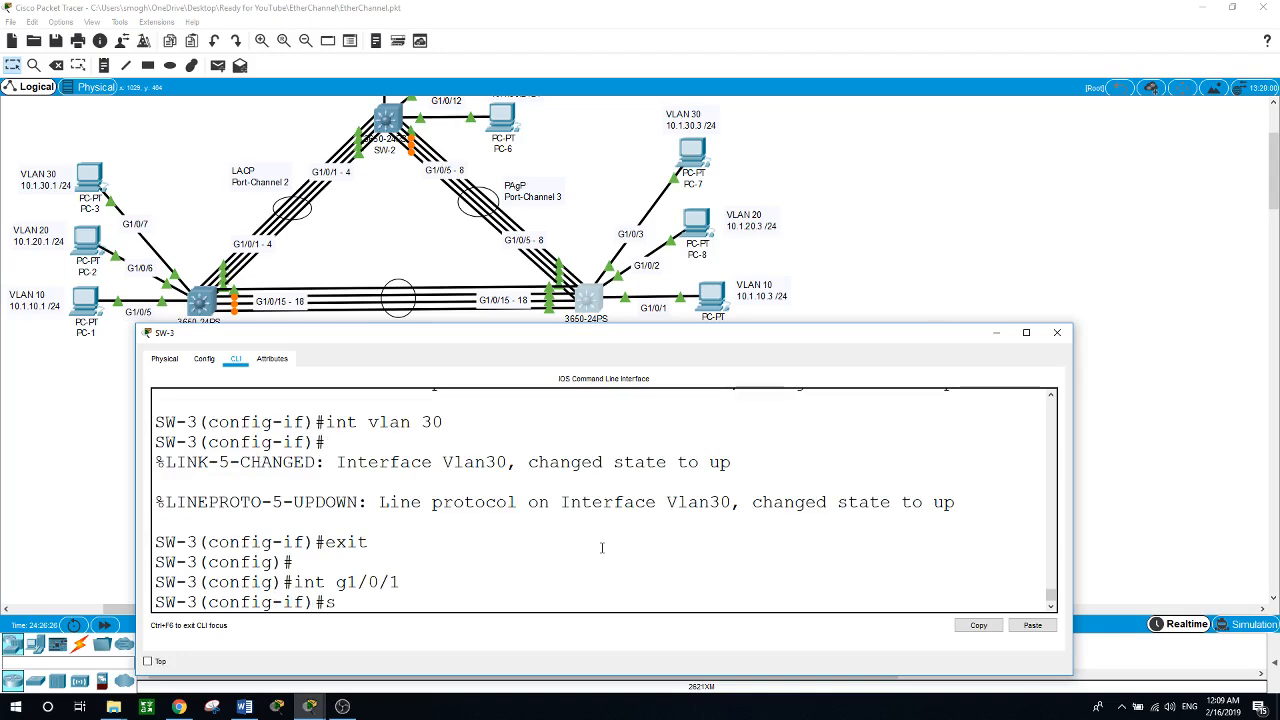
key(Tab)
text(mod)
key(Tab)
text(acc)
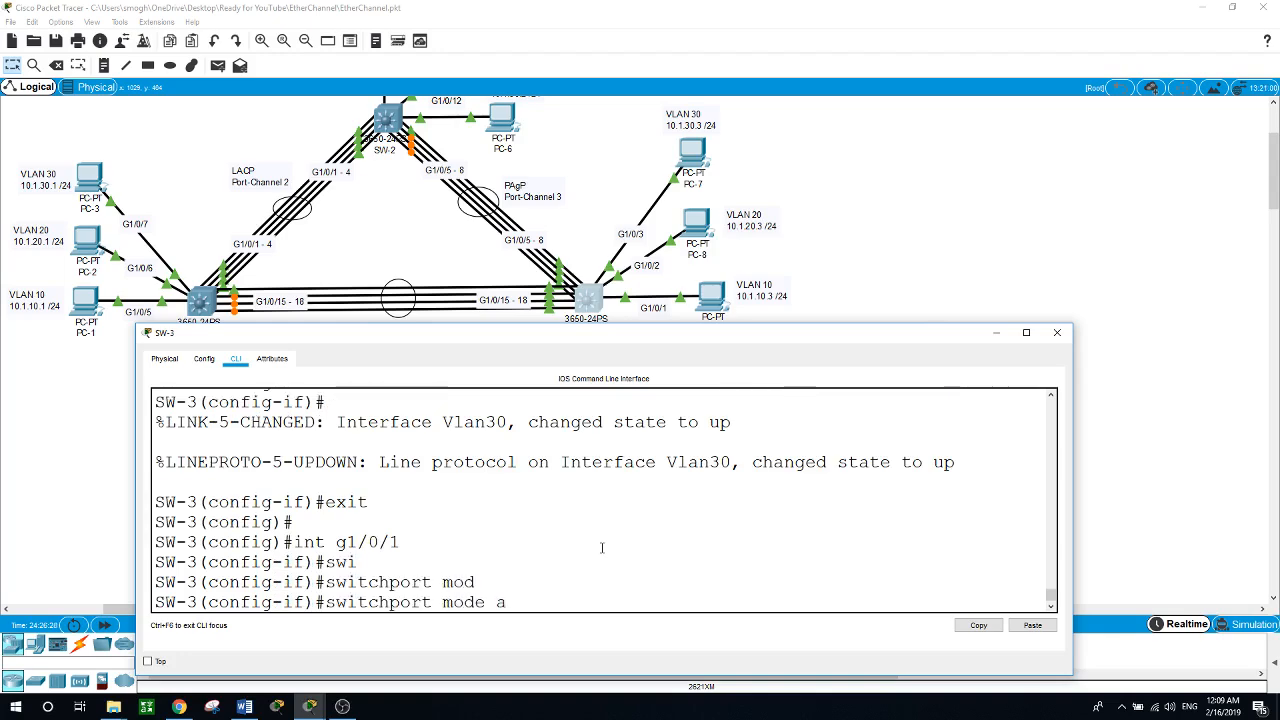
key(Tab)
key(Return)
Assign access VLAN 10 to interface g1/0/1 on SW-3.
text(swi)
key(Tab)
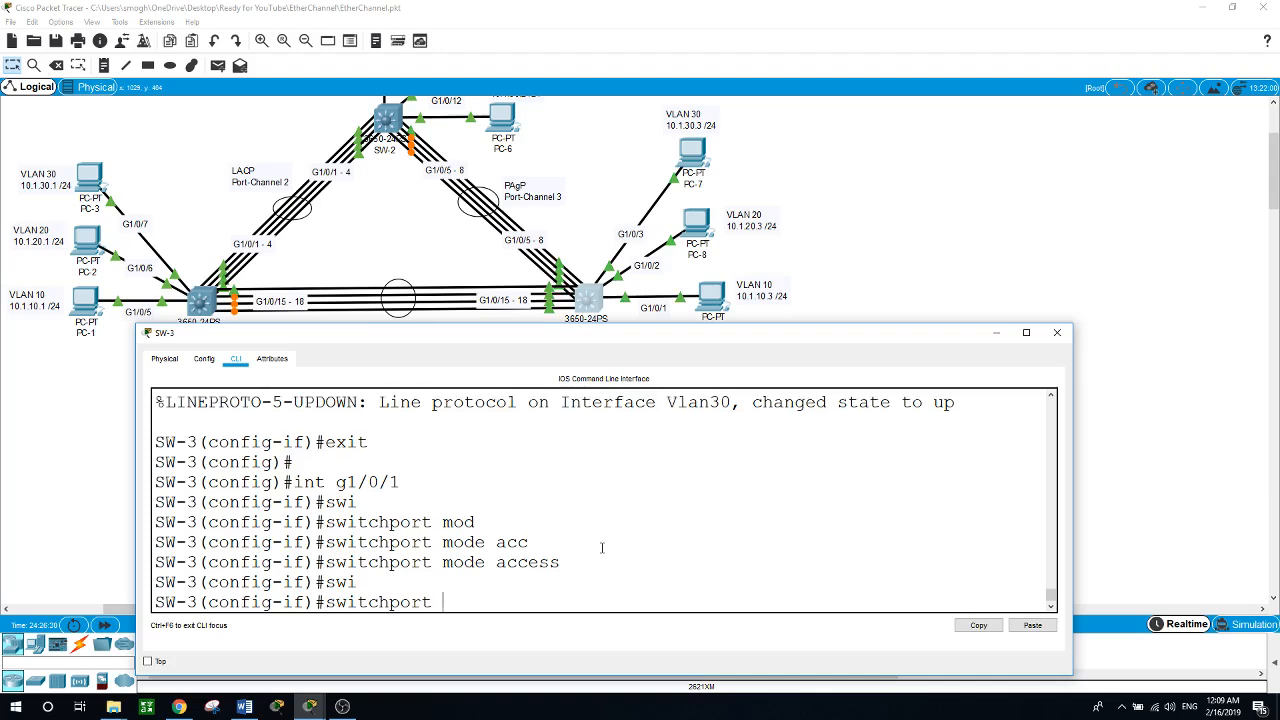
text(acc)
key(Tab)
text(vlan )
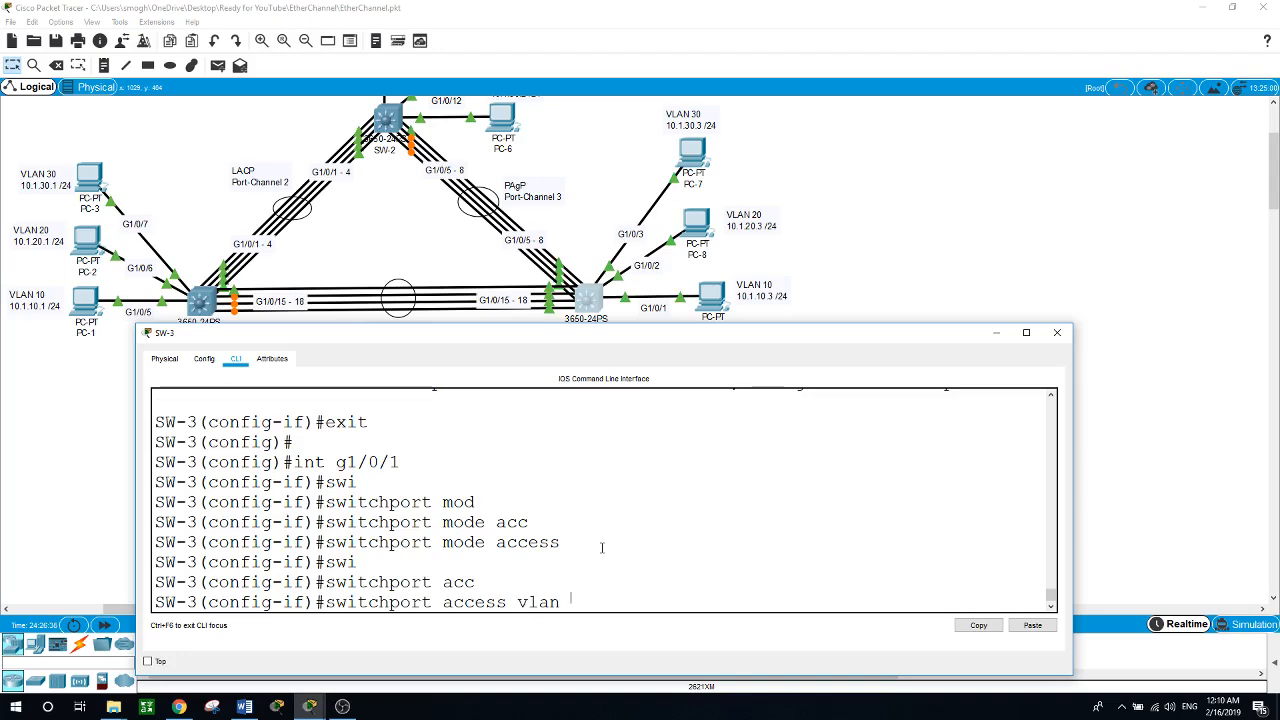
text(1)
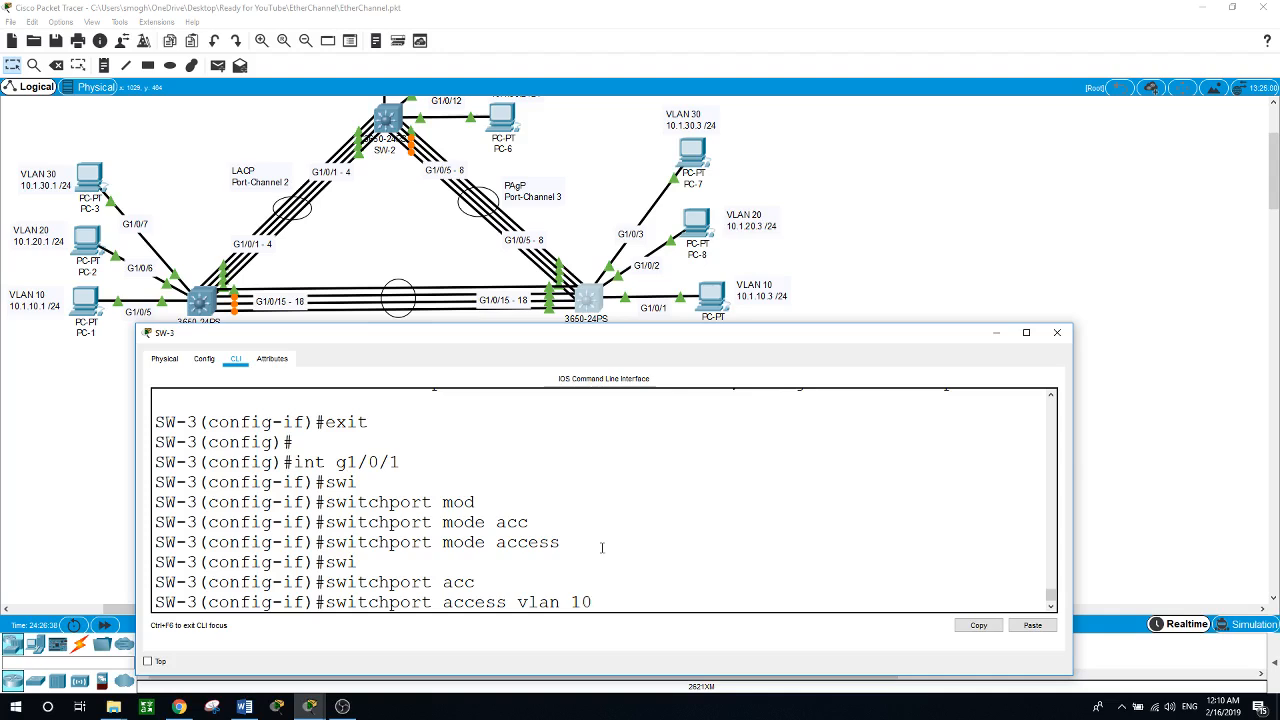
text(0)
key(Return)
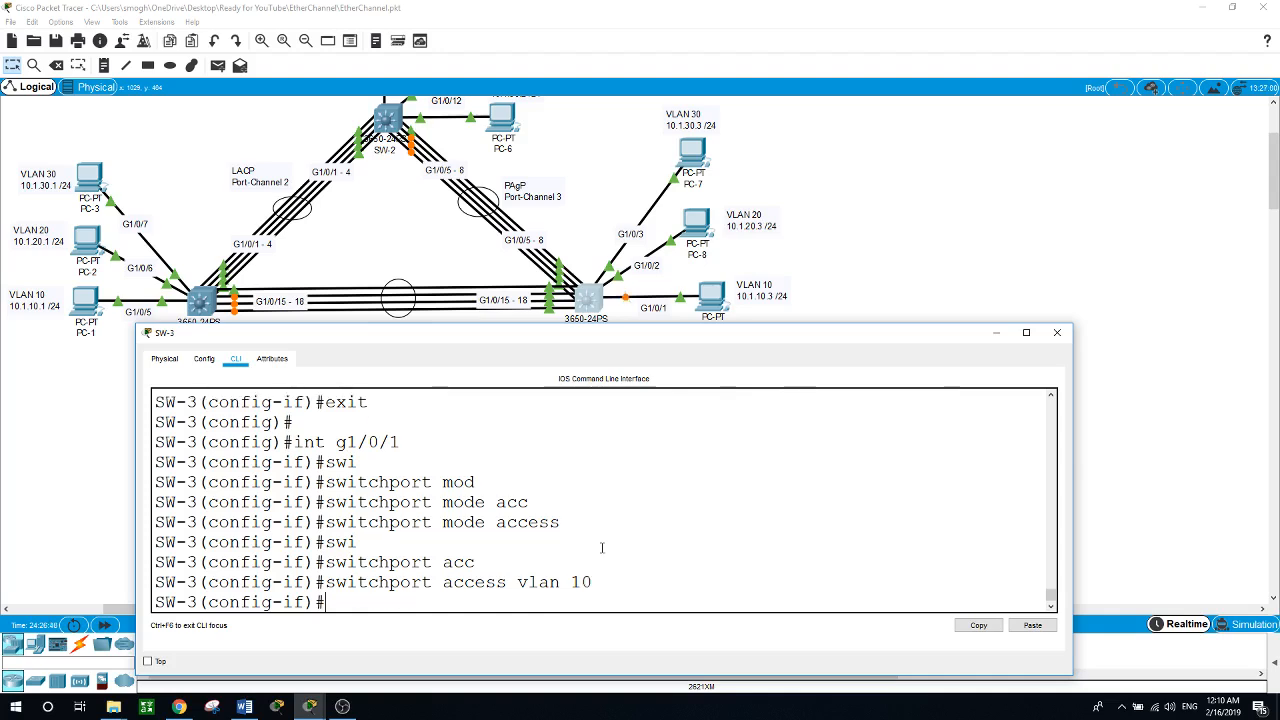
Set interface g1/0/2 on SW-3 to switchport access mode.
text(int g1/0/2)
key(Return)
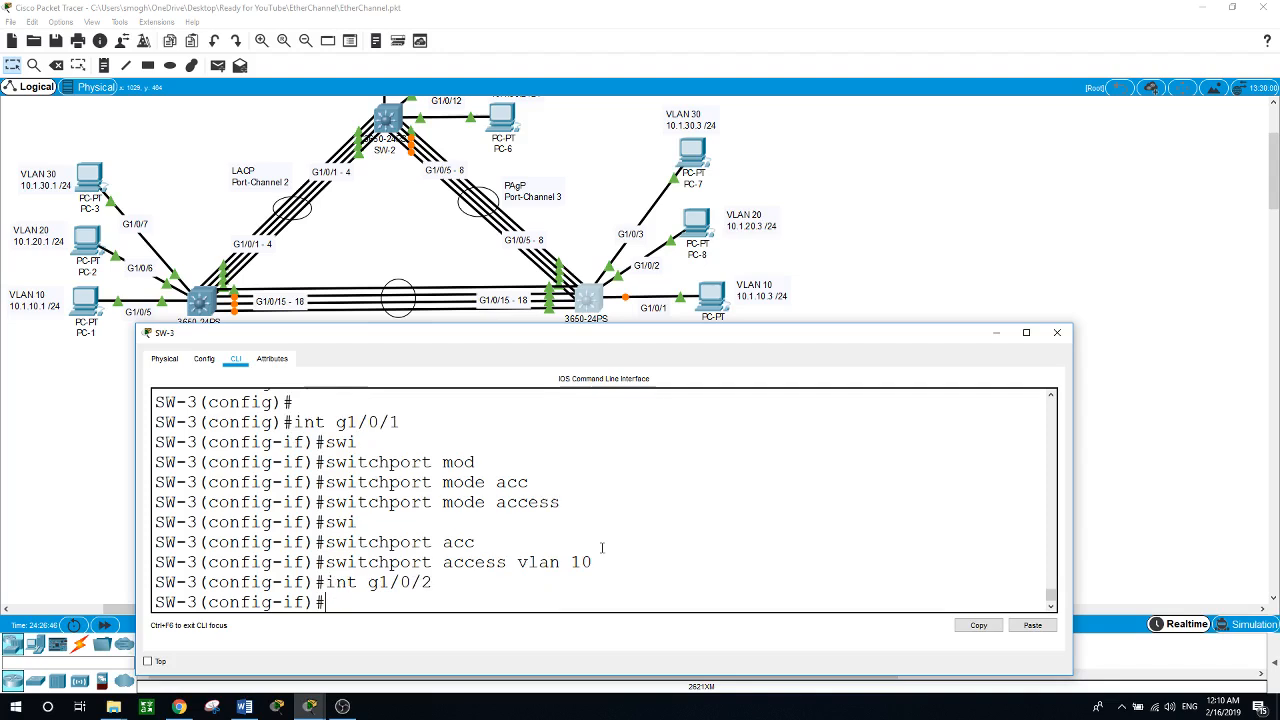
text(swi)
key(Tab)
text(mod)
key(Tab)
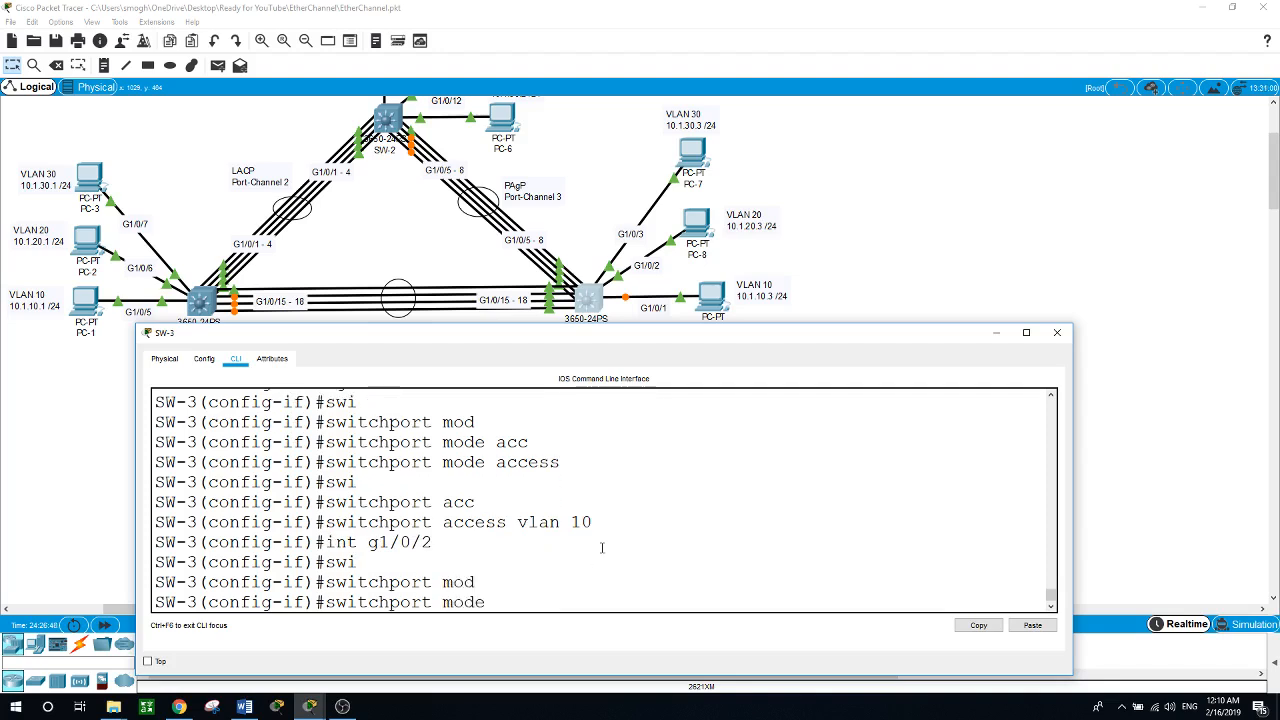
text(acc)
key(Tab)
key(Return)
Assign access VLAN 20 to interface g1/0/2 on SW-3.
text(s)
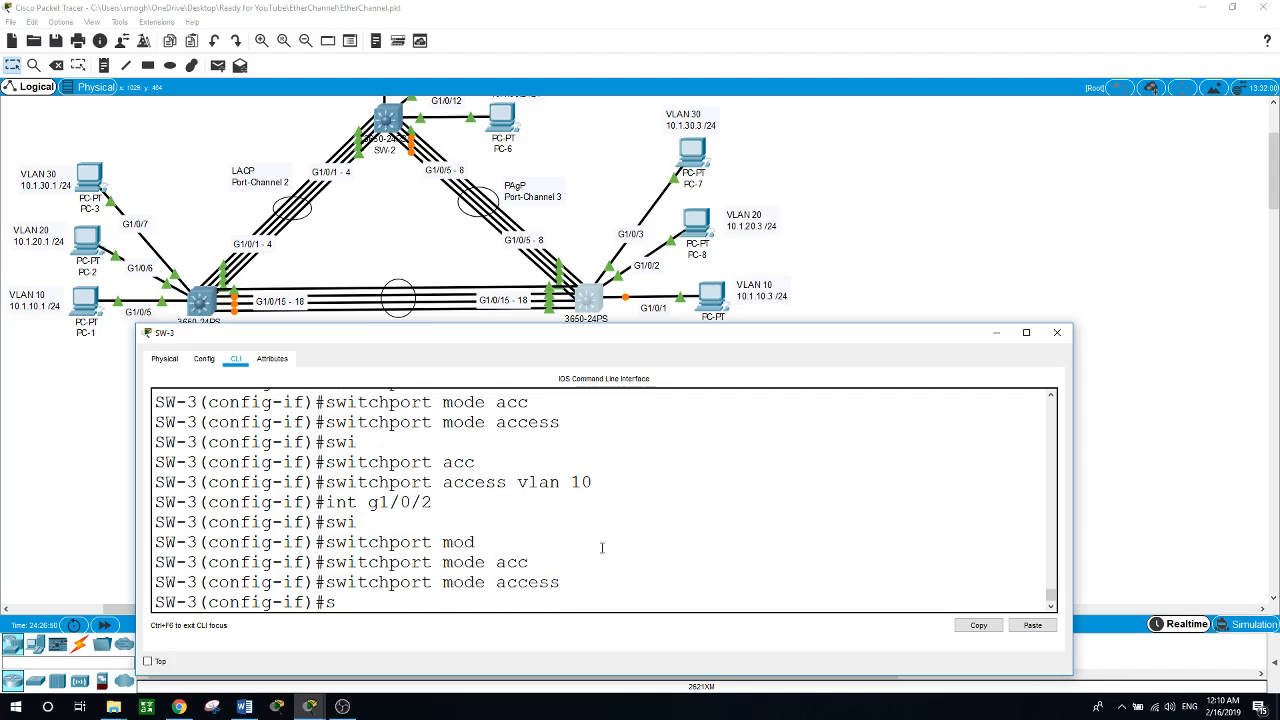
text(wi)
key(Tab)
text(acc)
key(Tab)
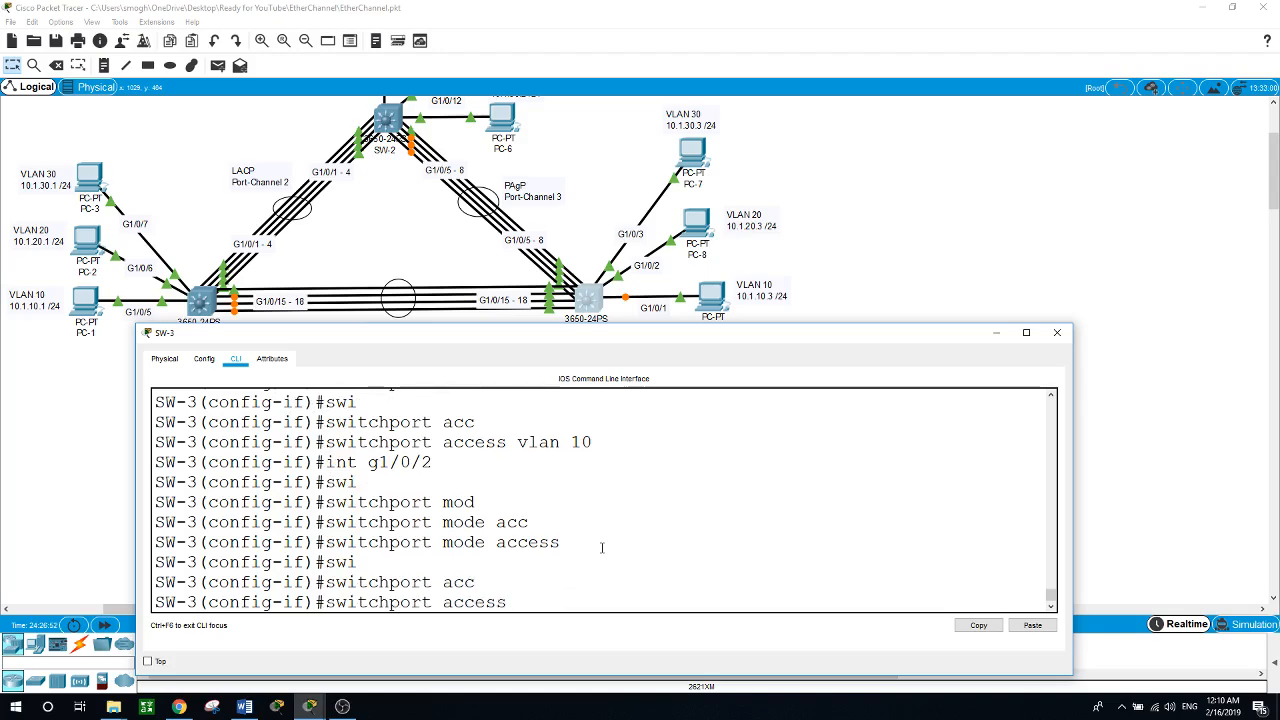
text(vlan 20)
key(Return)
Set interface g1/0/3 on SW-3 to switchport access mode.
text(int)
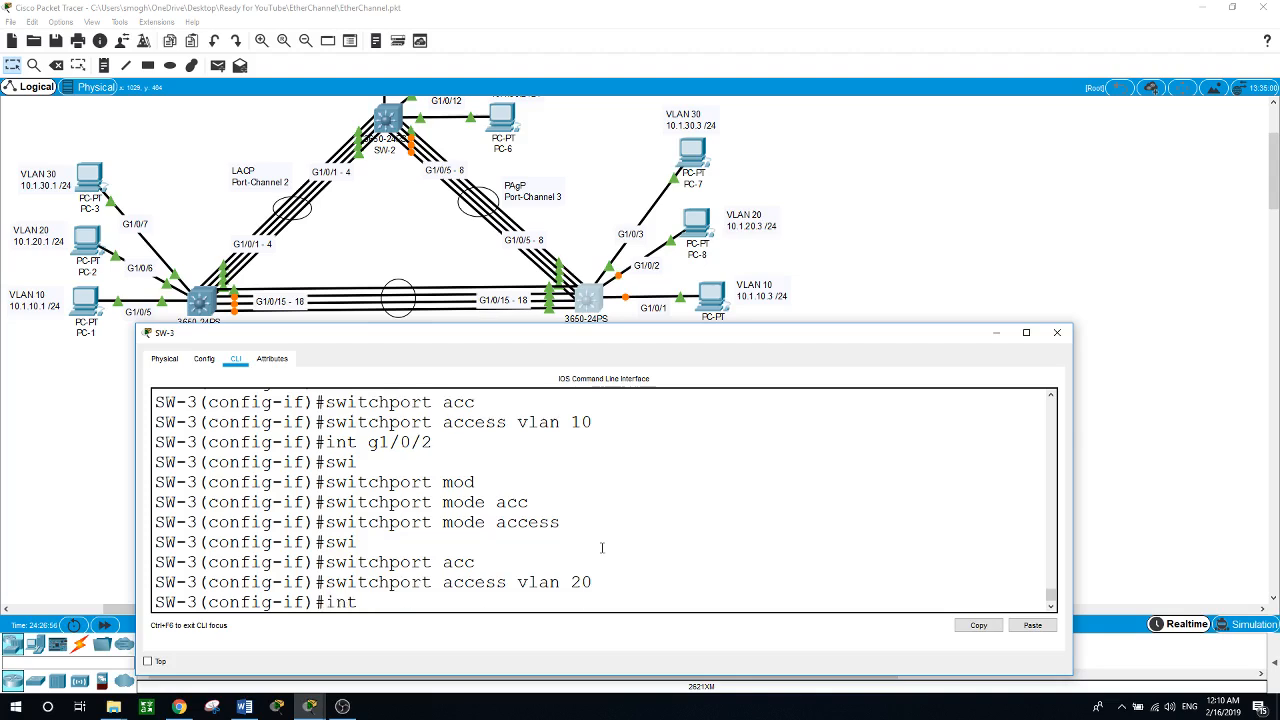
text( g1/0/3)
key(Return)
text(swi)
key(Tab)
text(mod)
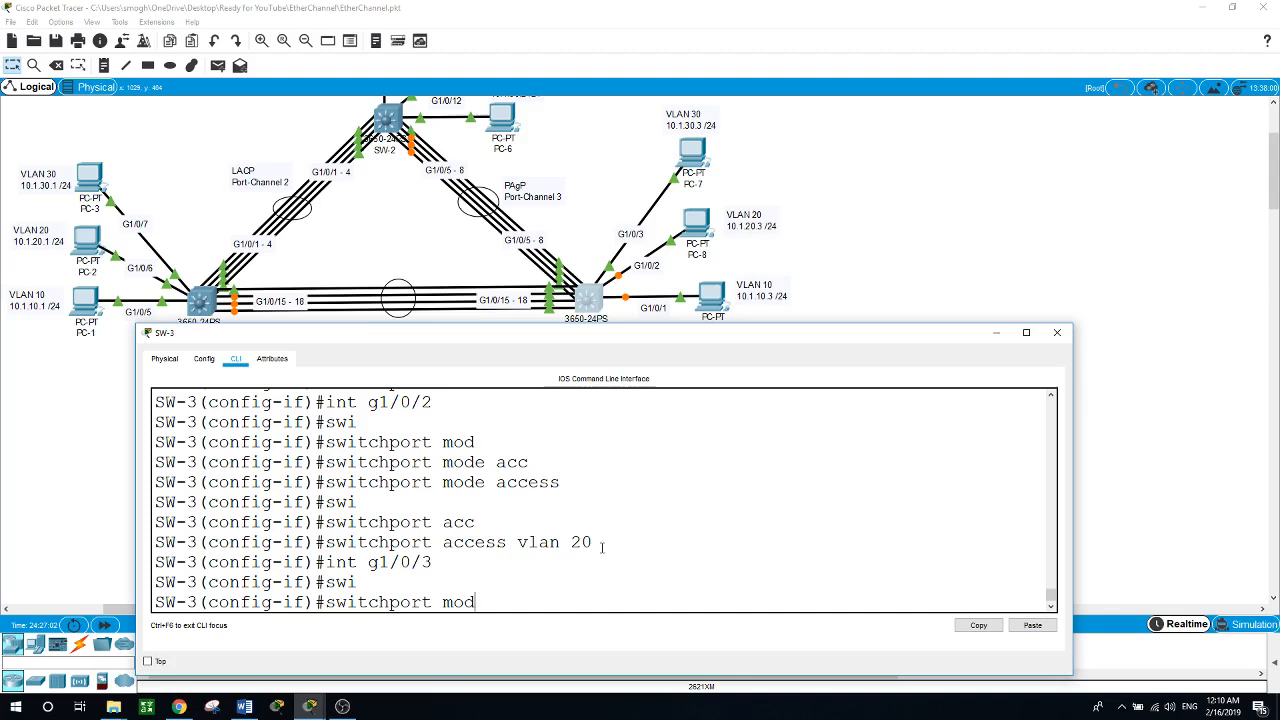
key(Tab)
text(acc)
key(Tab)
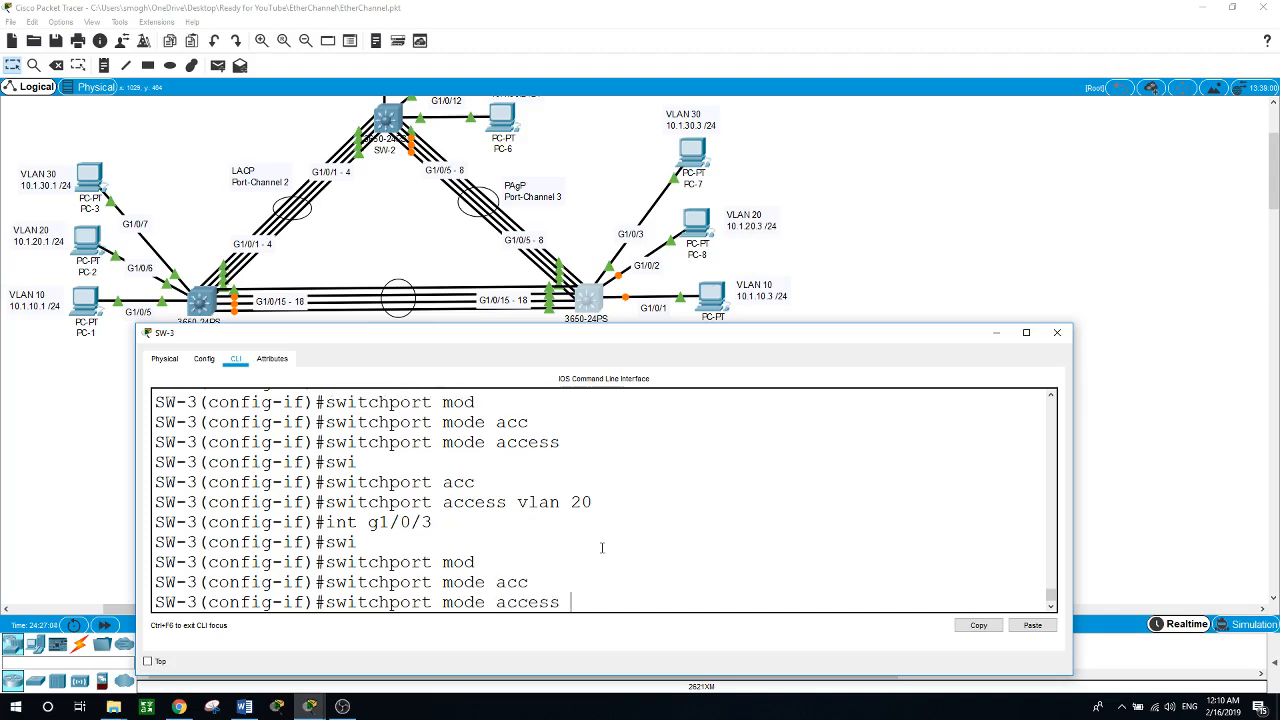
key(Return)
Assign access VLAN 30 to interface g1/0/3 on SW-3 and return to global configuration mode.
text(swi)
key(Tab)
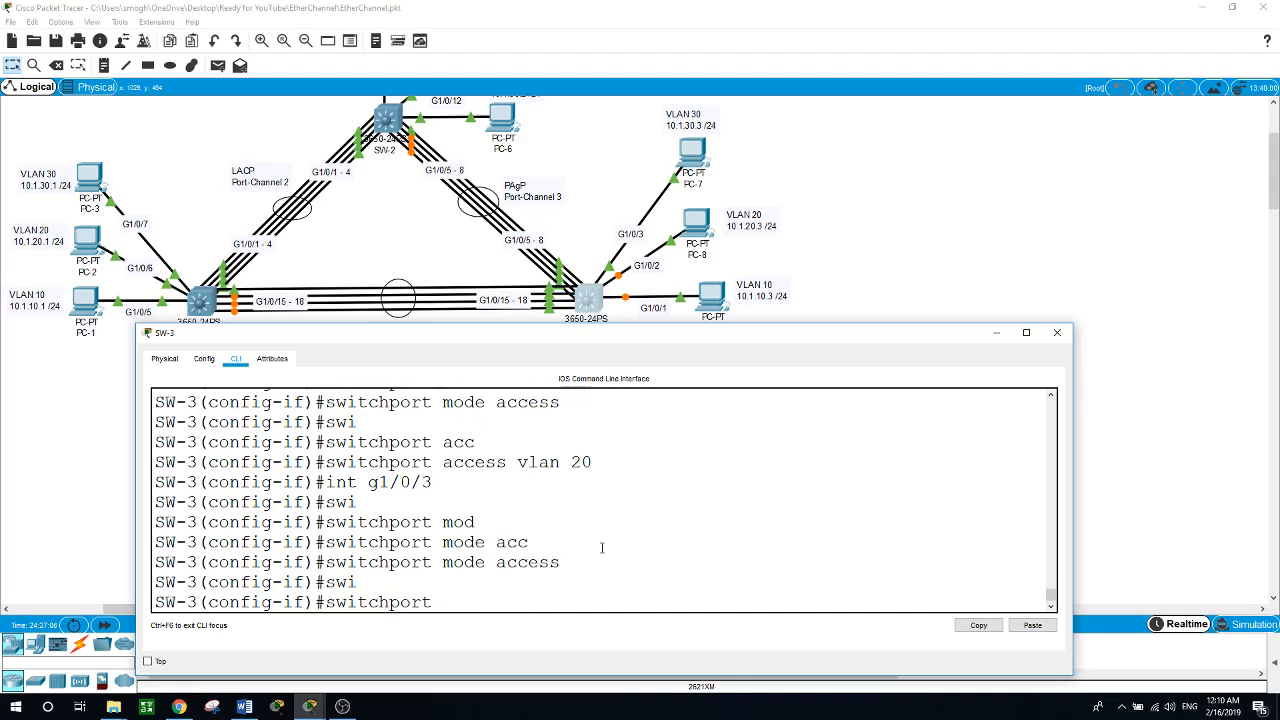
text(acc)
key(Tab)
text(vlan)
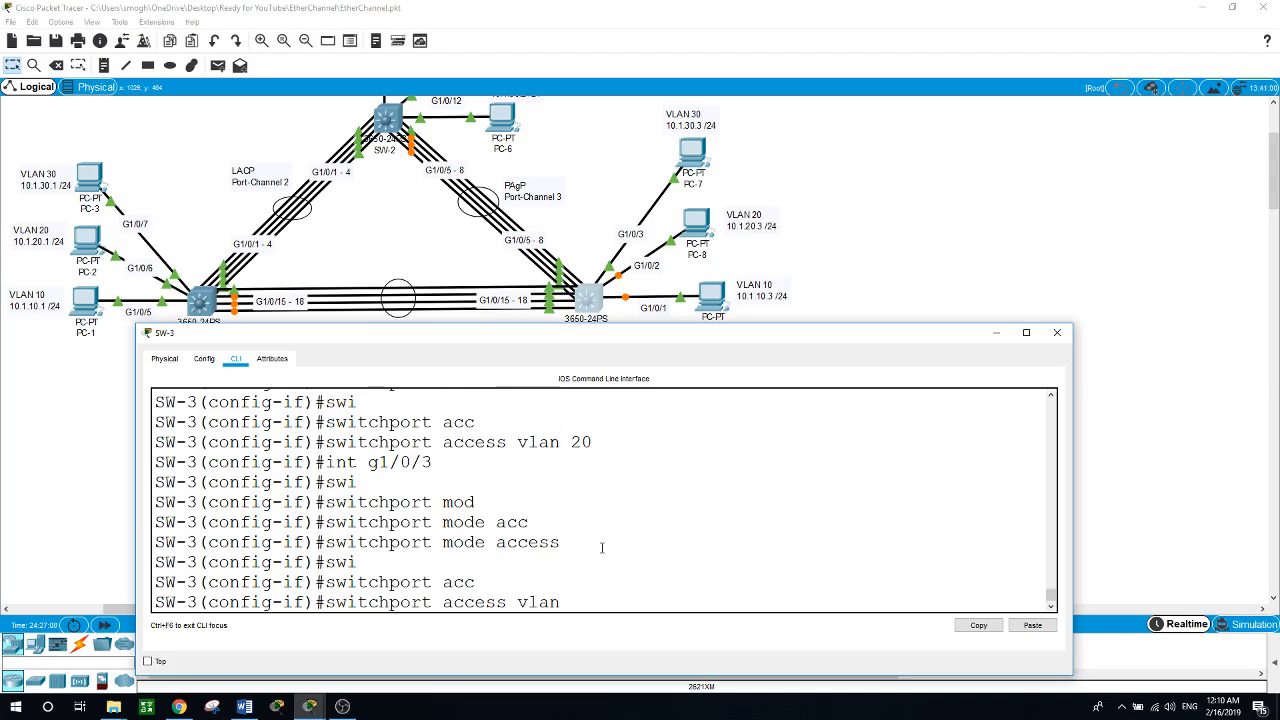
text( 39)
key(BackSpace)
text(0)
key(Return)
key(Return)
text(exit)
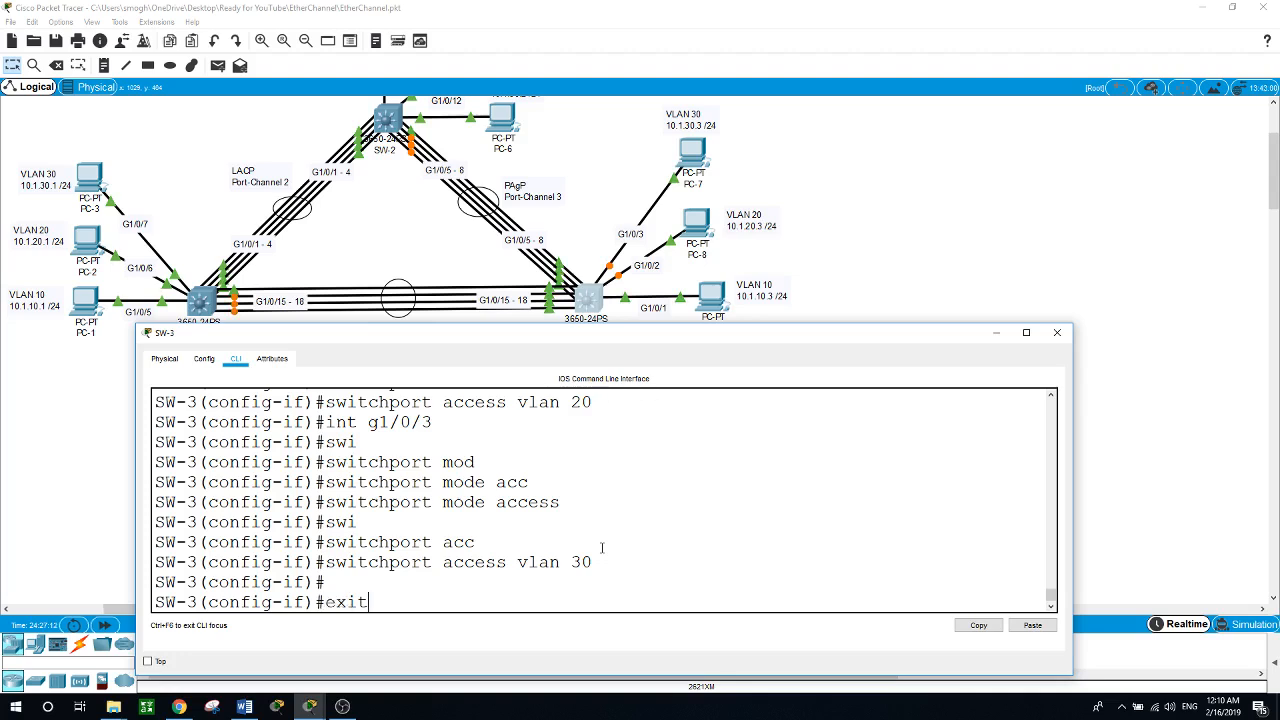
key(Return)
key(Return)
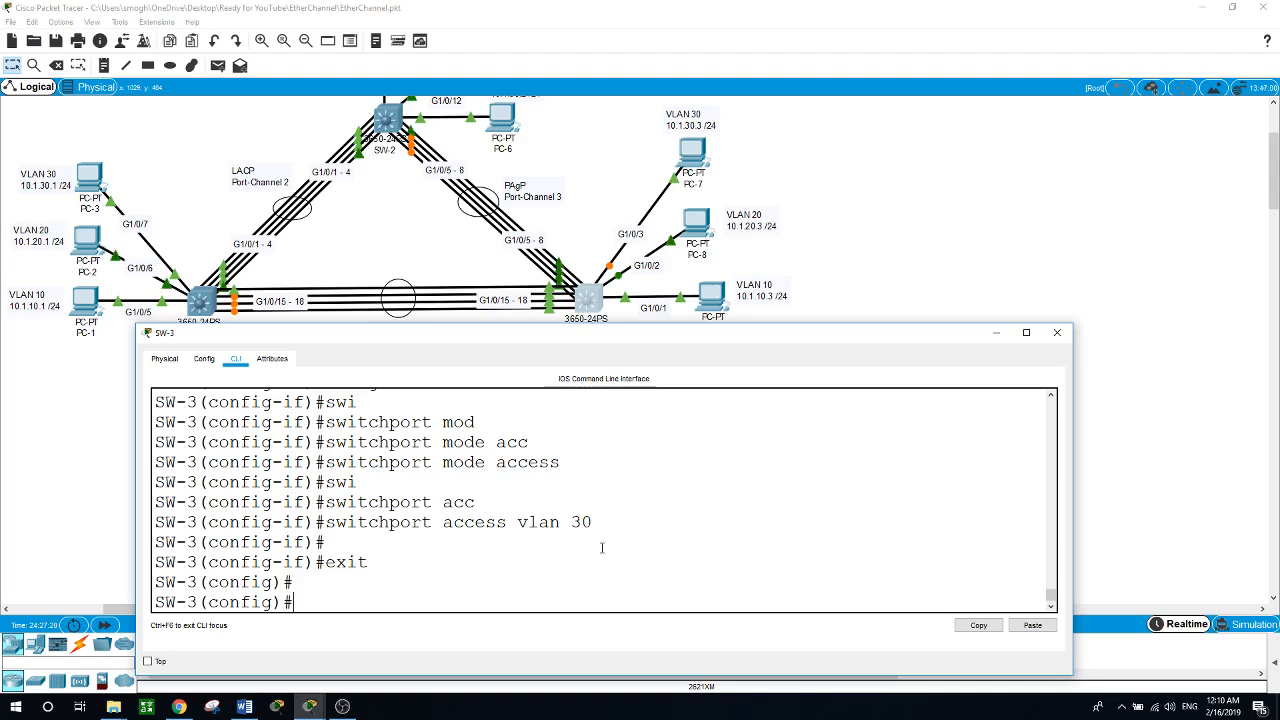
Shut down the interface range g1/0/5 - 8 on SW-3.
text(int range)
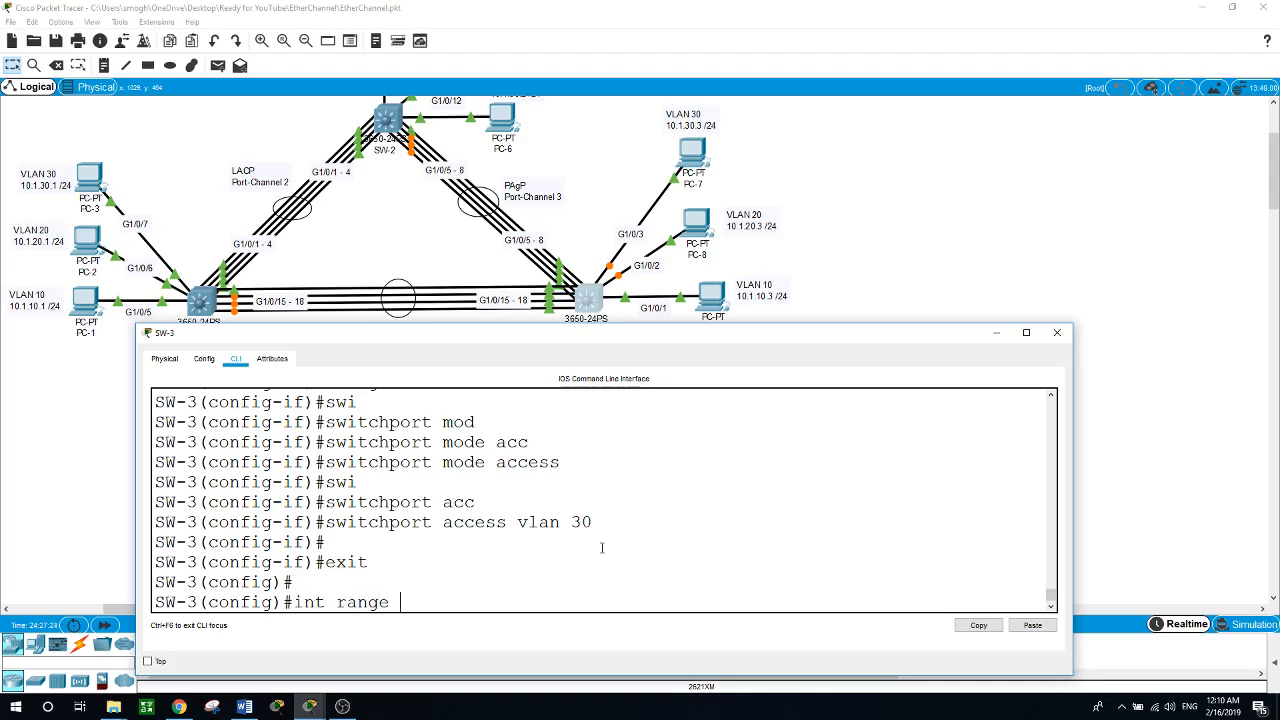
text( g1/0/5 - 8)
key(Return)
text(sh)
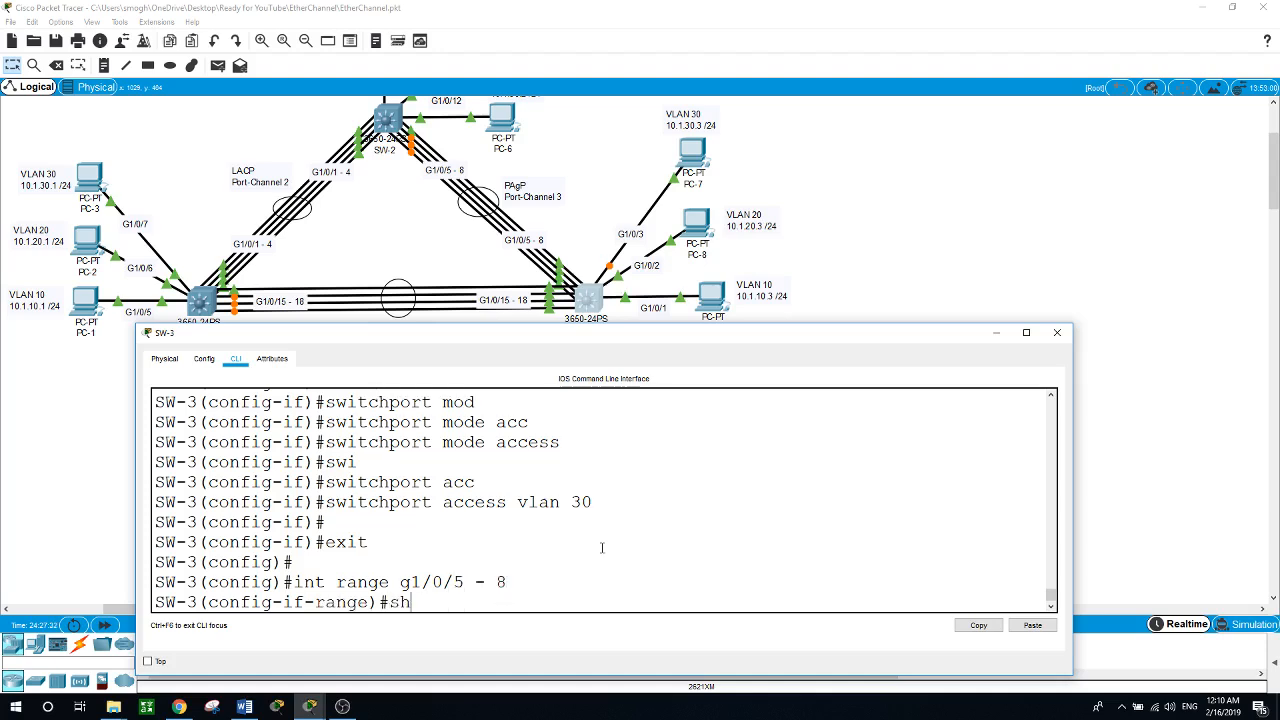
text(ut)
key(Return)
Add the interface range g1/0/5 - 8 to channel-group 3 in PAgP desirable mode, consulting the command help for the available modes.
text(c)
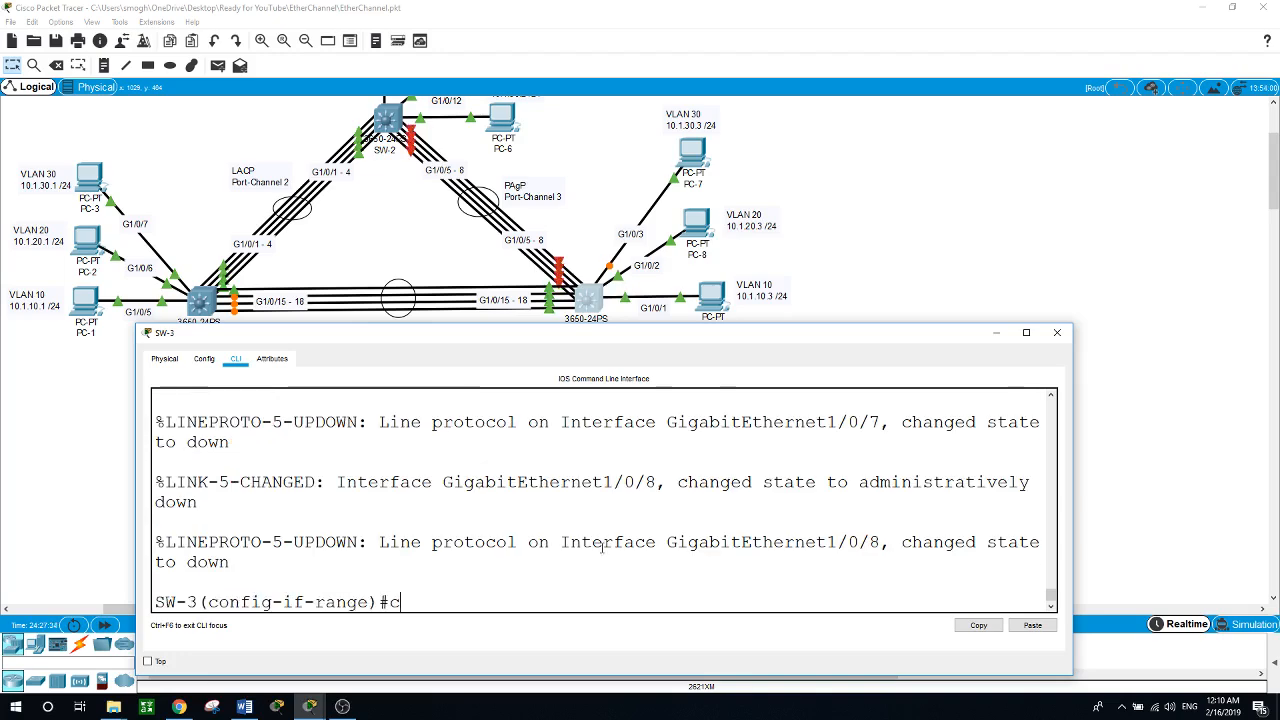
text(hanel)
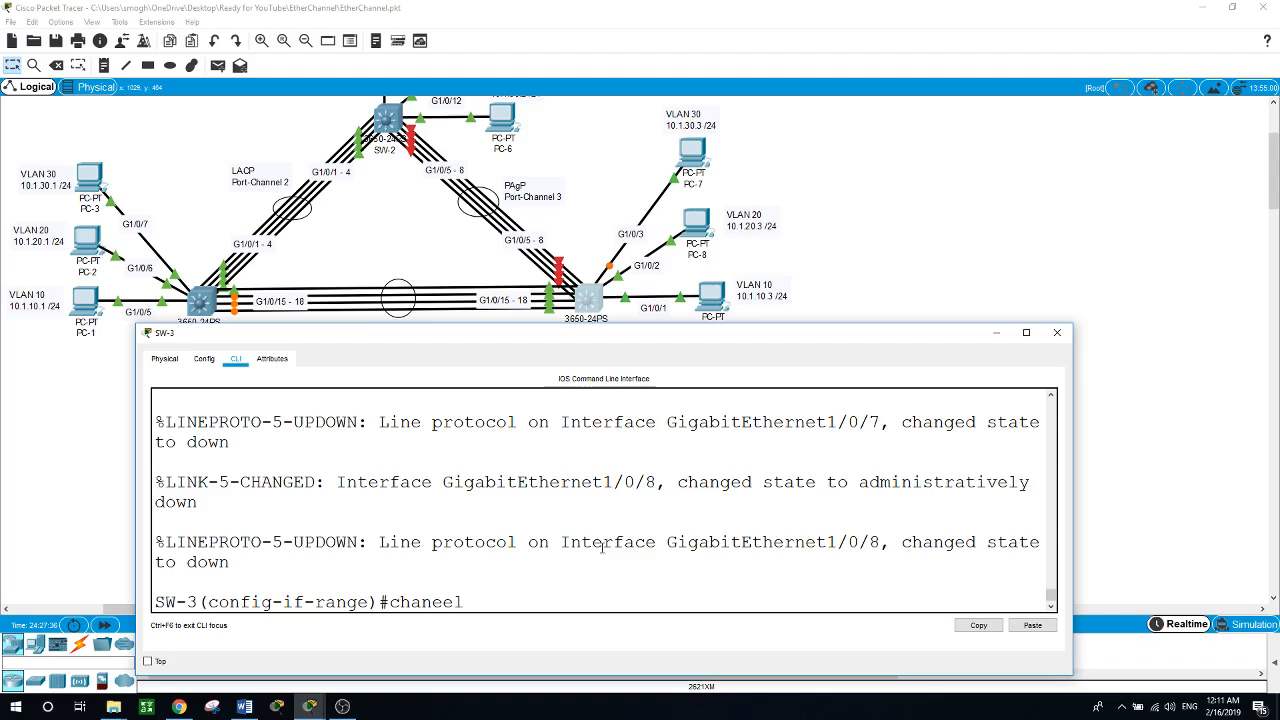
key(BackSpace)
key(BackSpace)
text(nel-gr)
key(Tab)
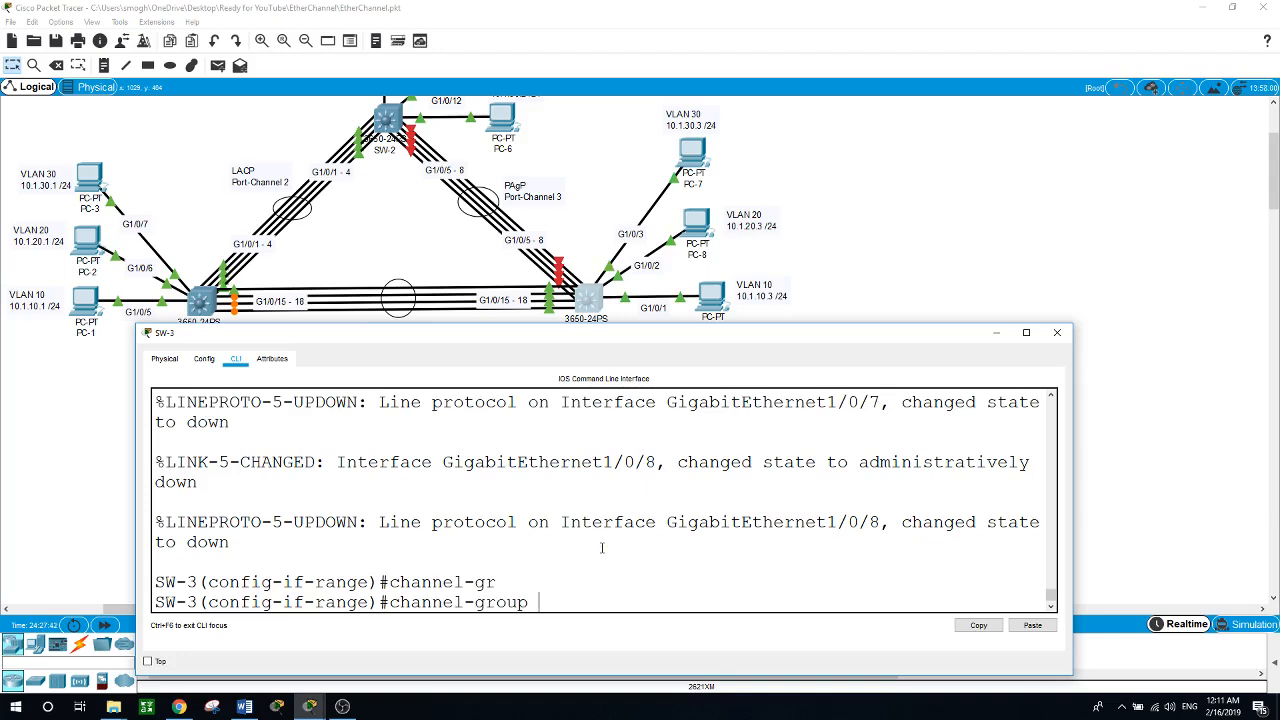
text(3)
text( ?mod)
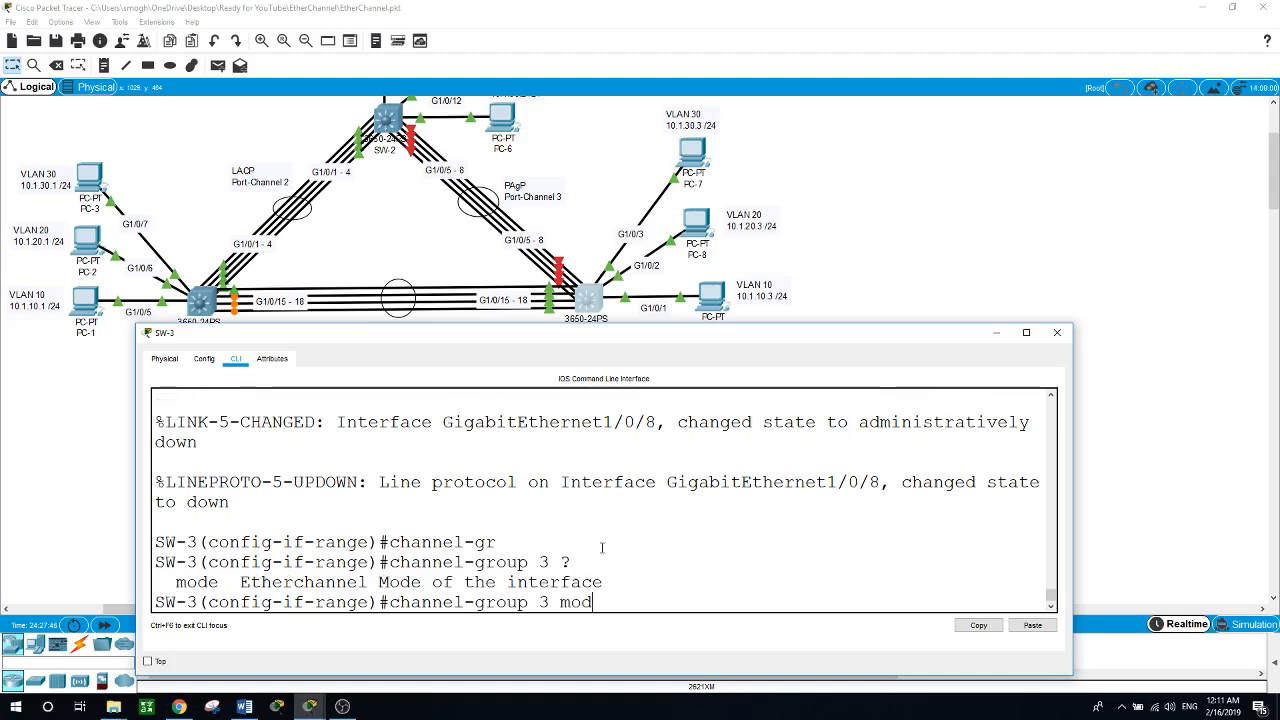
text(e ?)
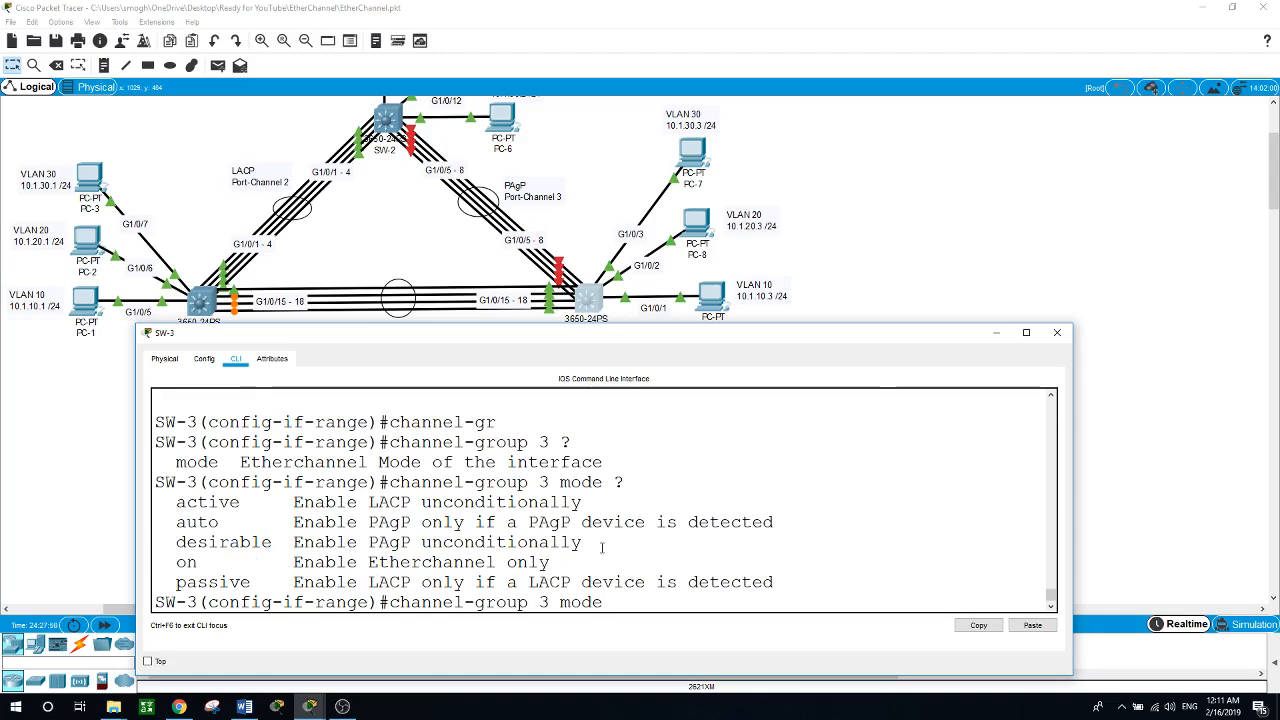
text(des)
key(Tab)
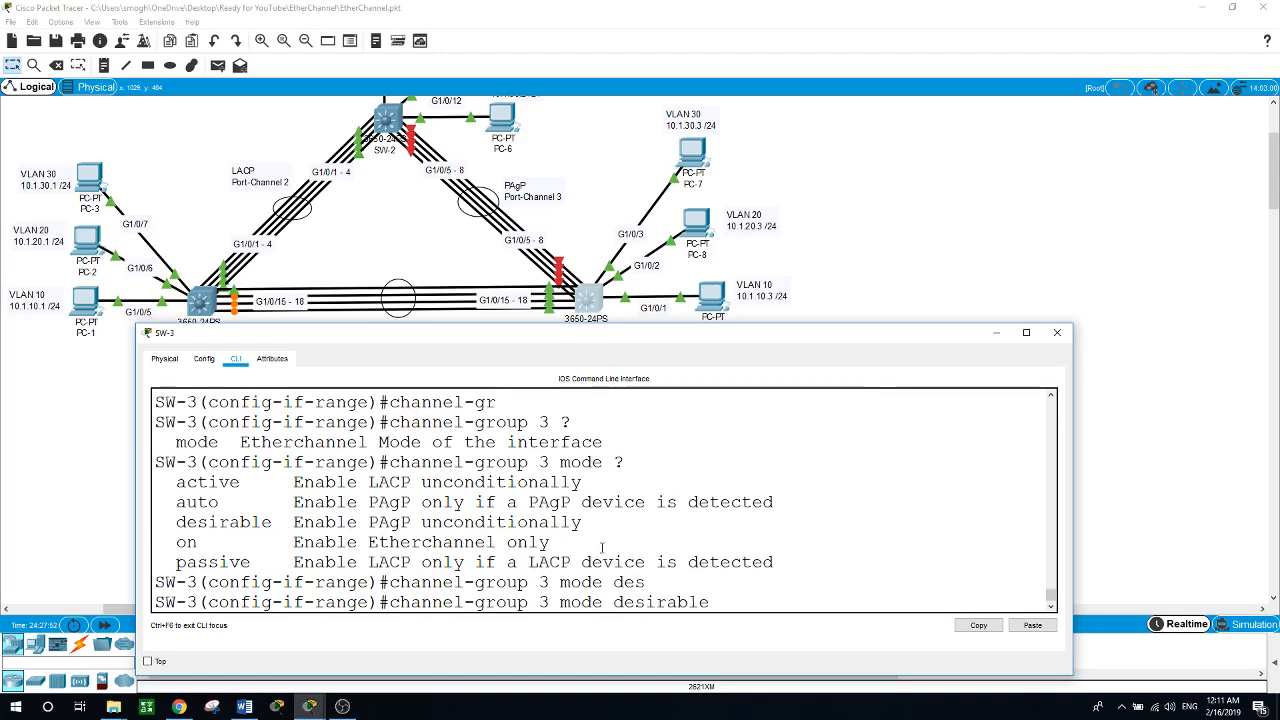
key(Return)
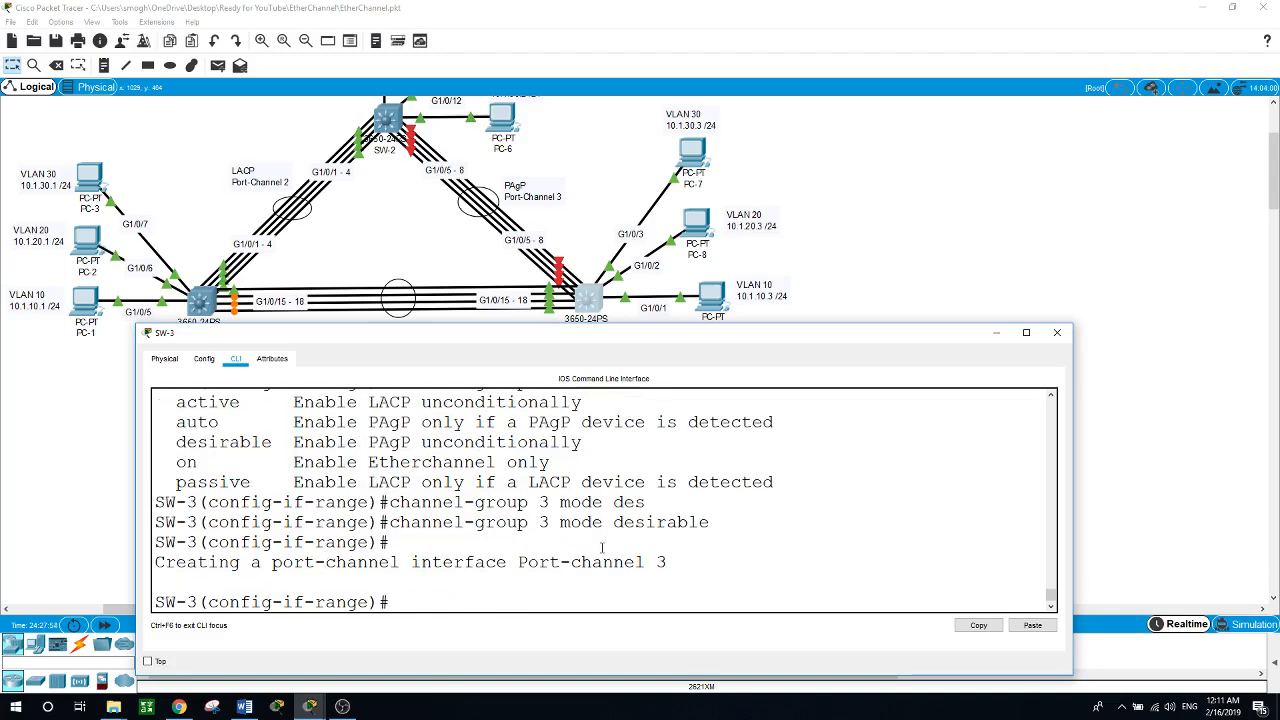
Bring the interface range g1/0/5 - 8 on SW-3 back up with no shut.
text(no shut)
key(Return)
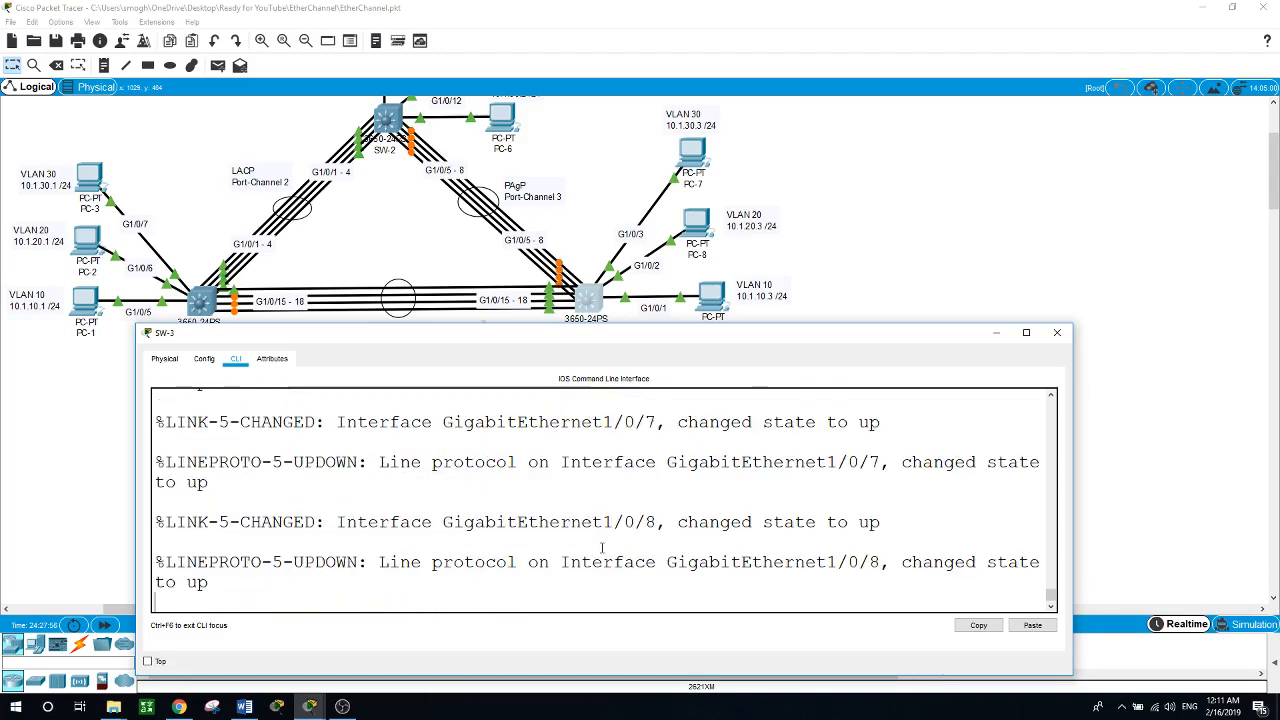
key(Return)
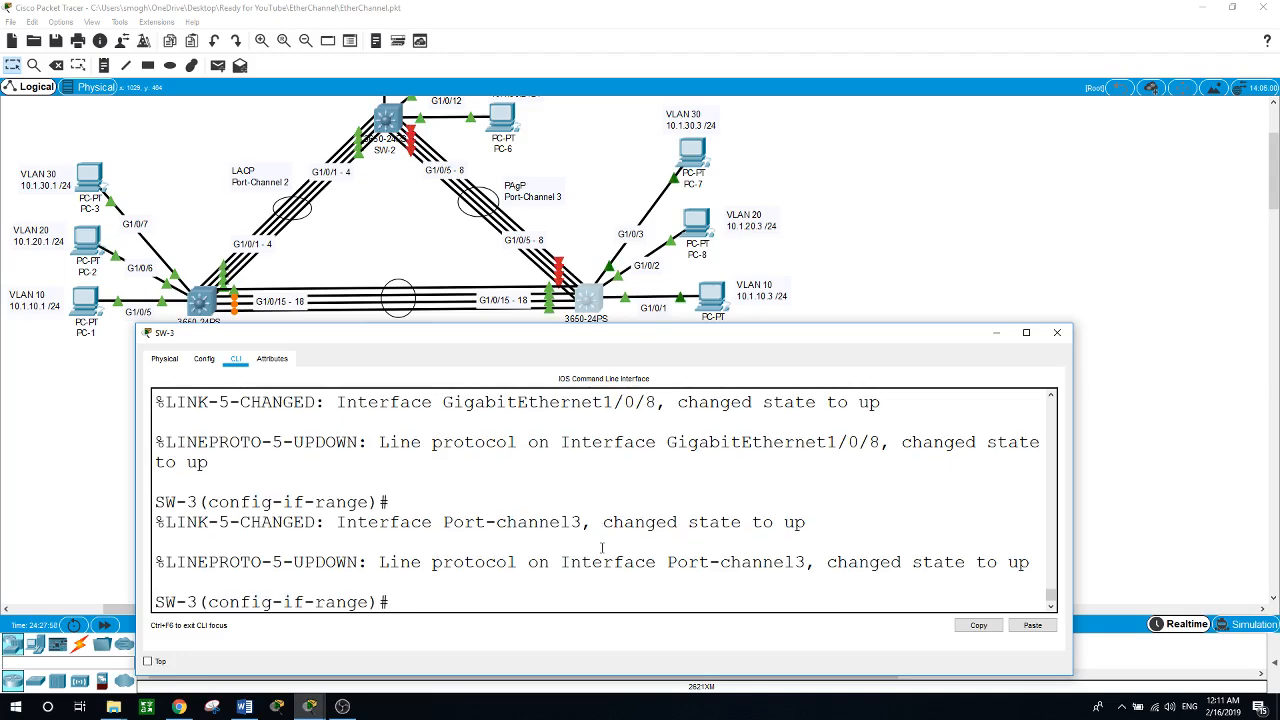
Set the trunk encapsulation to dot1q on SW-3's interface range g1/0/5 - 8.
text(swith)
key(Tab)
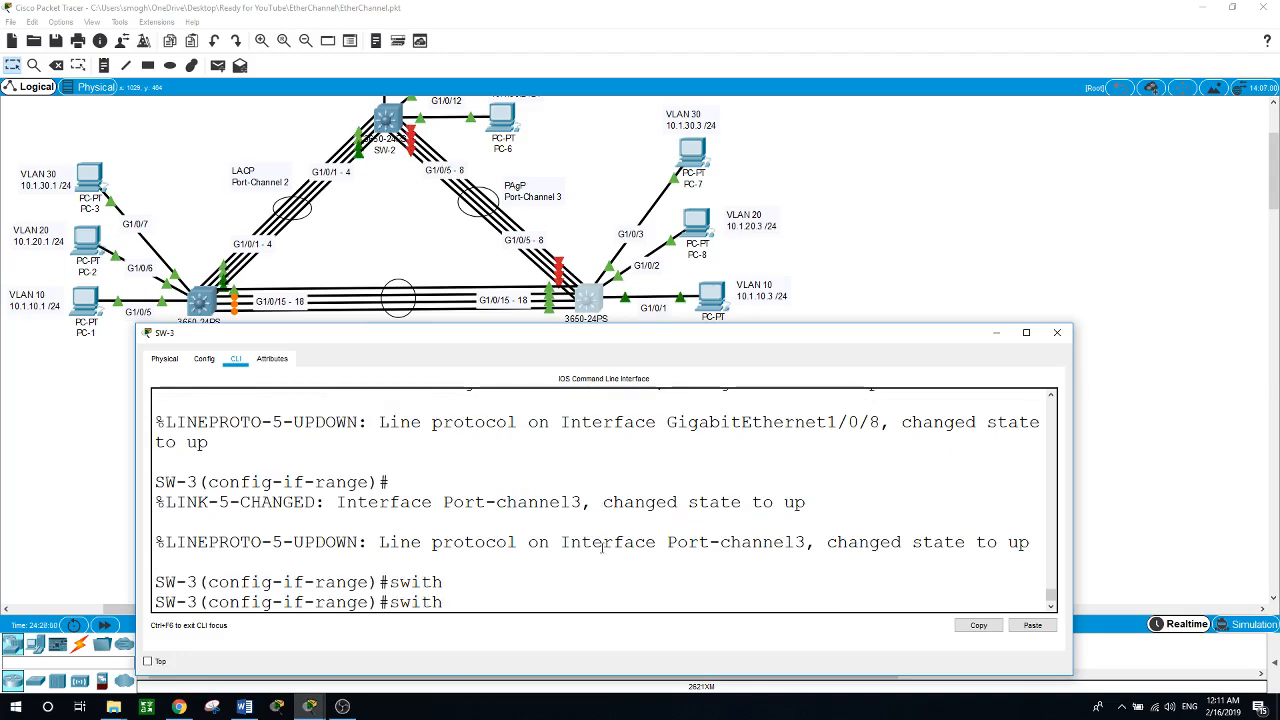
key(BackSpace)
key(Tab)
text(trun)
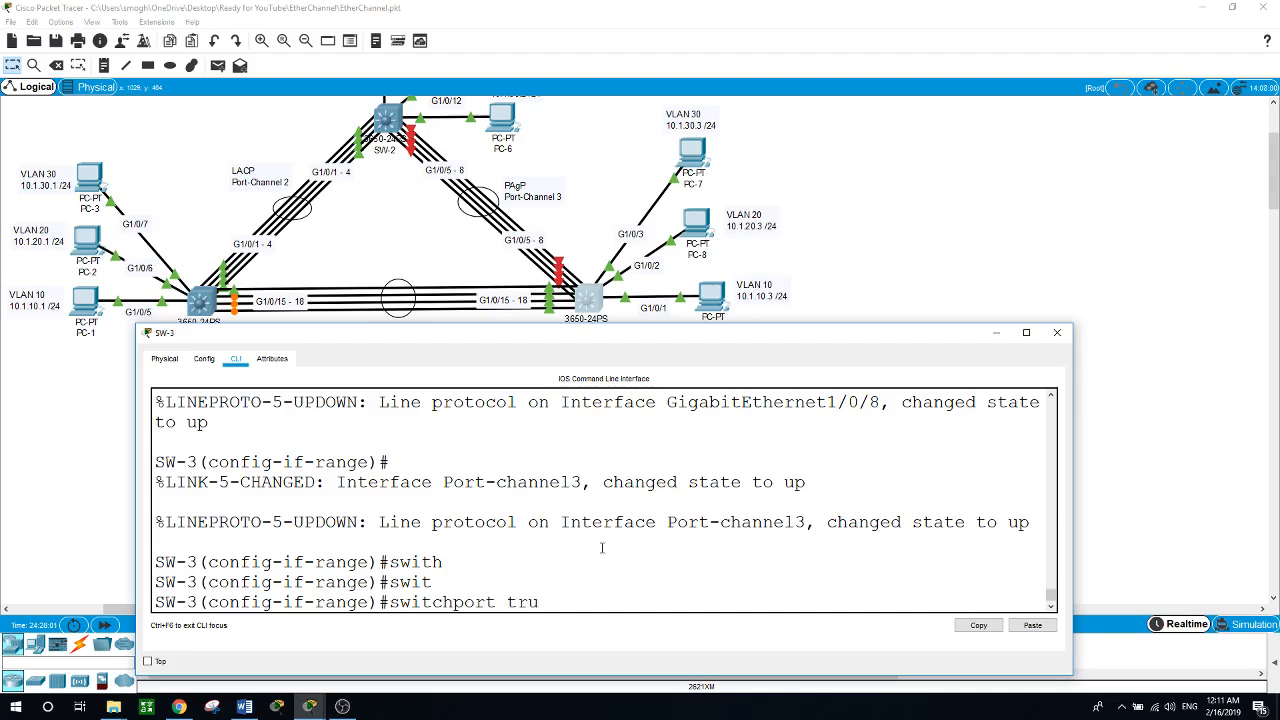
key(Tab)
text(enc)
key(Tab)
text(d)
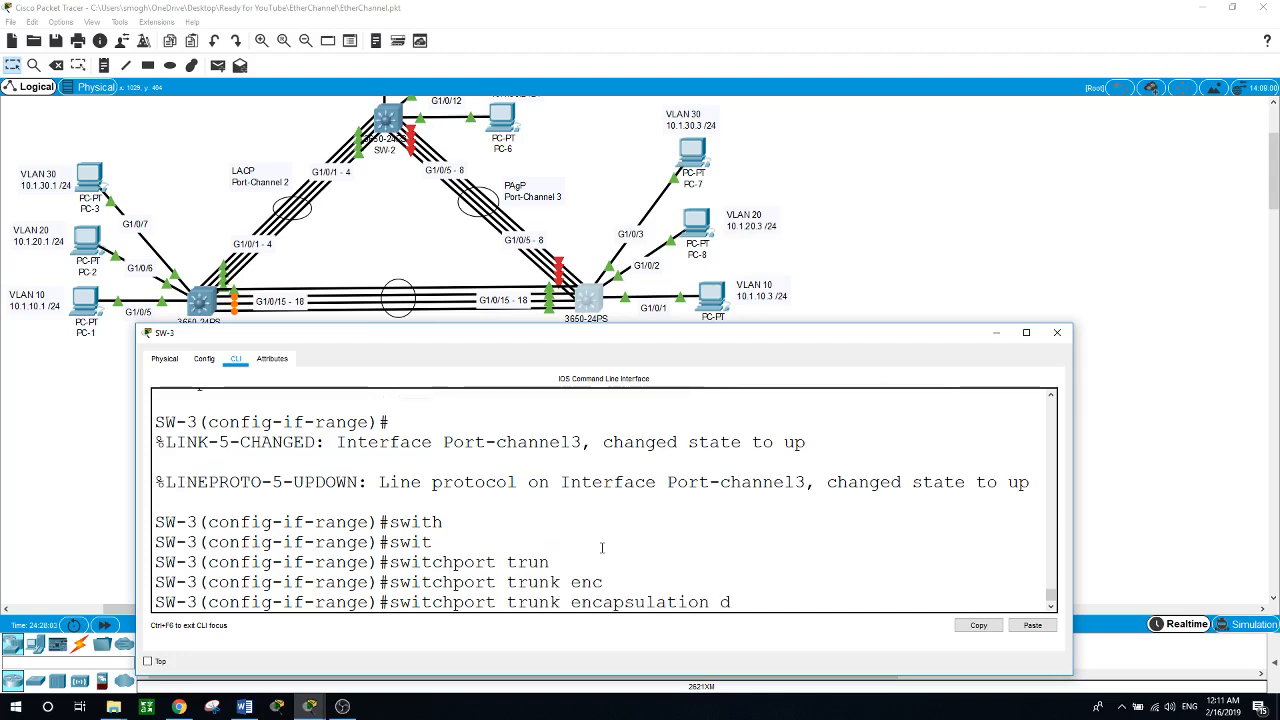
text(o)
key(Tab)
key(Return)
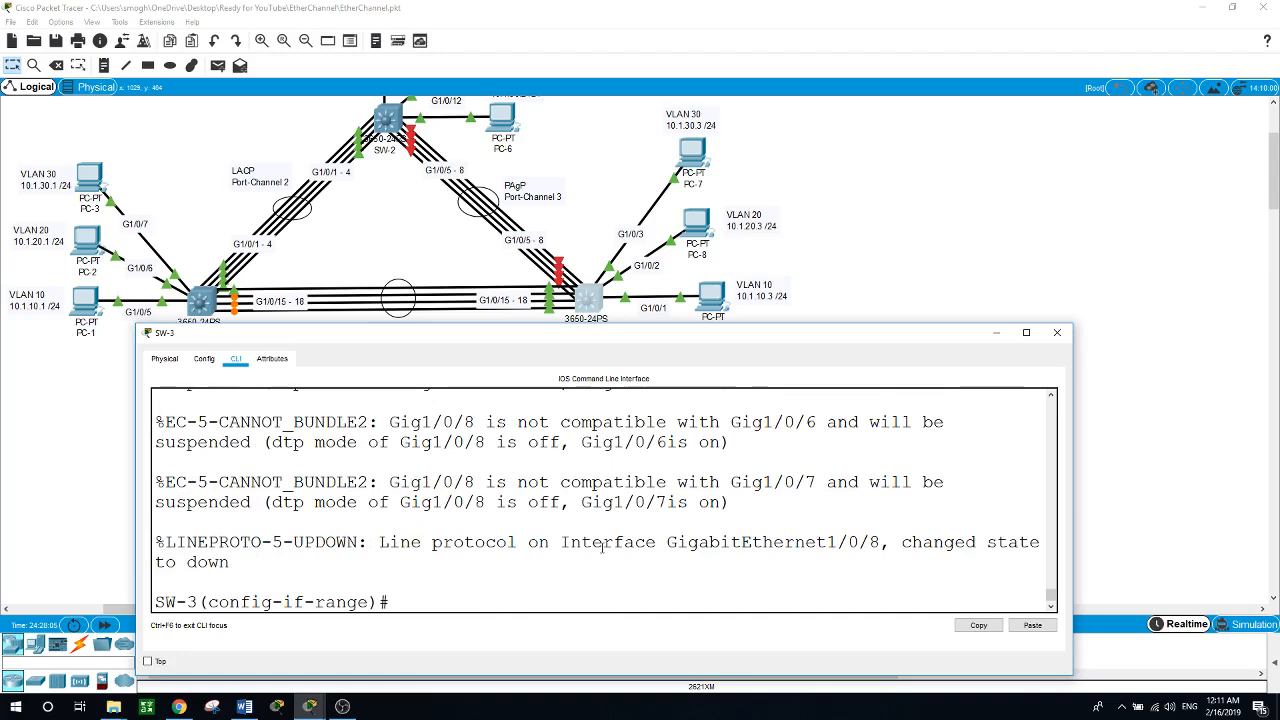
Set SW-3's interface range g1/0/5 - 8 to trunk mode and exit to privileged EXEC mode.
text(swit)
key(Tab)
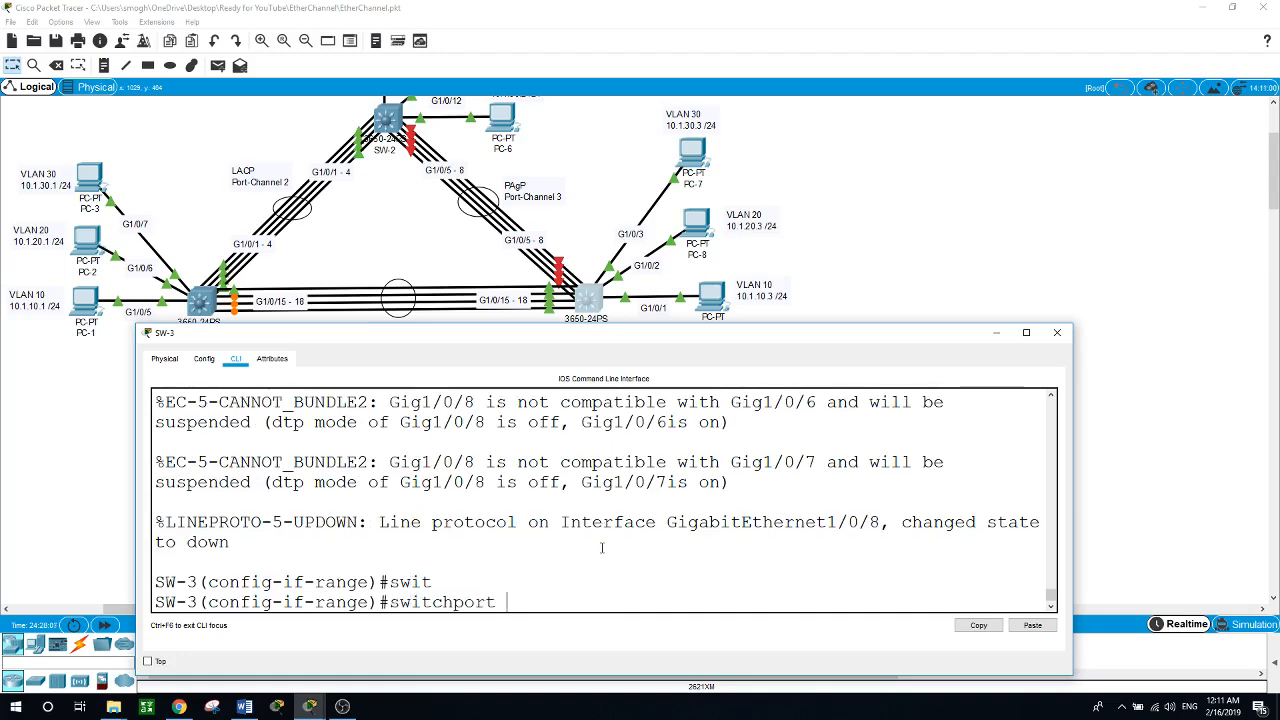
text(mode trunk)
key(Return)
text(e)#e)
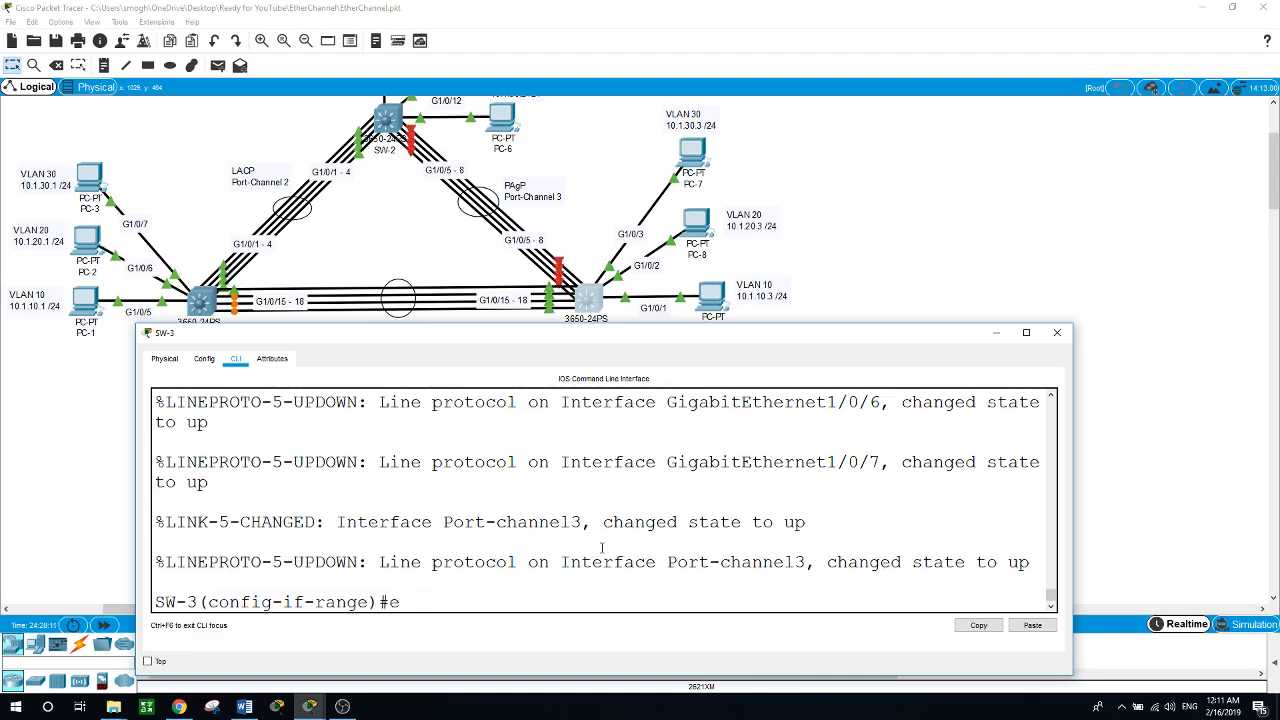
text(xit)
key(Return)
key(Return)
text(exit)
key(Return)
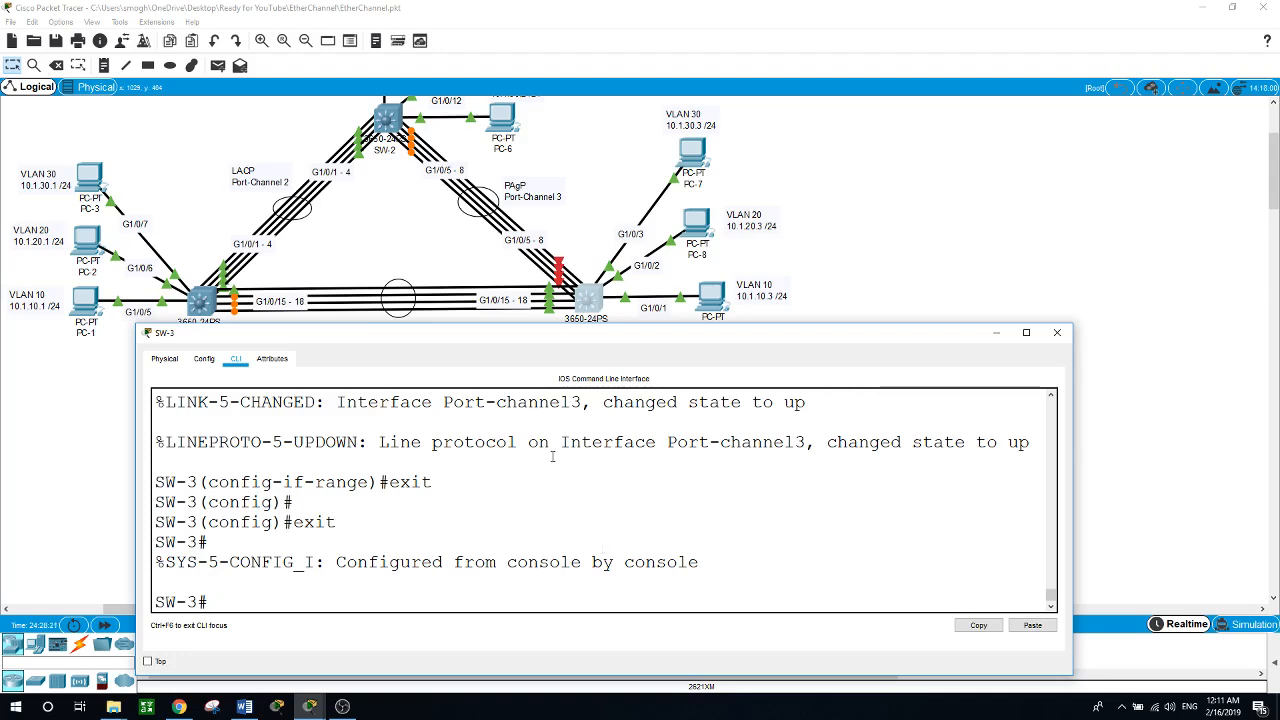
Move the SW-3 window clear of the EtherChannel Port-Channel 1 label in the topology.
drag(531, 336, 524, 352)
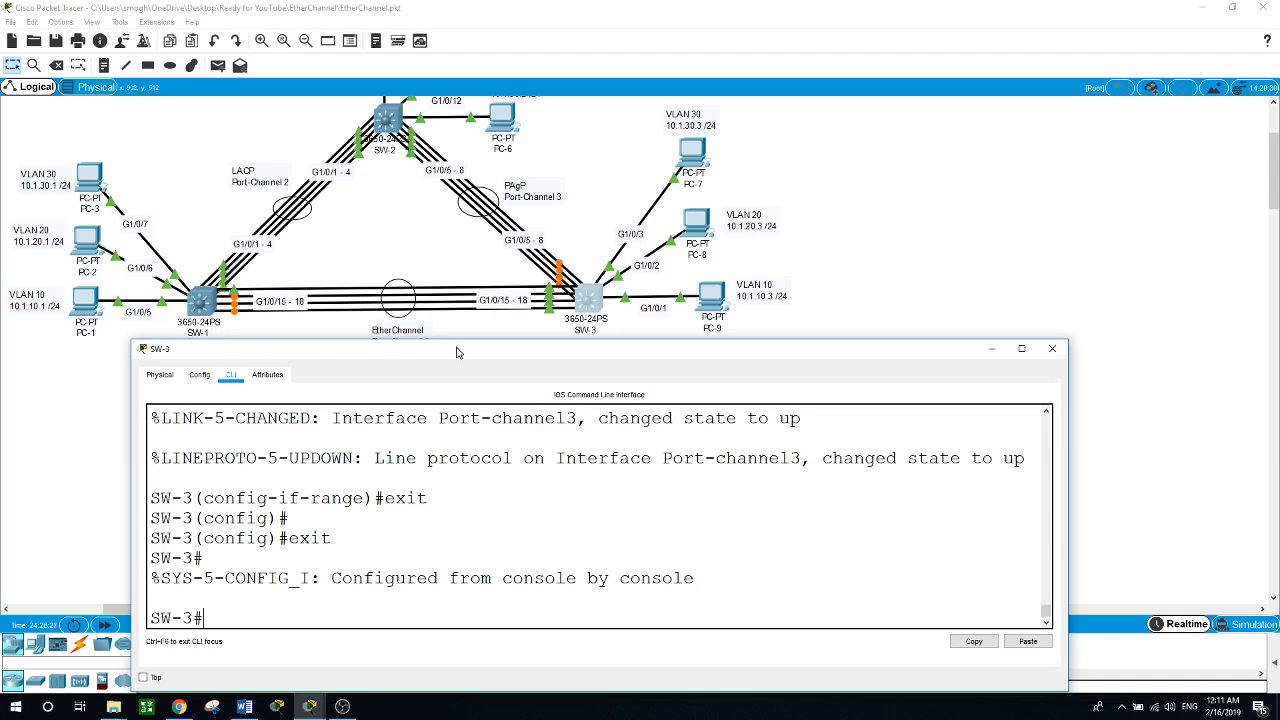
drag(457, 352, 424, 382)
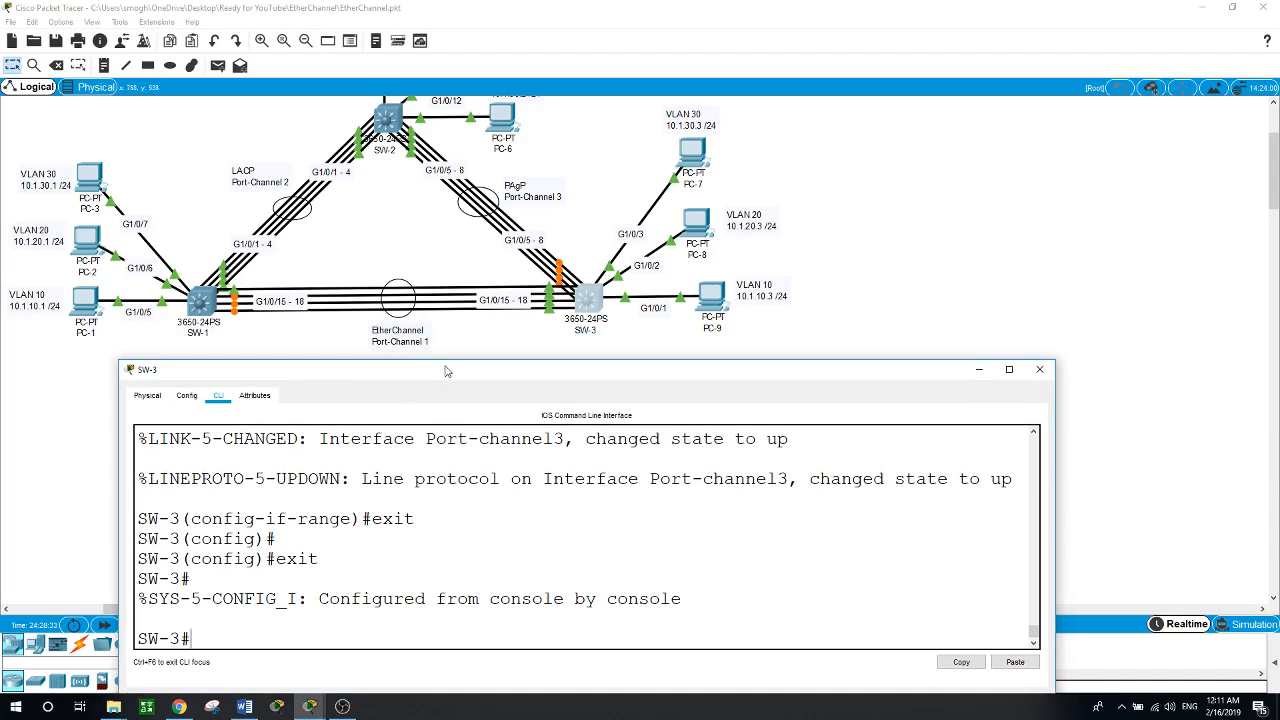
drag(447, 375, 432, 378)
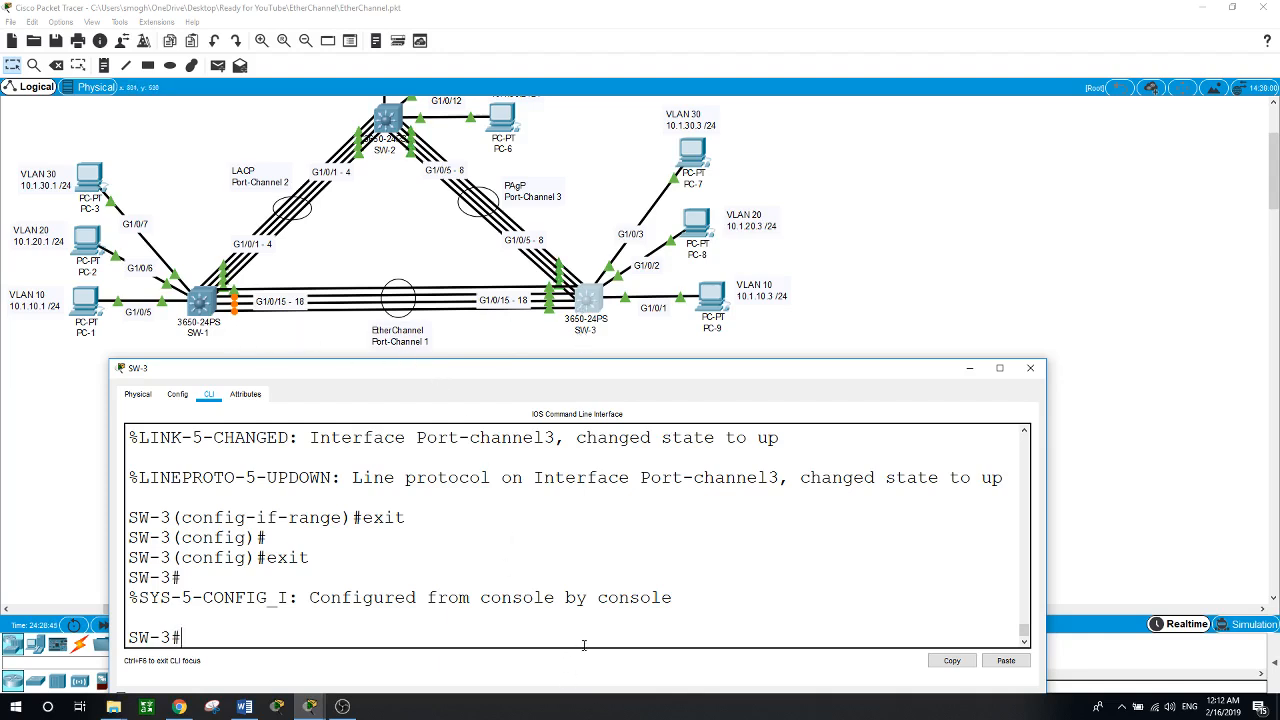
Enter global configuration mode on SW-3 and shut down the interface range g1/0/15 - 18.
text(conf t)
key(Return)
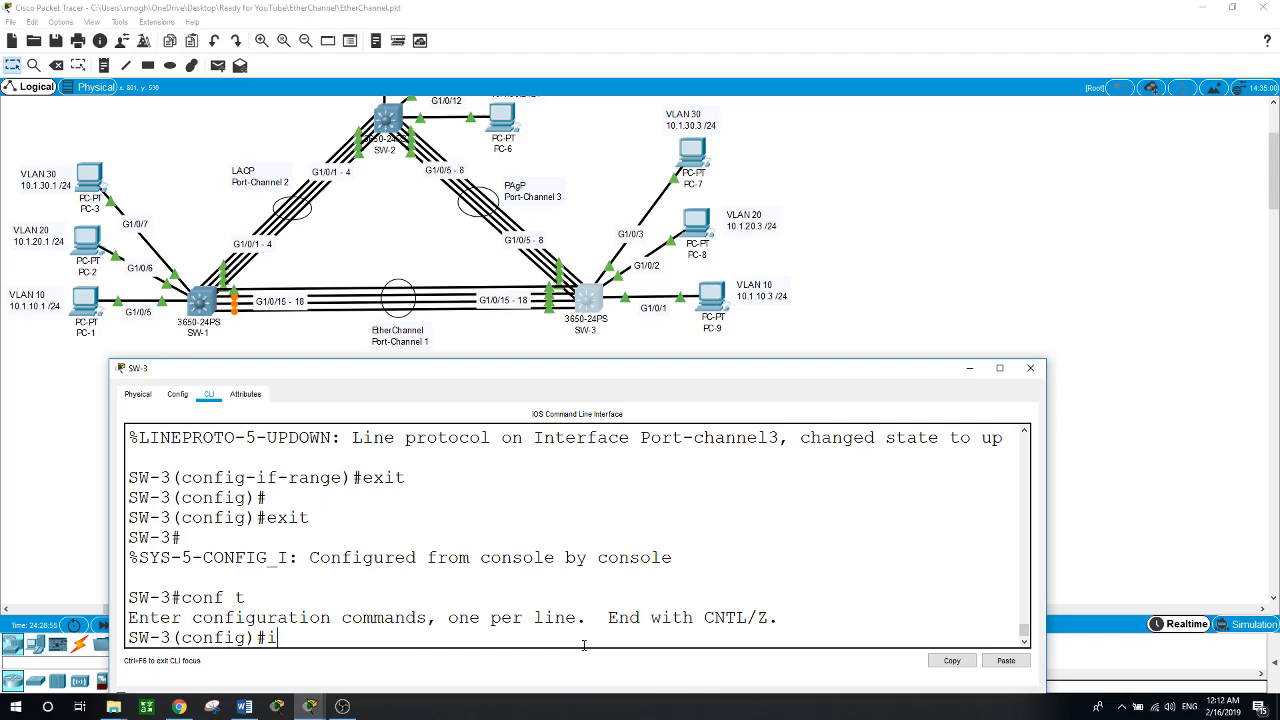
text(nt range g1/0/15)
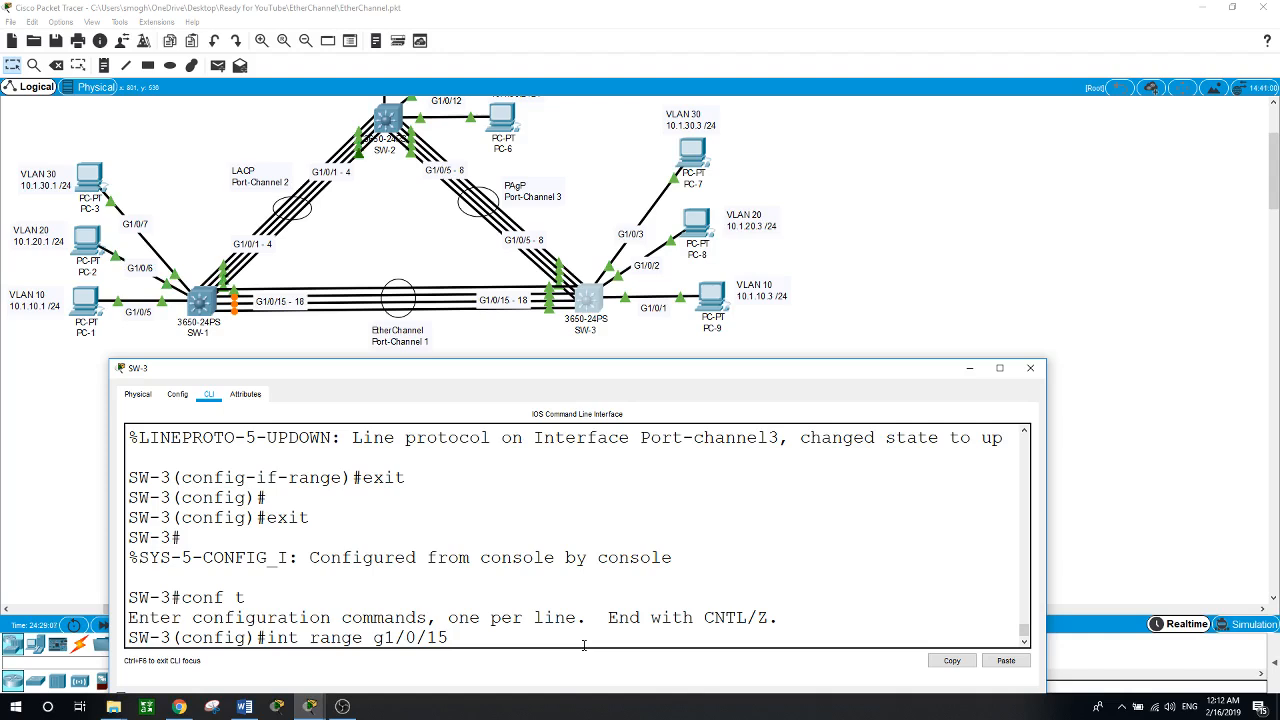
text( - 18)
key(Return)
text(shut)
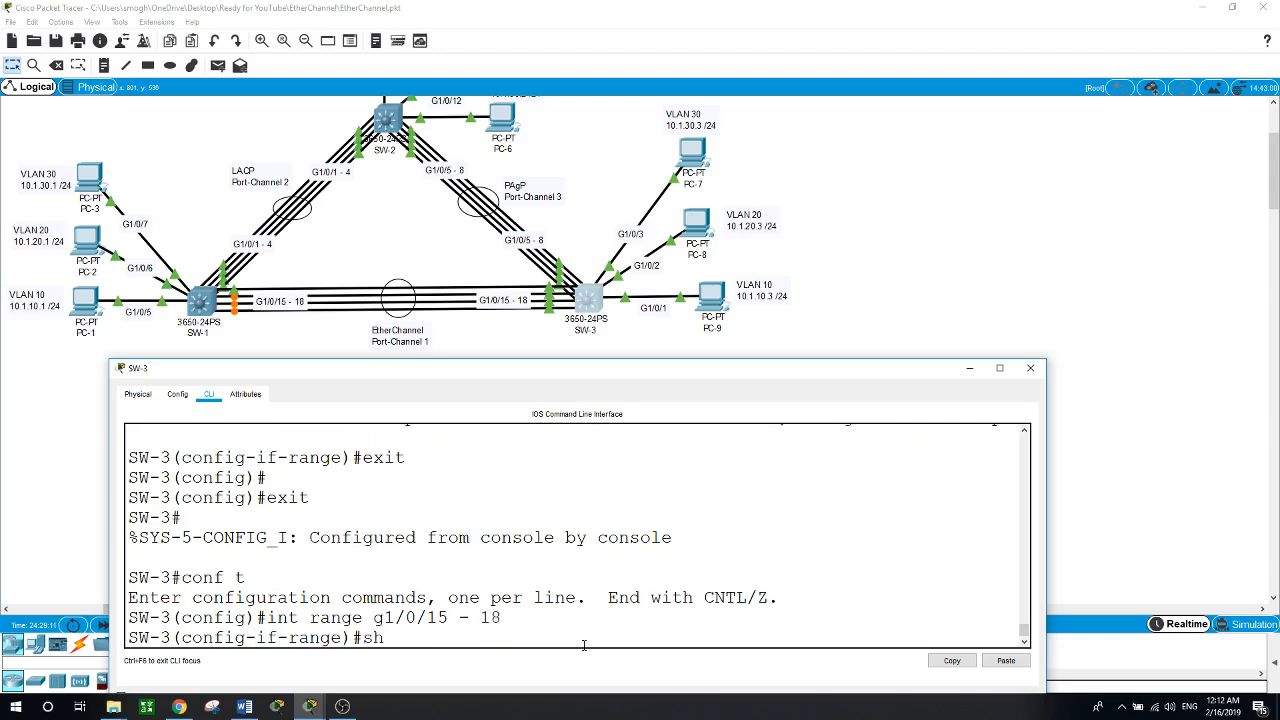
key(Return)
key(Return)
key(Return)
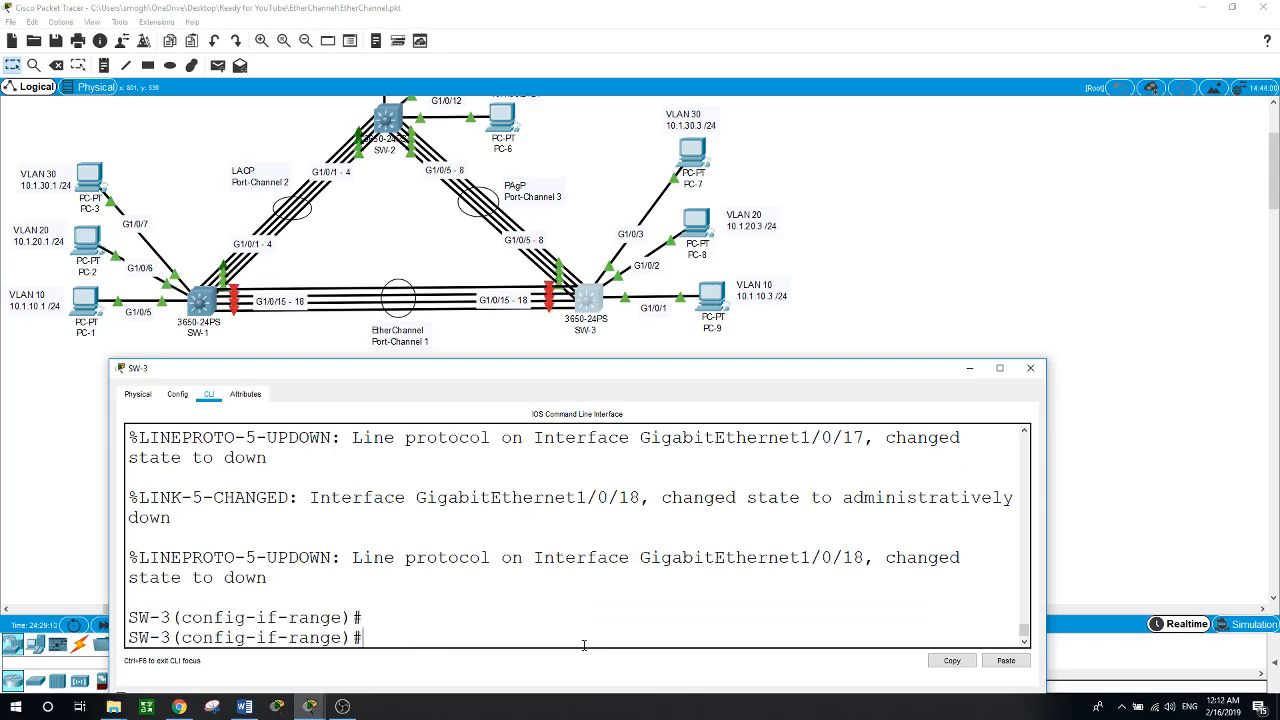
Add SW-3's interface range g1/0/15 - 18 to channel-group 1 in mode on, consulting the command help for group numbers and modes.
text(che)
text(annel)
text(-grou)
key(Tab)
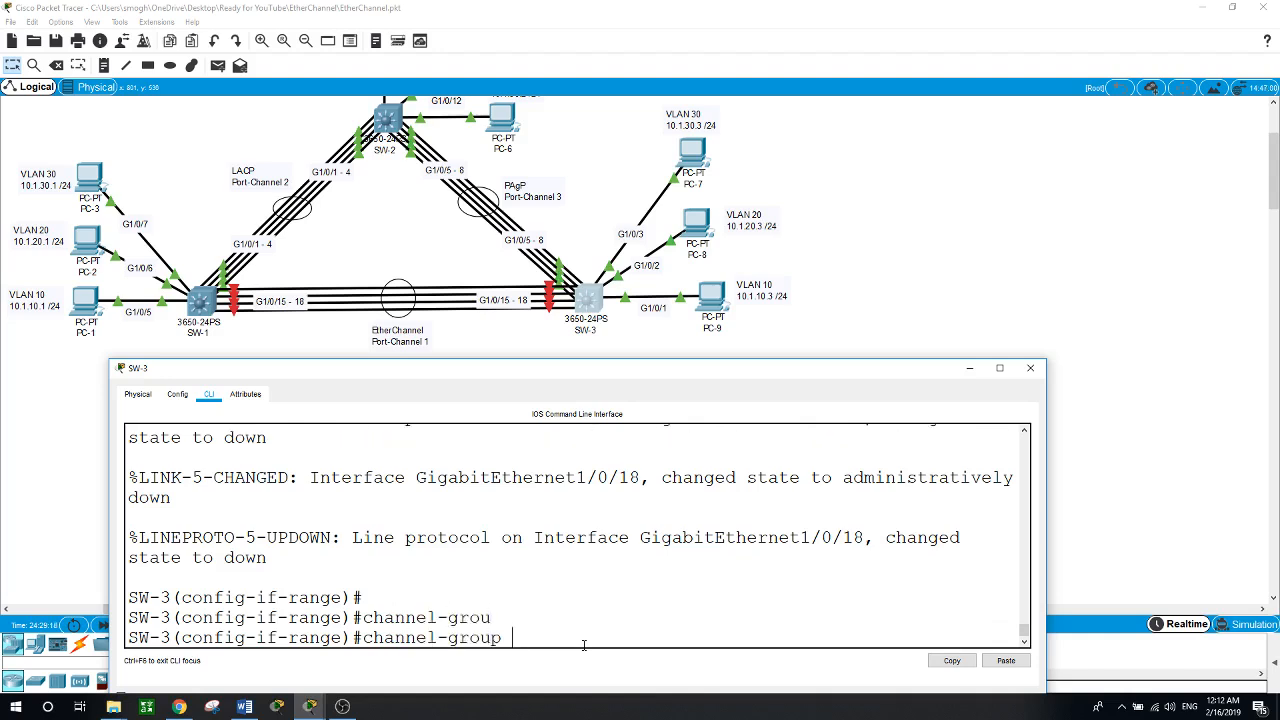
text(?)
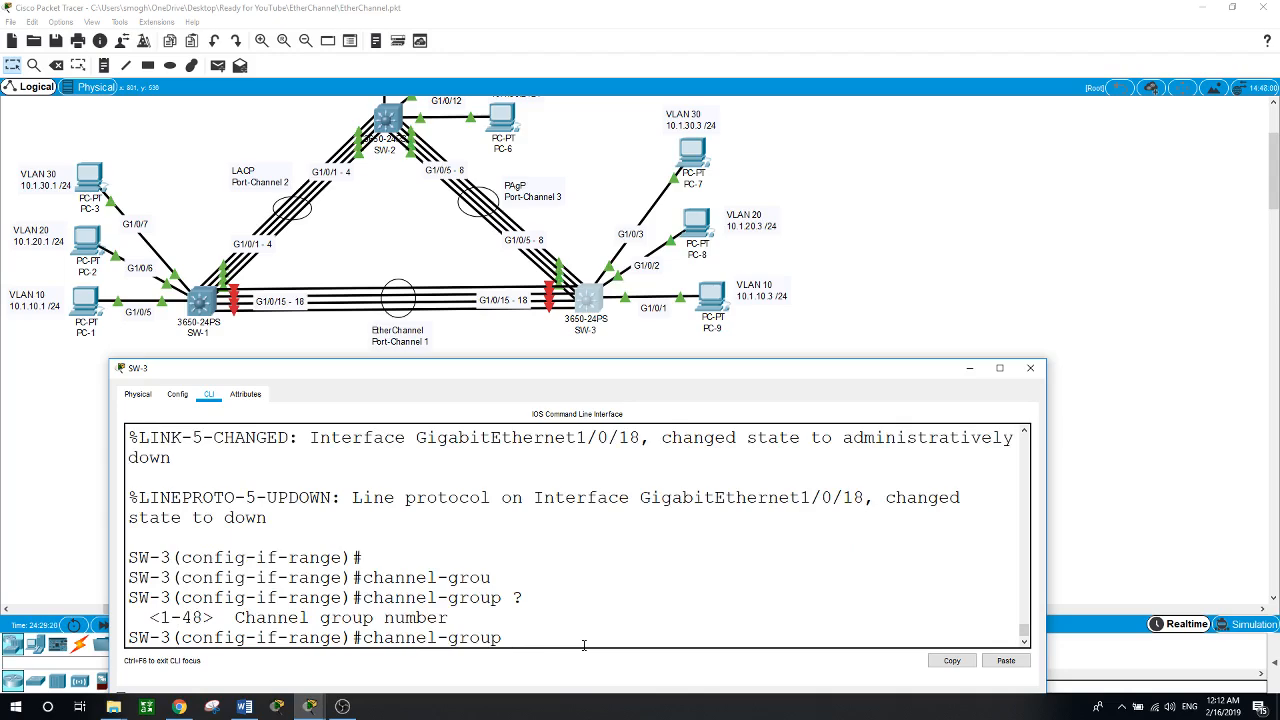
text(1 mode ?)
text(on)
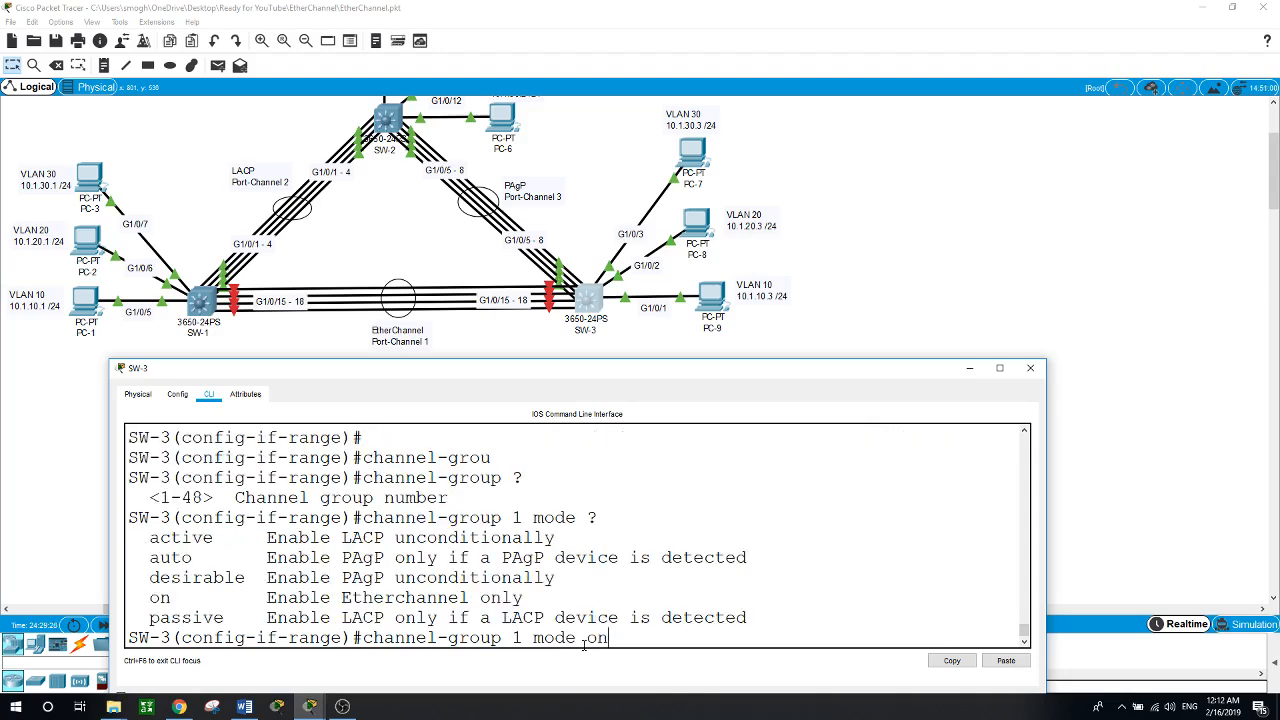
key(Return)
Bring SW-3's interface range g1/0/15 - 18 back up with no shut.
text(no )
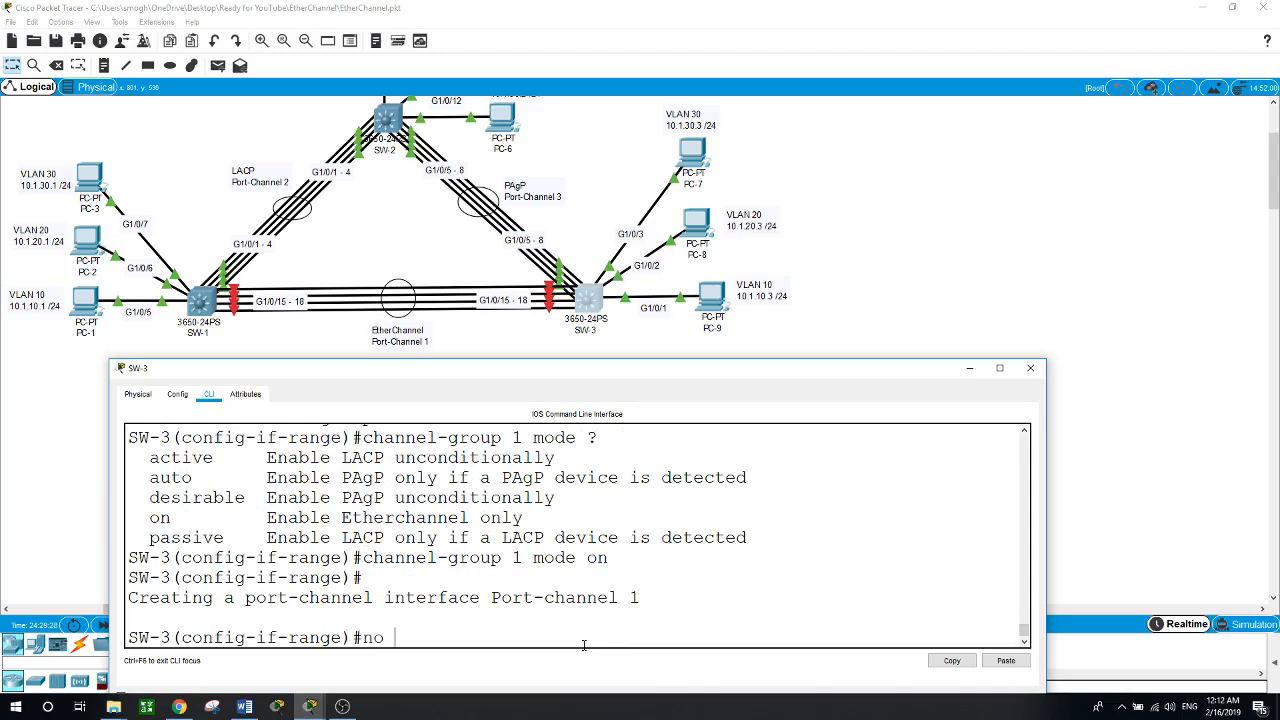
text(shut)
key(Return)
key(Return)
Set the trunk encapsulation to dot1q on SW-3's interface range g1/0/15 - 18.
text(s)
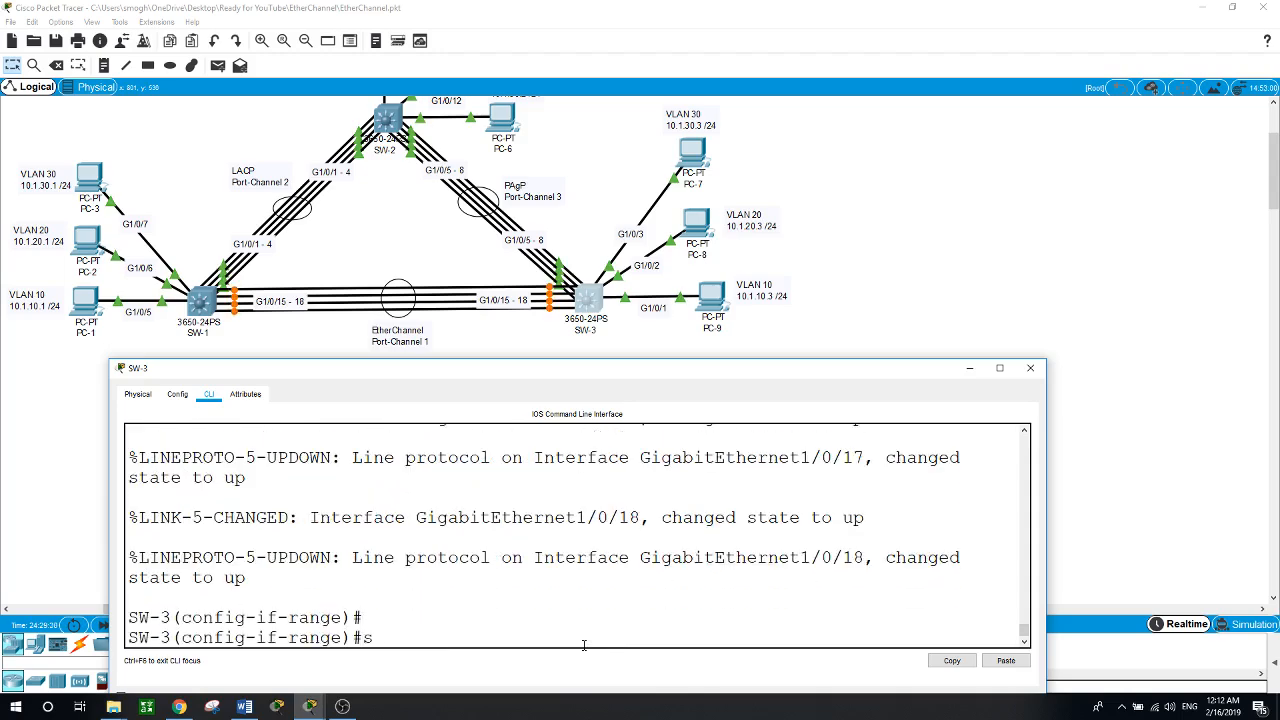
text(wi)
key(Tab)
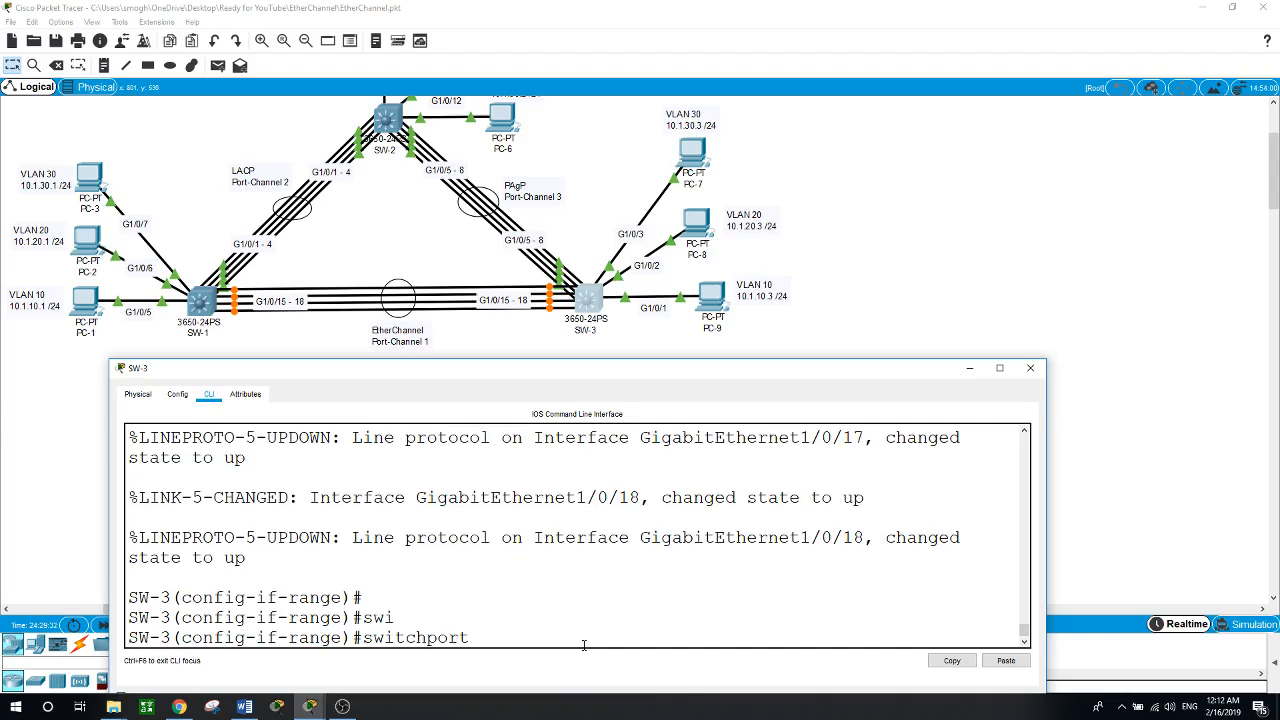
text(trun)
key(Tab)
text(en)
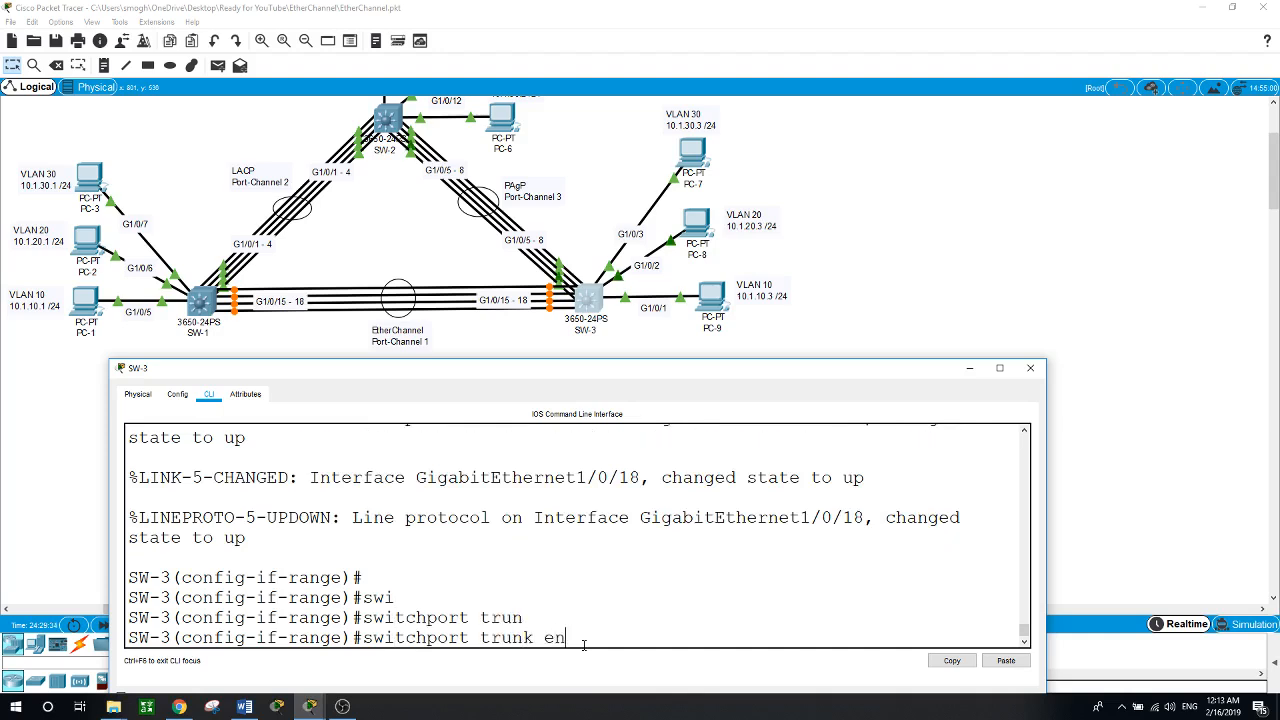
key(Tab)
text(dot)
key(Tab)
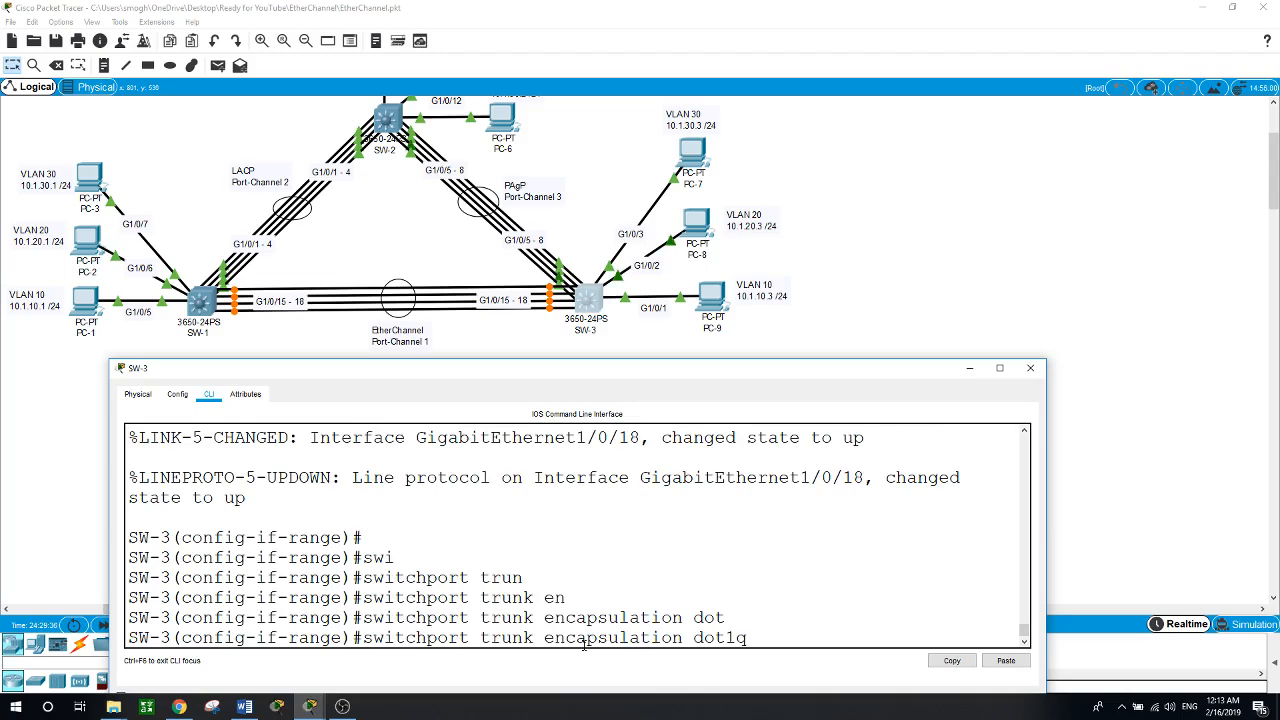
key(Return)
Set SW-3's interface range g1/0/15 - 18 to trunk mode and exit to privileged EXEC mode.
text(swit)
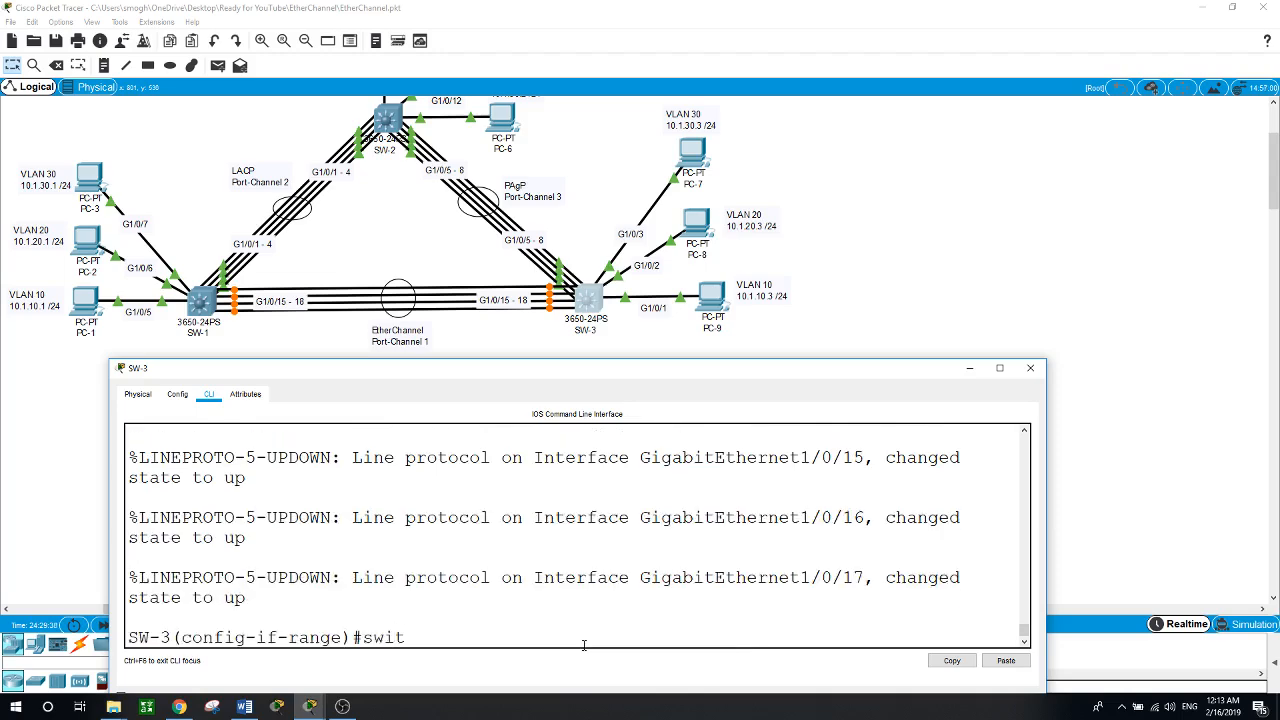
key(Tab)
text(mode)
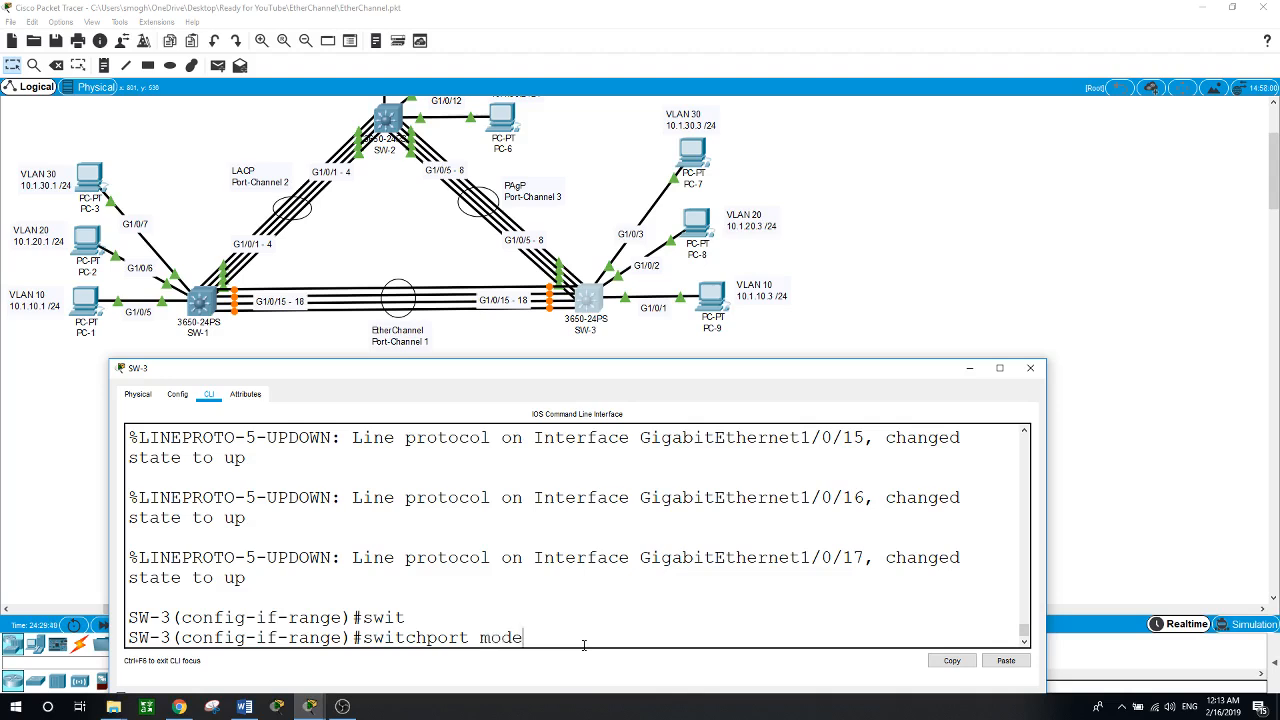
text( trunk)
key(Return)
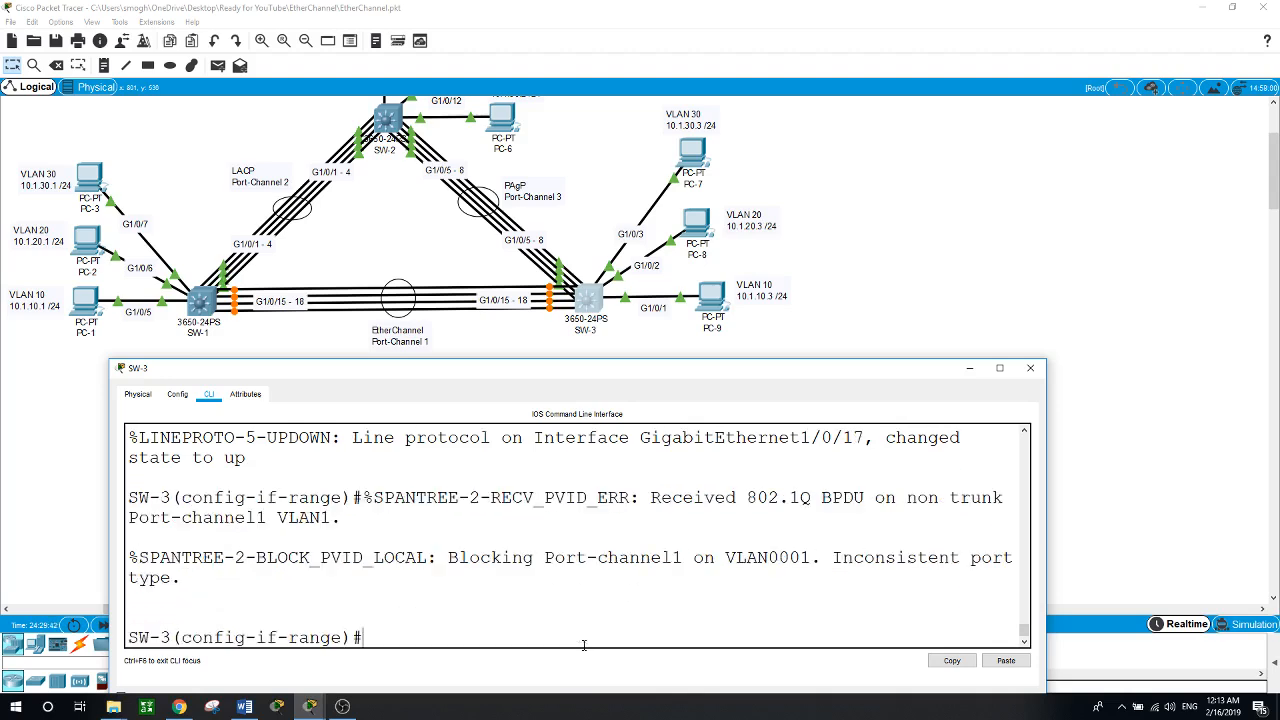
text(exit)
key(Return)
text(exit)
key(Return)
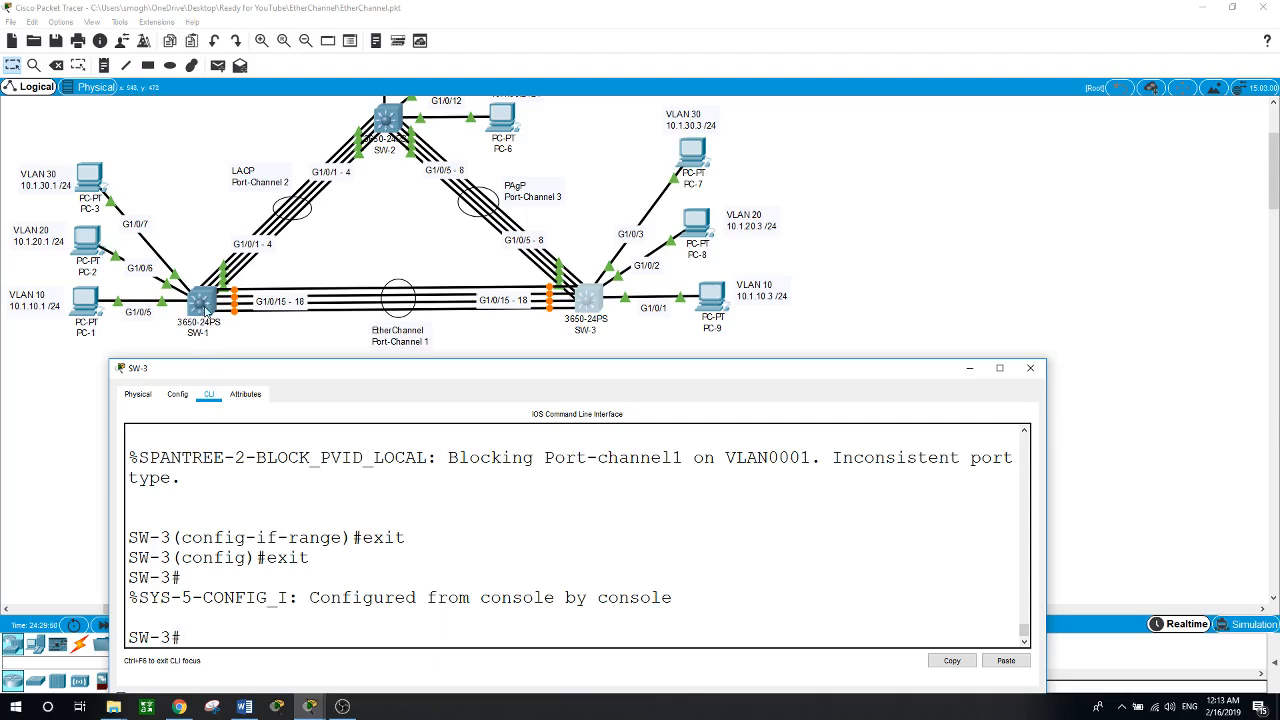
Open SW-1's command line, move its window below the topology and dismiss the Cortana popup.
click(198, 306)
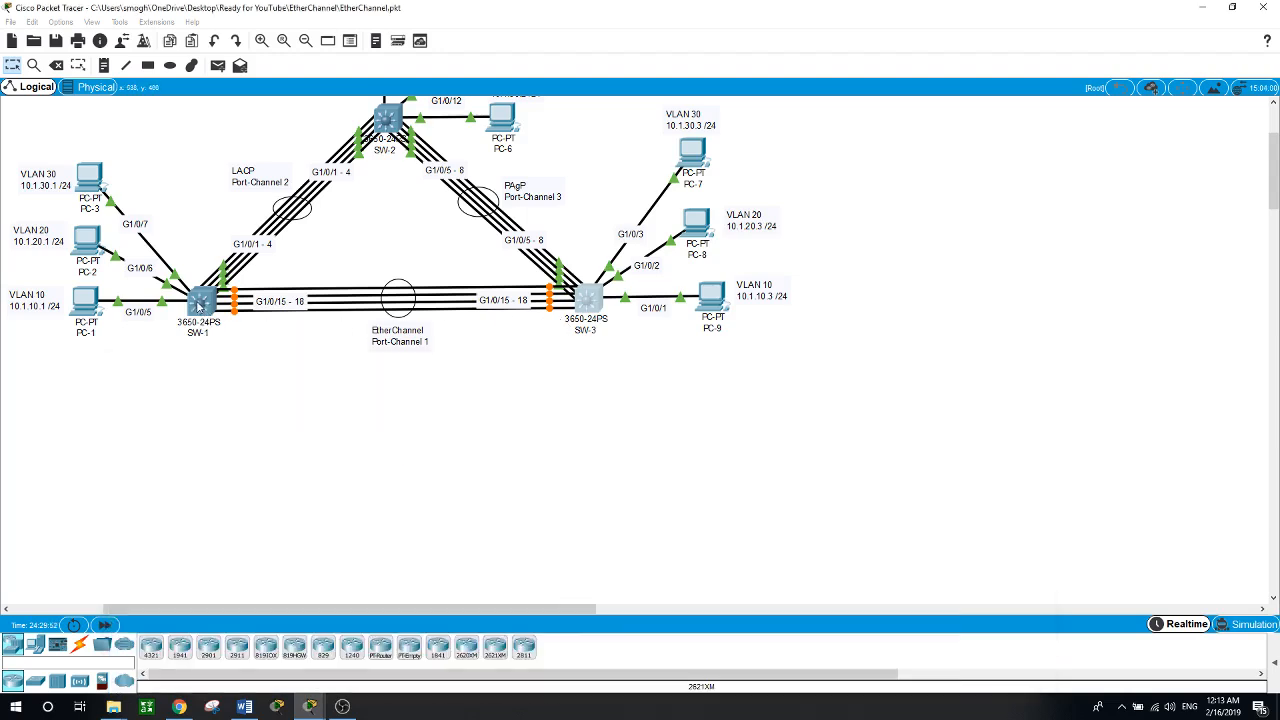
click(198, 306)
drag(615, 309, 519, 357)
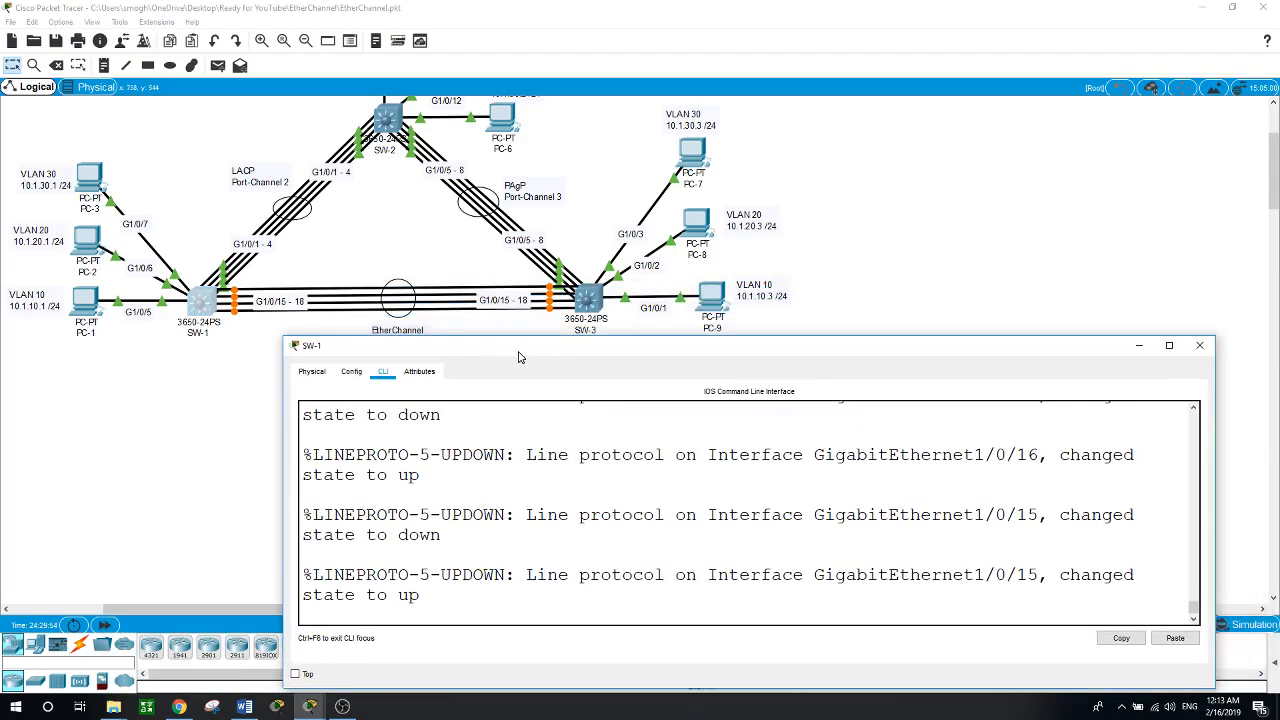
drag(618, 345, 533, 364)
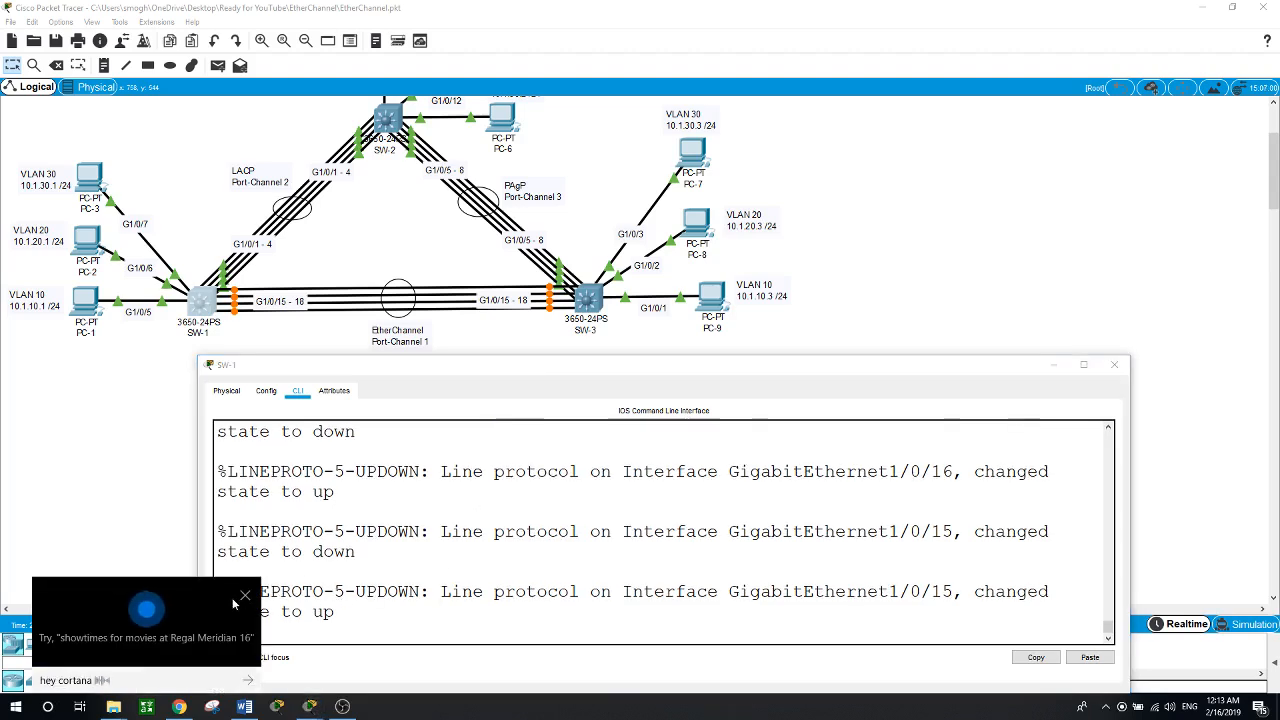
click(243, 596)
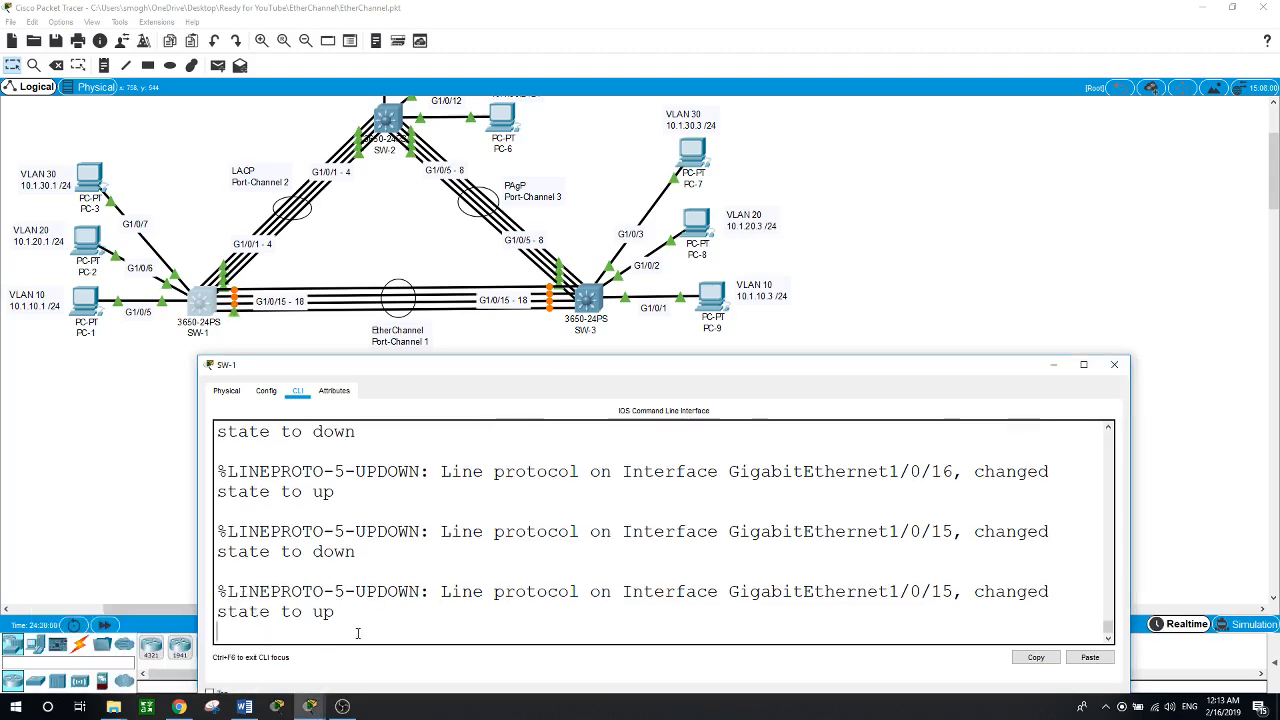
From global configuration mode on SW-1, select interface range g1/0/15 - 18 and shut it down.
key(Return)
key(Return)
text(conf t)
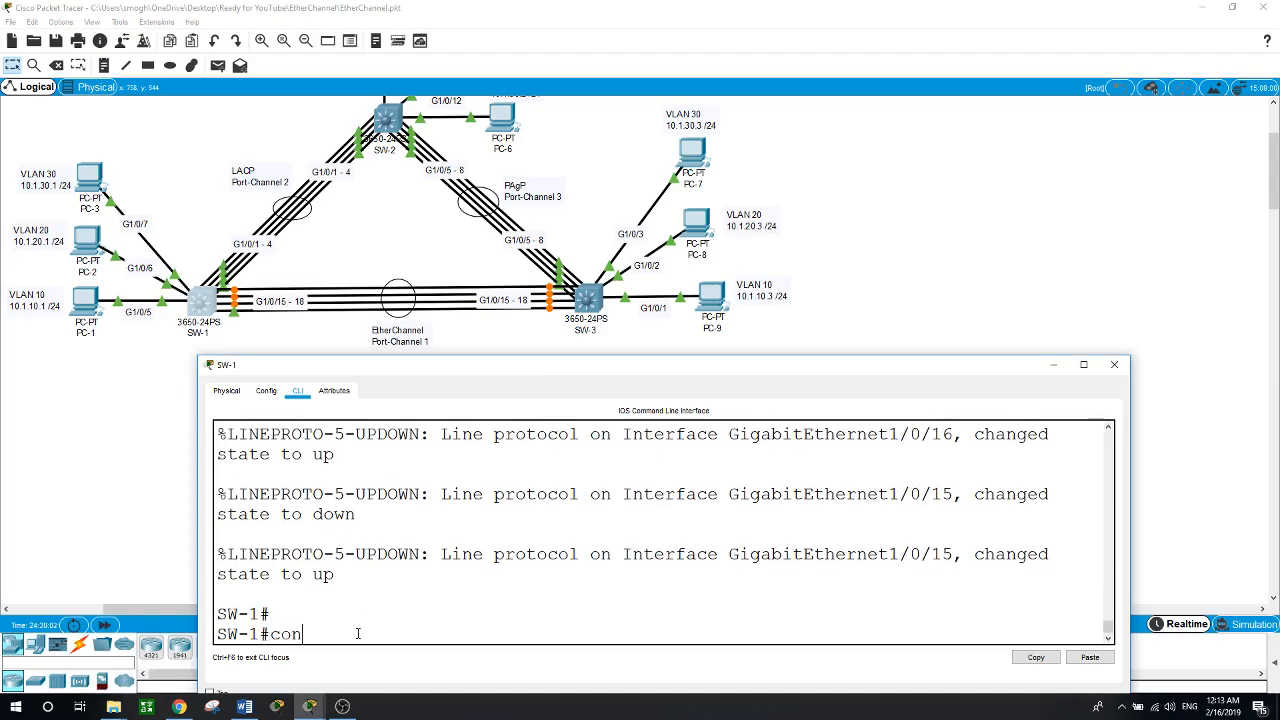
key(Return)
text(int range)
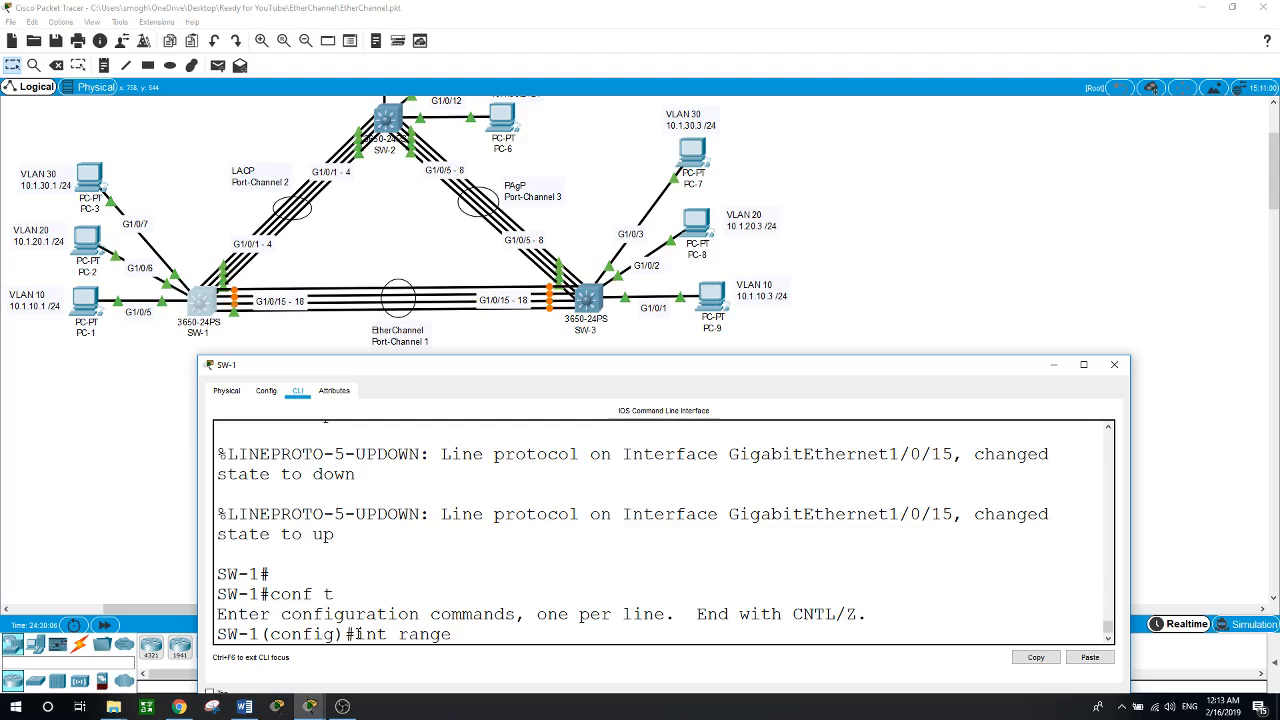
text( g1/0/15 - 1)
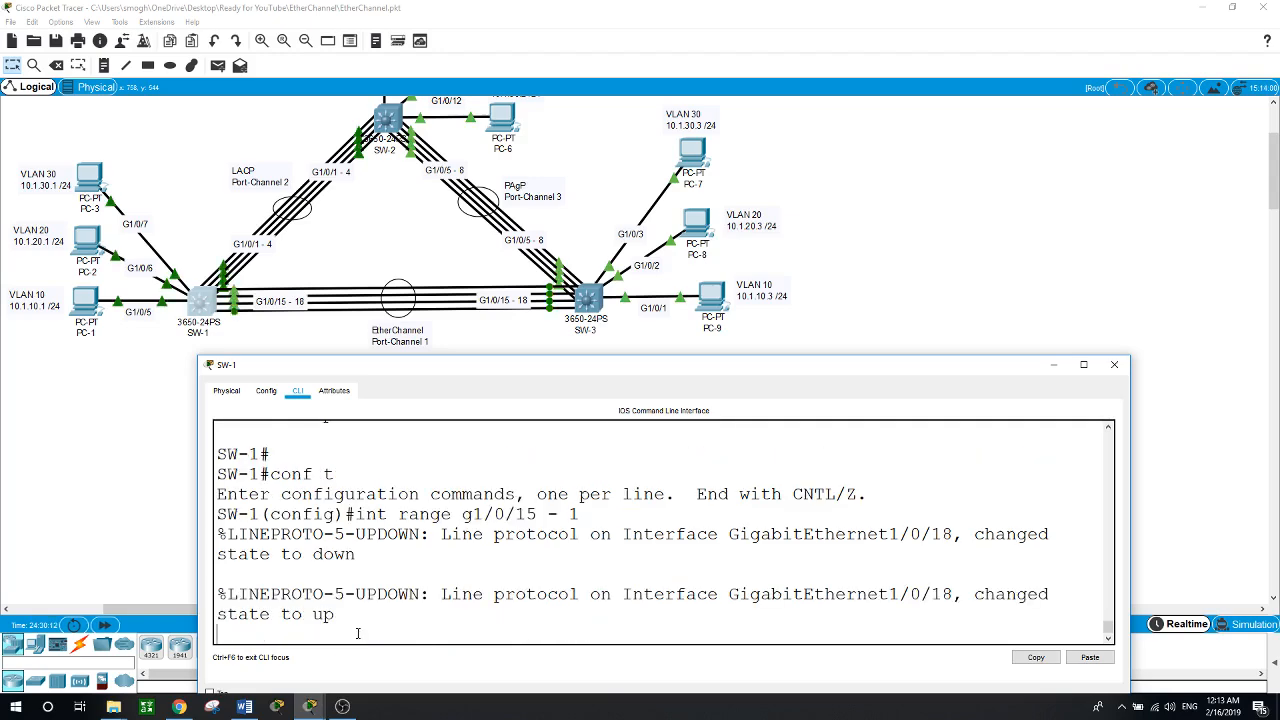
text(8)
key(Return)
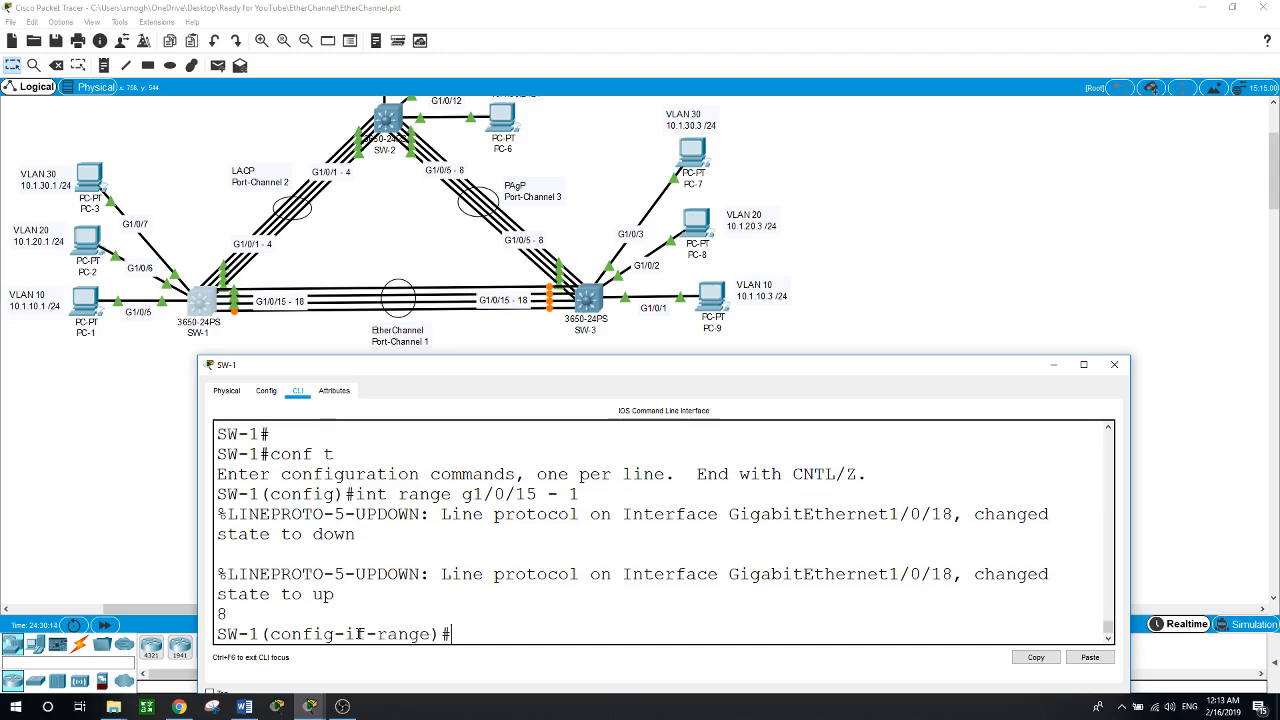
key(Up)
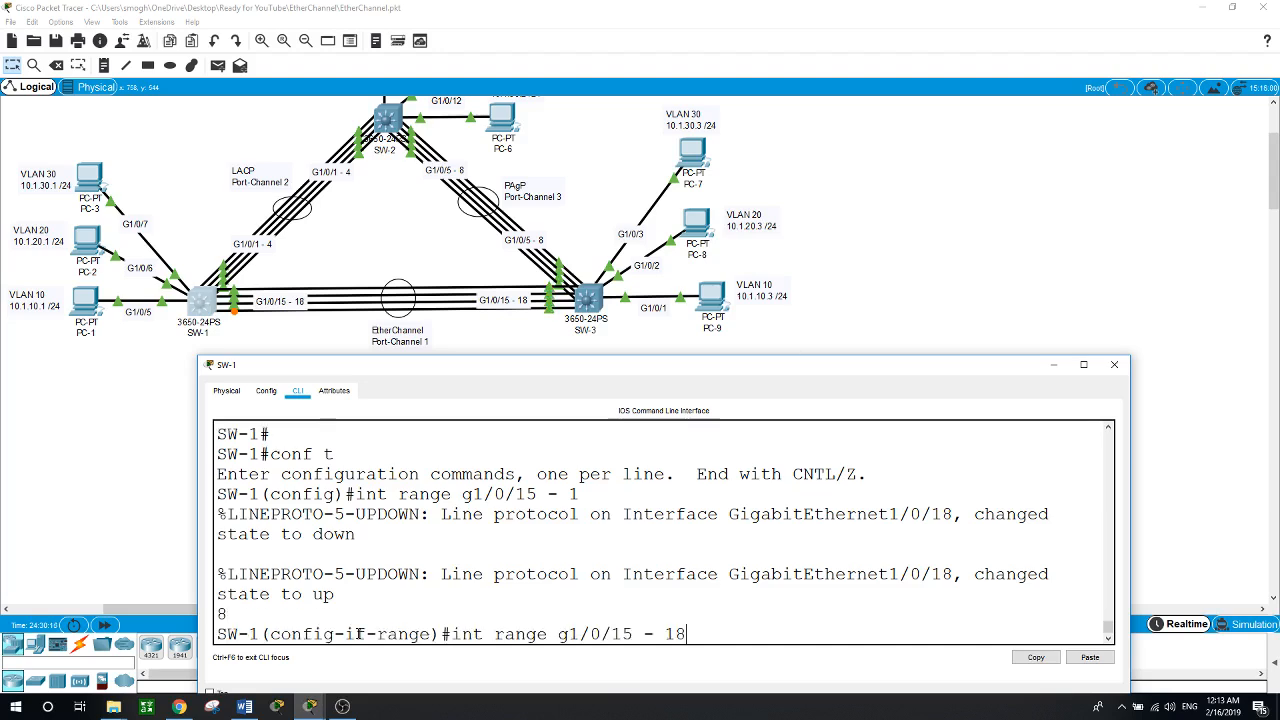
key(Return)
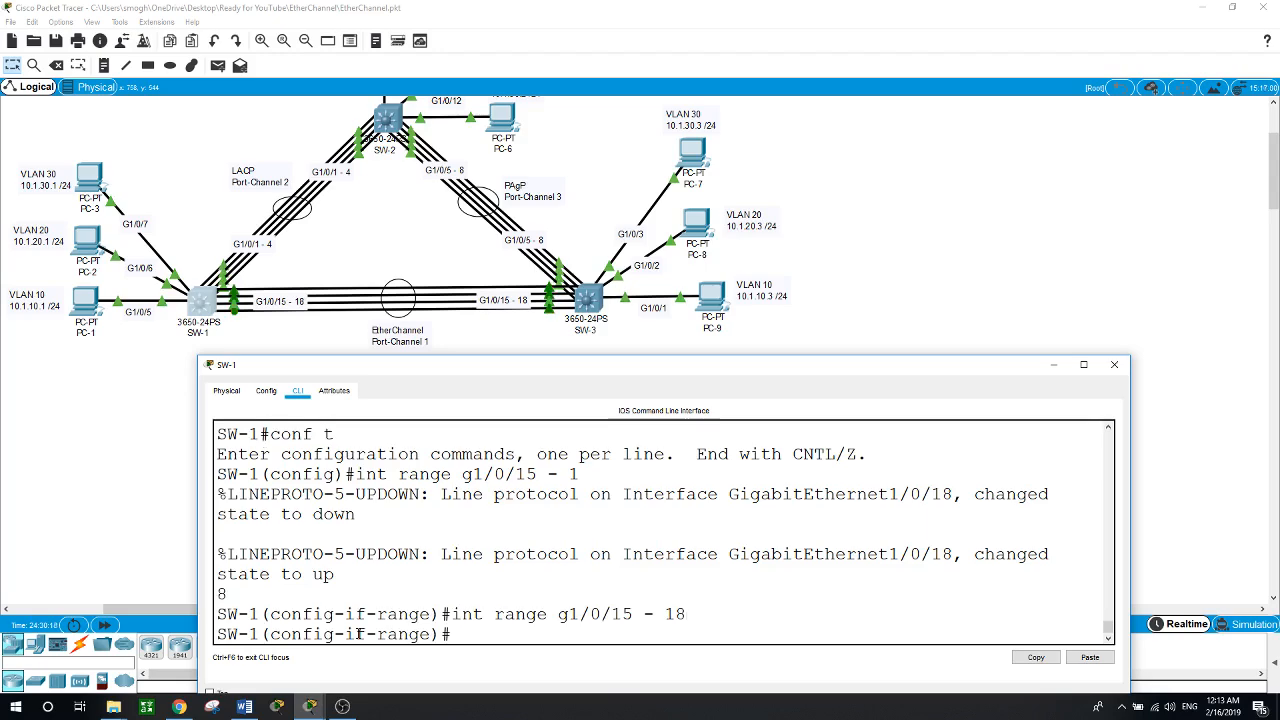
text(shut)
key(Return)
key(Return)
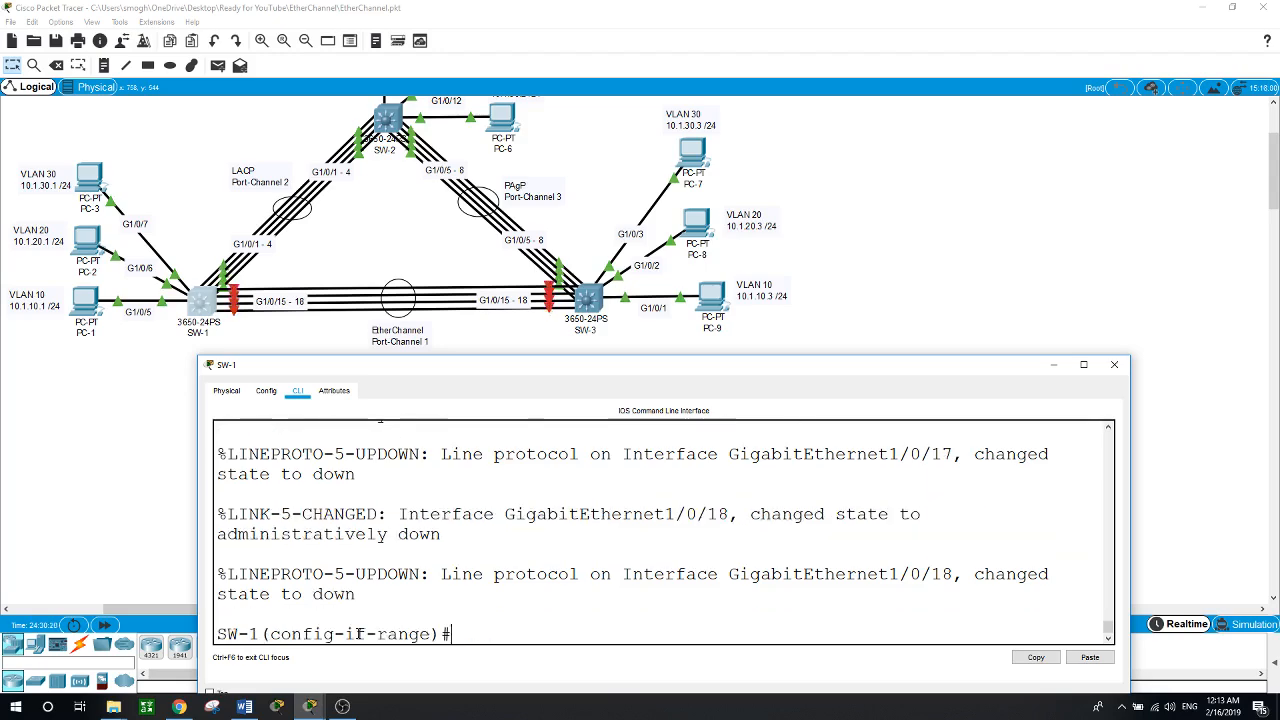
Assign SW-1's interface range g1/0/15 - 18 to channel-group 1 with mode on, checking the available group numbers and modes.
text(chan)
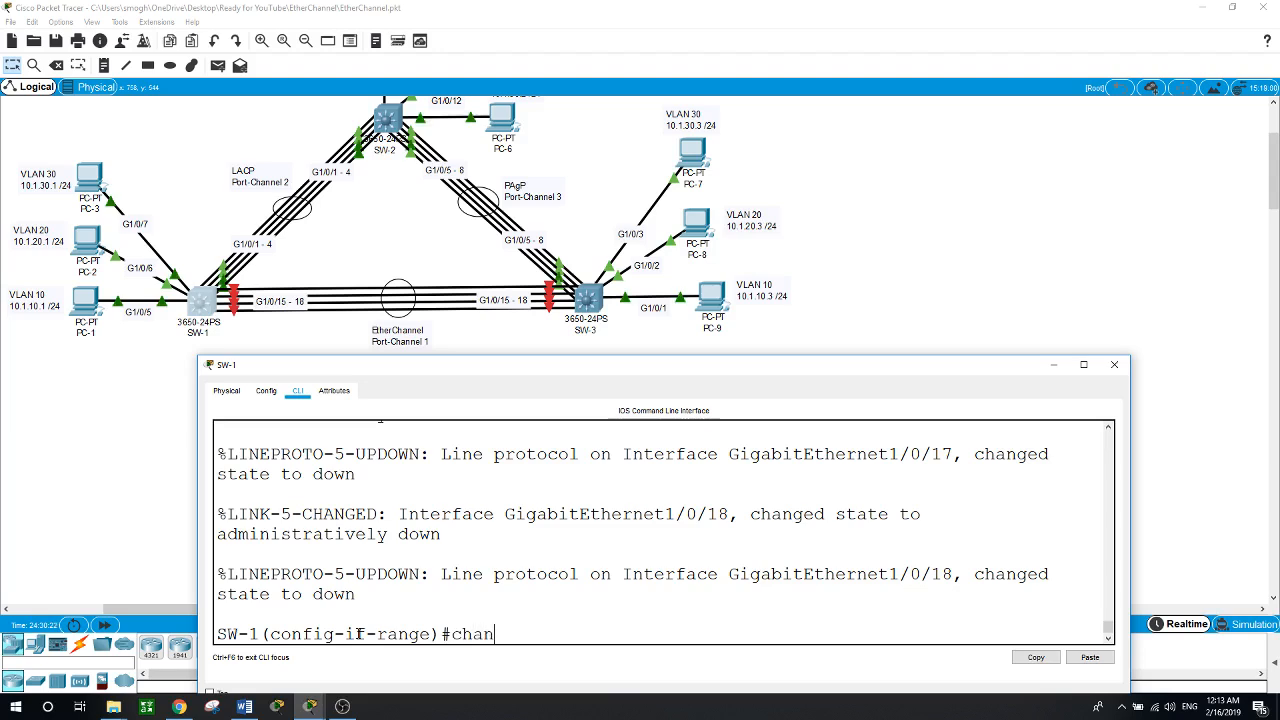
text(nel-gr)
key(Tab)
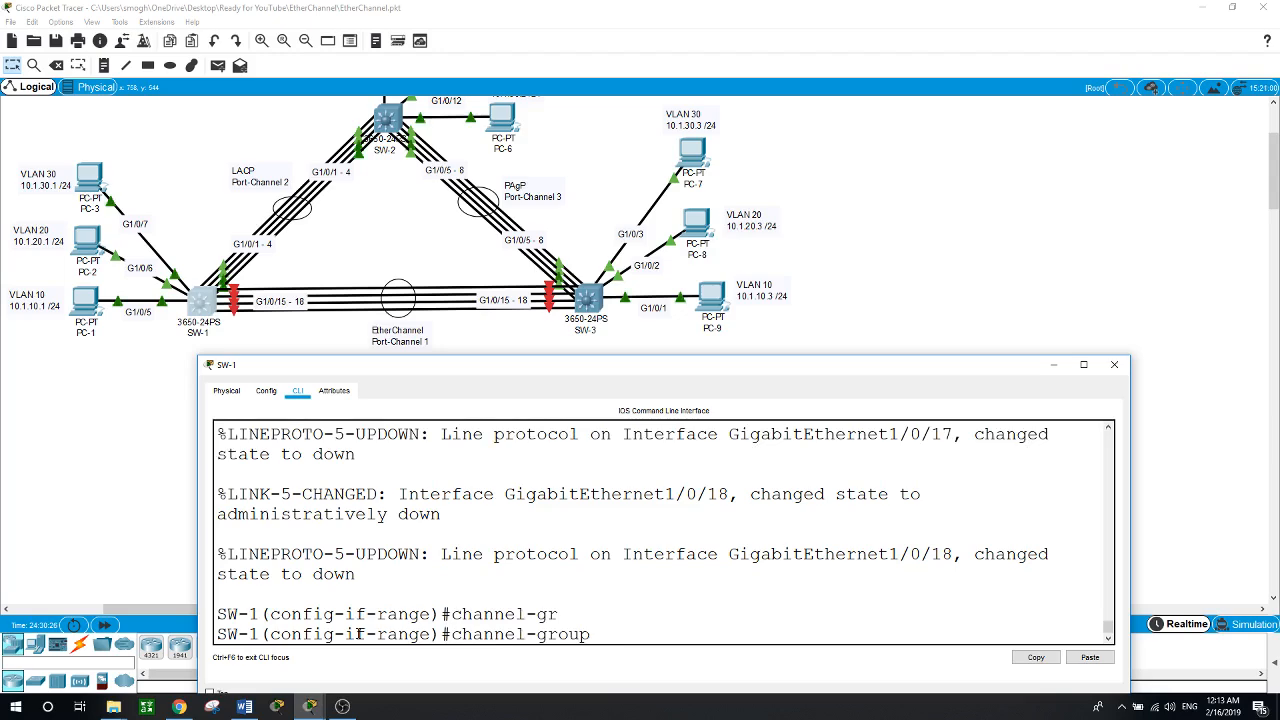
text(?)
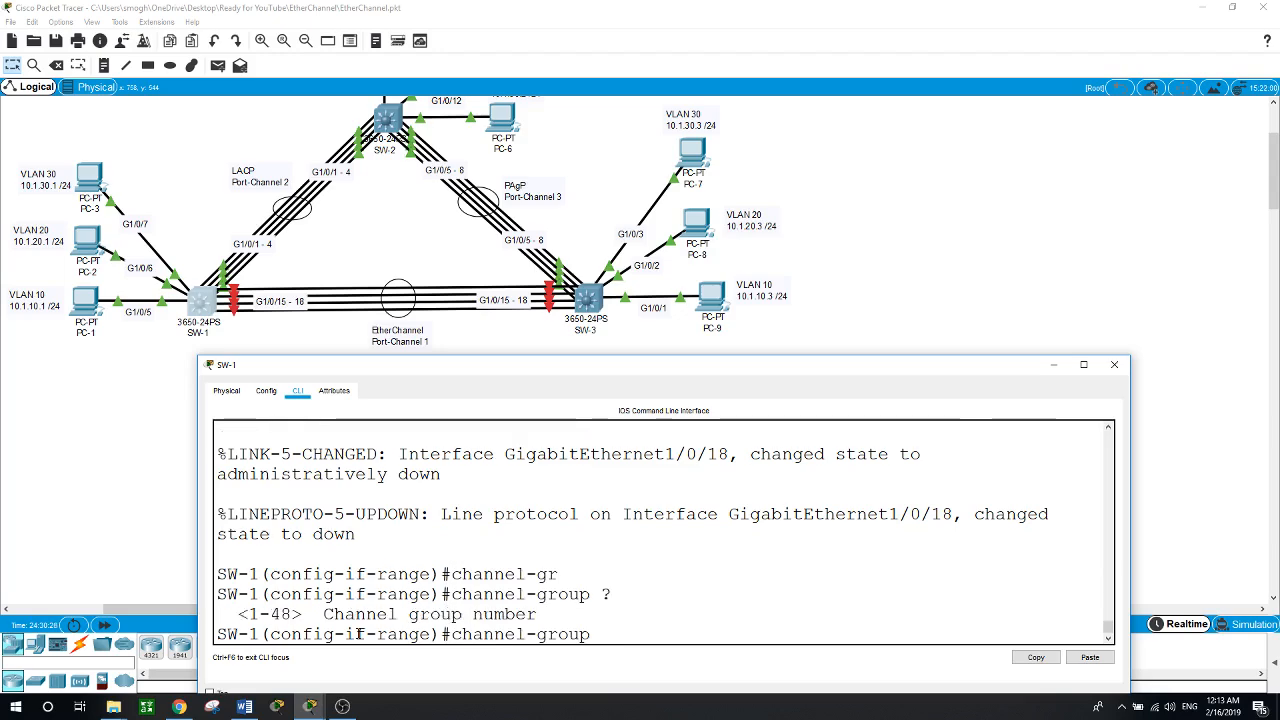
text(1 mode)
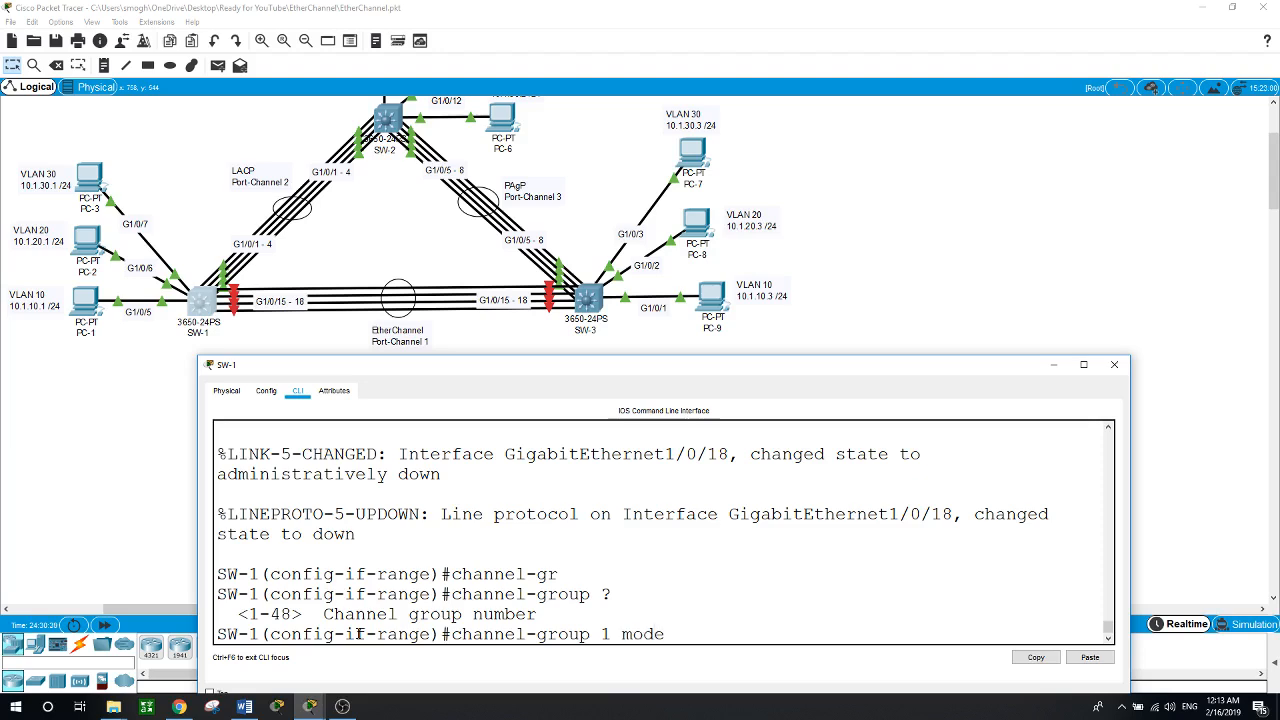
text( ?)
text(on)
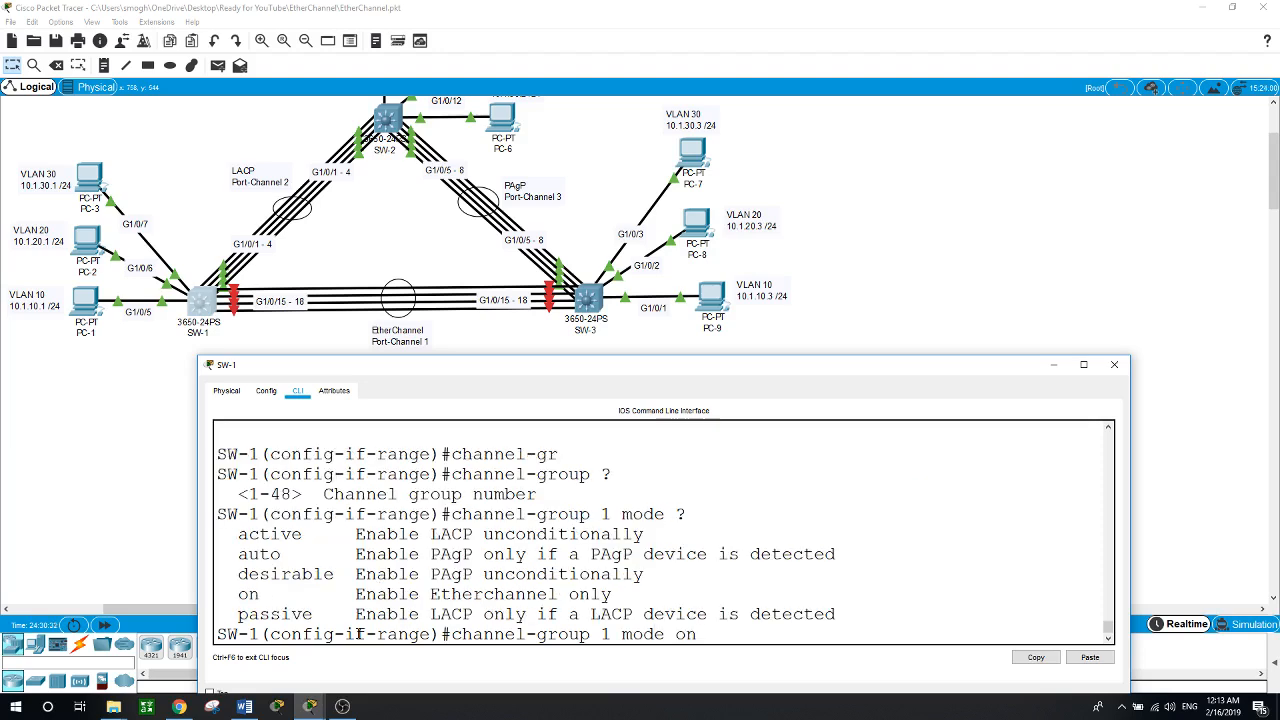
key(Return)
Bring SW-1's interface range g1/0/15 - 18 back up with no shut.
text(no shut)
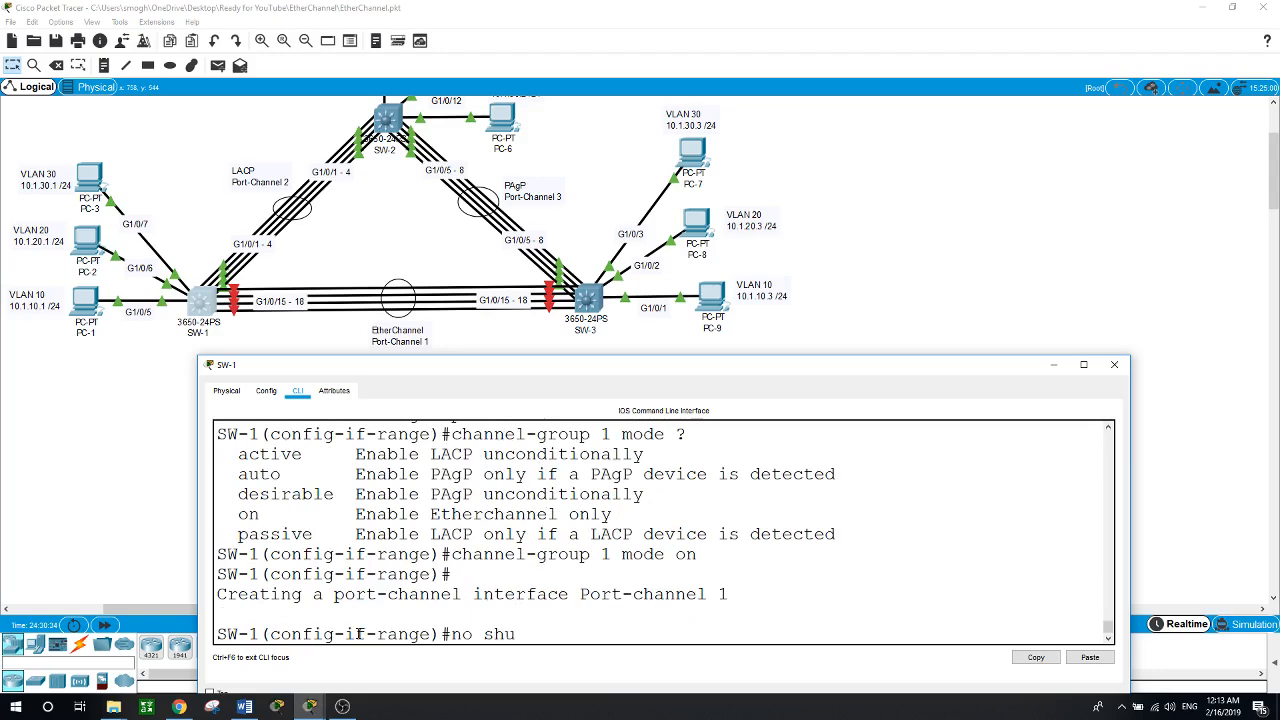
key(Return)
key(Return)
Set the trunk encapsulation to dot1q on SW-1's interface range g1/0/15 - 18.
text(swi)
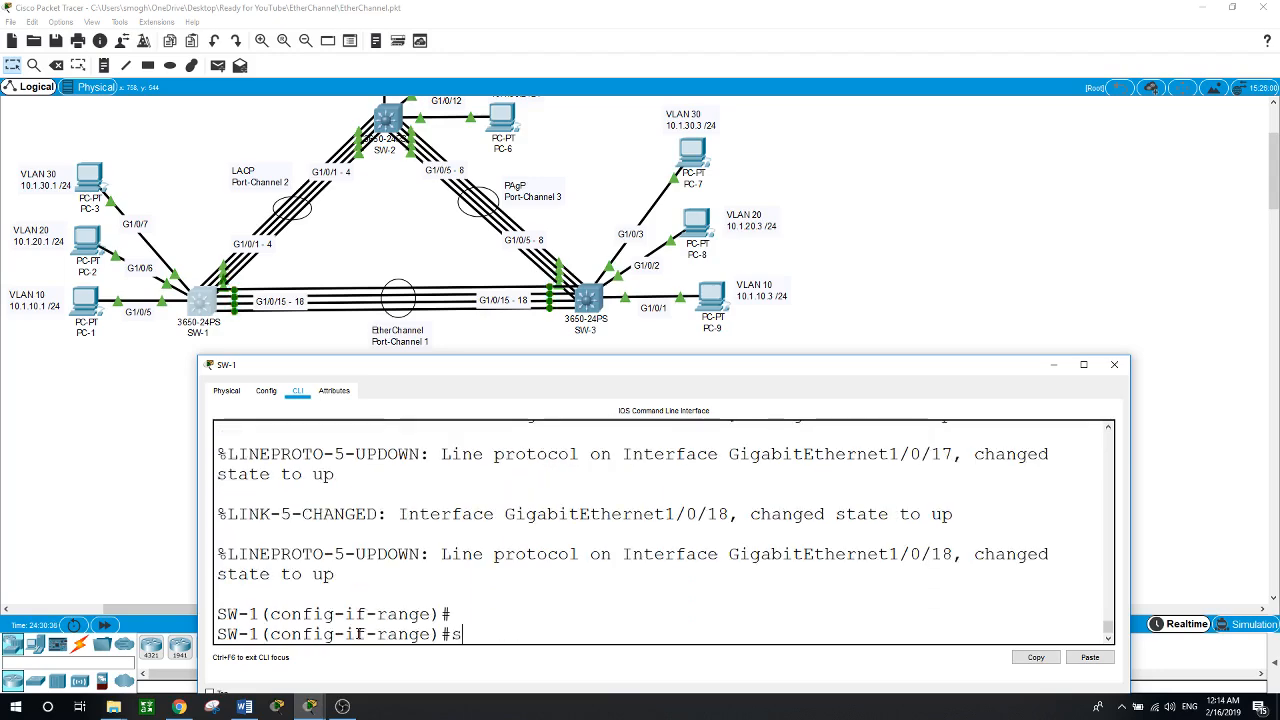
key(Tab)
text(trun)
key(Tab)
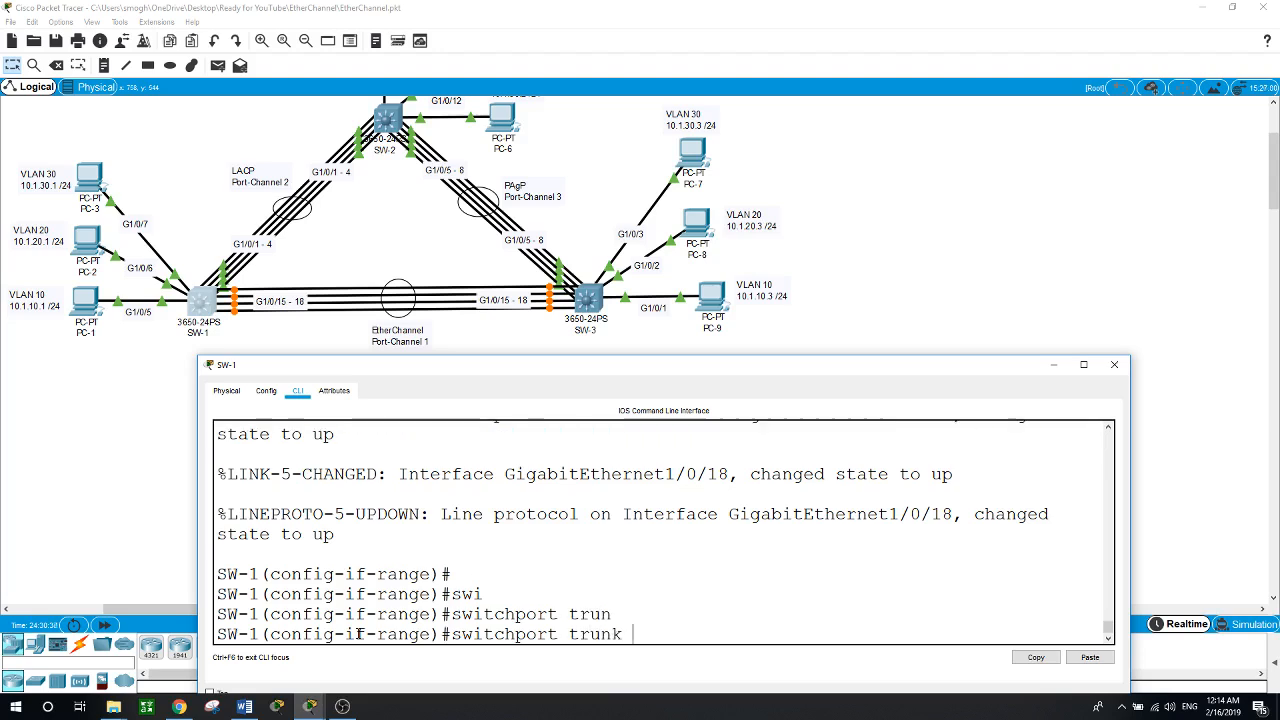
text(en)
key(Tab)
text(do)
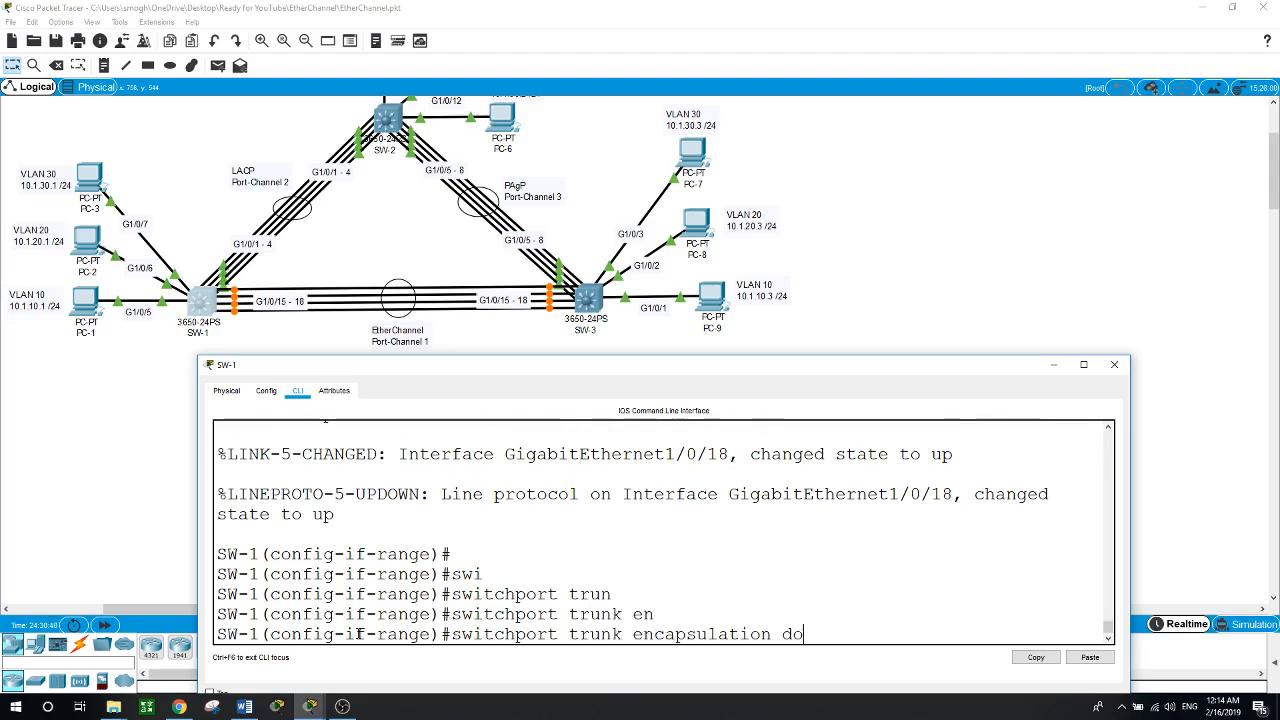
key(Tab)
key(Return)
key(Return)
Set SW-1's interface range g1/0/15 - 18 to trunk mode and exit to privileged EXEC mode.
text(swi)
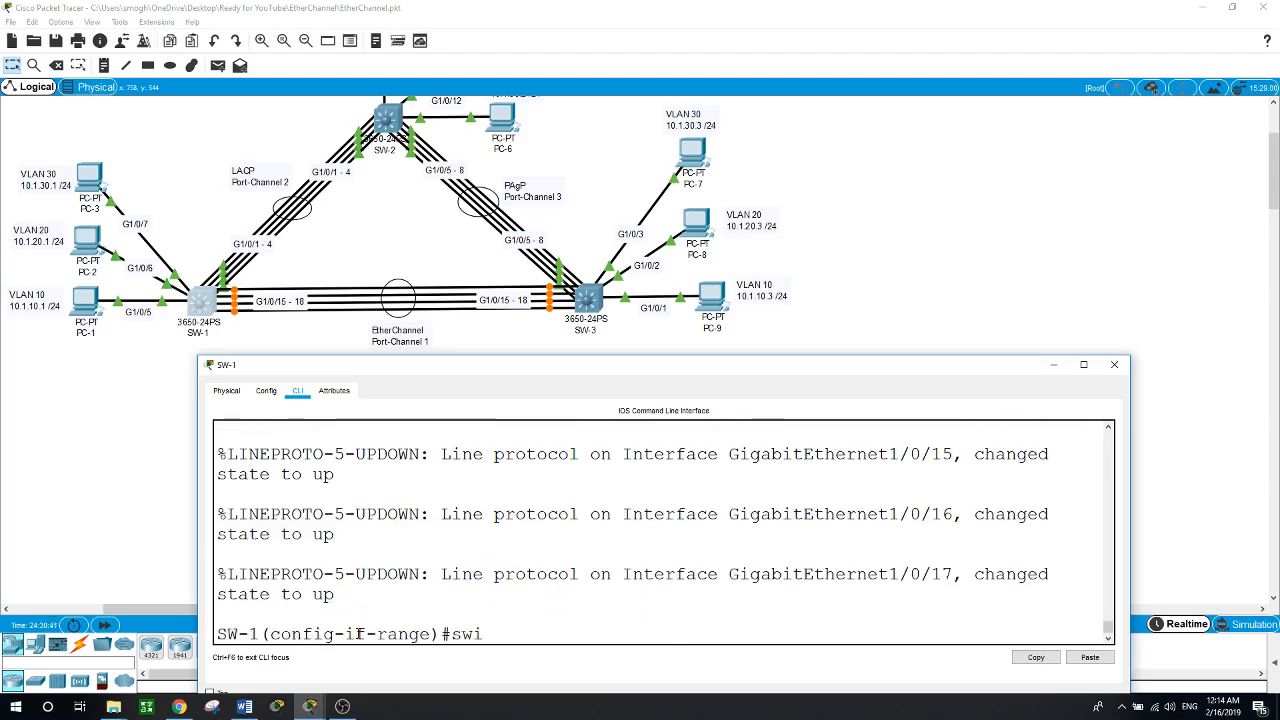
key(Tab)
text(mod)
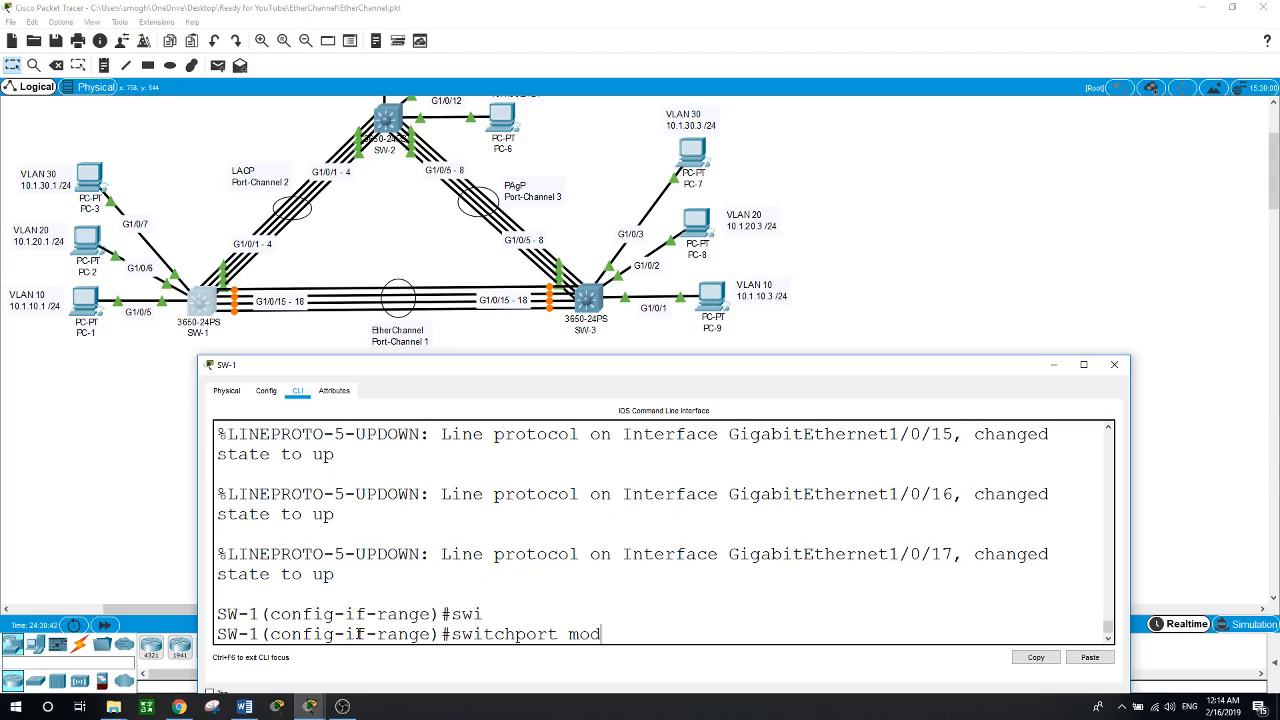
key(Tab)
text(trunk)
key(Return)
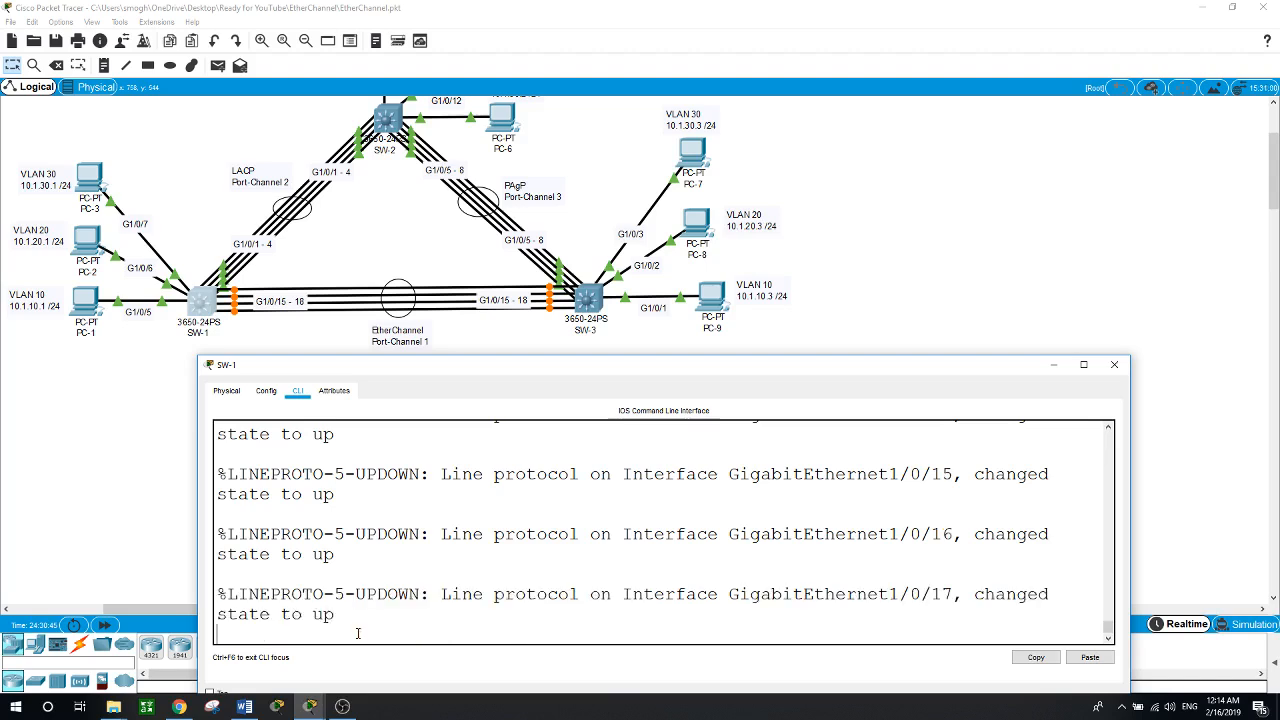
key(Return)
text(exit)
key(Return)
key(Return)
text(exit)
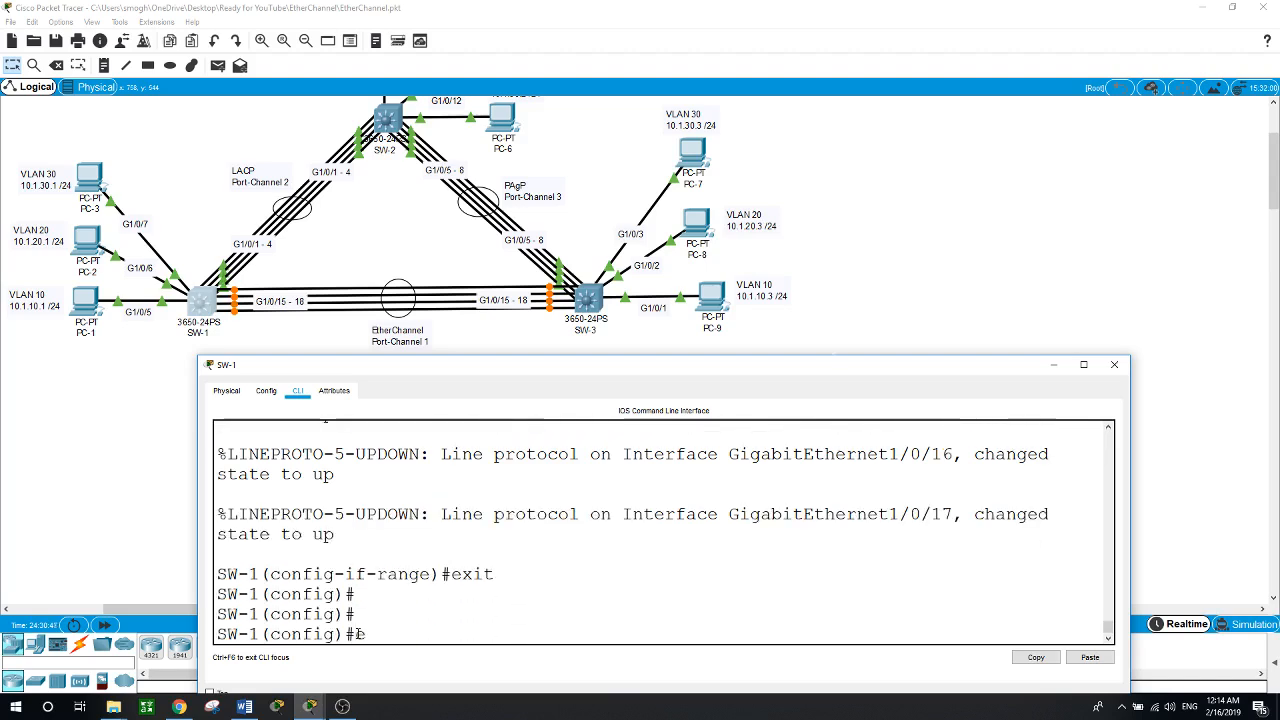
key(Return)
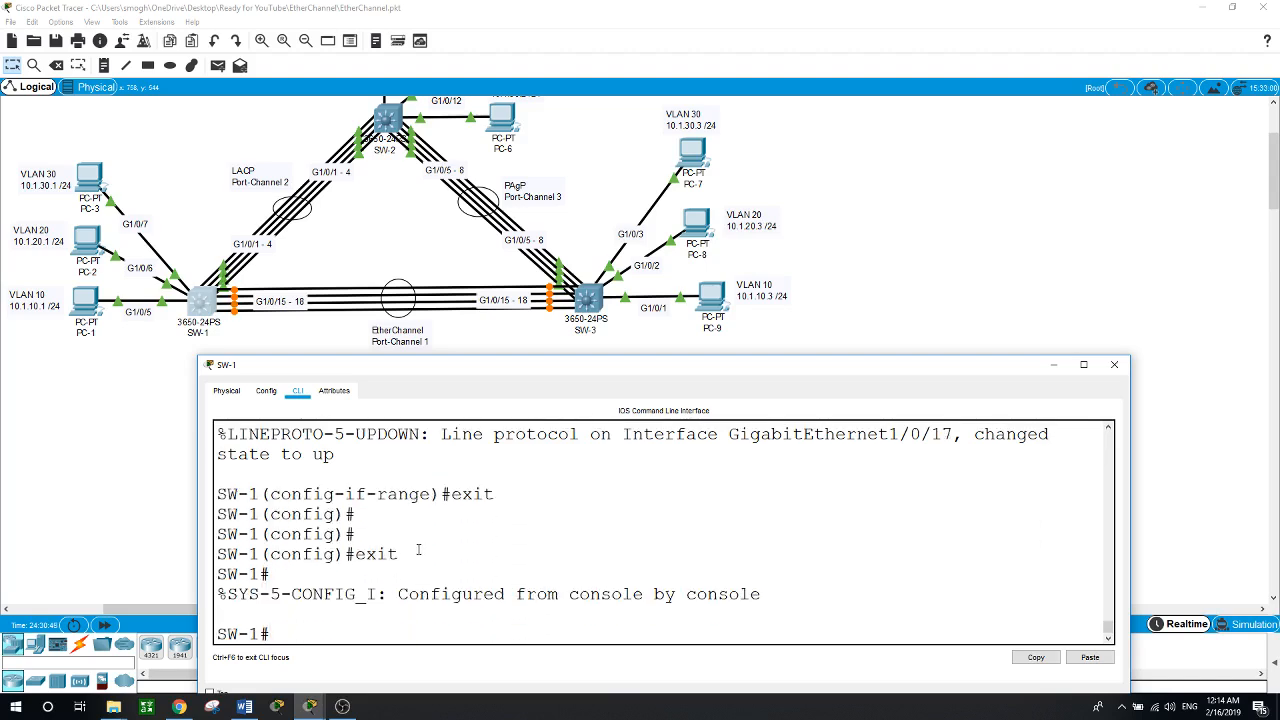
Move SW-1's window clear of the topology and run show etherchannel summary on the switch.
drag(523, 377, 513, 394)
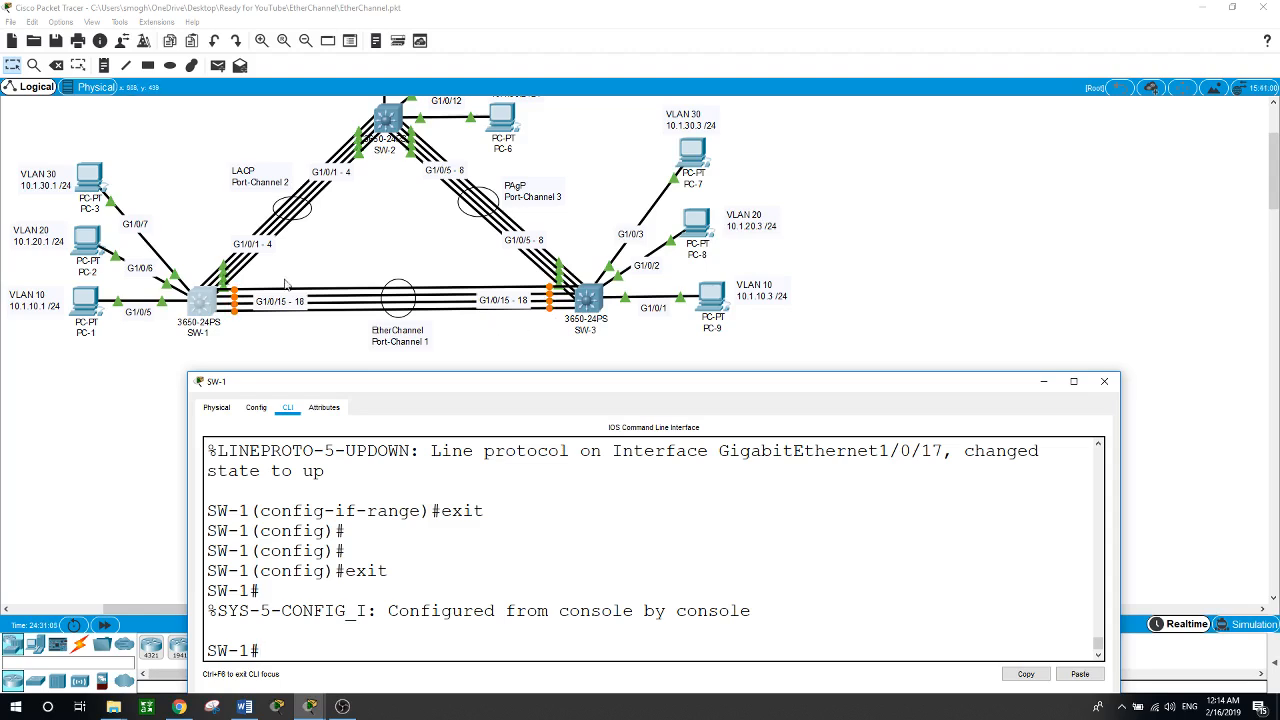
click(201, 303)
text(show eithe)
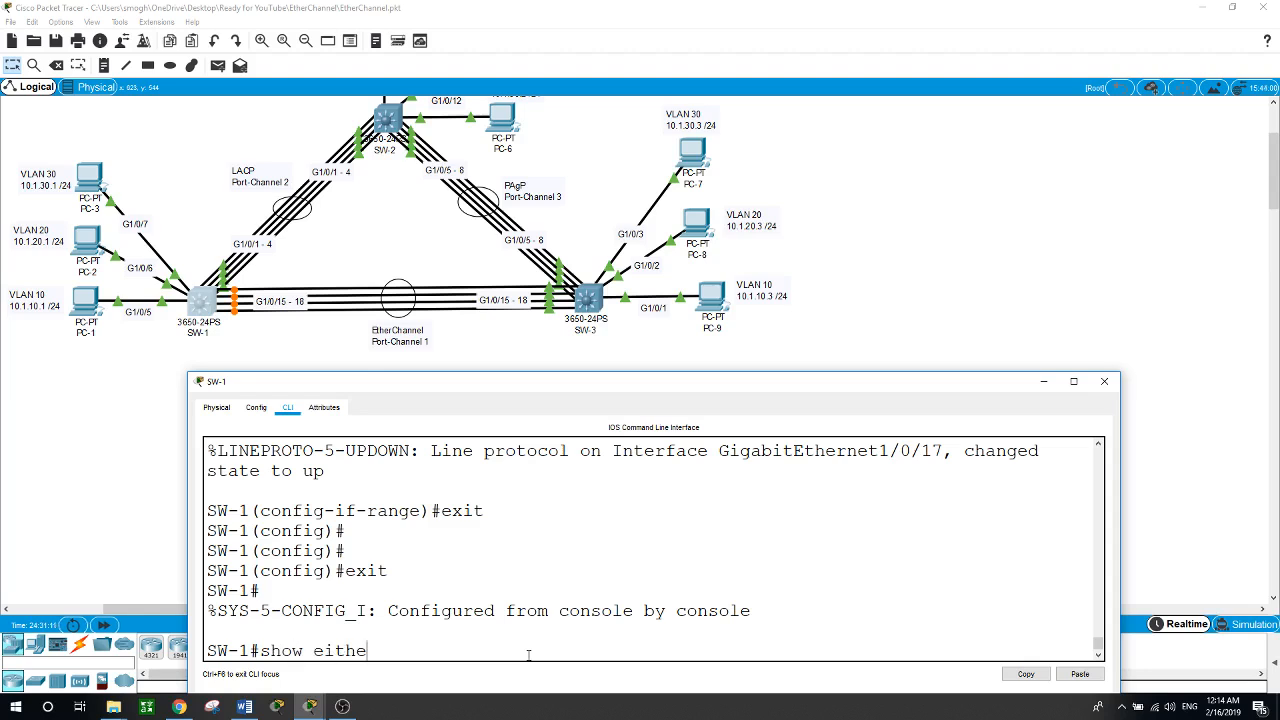
key(BackSpace)
key(BackSpace)
key(BackSpace)
key(BackSpace)
text(the)
key(Tab)
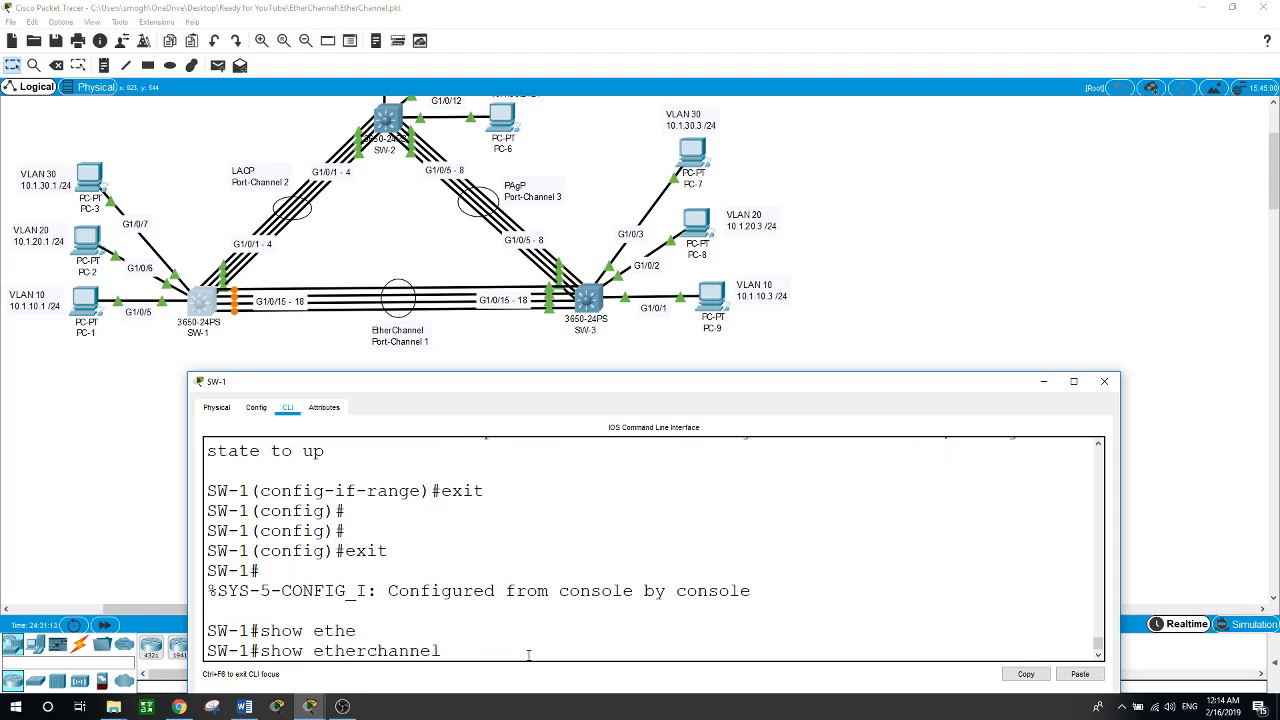
text(summ)
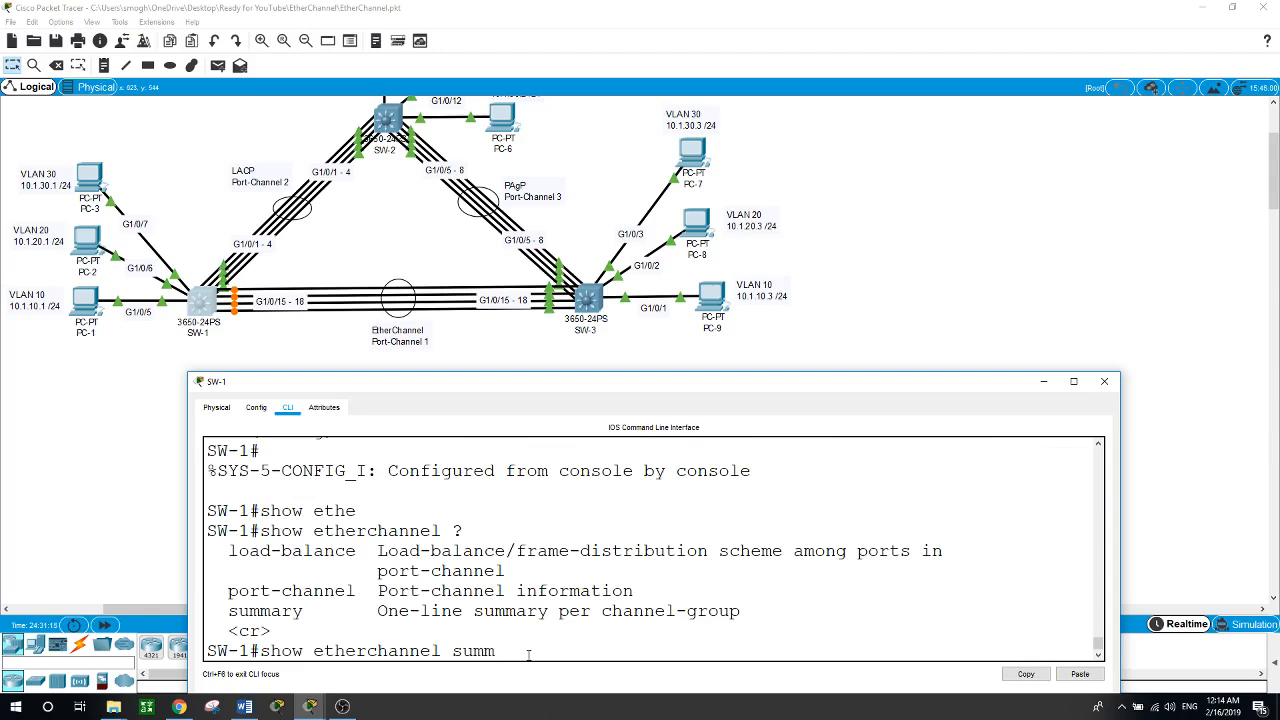
key(Tab)
key(Return)
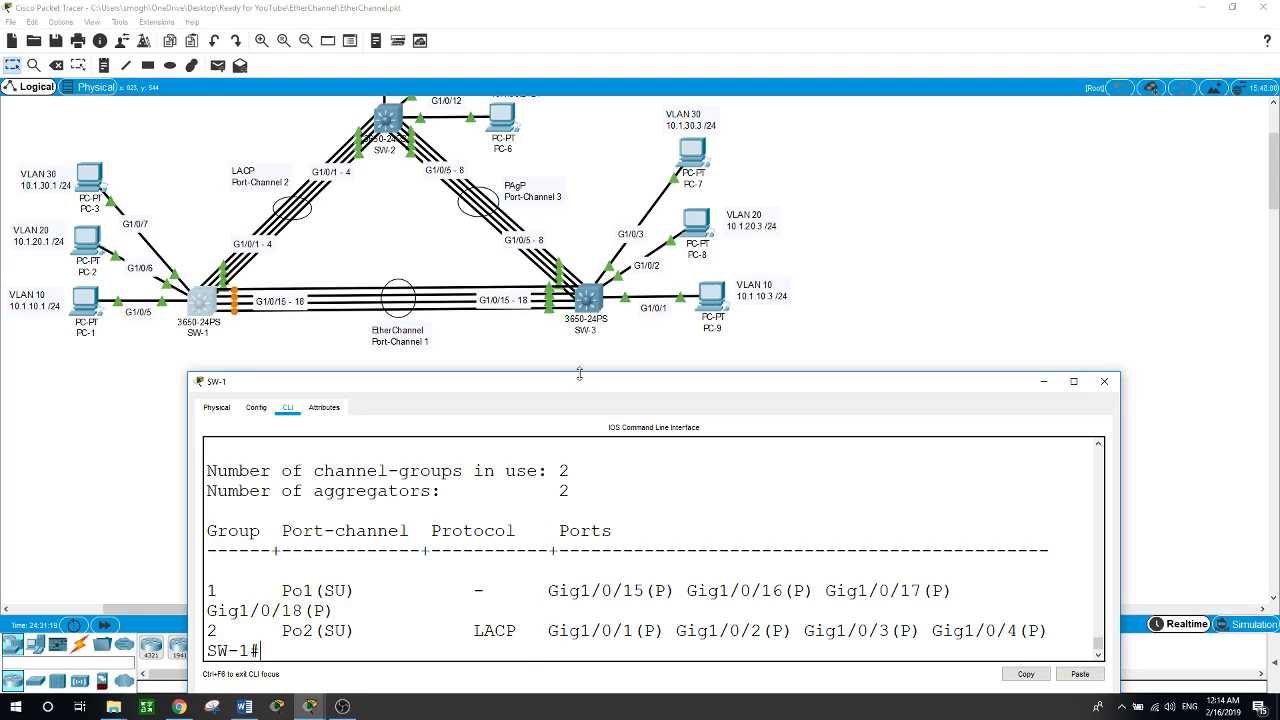
Enlarge SW-1's window to read the full EtherChannel summary, moving it aside briefly to check the topology links.
drag(579, 374, 541, 36)
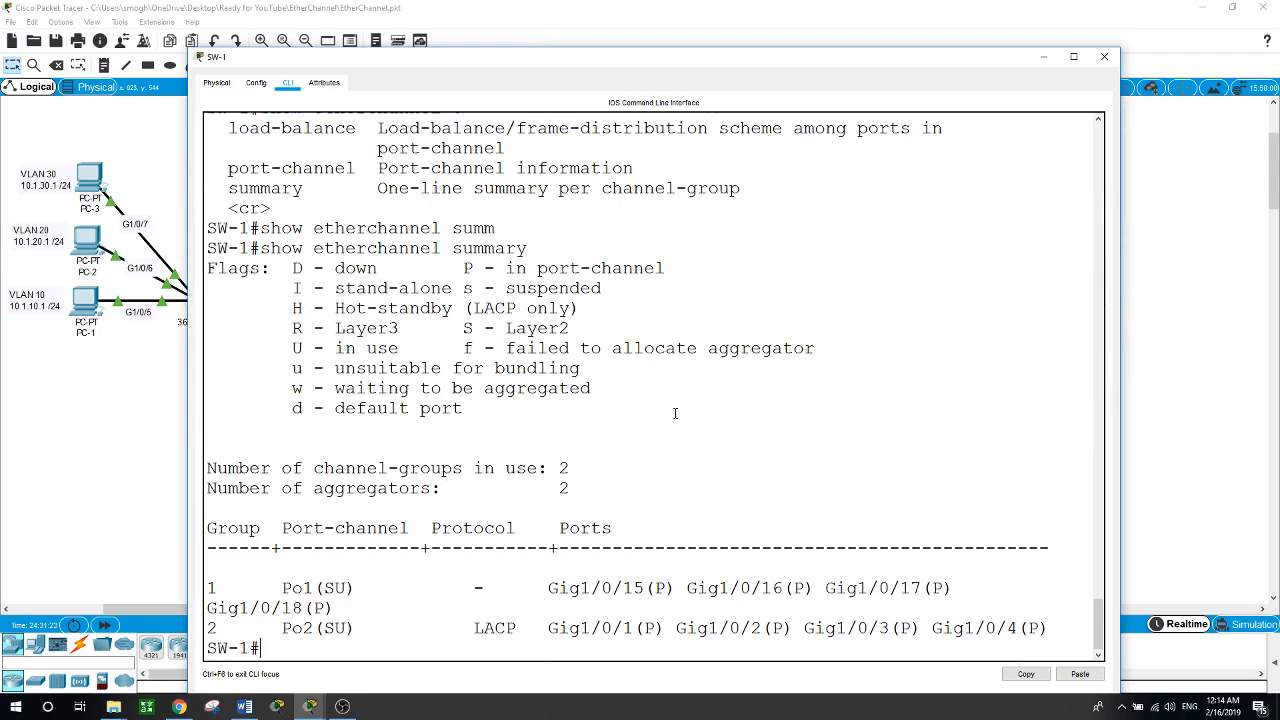
drag(1119, 438, 1256, 413)
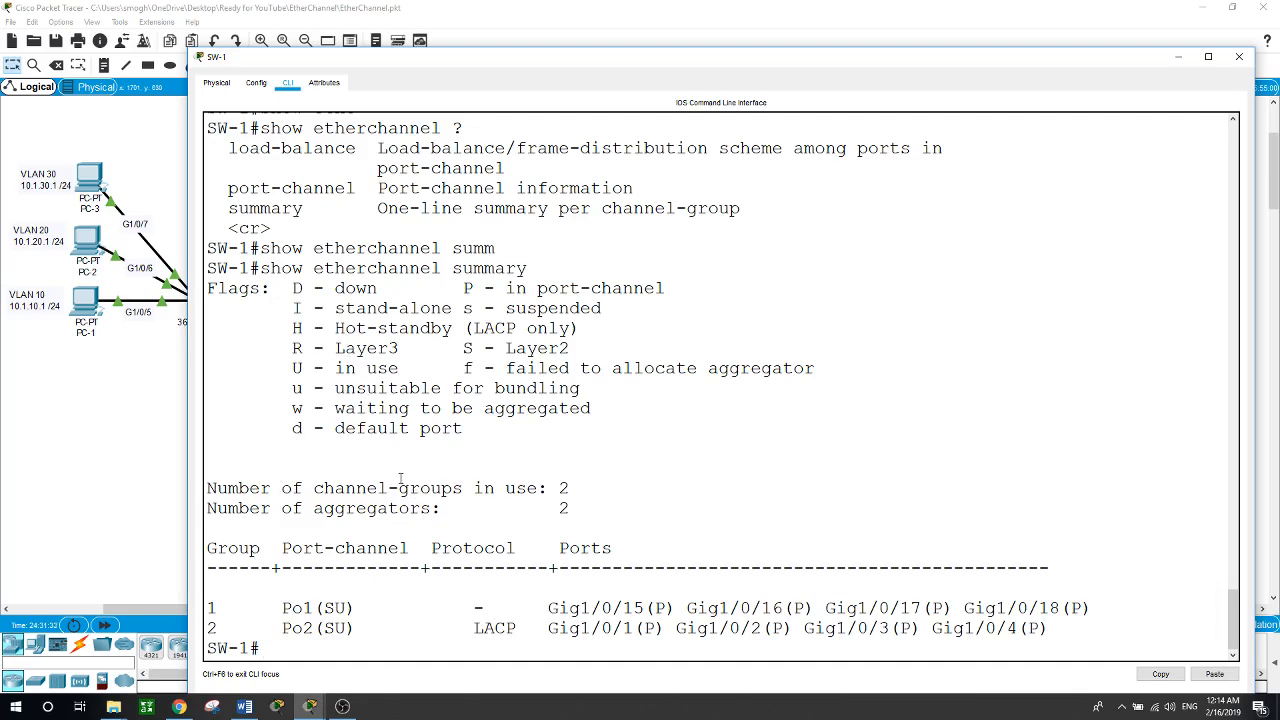
drag(642, 63, 596, 433)
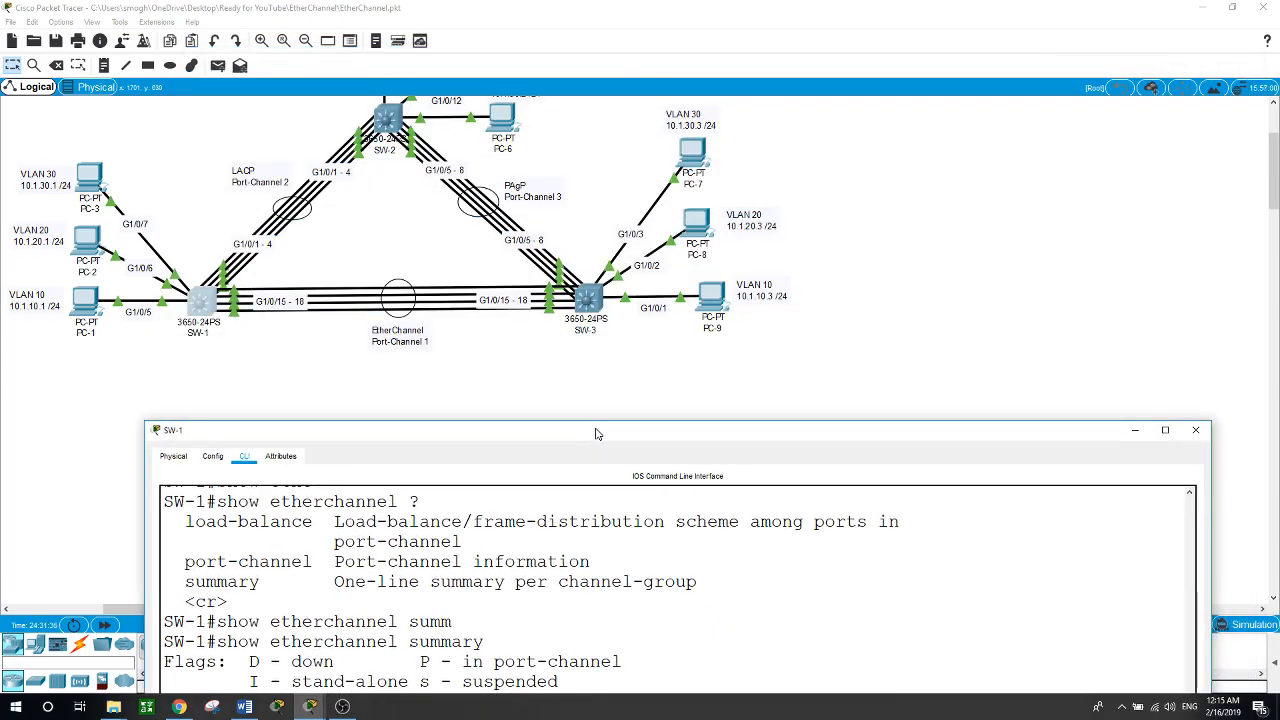
drag(596, 433, 598, 79)
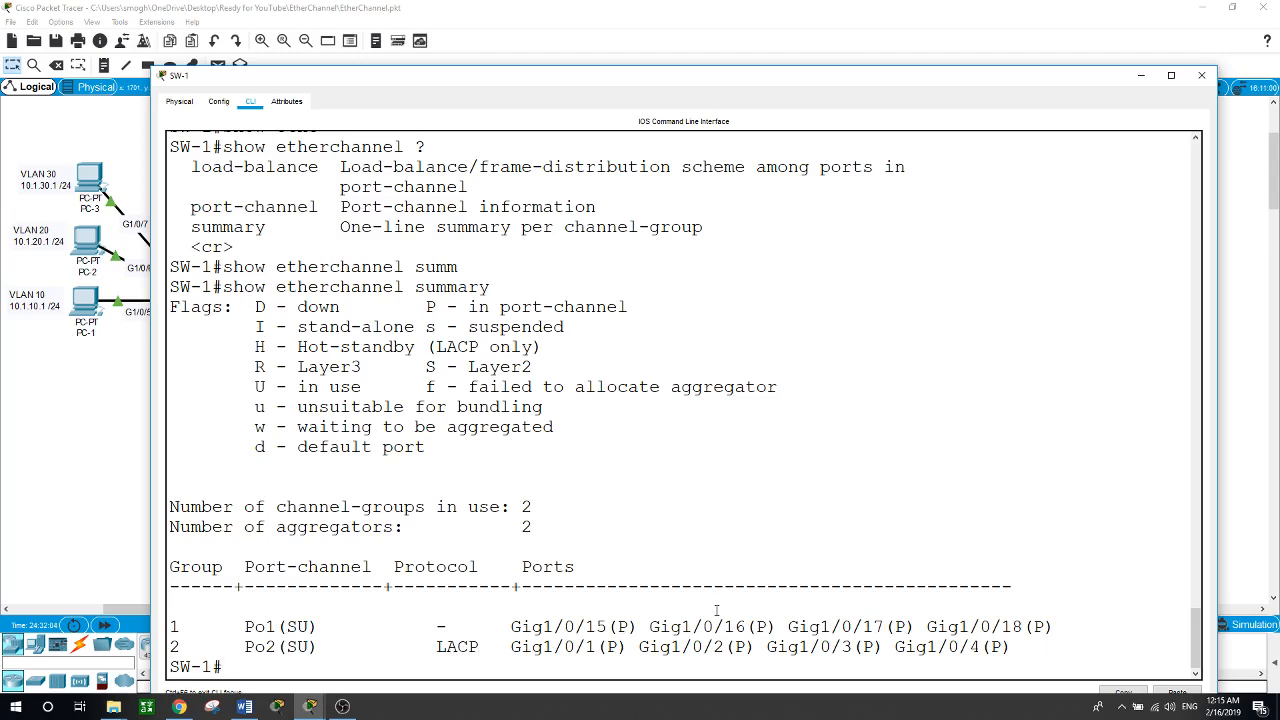
Run show etherchannel port-channel on SW-1 and review the protocol and member ports of groups 1 and 2.
text(show eithe)
key(BackSpace)
key(BackSpace)
key(BackSpace)
key(BackSpace)
text(the)
key(Tab)
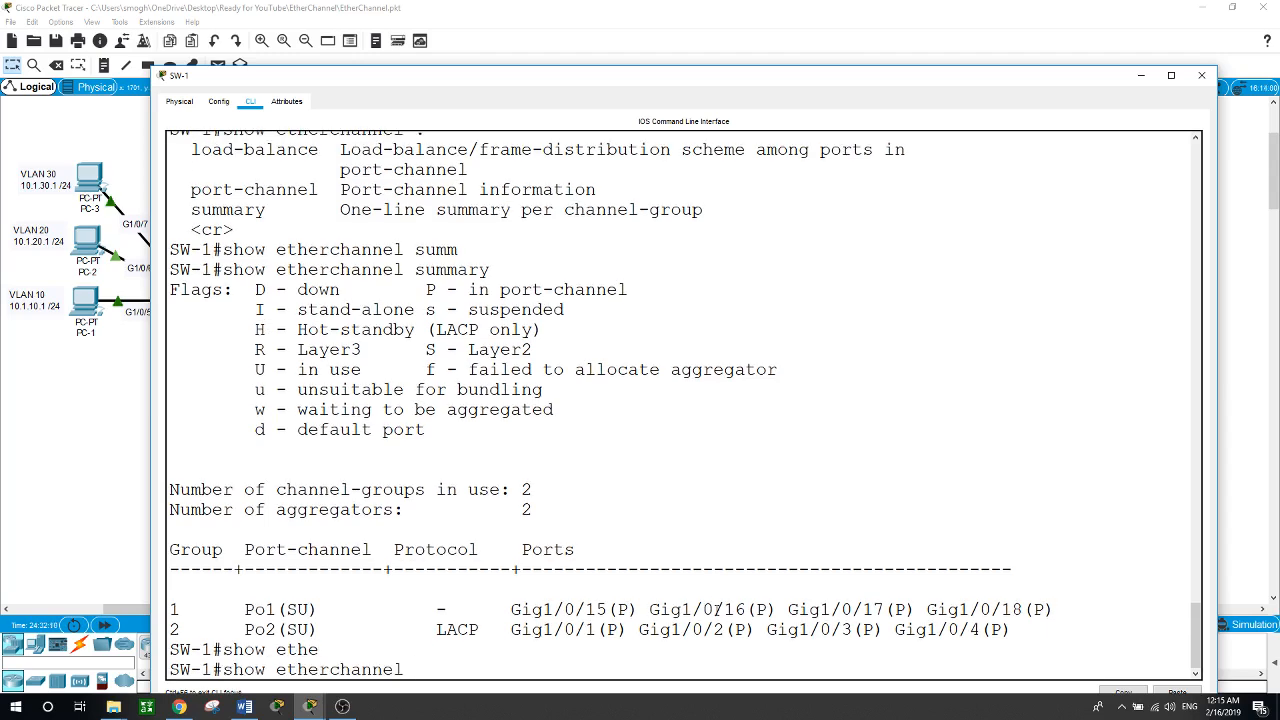
text(po)
key(Tab)
key(Return)
key(space)
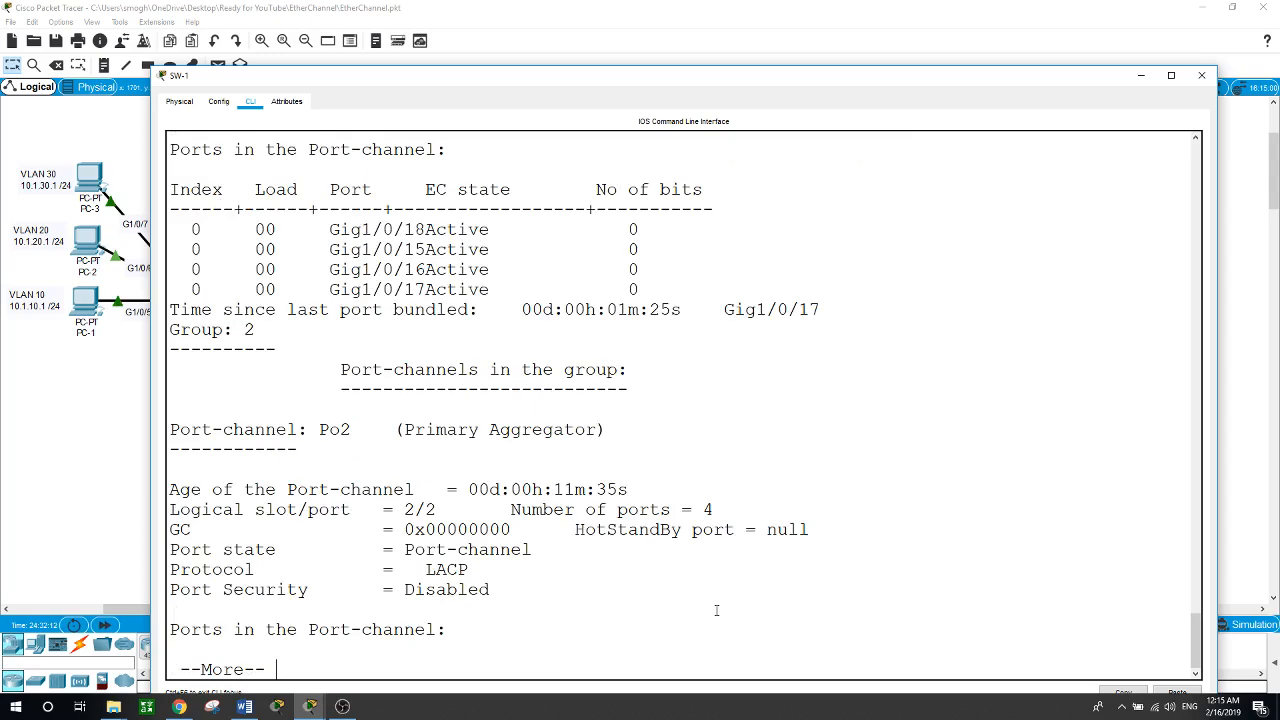
key(space)
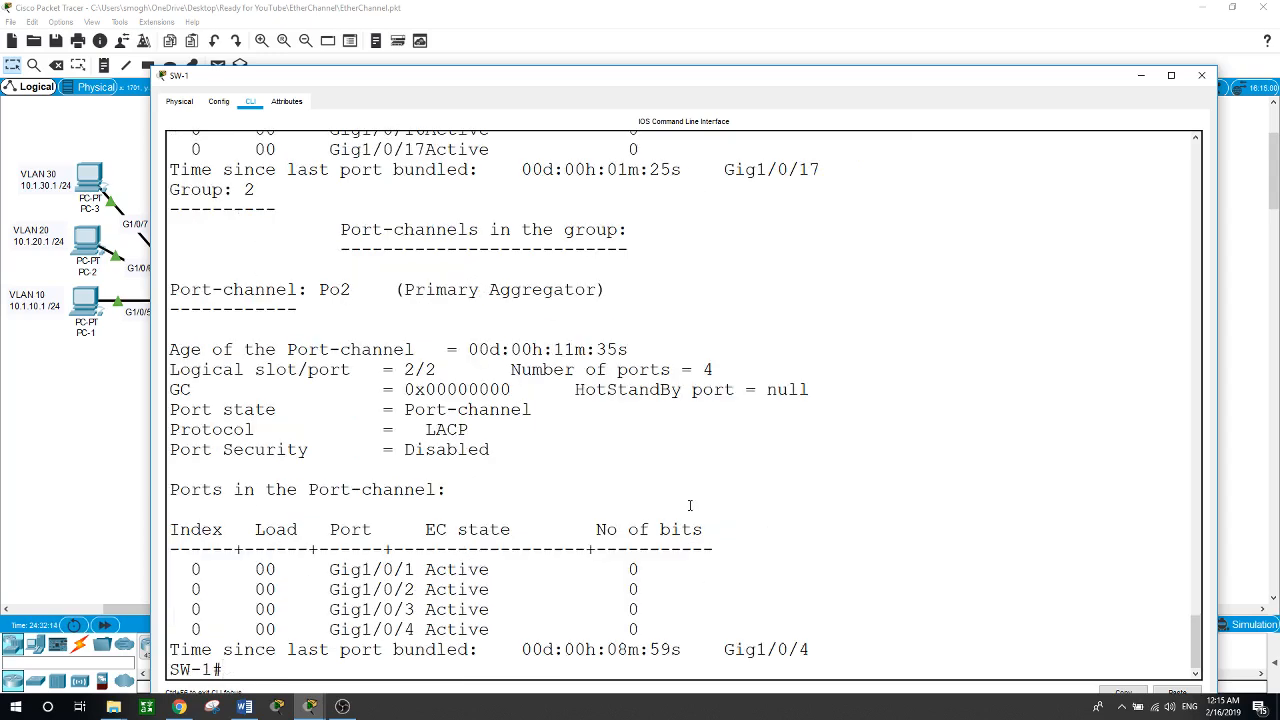
scroll(689, 505, up, 4)
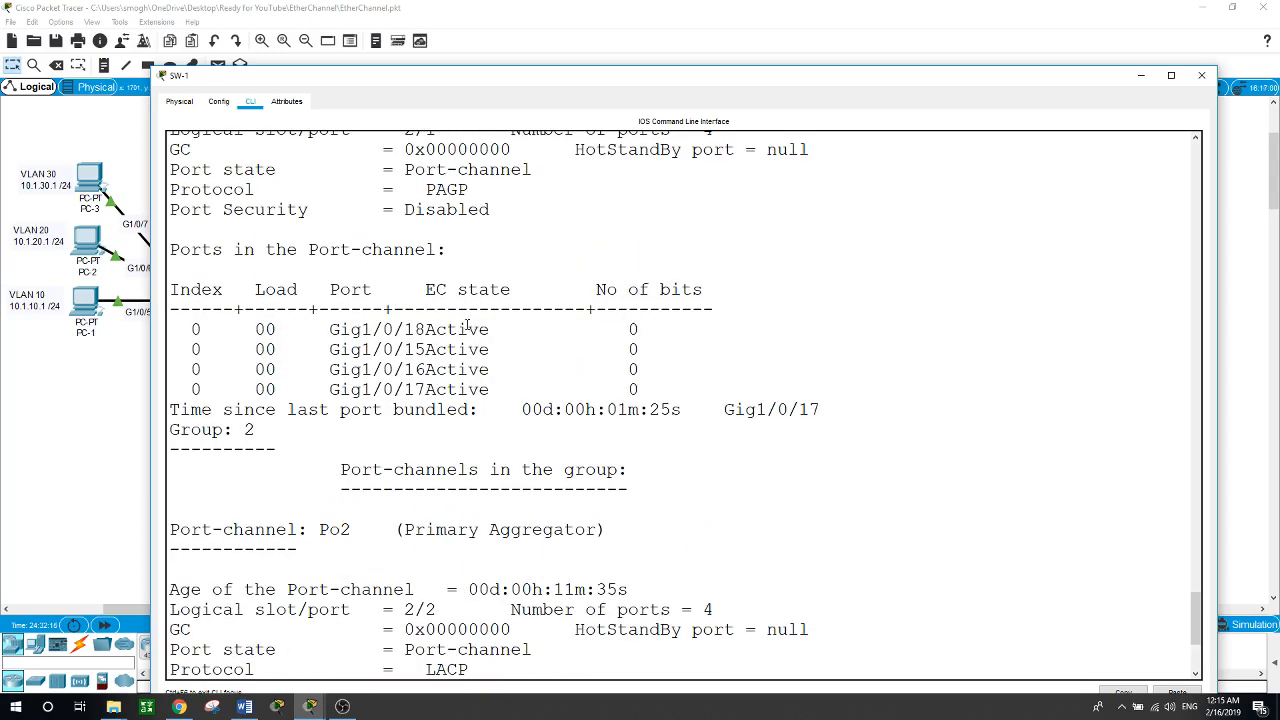
scroll(490, 340, down, 4)
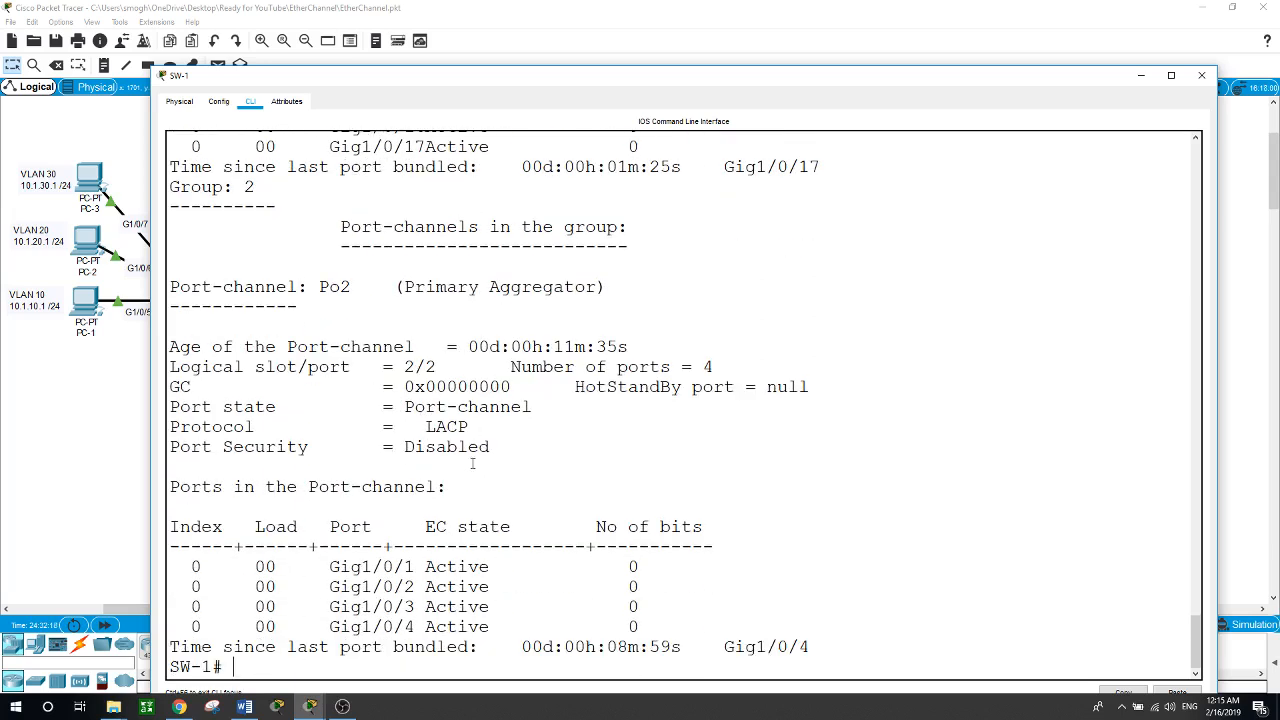
Compare the protocols and active member ports of groups 1 and 2 in SW-1's port-channel output, moving the window to reveal the topology.
scroll(592, 547, up, 3)
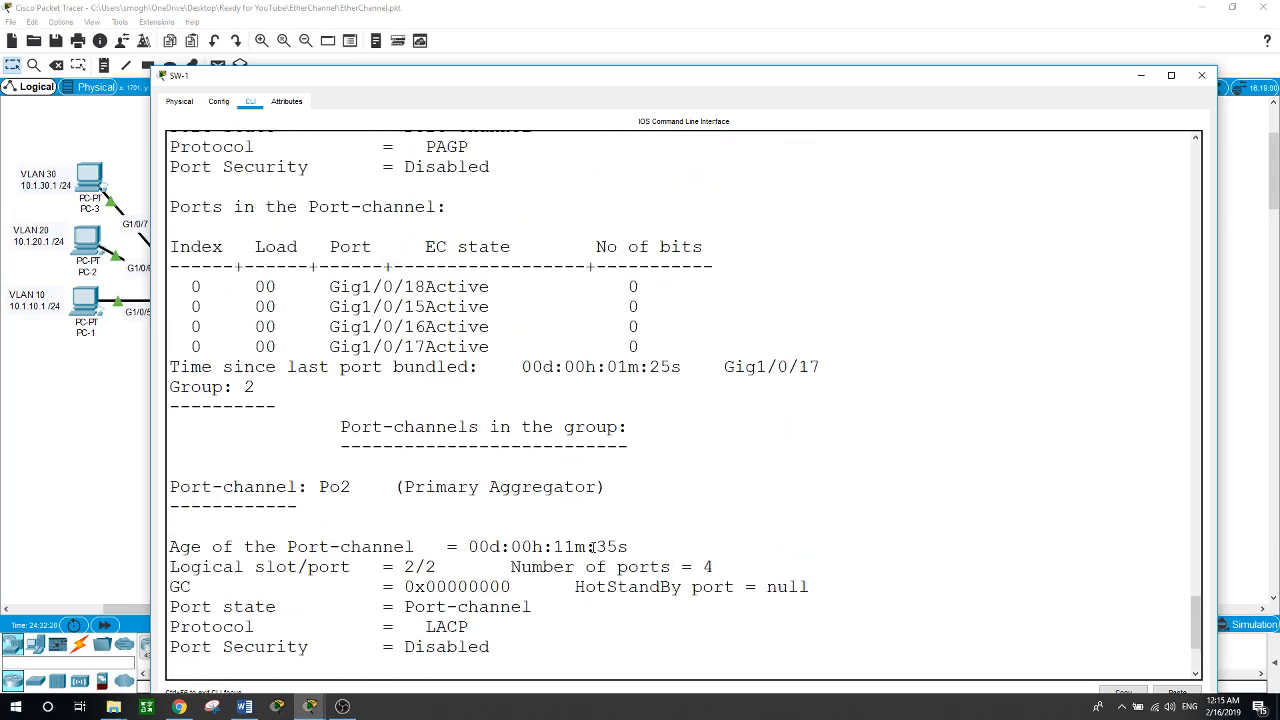
scroll(592, 547, up, 2)
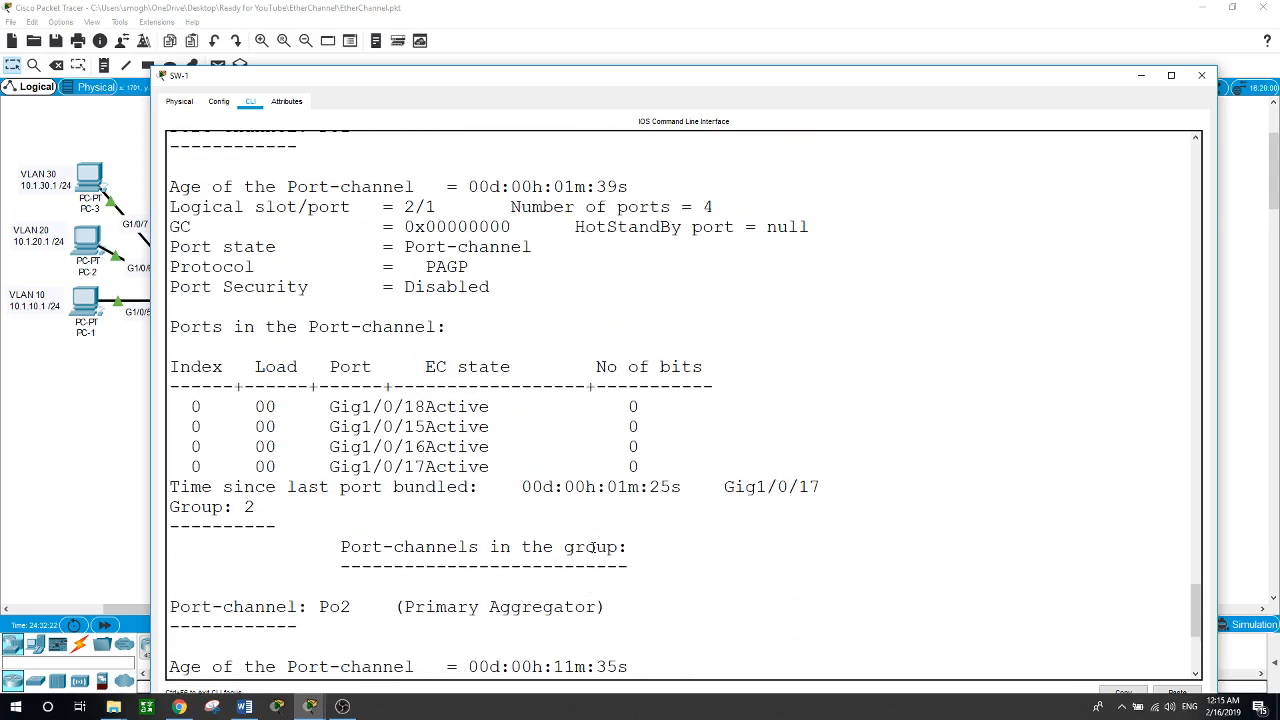
scroll(592, 547, down, 1)
scroll(485, 377, up, 1)
drag(457, 86, 548, 94)
scroll(603, 341, down, 5)
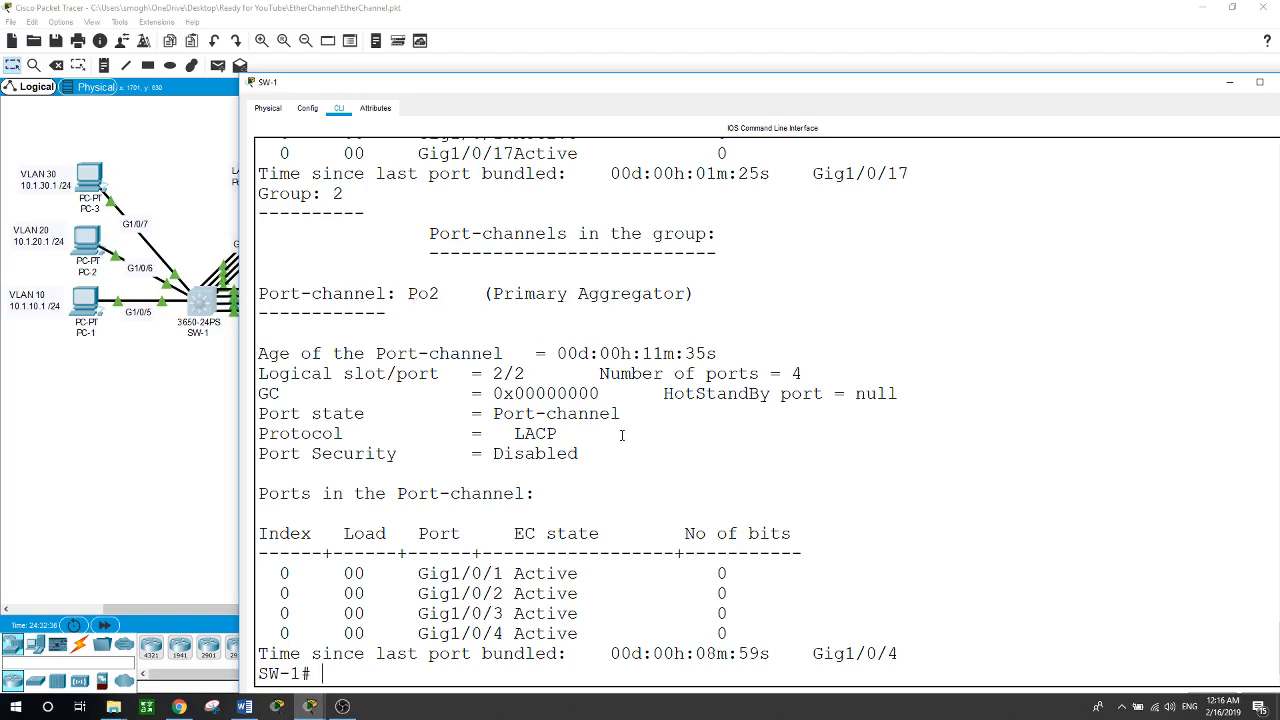
scroll(603, 642, up, 4)
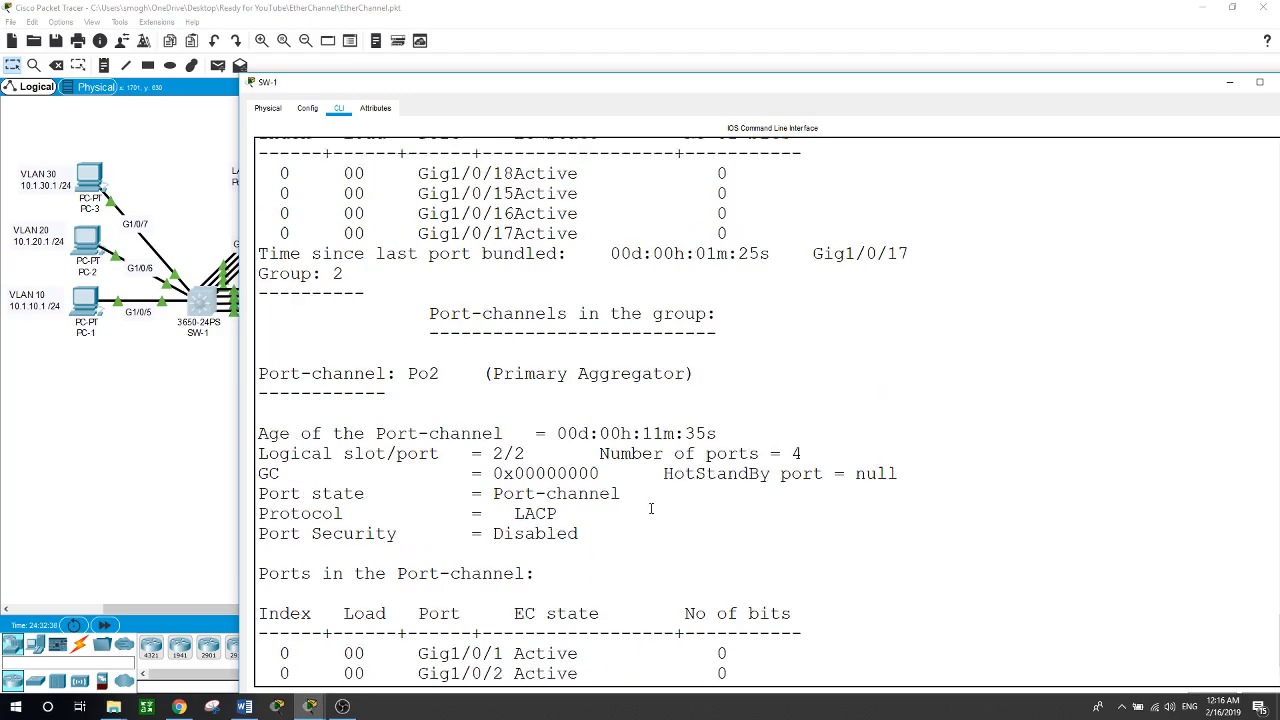
scroll(549, 370, up, 2)
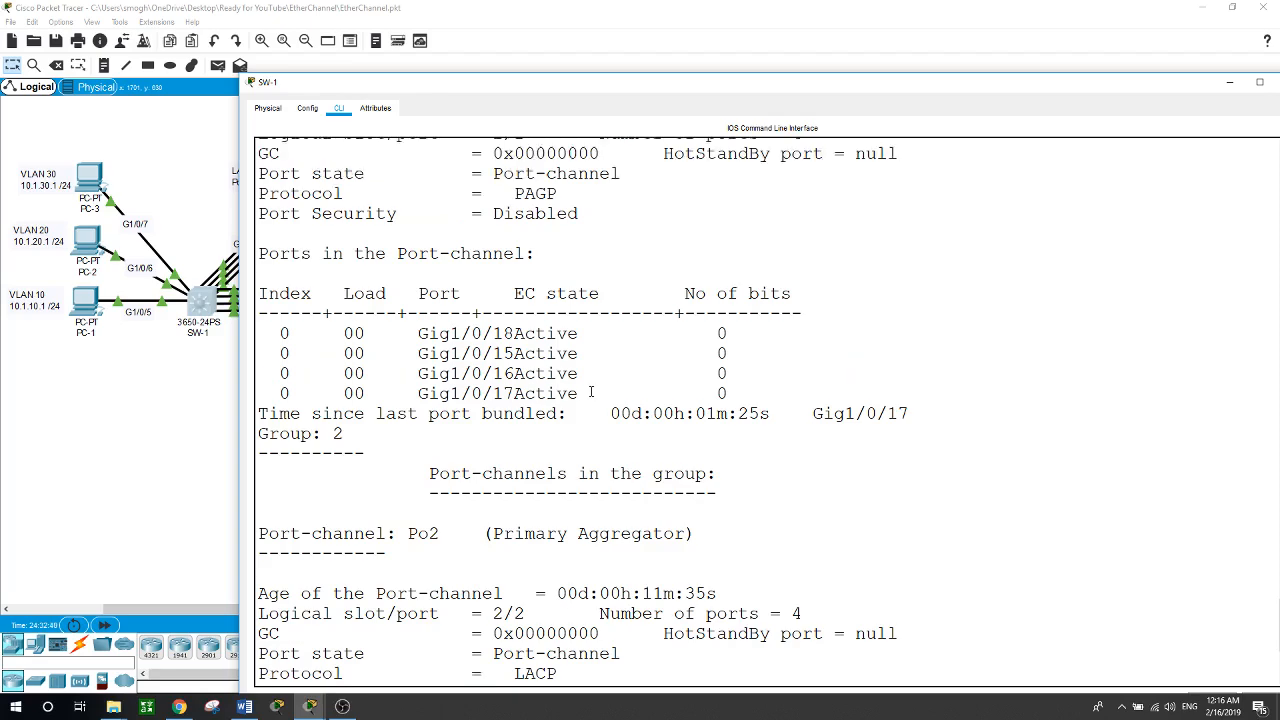
Bring the full topology into view and open PC-1's Command Prompt, placing its window clear of the network diagram.
click(200, 421)
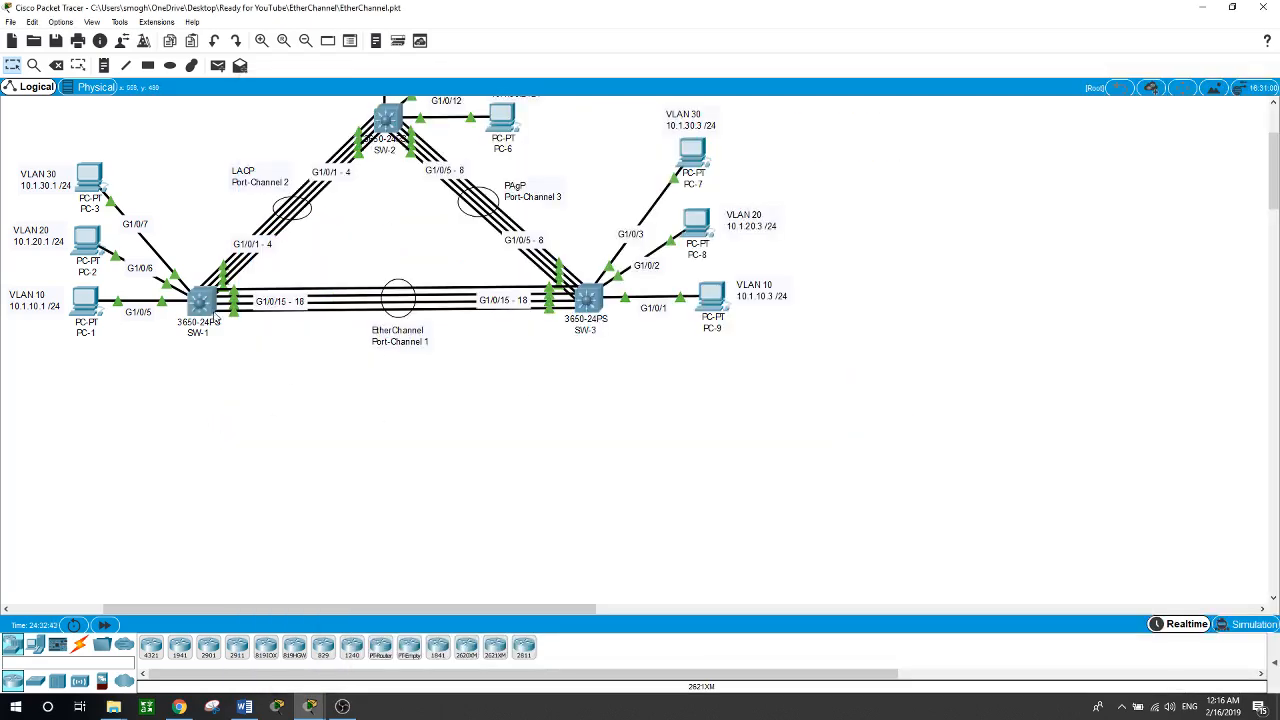
scroll(455, 467, up, 2)
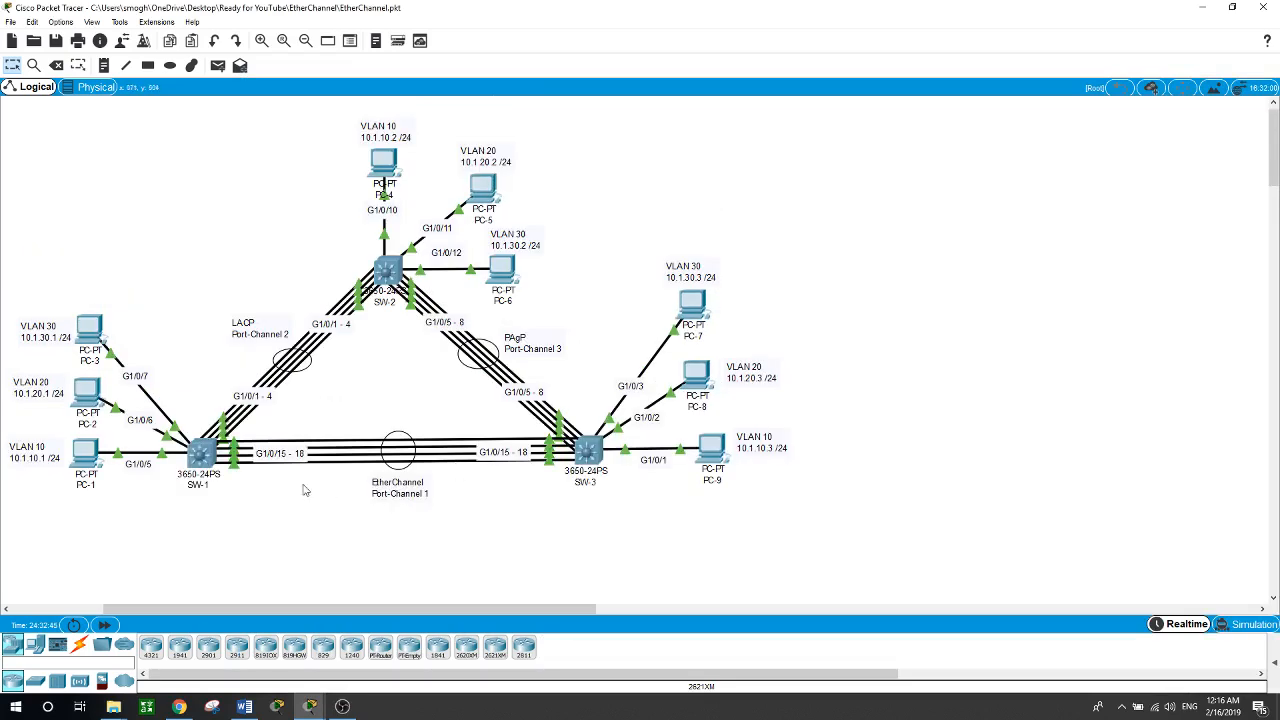
click(82, 456)
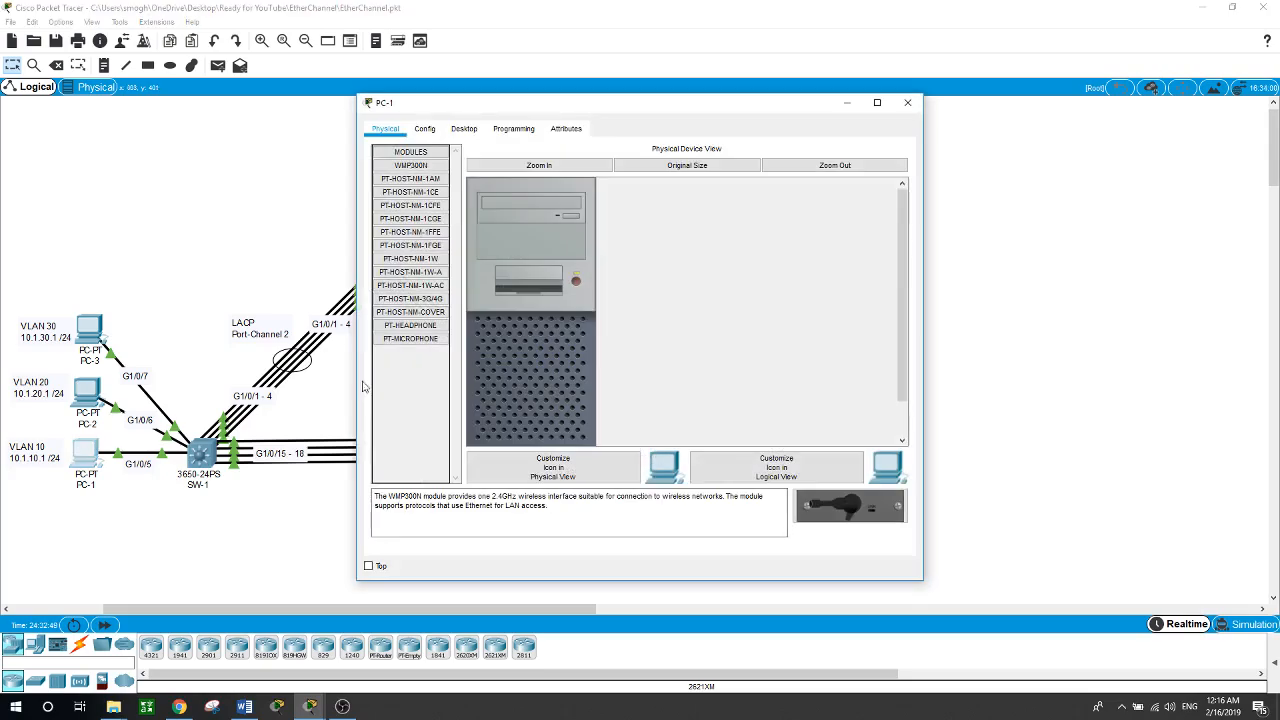
drag(612, 102, 1008, 112)
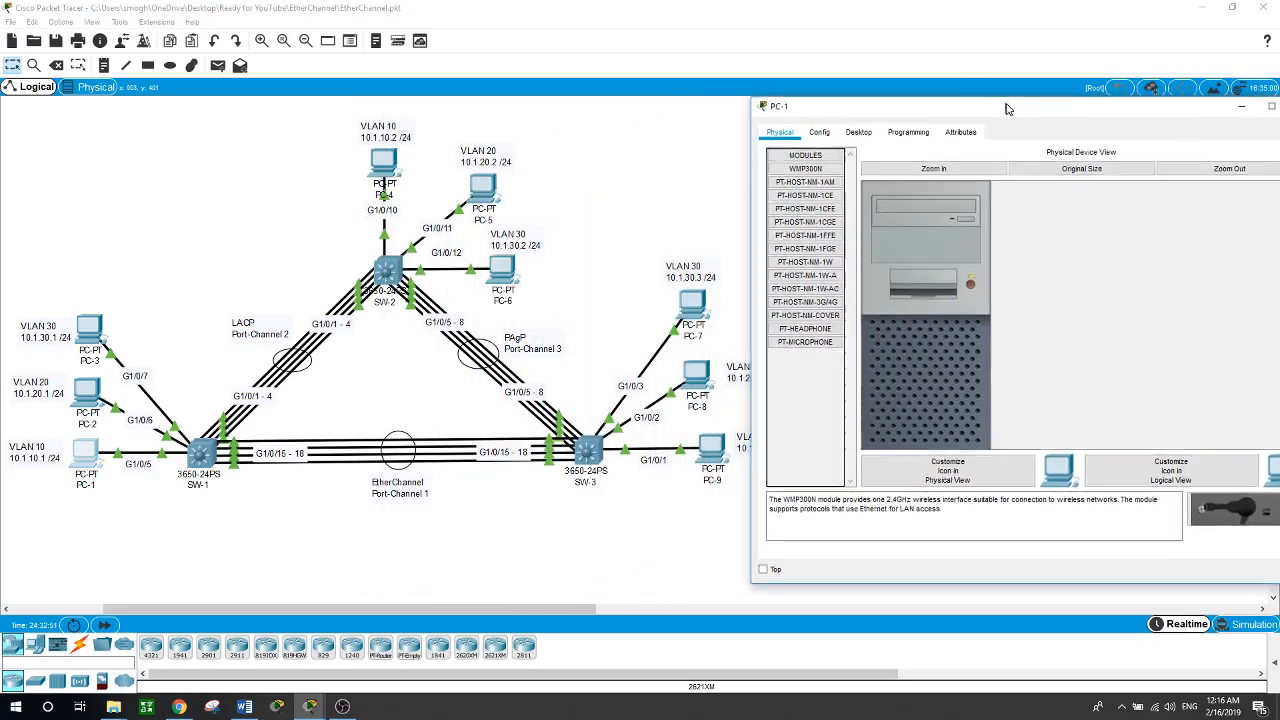
drag(1201, 119, 1160, 116)
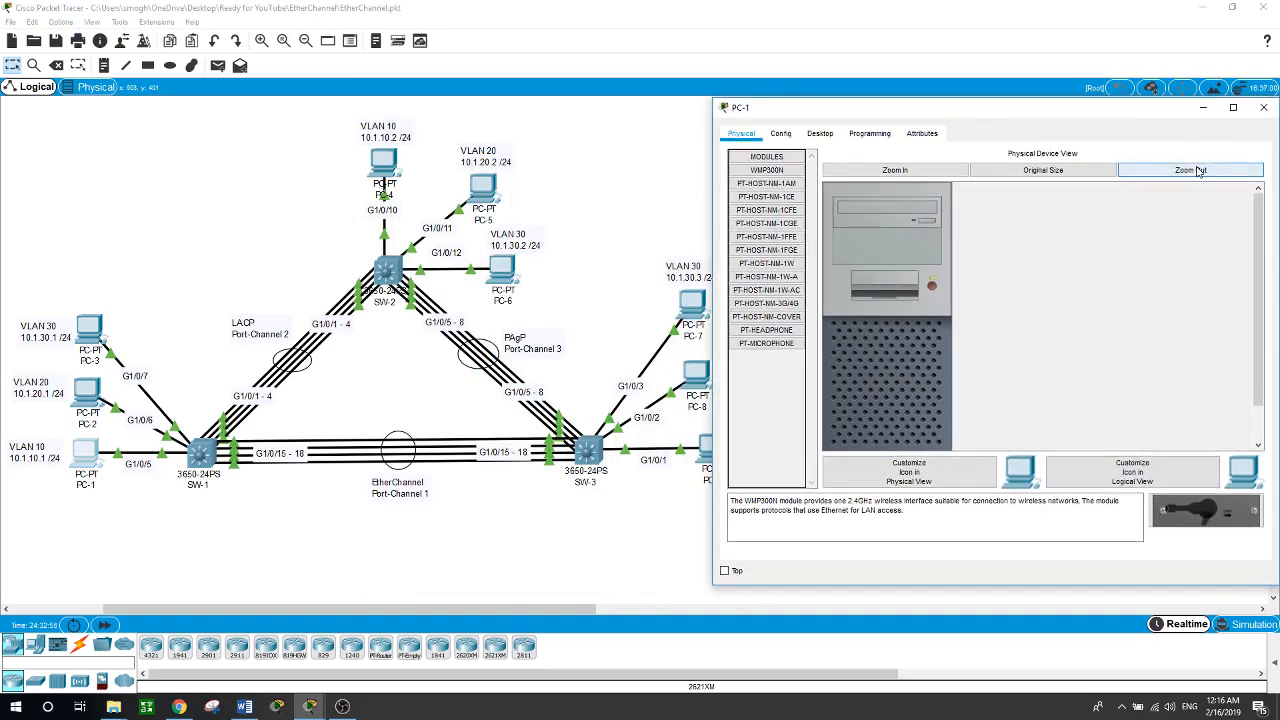
click(820, 134)
click(1082, 185)
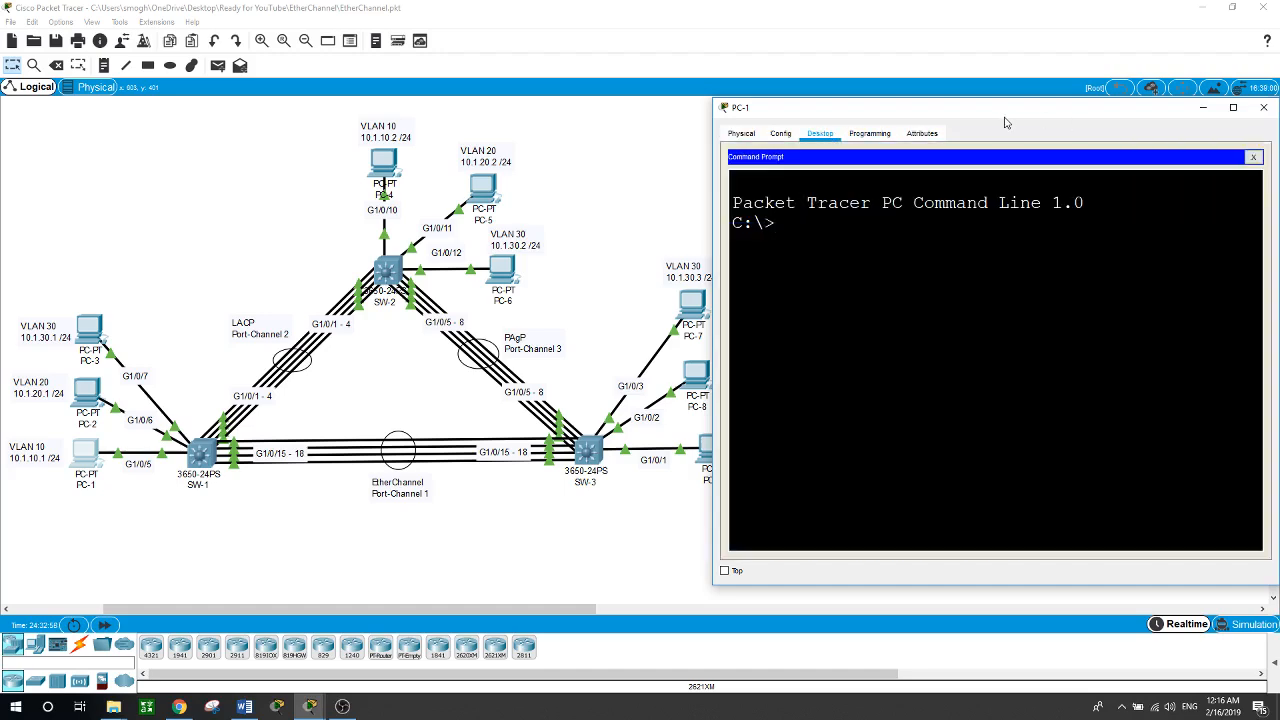
drag(1005, 116, 1078, 109)
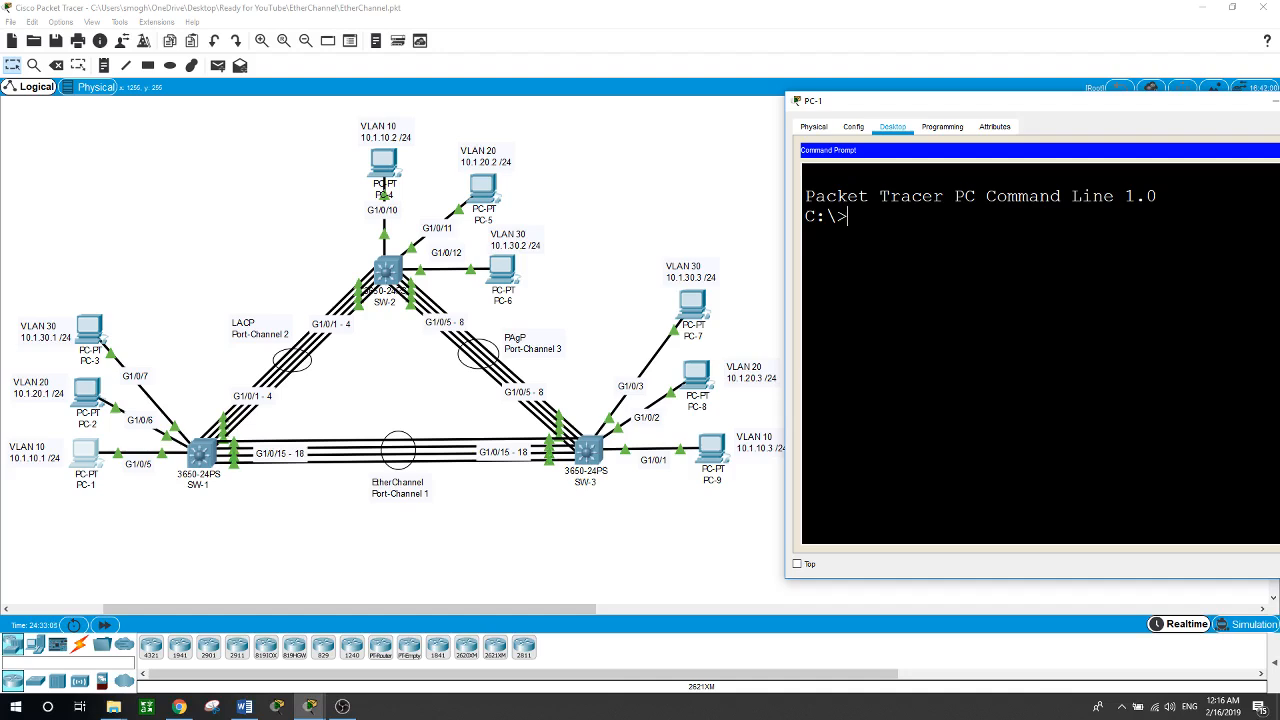
Ping PC-4 at 10.1.10.2 from PC-1, keeping the window clear of the topology.
text(ping 10.1.10.2)
key(Return)
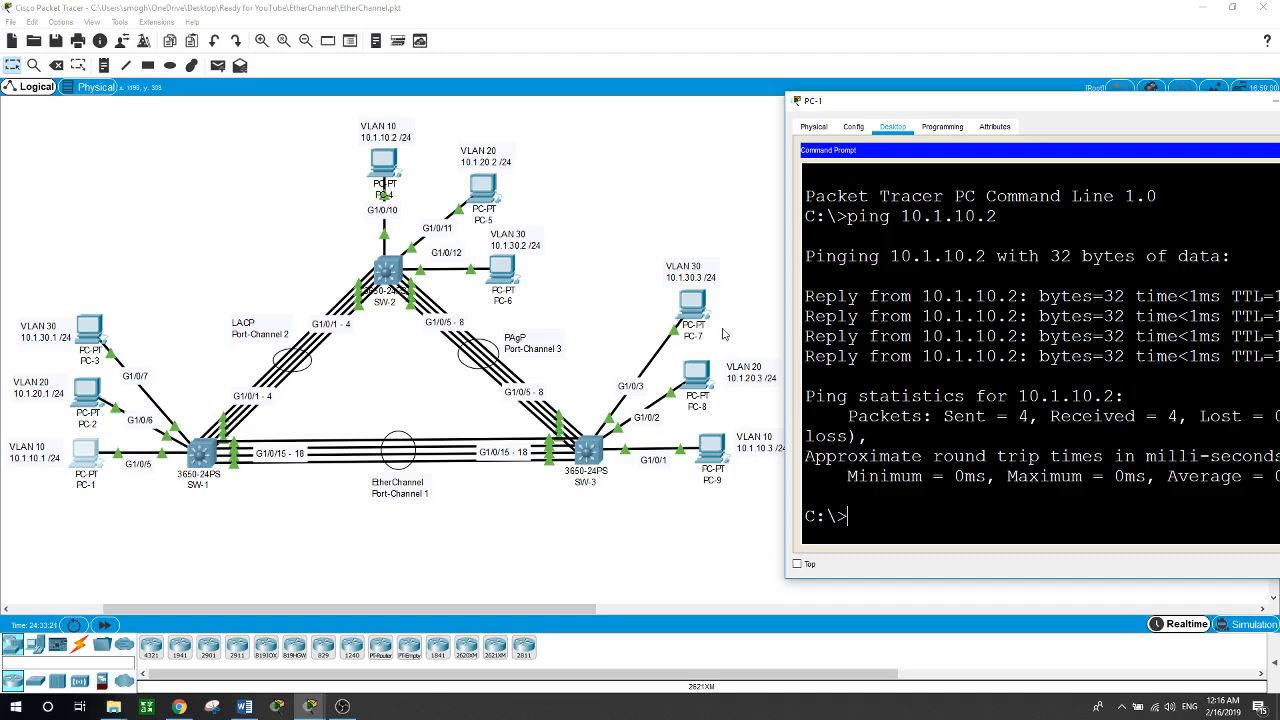
mouse_move(868, 111)
mouse_down()
mouse_move(928, 112)
mouse_move(882, 113)
mouse_up()
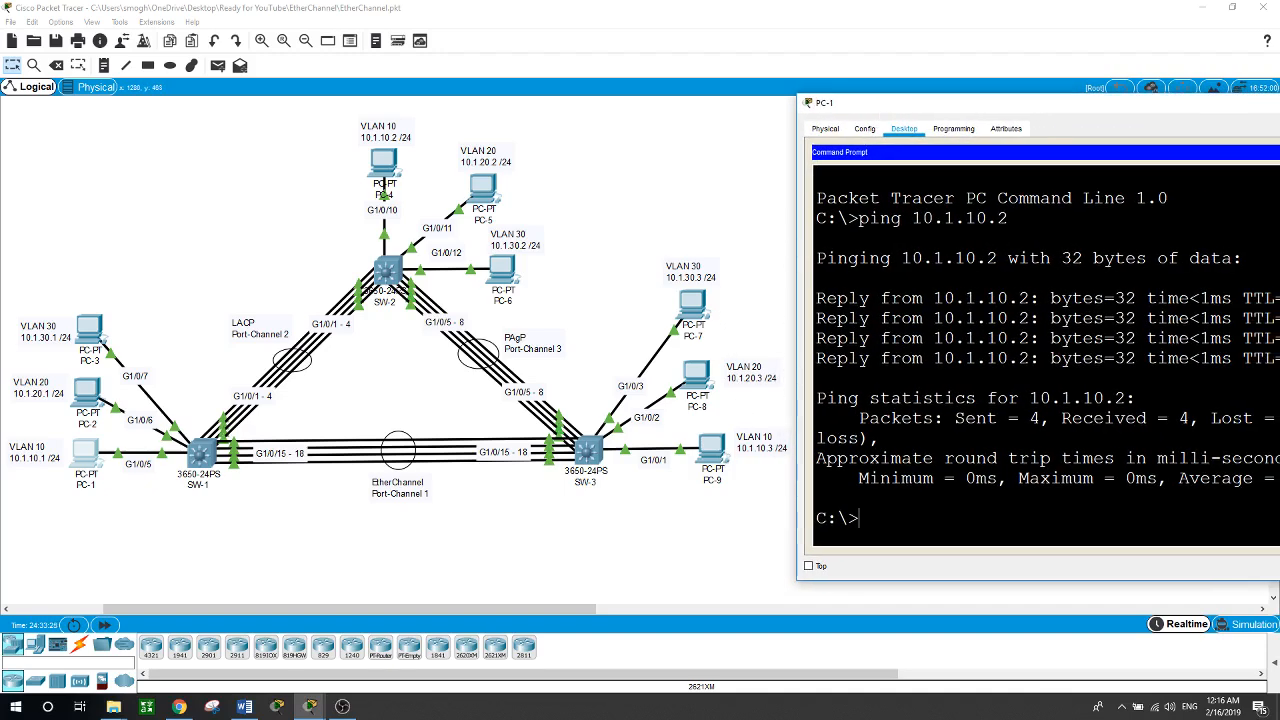
Ping PC-9 at 10.1.10.3 from PC-1 and return to the topology.
key(Up)
key(BackSpace)
text(3)
key(Return)
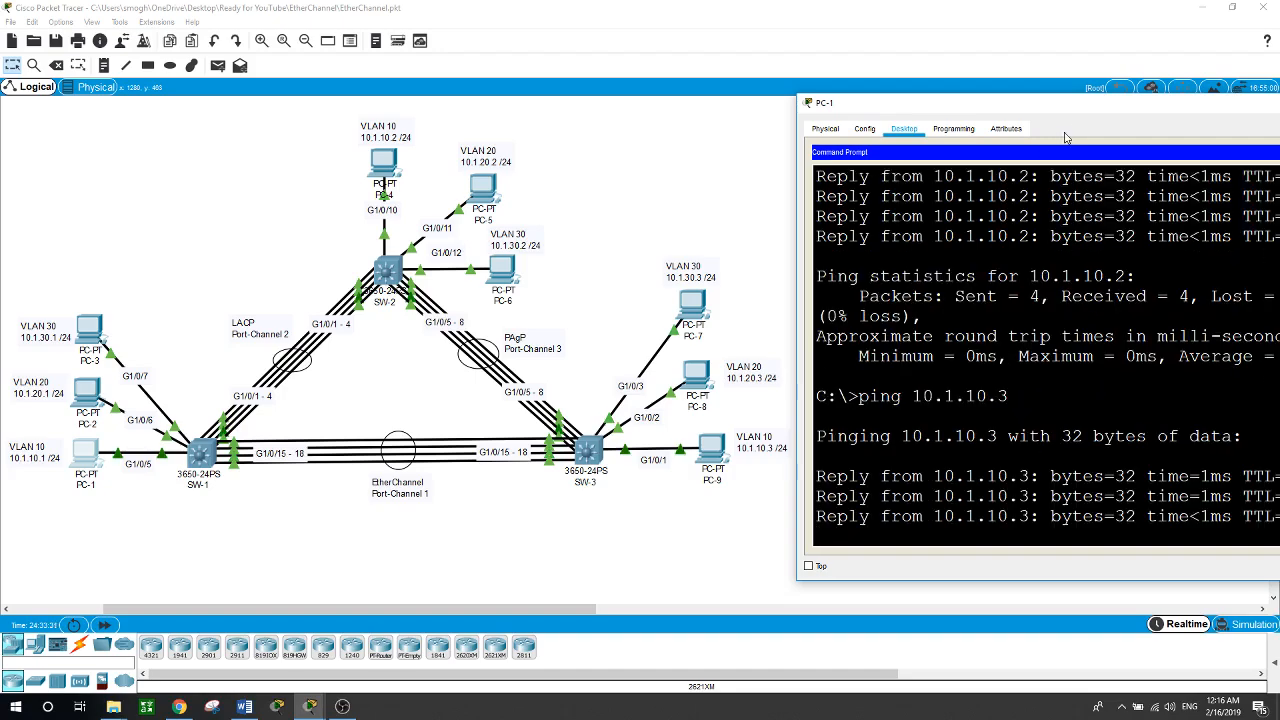
mouse_move(1086, 116)
mouse_down()
mouse_move(1047, 117)
mouse_move(1084, 110)
mouse_up()
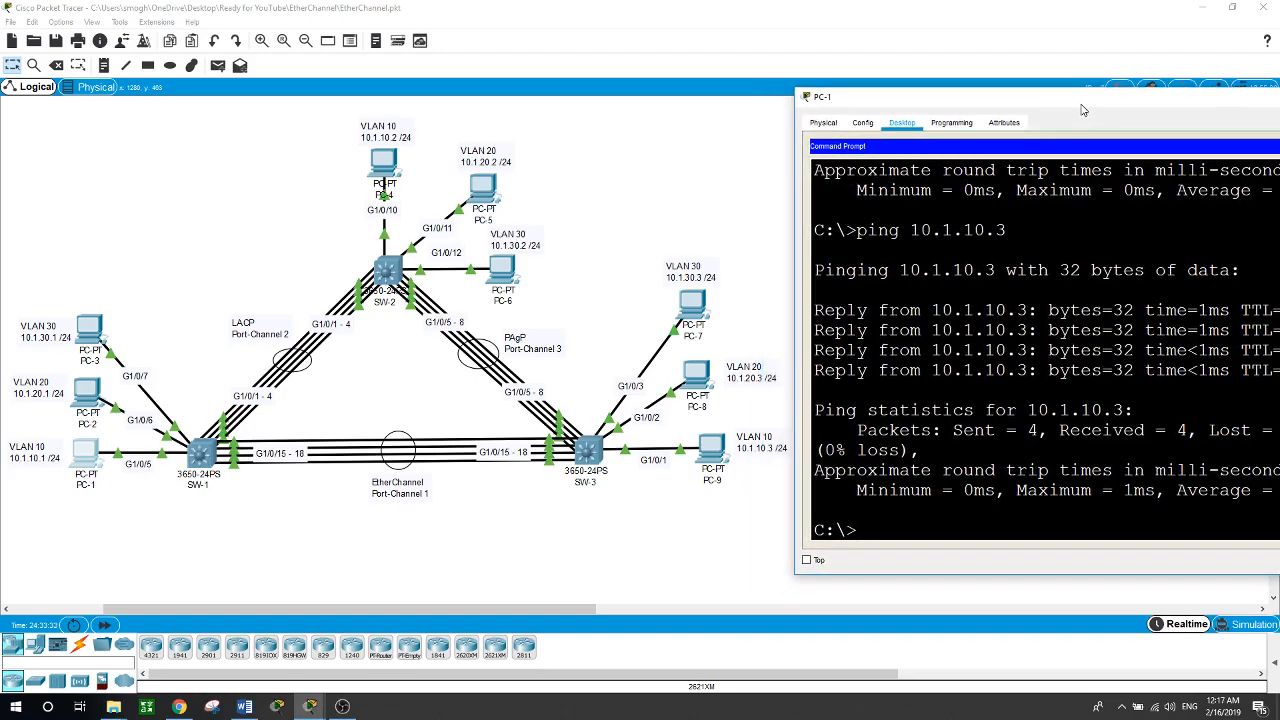
click(725, 197)
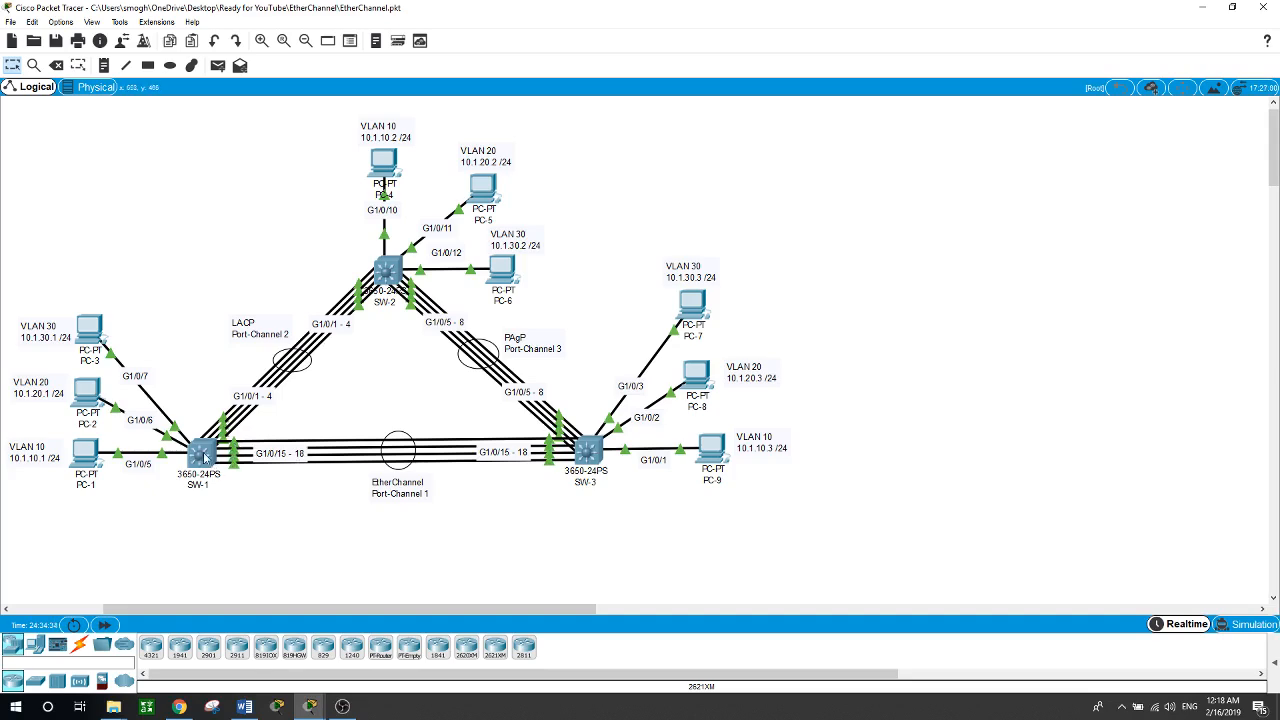
Run show spanning-tree on SW-1 and review the port roles, states and costs for VLANs 1, 10, 20 and 30.
click(200, 455)
scroll(700, 470, down, 5)
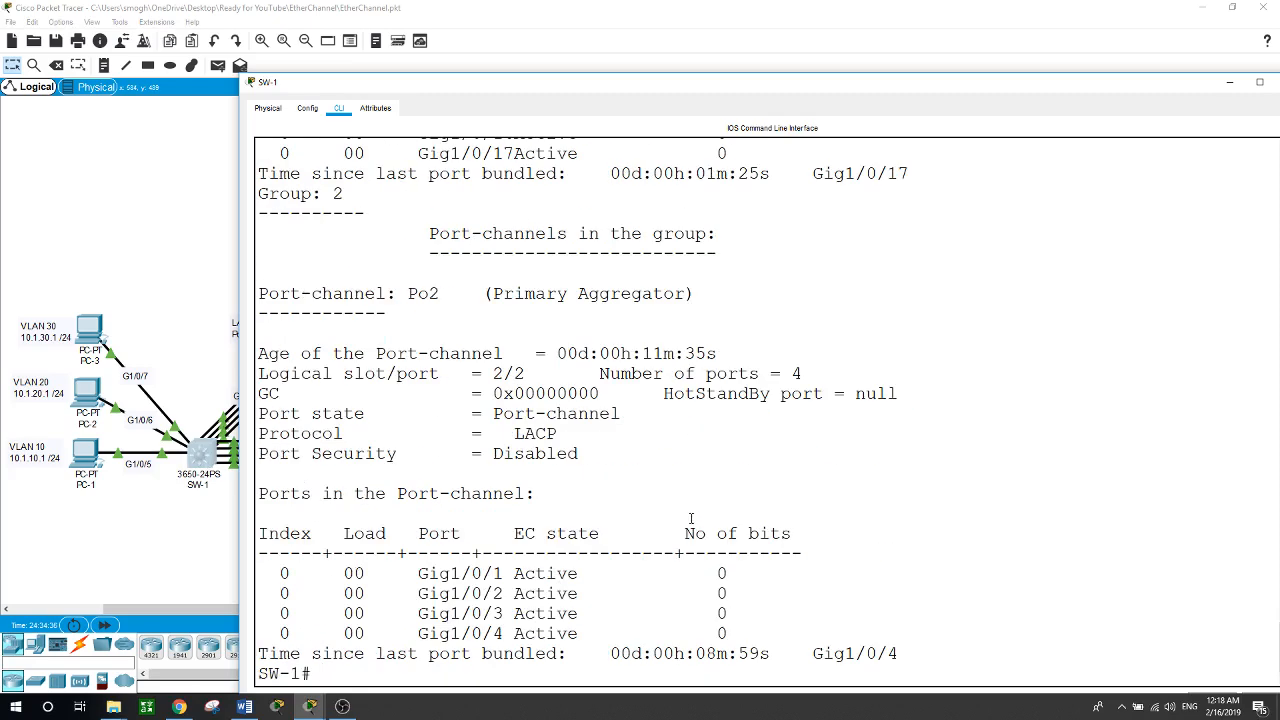
text(show spannin)
key(Tab)
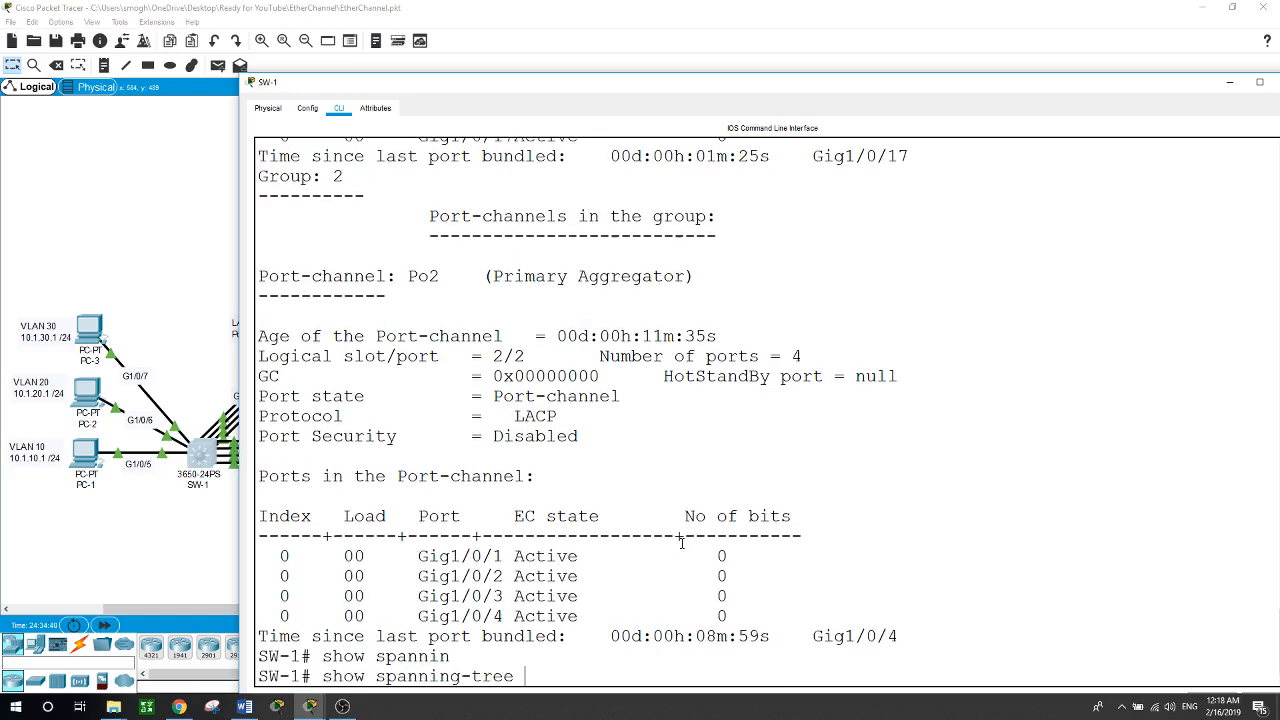
key(Return)
key(space)
key(space)
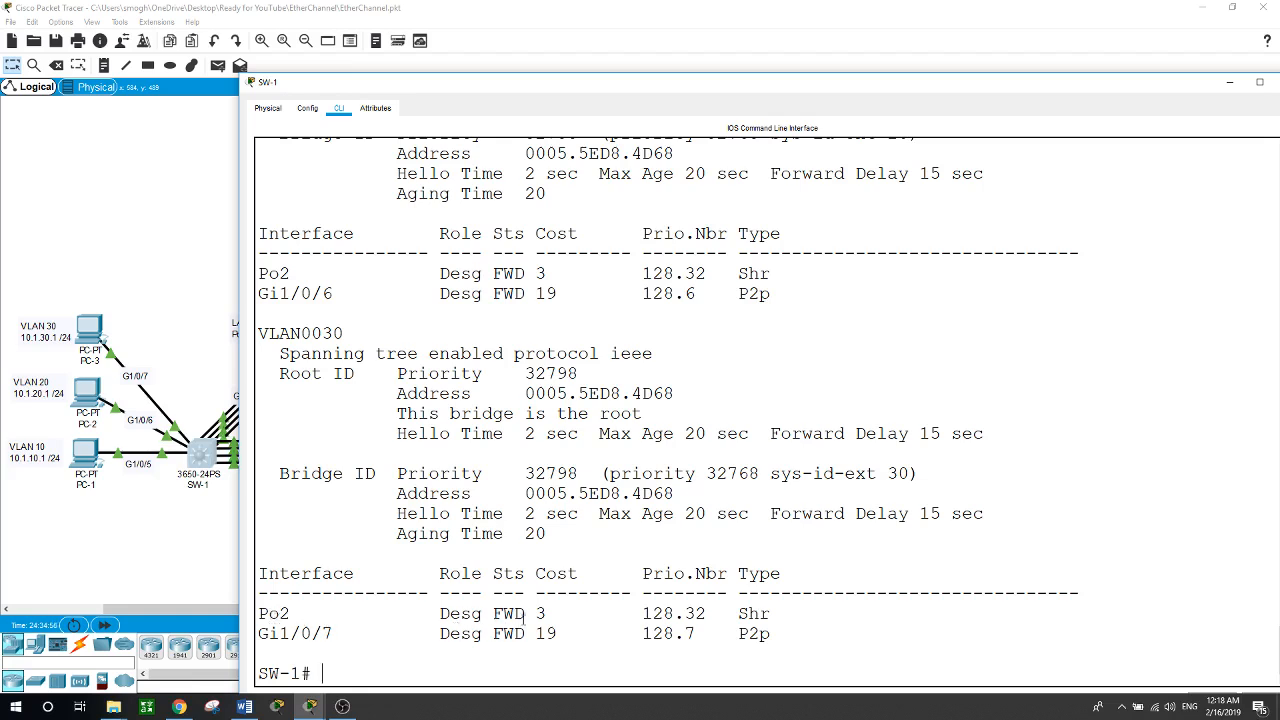
scroll(523, 618, up, 4)
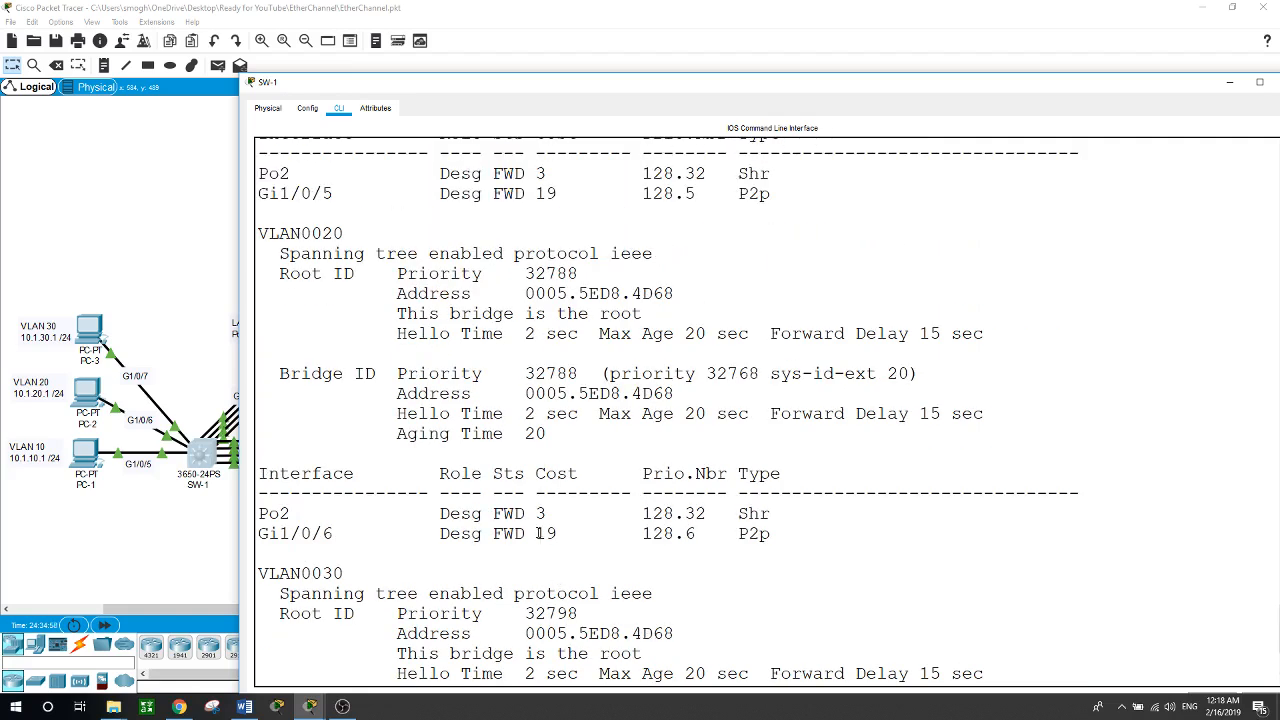
scroll(539, 533, up, 3)
scroll(536, 403, up, 4)
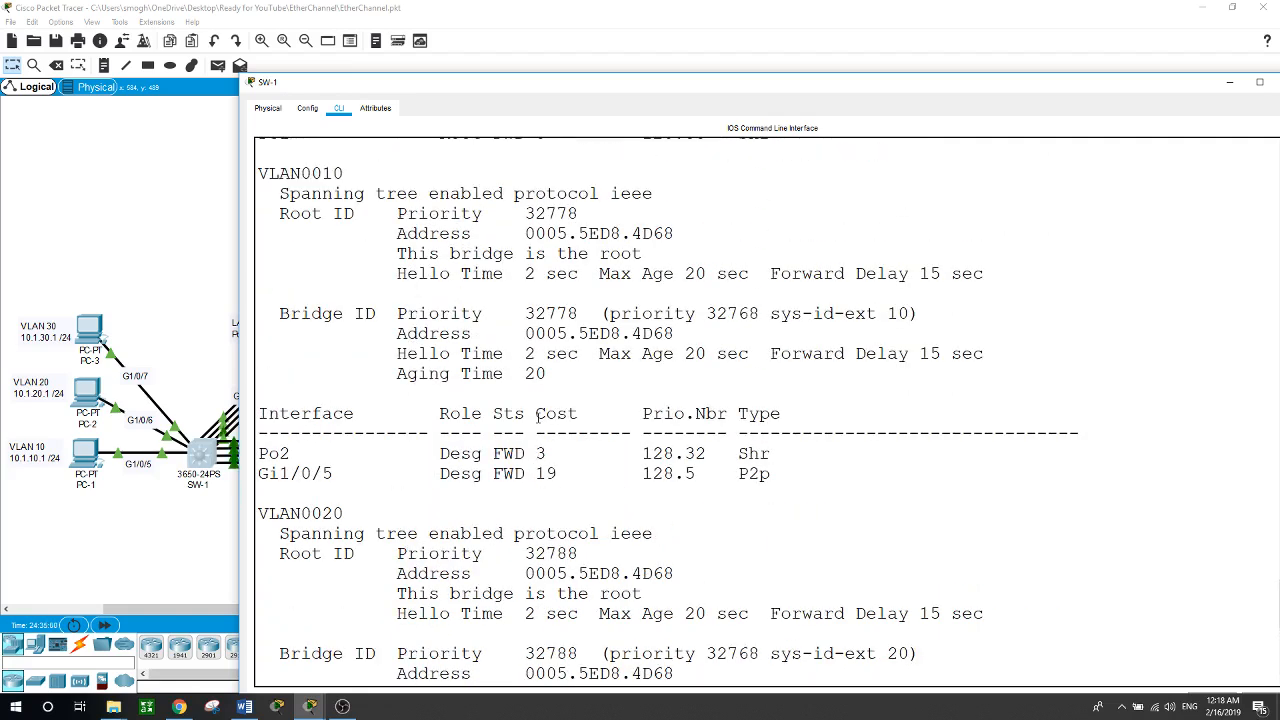
scroll(539, 413, up, 1)
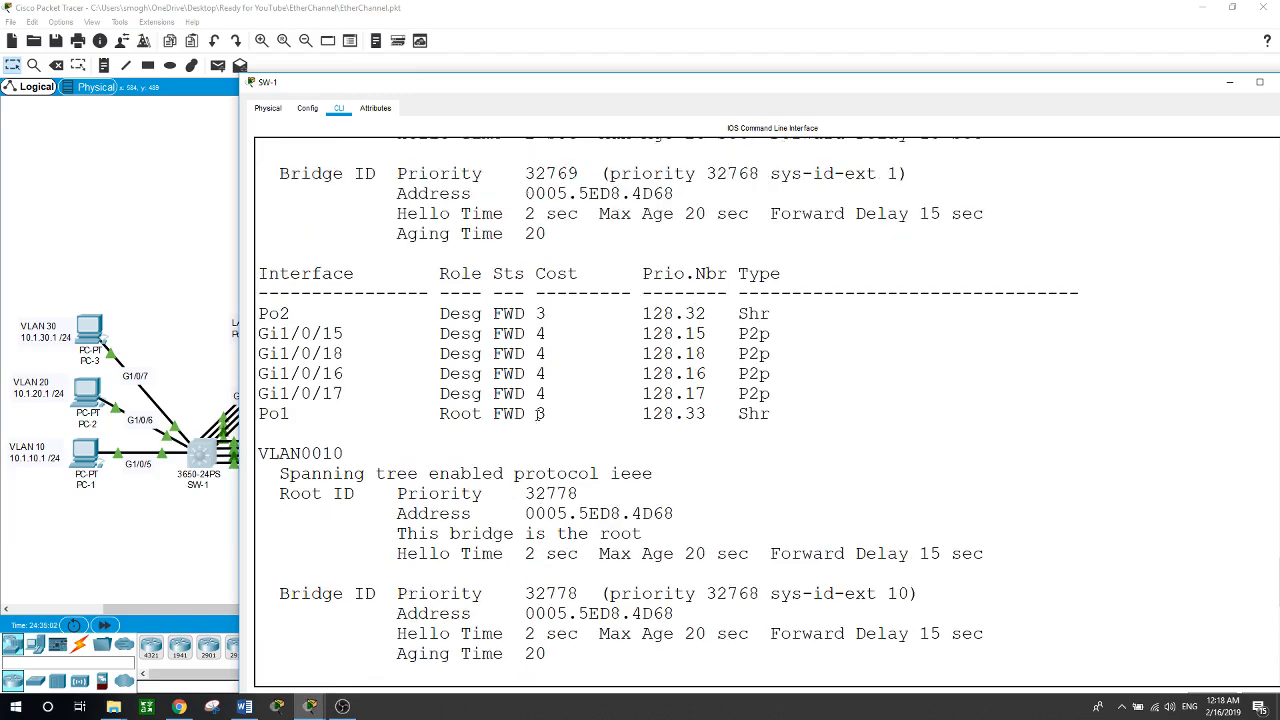
Open SW-2's command line from the topology and run show spanning-tree, paging through to the end of the output.
click(170, 236)
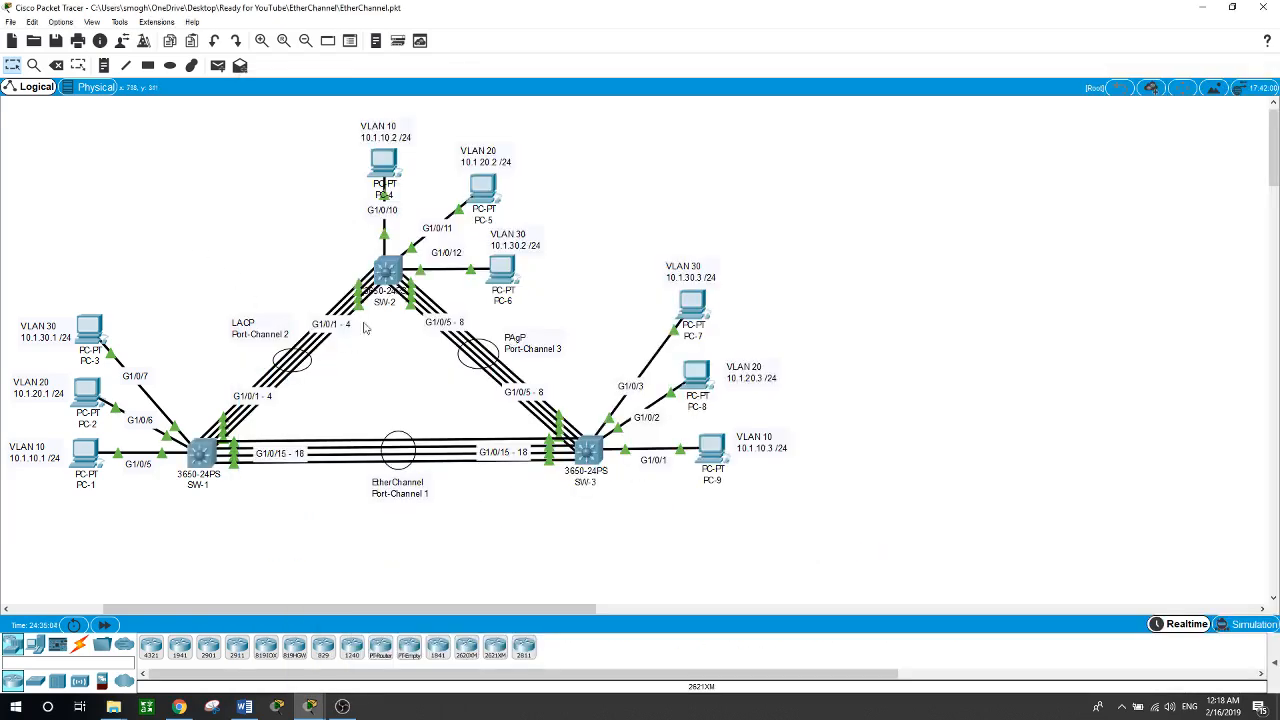
click(386, 280)
drag(529, 352, 556, 258)
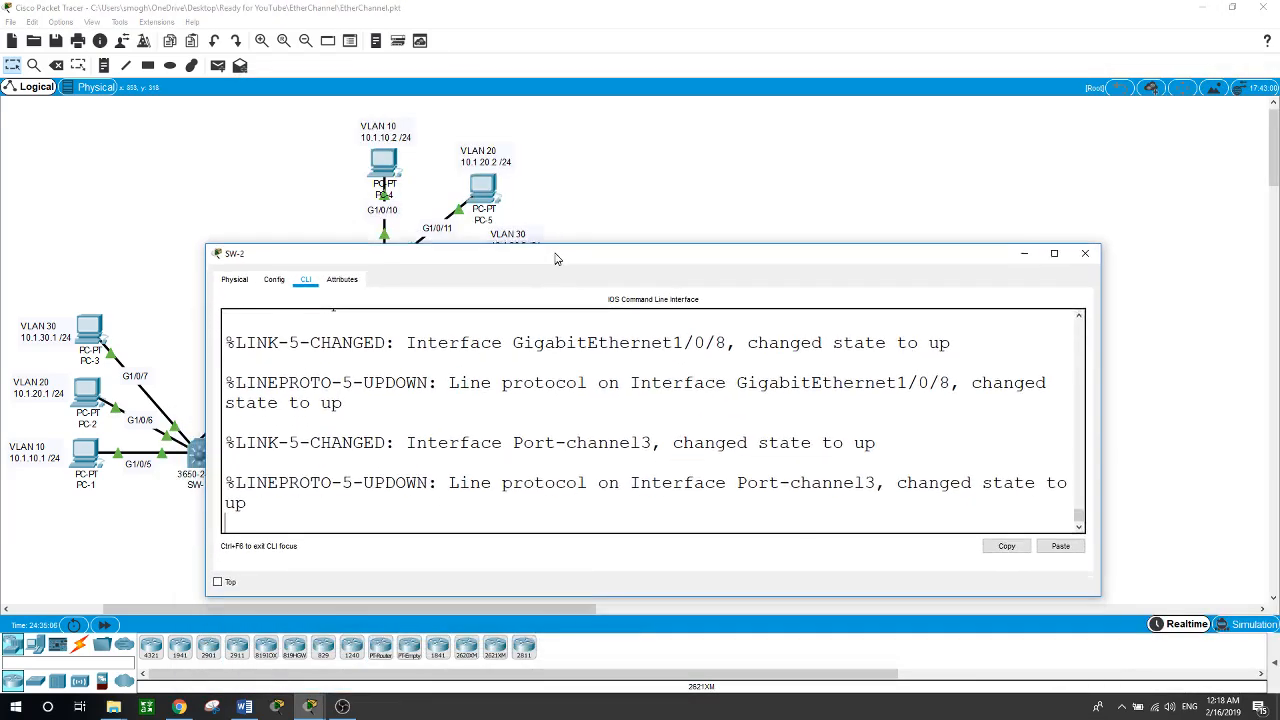
key(Return)
key(Return)
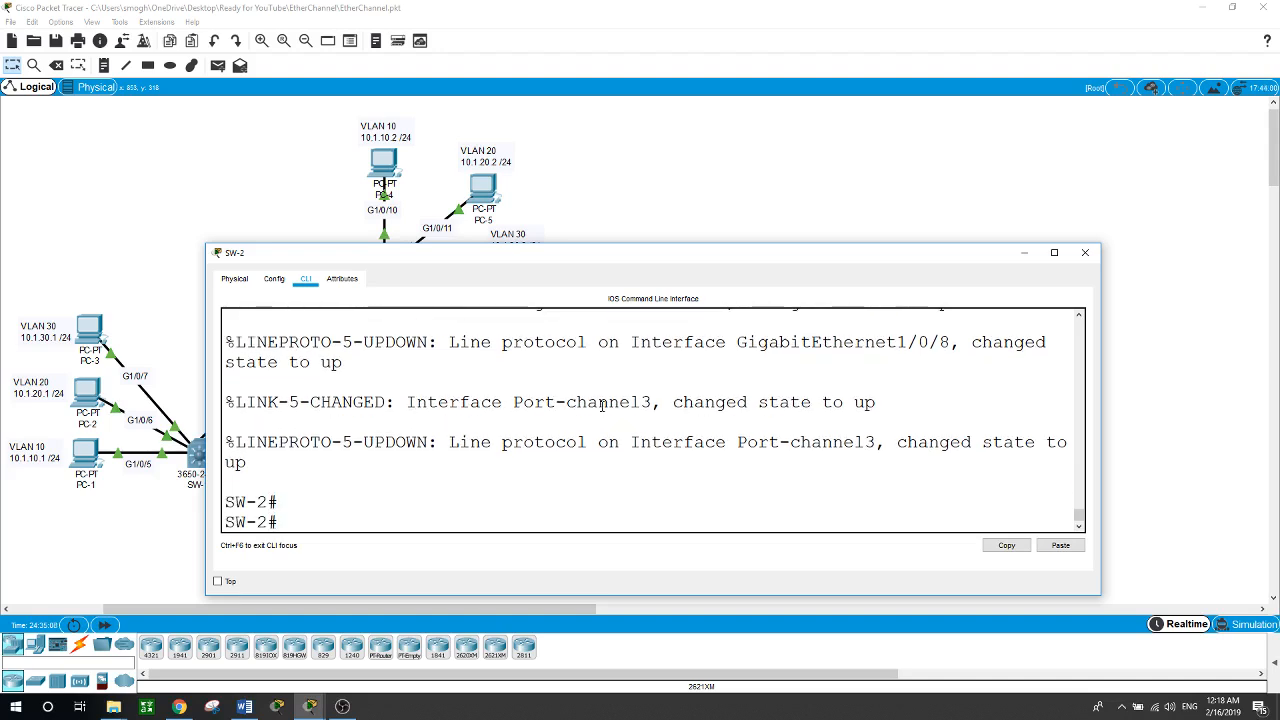
text(show sp)
key(Tab)
key(Return)
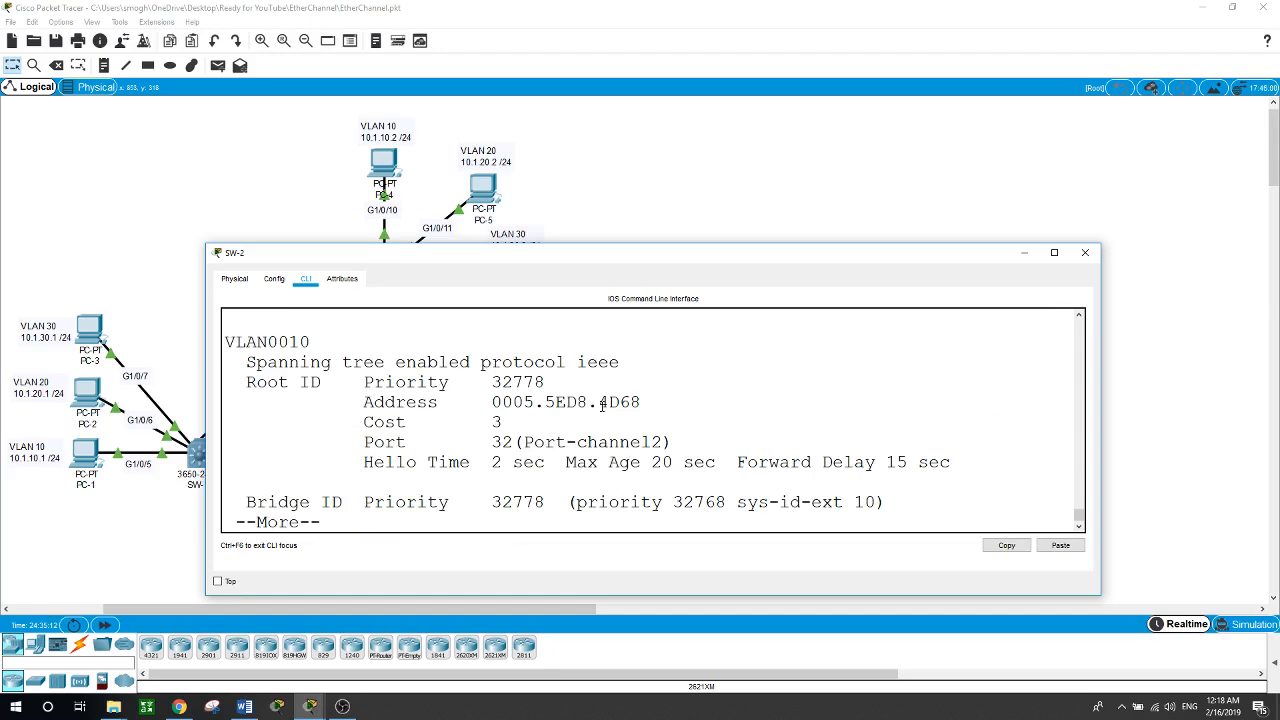
key(space)
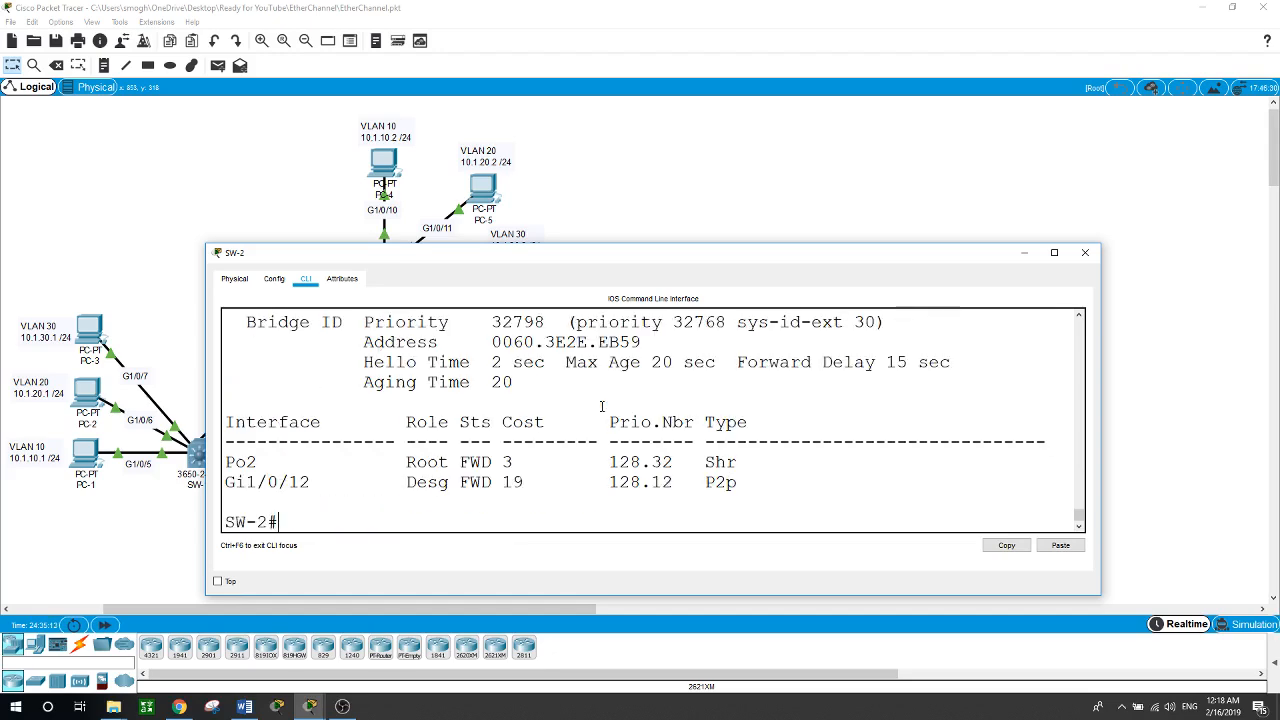
Enlarge SW-2's window to review the spanning-tree roles and states of Po2 and Po3 per VLAN, then restore it and return to the topology.
click(1052, 252)
scroll(680, 423, up, 3)
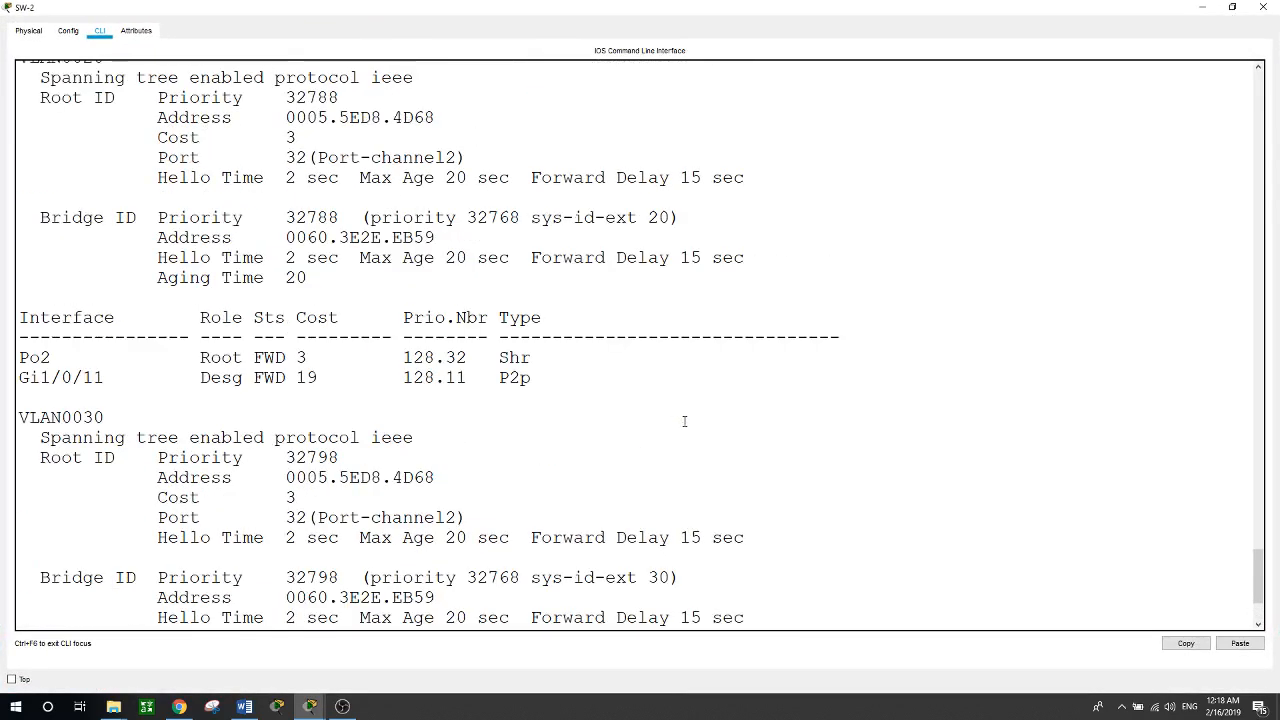
scroll(685, 420, down, 3)
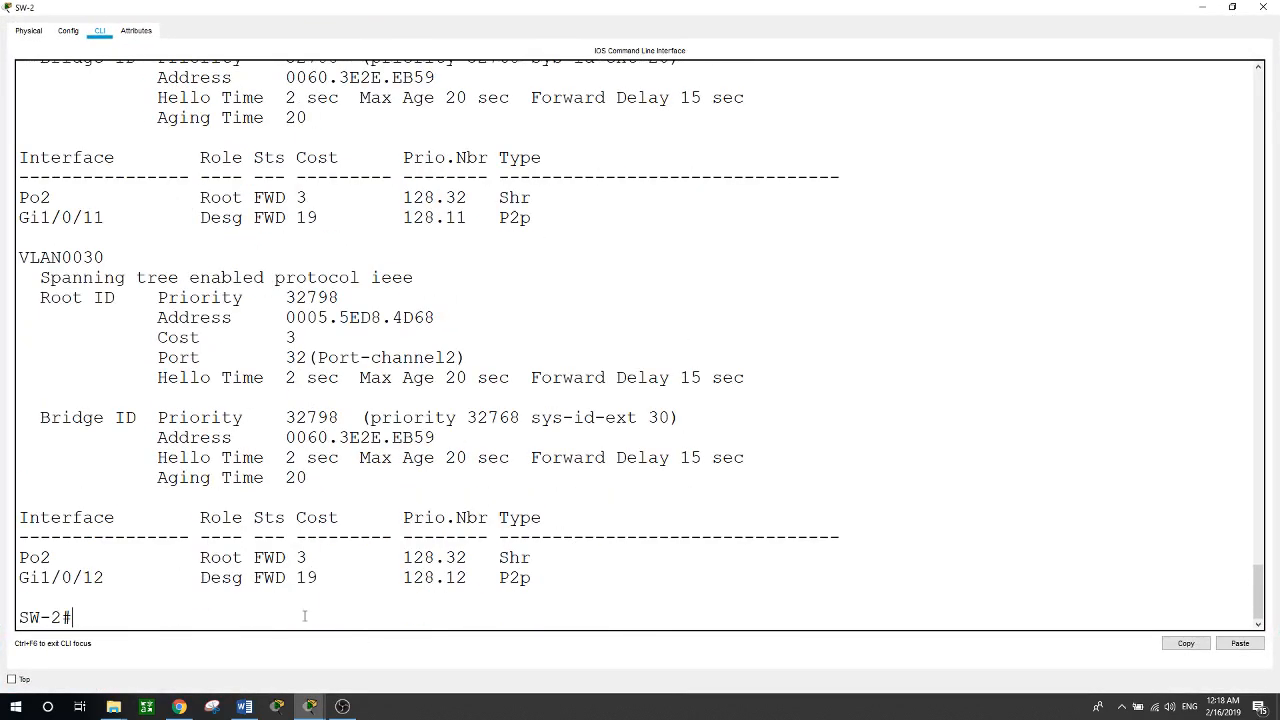
scroll(300, 600, up, 4)
scroll(283, 432, up, 9)
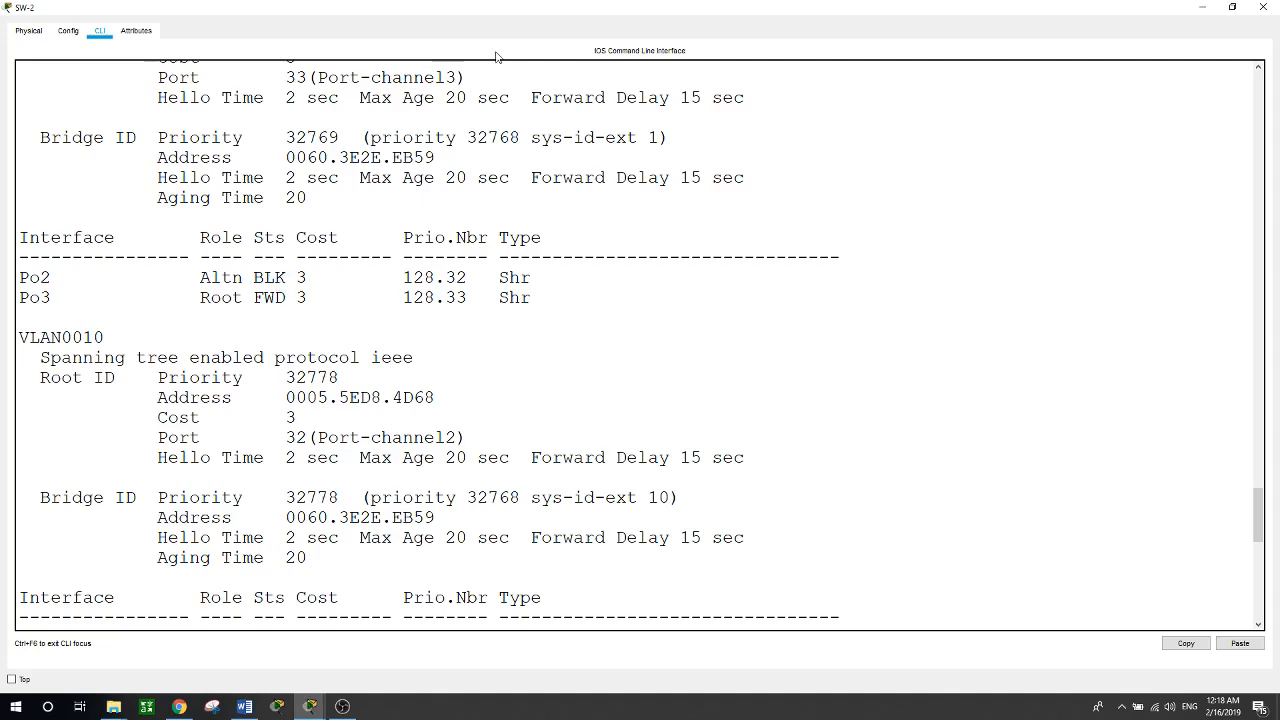
click(1232, 7)
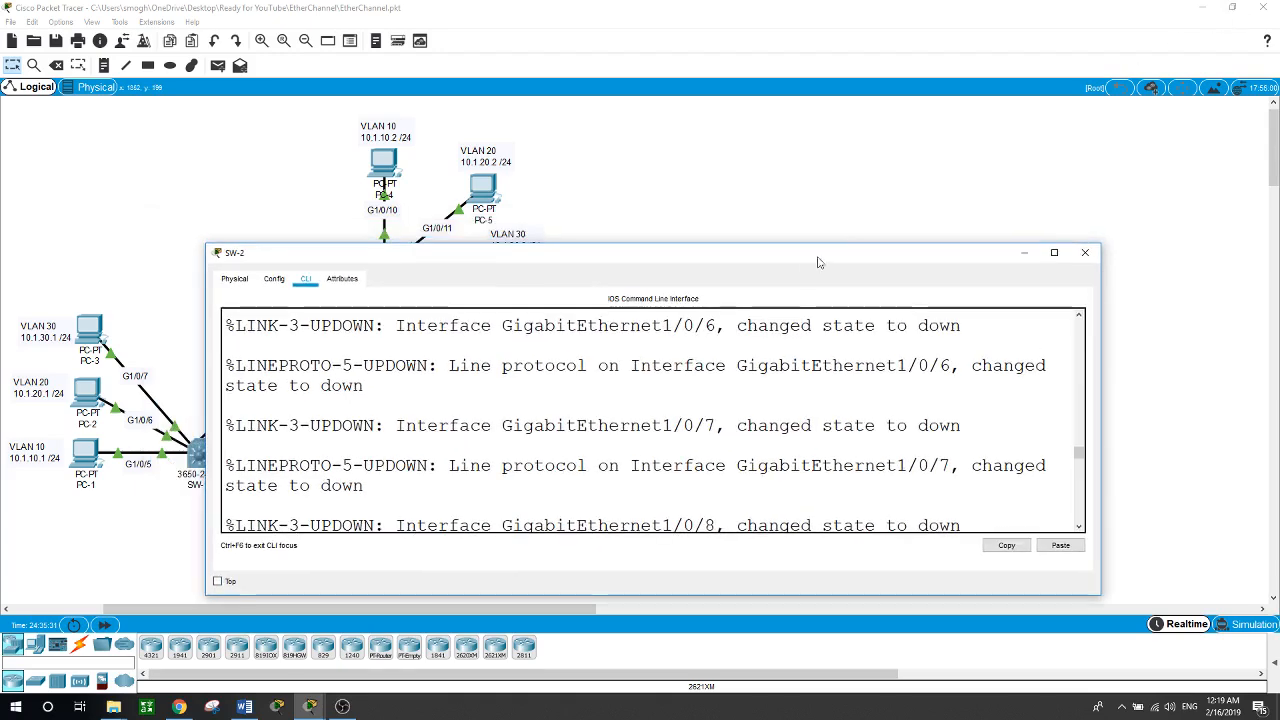
drag(817, 262, 892, 325)
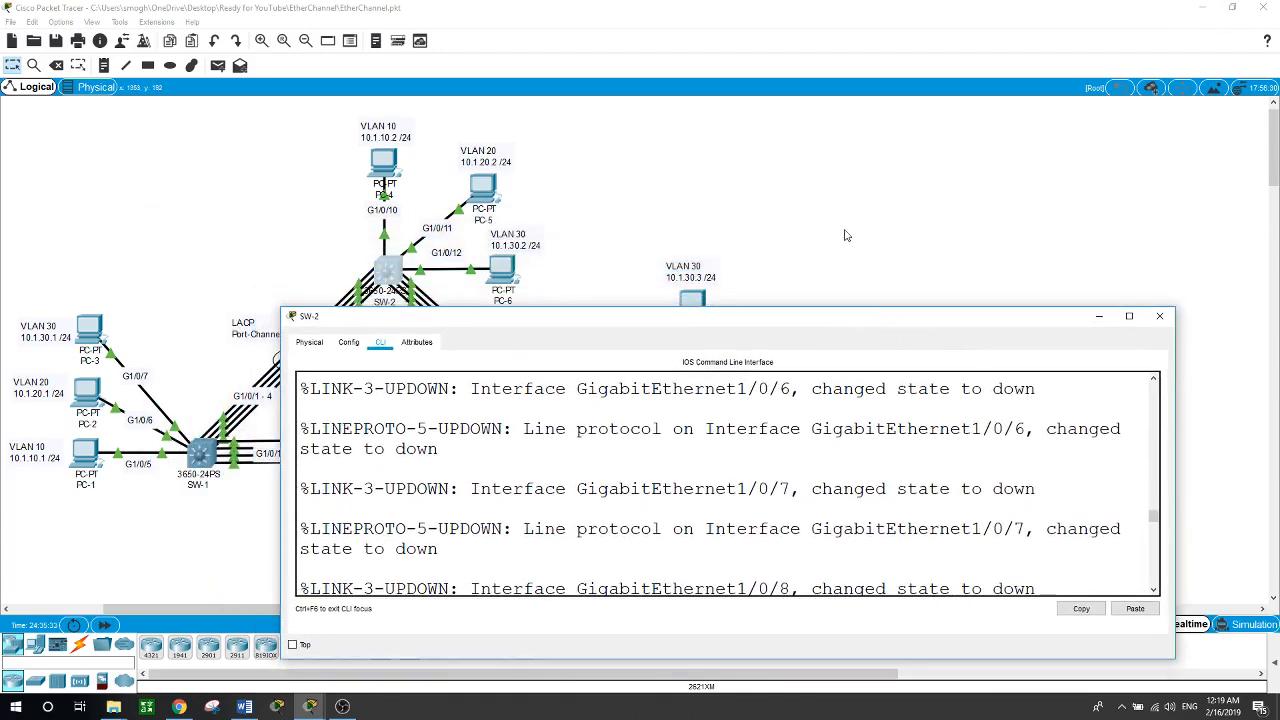
click(757, 175)
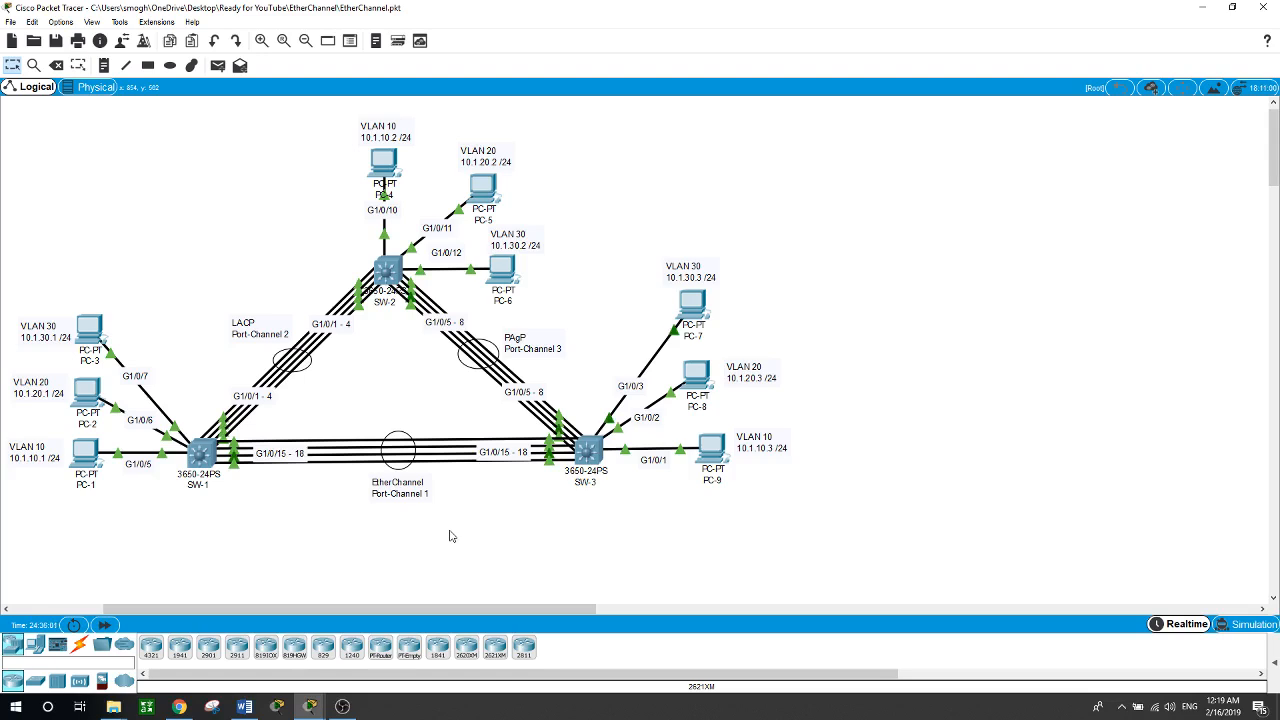
click(345, 707)
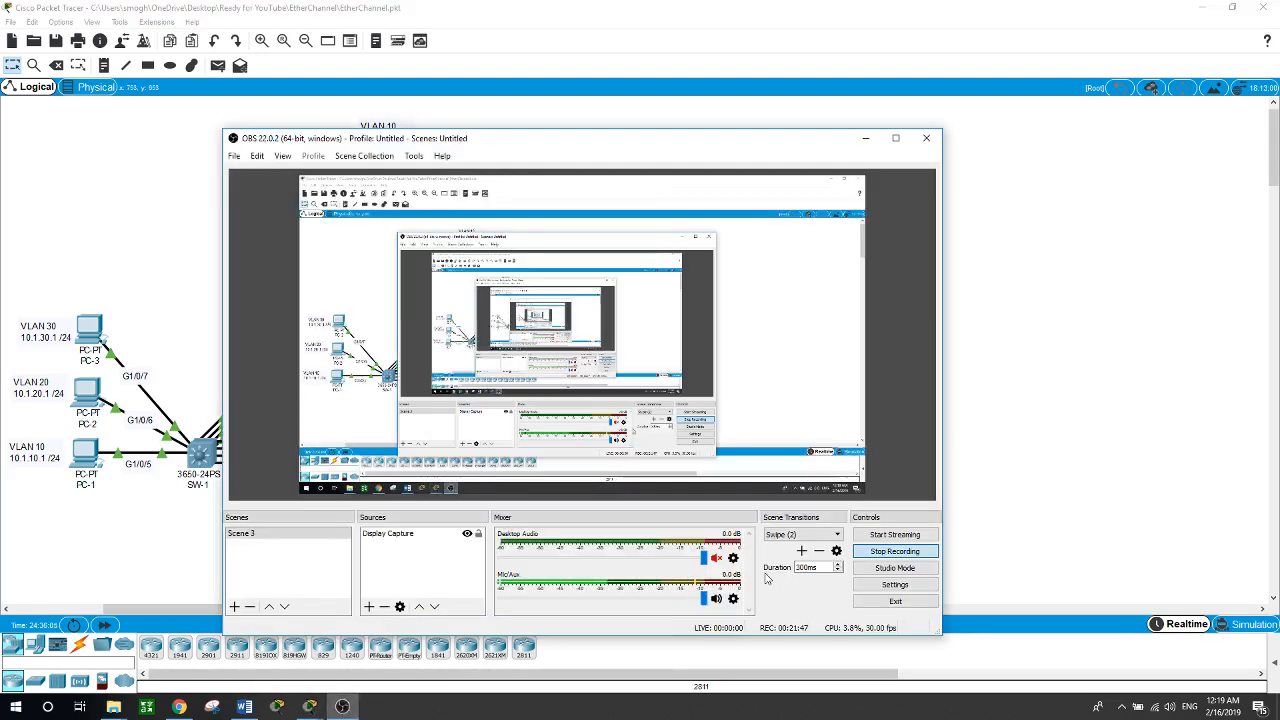